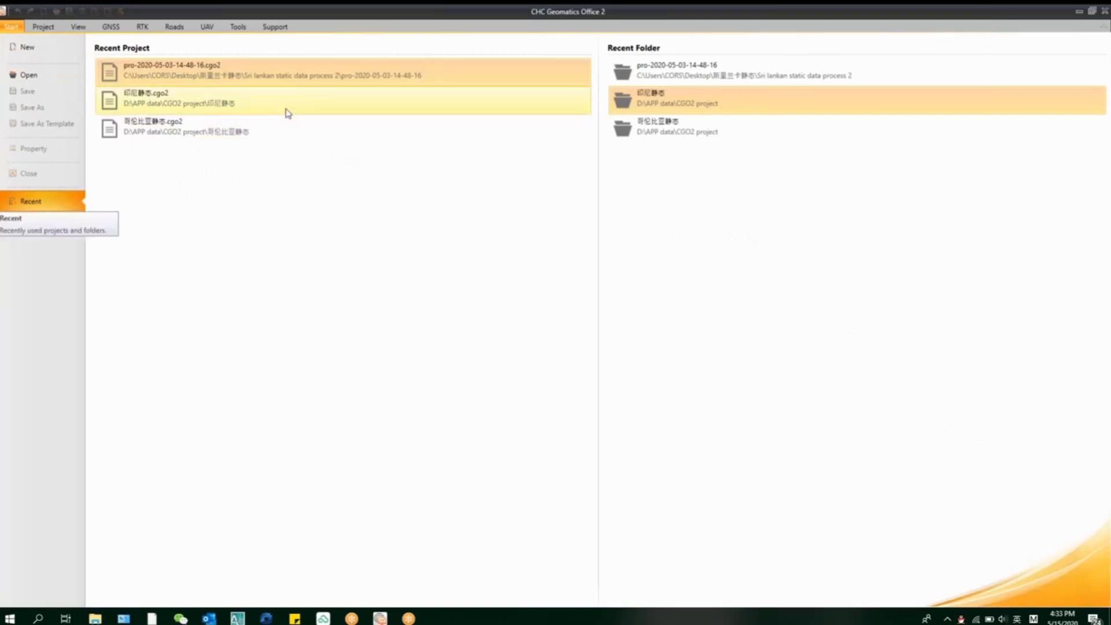
{"action": "left_click", "coordinate": [276, 82]}
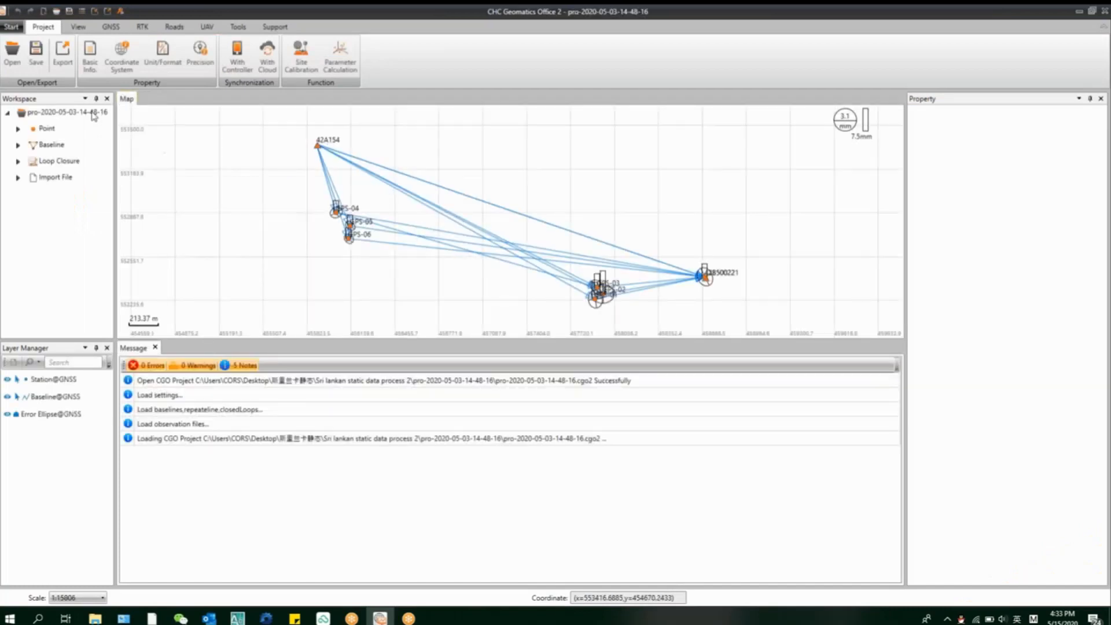
{"action": "left_click", "coordinate": [12, 29]}
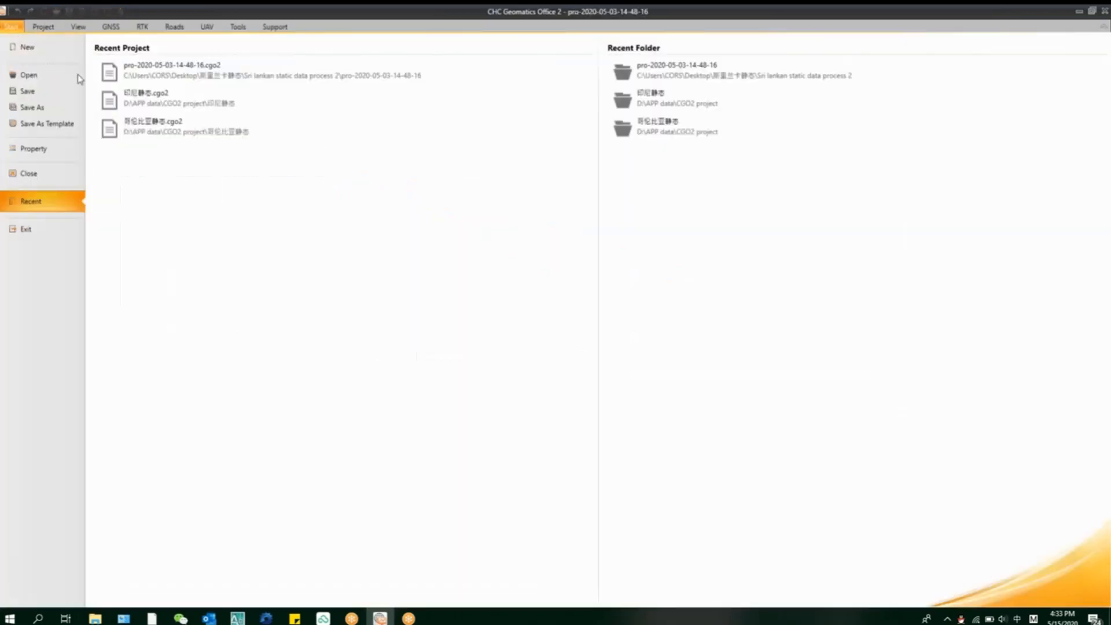
{"action": "left_click", "coordinate": [48, 57]}
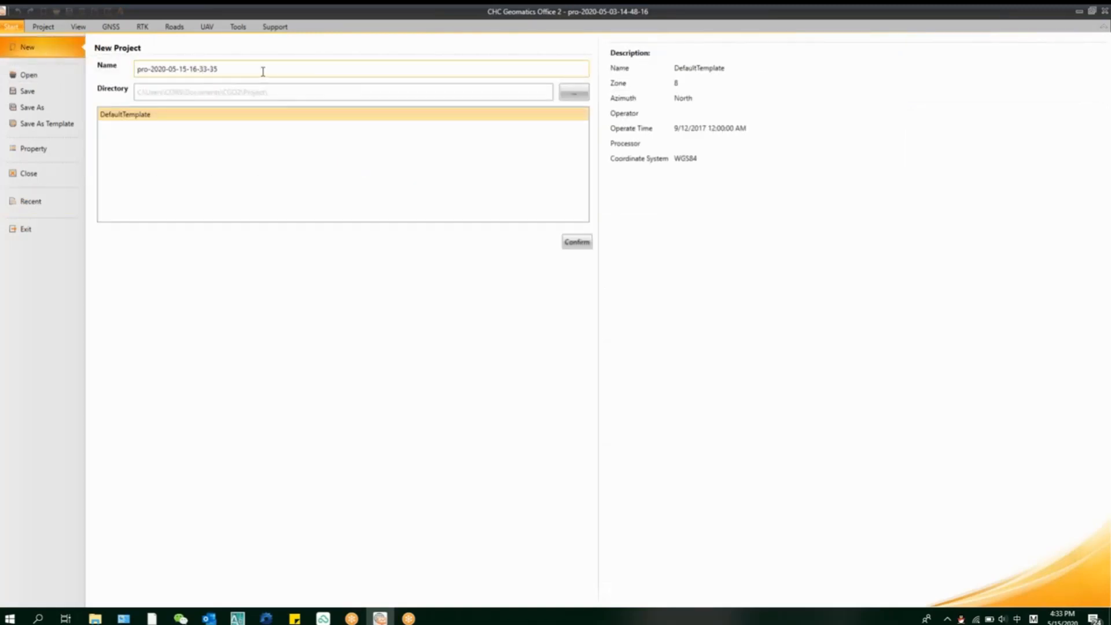
{"action": "double_click", "coordinate": [245, 70]}
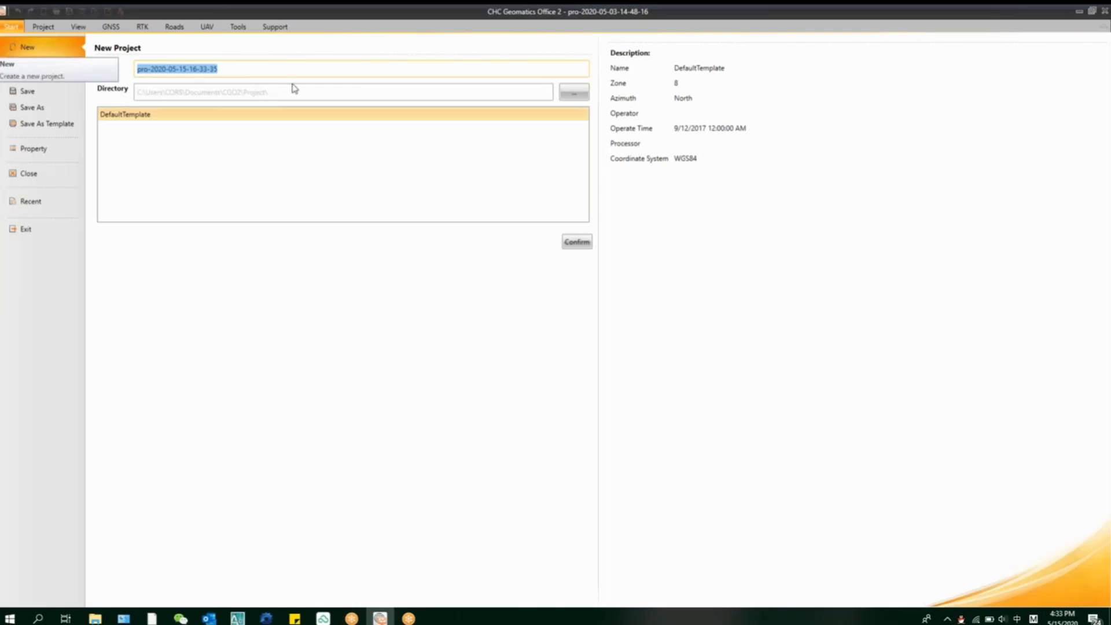
{"action": "type", "text": "Demo"}
{"action": "key", "text": "shift"}
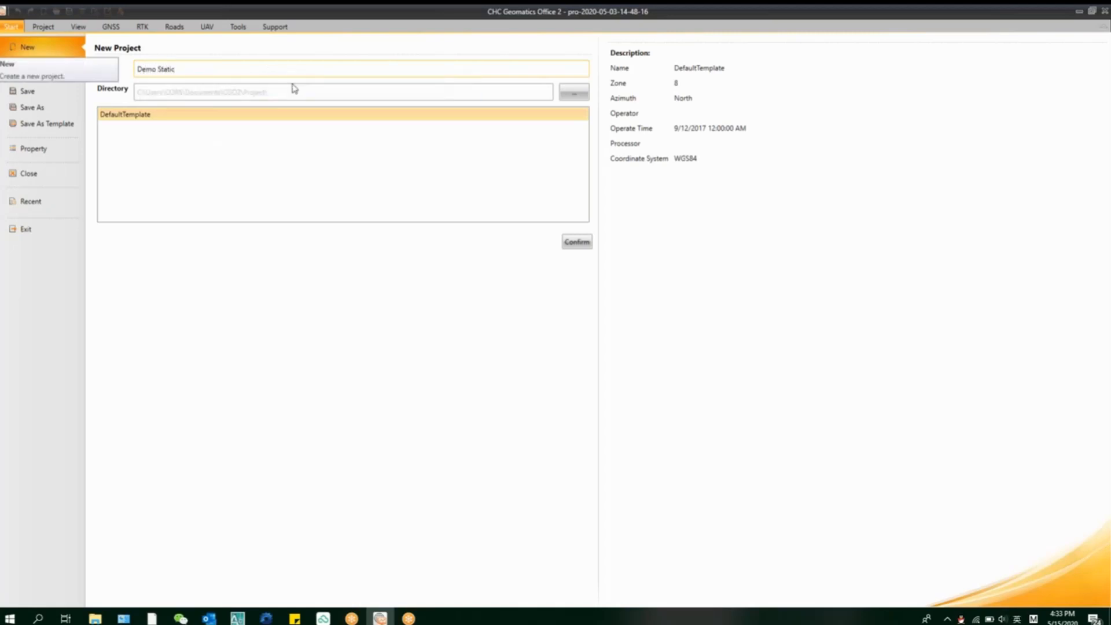
Step: Set the new project's directory to the Desktop and create it from DefaultTemplate, saving the project that is currently open
{"action": "left_click", "coordinate": [567, 95]}
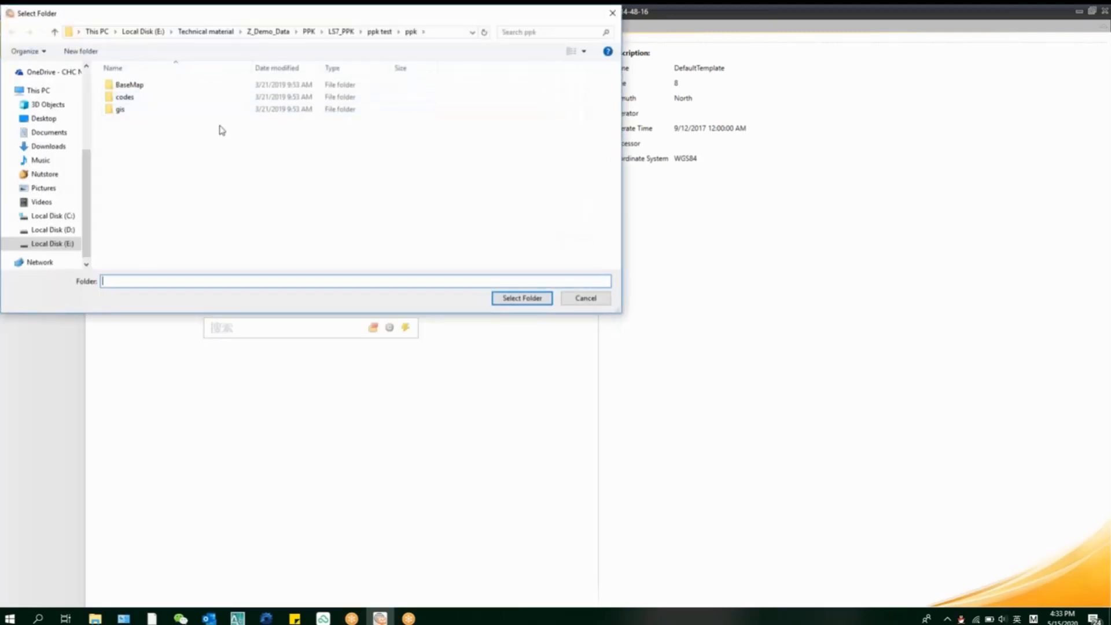
{"action": "left_click", "coordinate": [51, 119]}
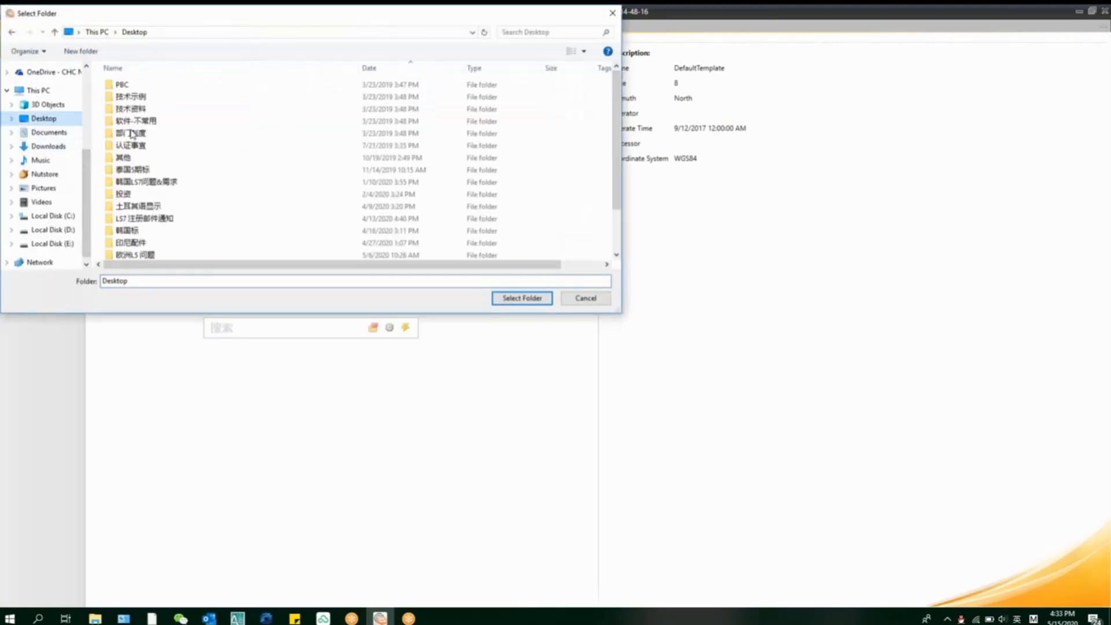
{"action": "left_click", "coordinate": [533, 301]}
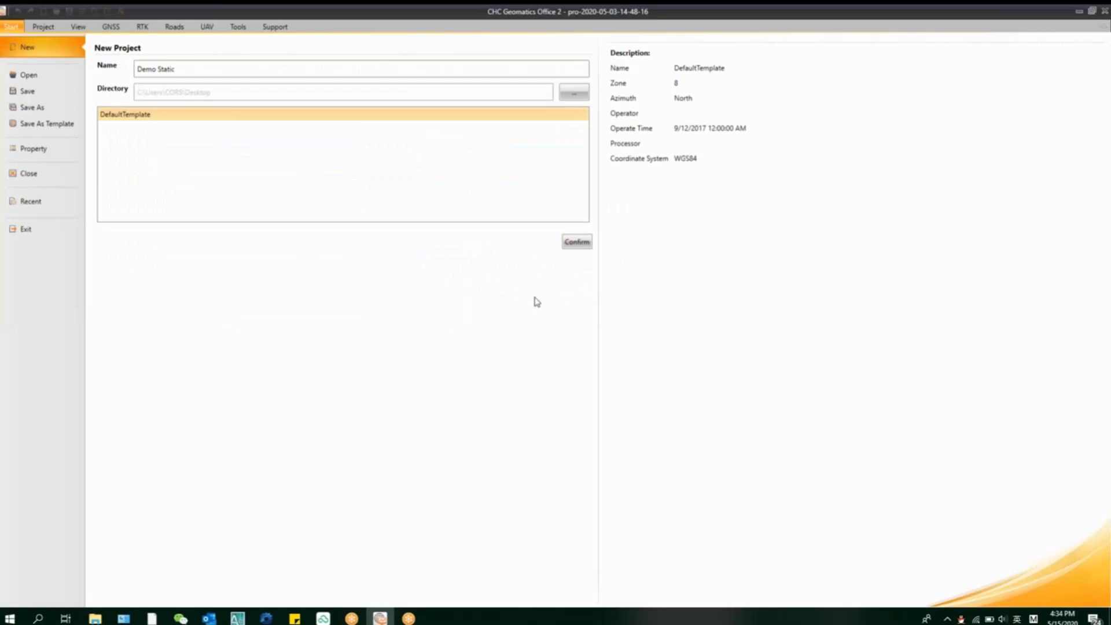
{"action": "left_click", "coordinate": [572, 243]}
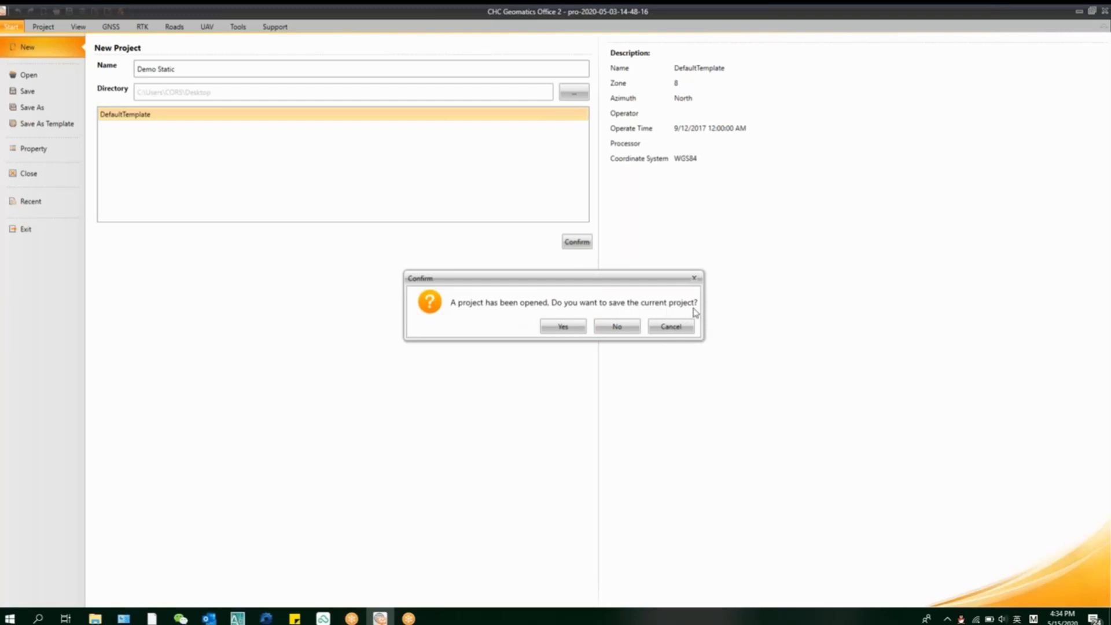
{"action": "left_click", "coordinate": [575, 325]}
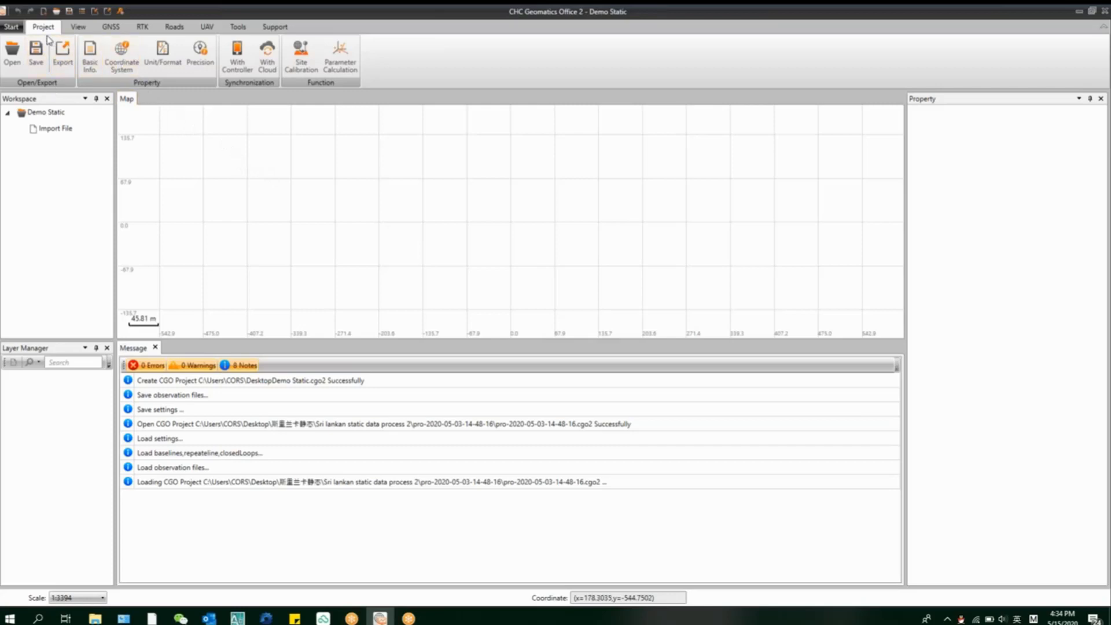
Step: Review the ellipsoid, projection, datum transform and plane calibration settings of the project's coordinate system
{"action": "left_click", "coordinate": [133, 72]}
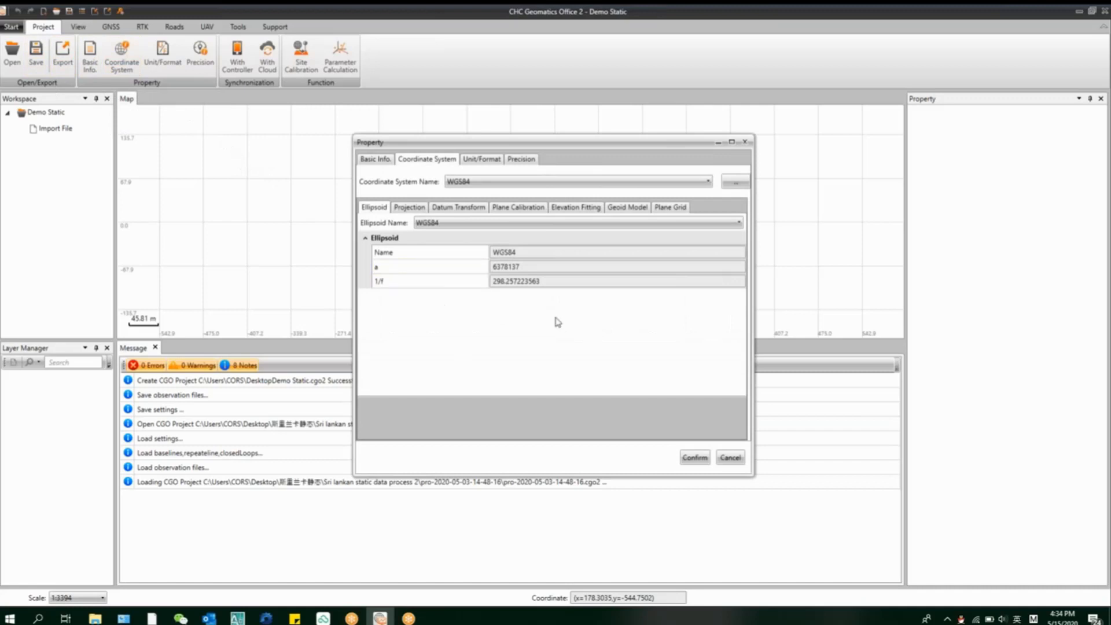
{"action": "left_click", "coordinate": [412, 207]}
{"action": "left_click", "coordinate": [458, 207]}
{"action": "left_click", "coordinate": [504, 207]}
{"action": "left_click", "coordinate": [469, 208]}
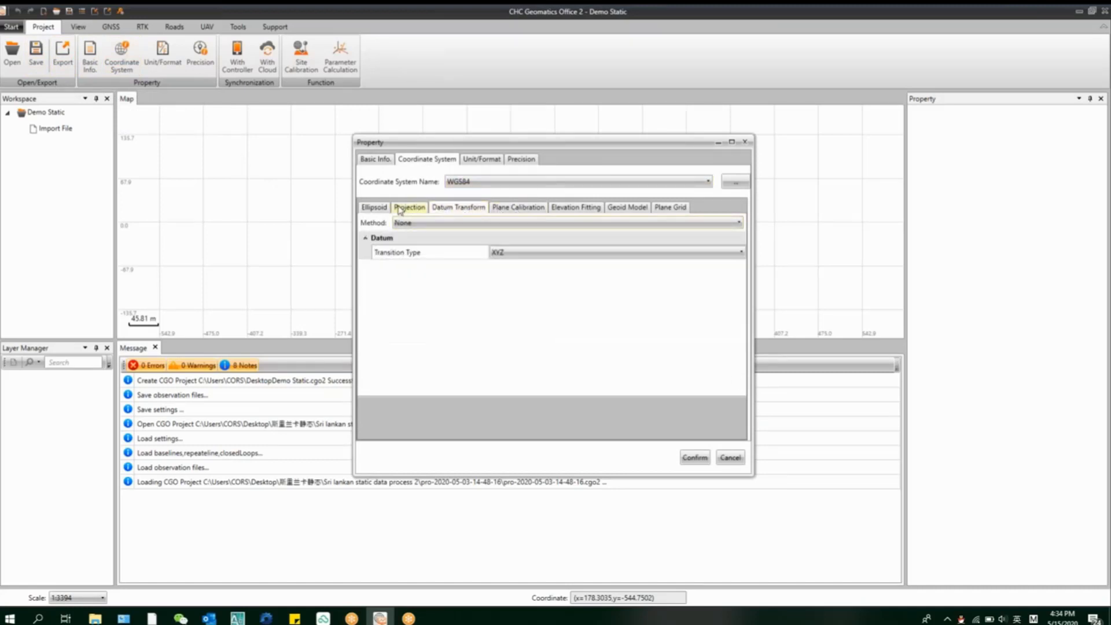
{"action": "left_click", "coordinate": [409, 207]}
{"action": "left_click", "coordinate": [373, 207]}
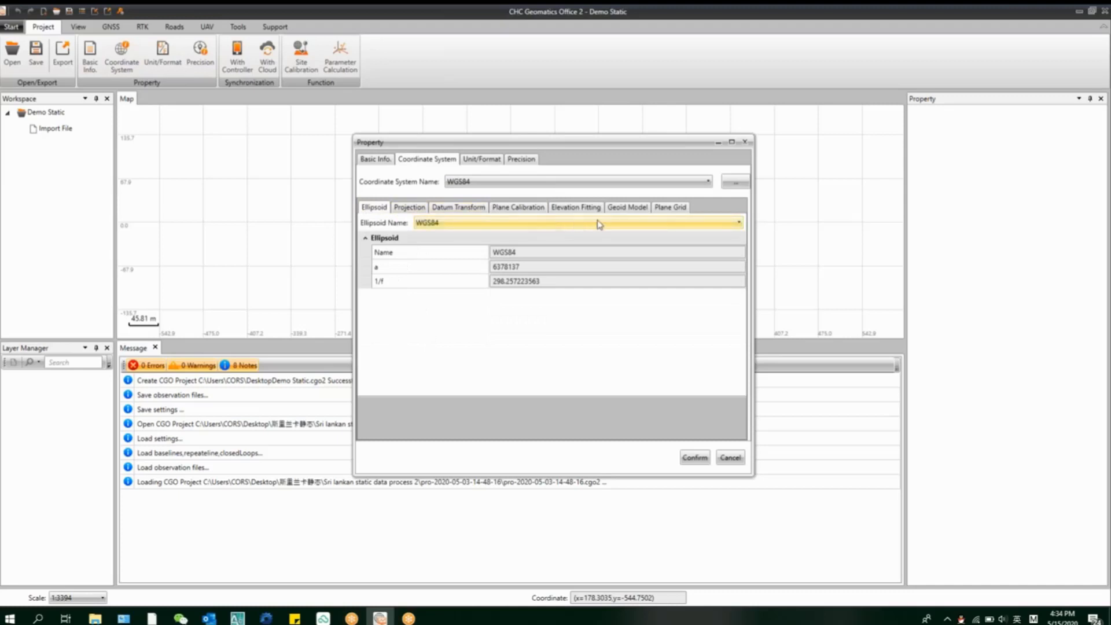
Step: Pick the predefined GRS80_127 coordinate system for Korea from the Asia group in the Coordinate System Manager
{"action": "left_click", "coordinate": [739, 183]}
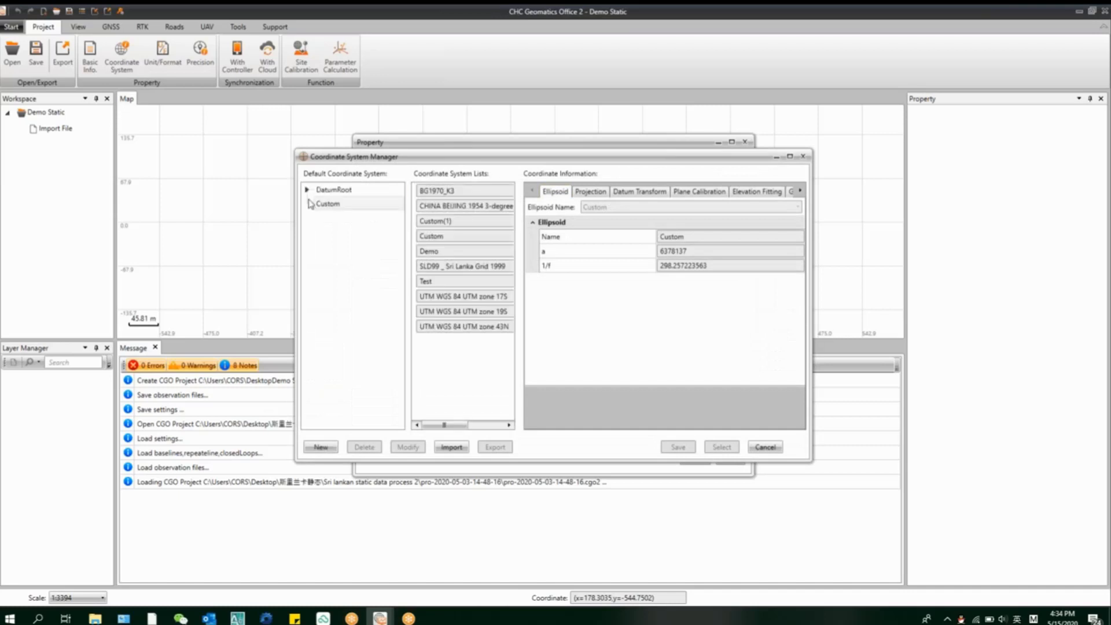
{"action": "left_click", "coordinate": [307, 193]}
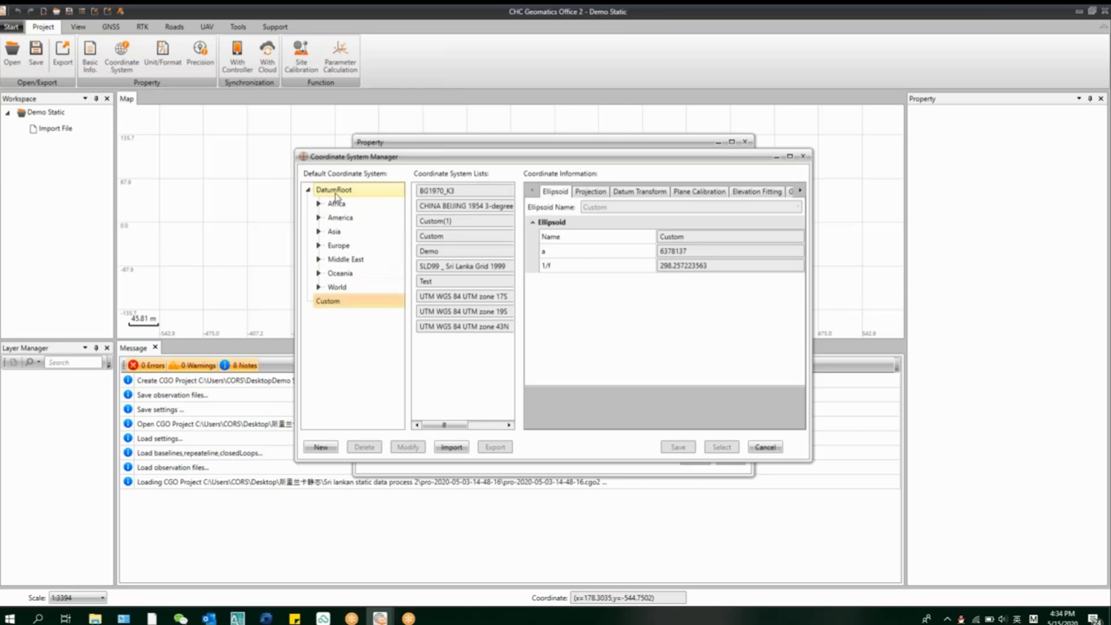
{"action": "left_click", "coordinate": [319, 232]}
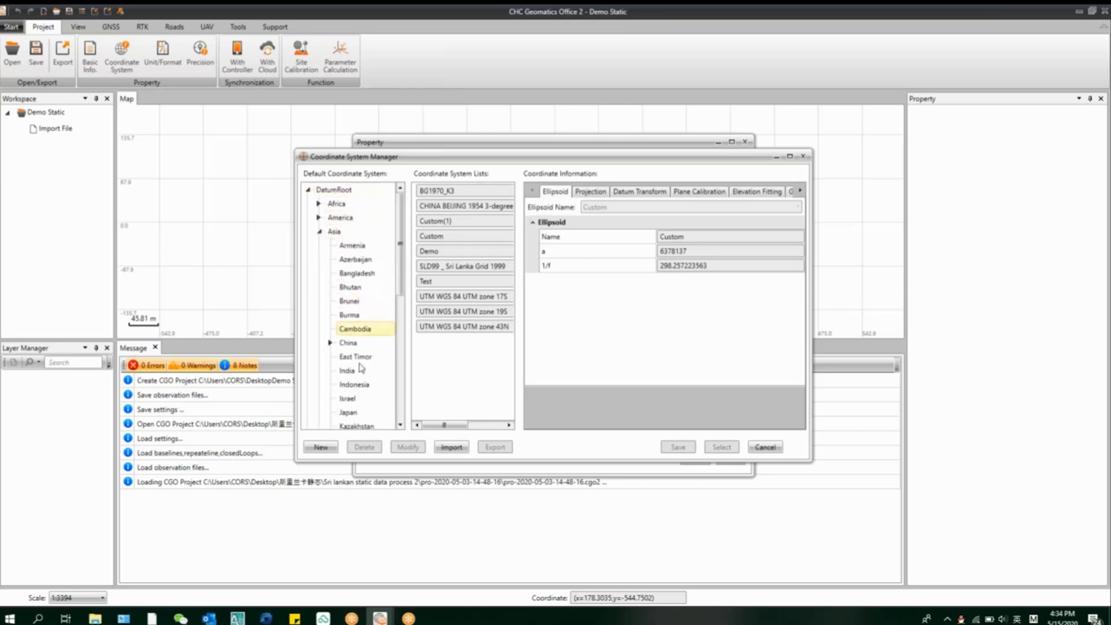
{"action": "scroll", "coordinate": [374, 357], "scroll_direction": "down", "scroll_amount": 2}
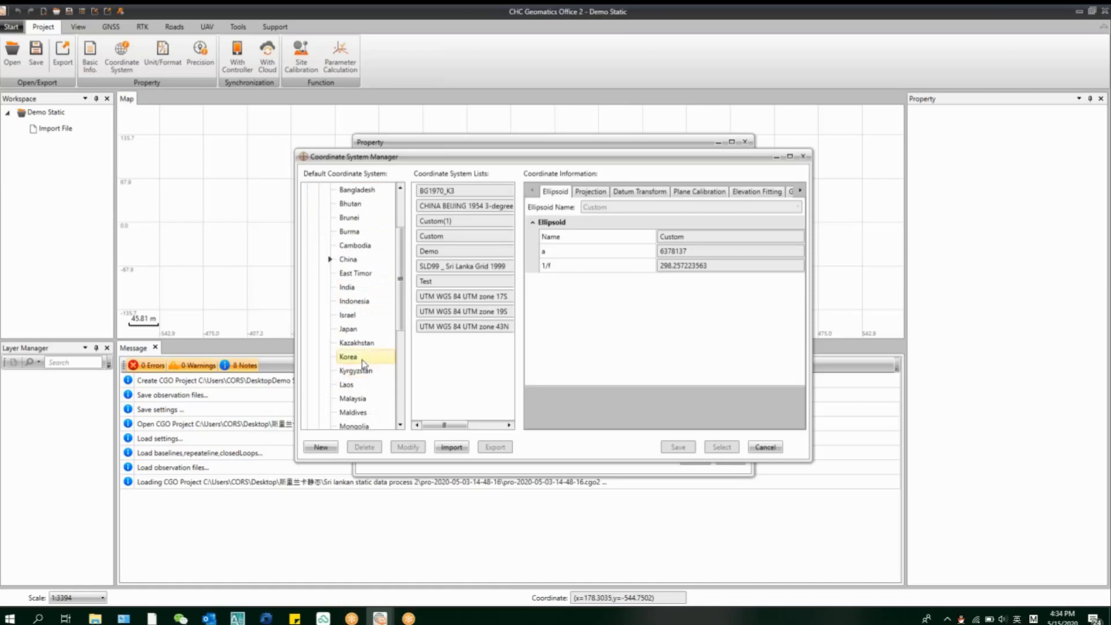
{"action": "left_click", "coordinate": [354, 356]}
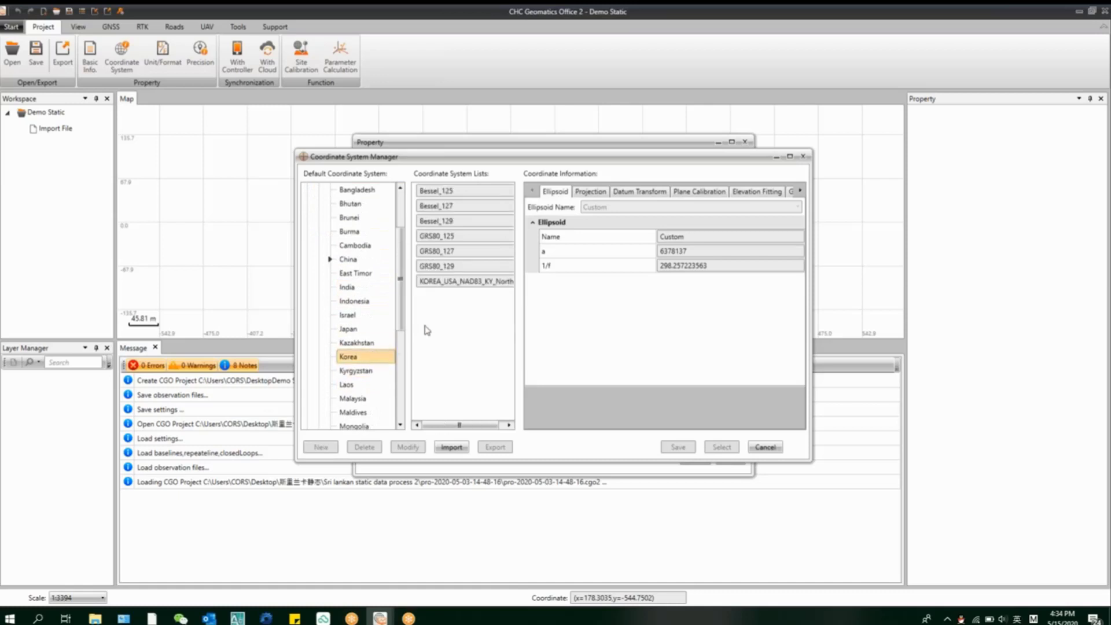
{"action": "left_click", "coordinate": [437, 251]}
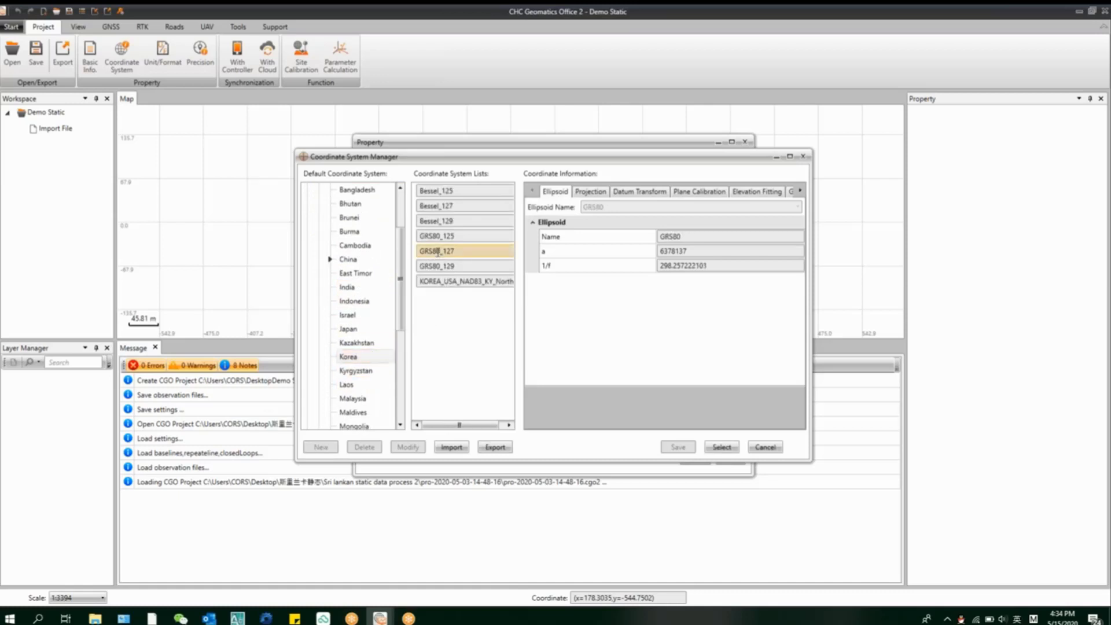
Step: Check the projection, datum transform, plane calibration and elevation fitting settings of GRS80_127, and apply it as the project's coordinate system
{"action": "left_click", "coordinate": [591, 197]}
{"action": "left_click", "coordinate": [639, 195]}
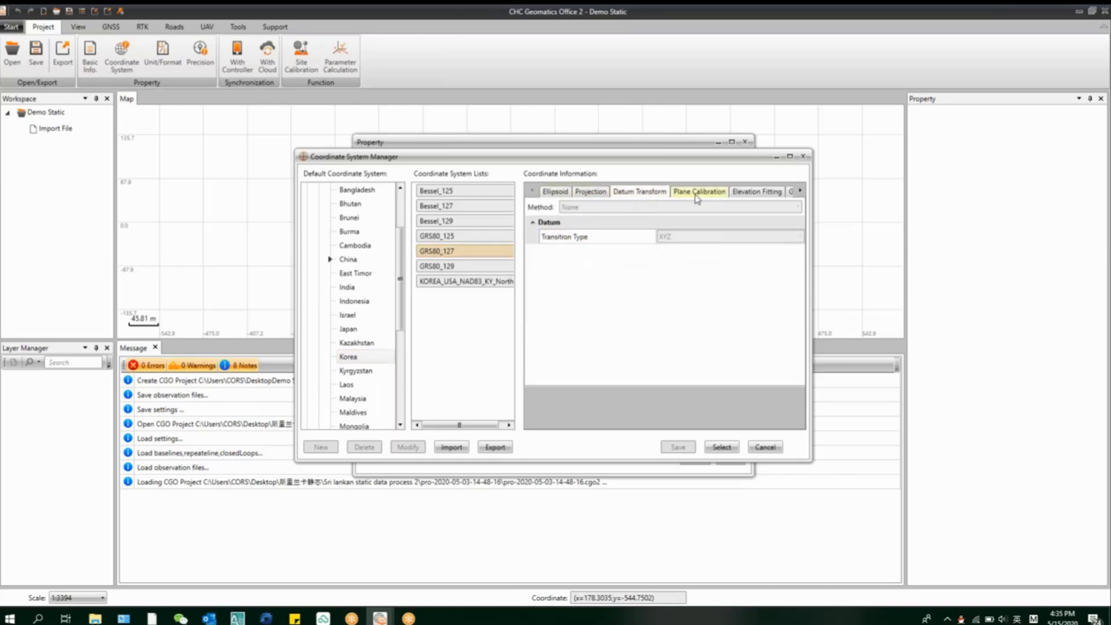
{"action": "left_click", "coordinate": [697, 198]}
{"action": "left_click", "coordinate": [747, 198]}
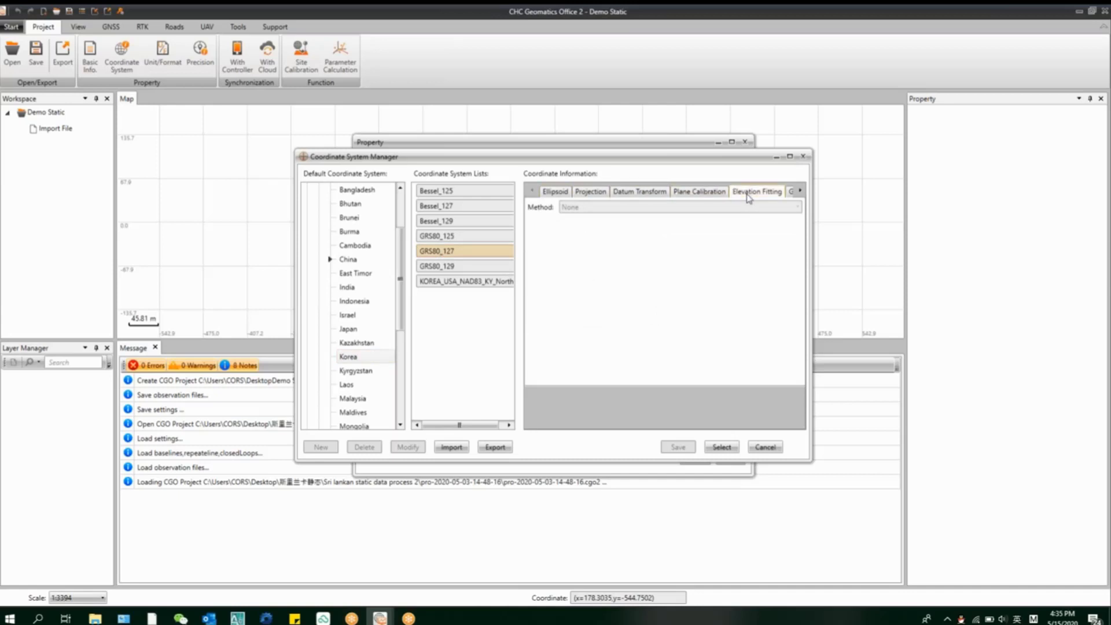
{"action": "left_click", "coordinate": [639, 192]}
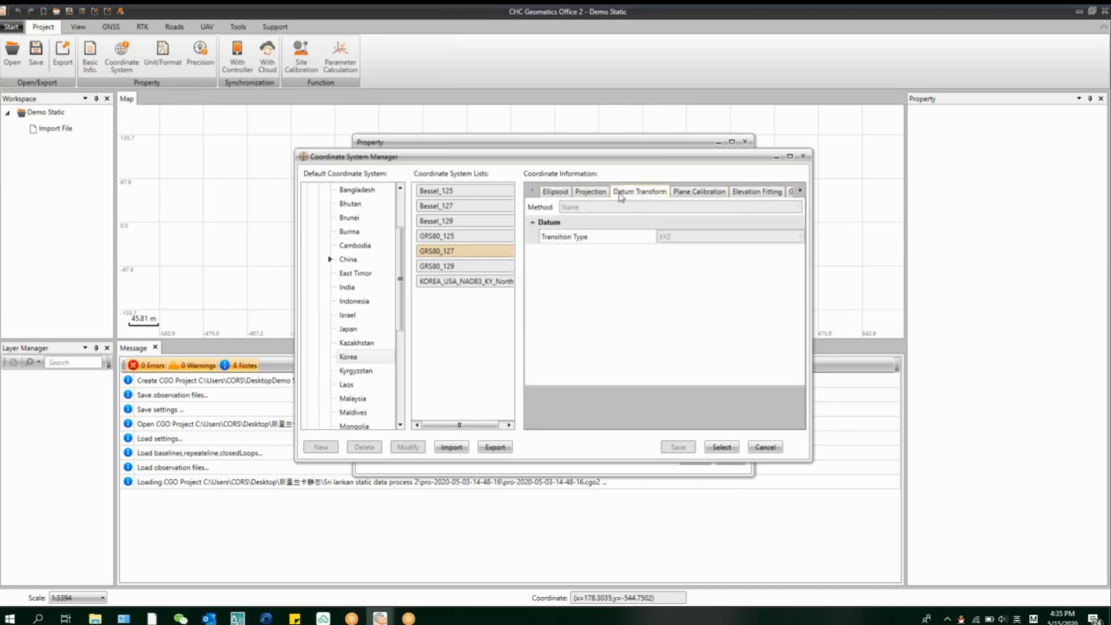
{"action": "left_click", "coordinate": [590, 192]}
{"action": "left_click", "coordinate": [561, 192]}
{"action": "left_click", "coordinate": [590, 192]}
{"action": "left_click", "coordinate": [640, 192]}
{"action": "left_click", "coordinate": [722, 447]}
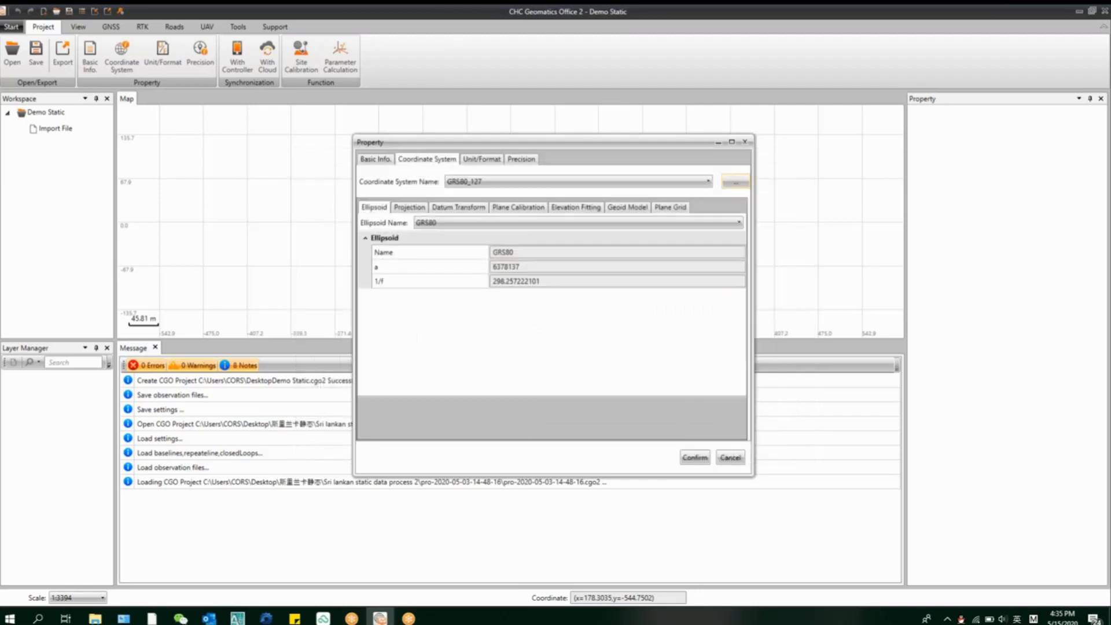
{"action": "left_click", "coordinate": [692, 458]}
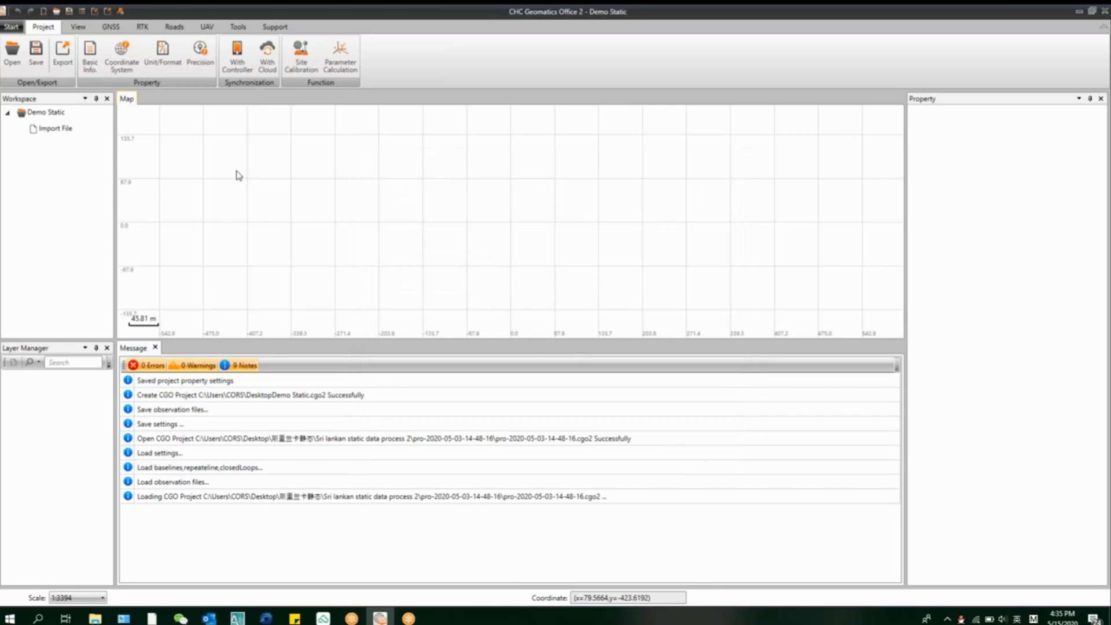
Step: Create a new custom coordinate system in the Coordinate System Manager and name it Test crs
{"action": "left_click", "coordinate": [128, 74]}
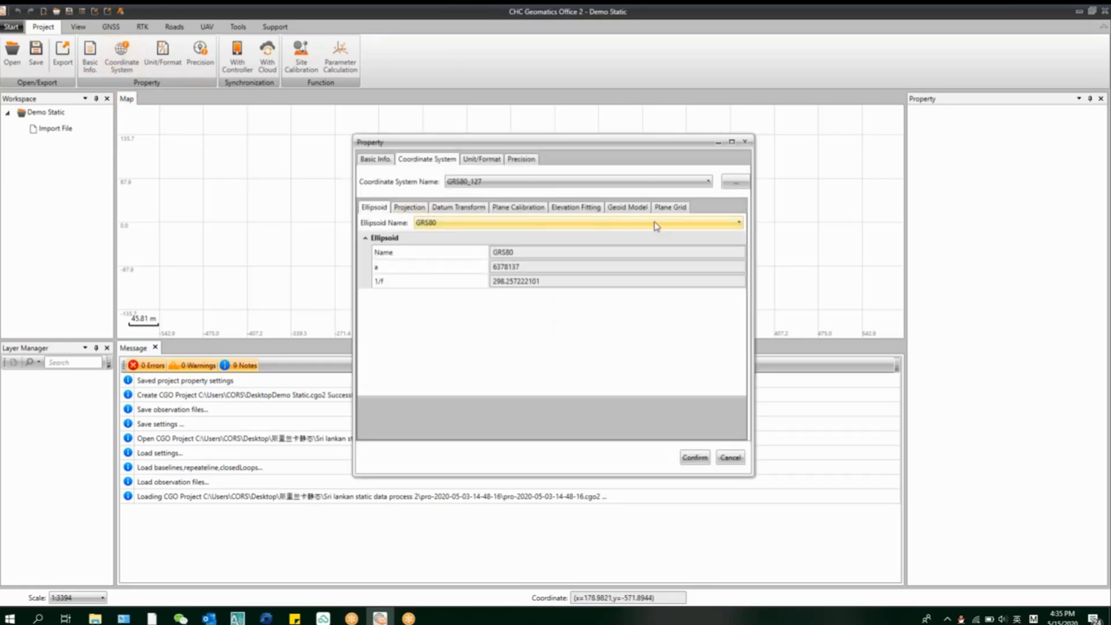
{"action": "left_click", "coordinate": [736, 183]}
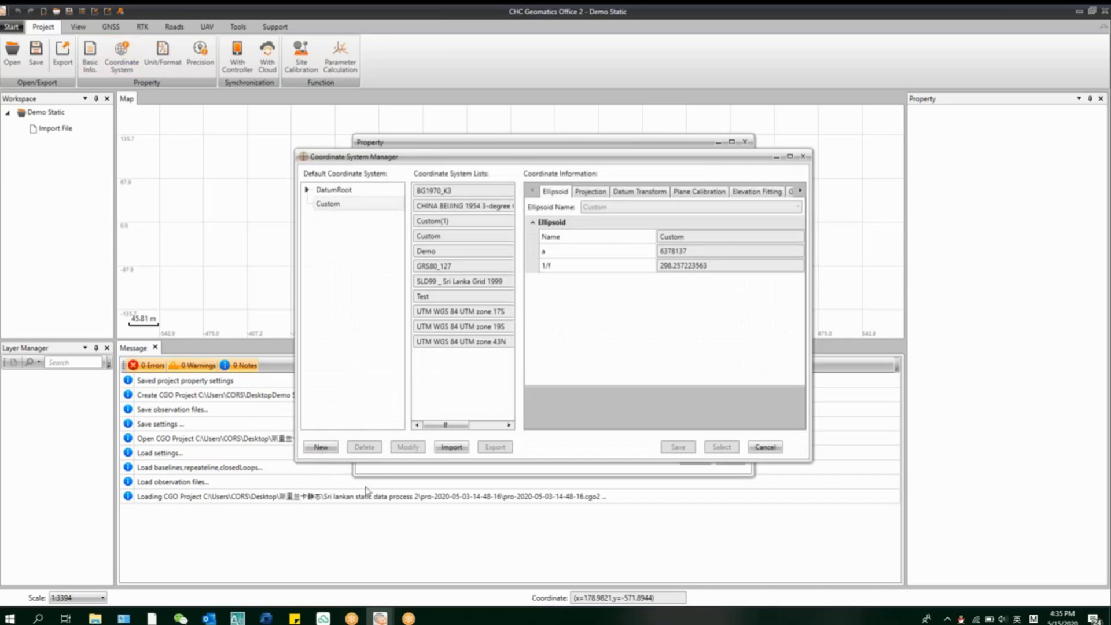
{"action": "left_click", "coordinate": [321, 451]}
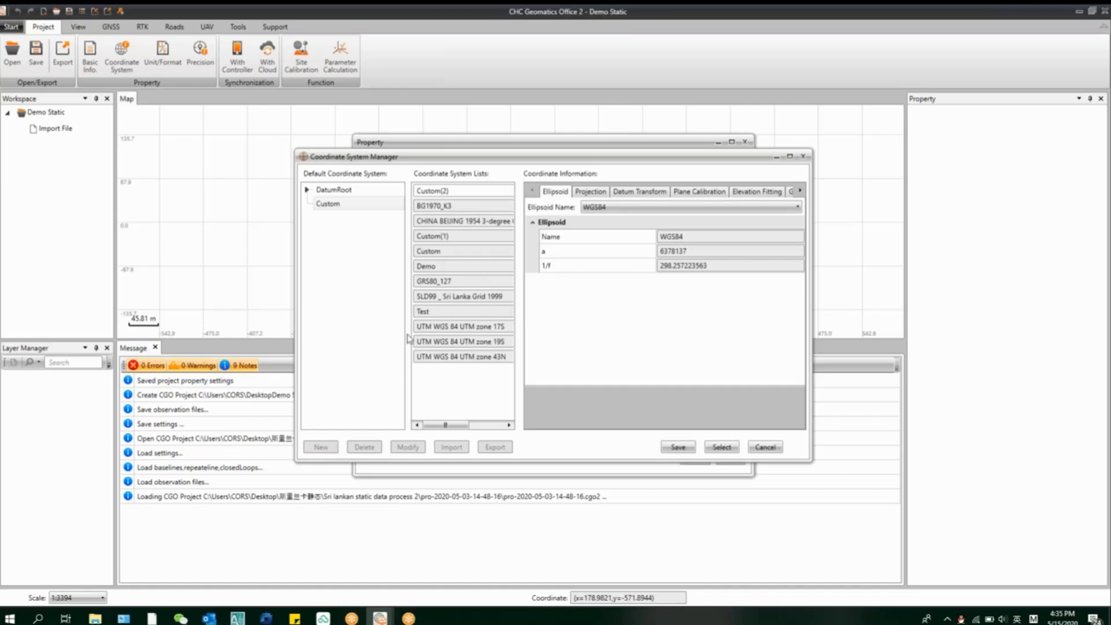
{"action": "left_click", "coordinate": [459, 193]}
{"action": "left_click_drag", "start_coordinate": [465, 193], "coordinate": [406, 195]}
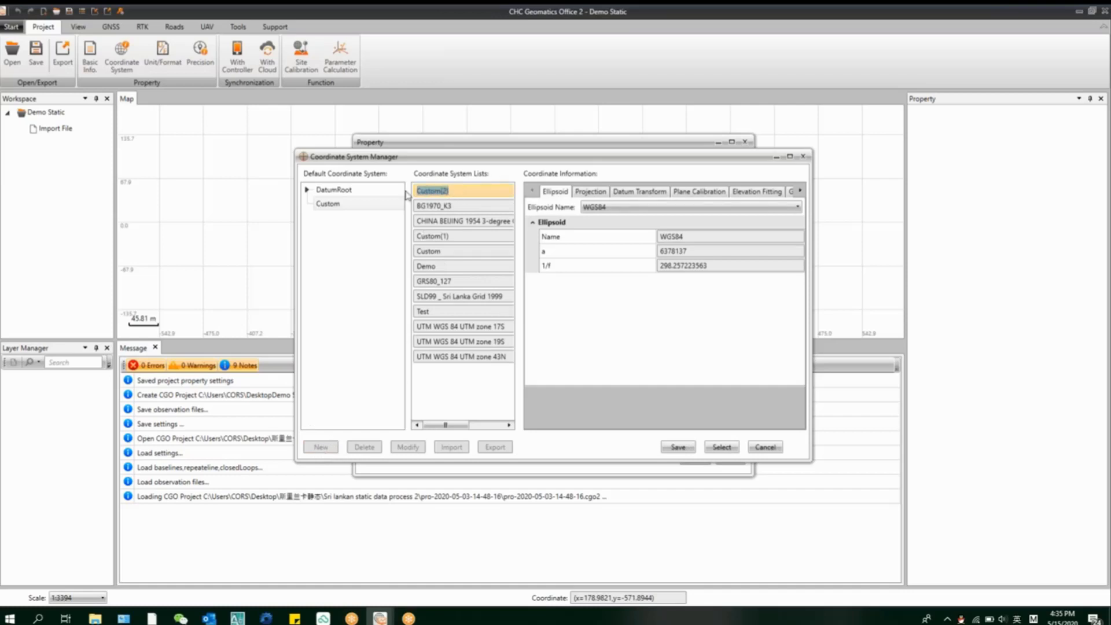
{"action": "type", "text": "Test crs"}
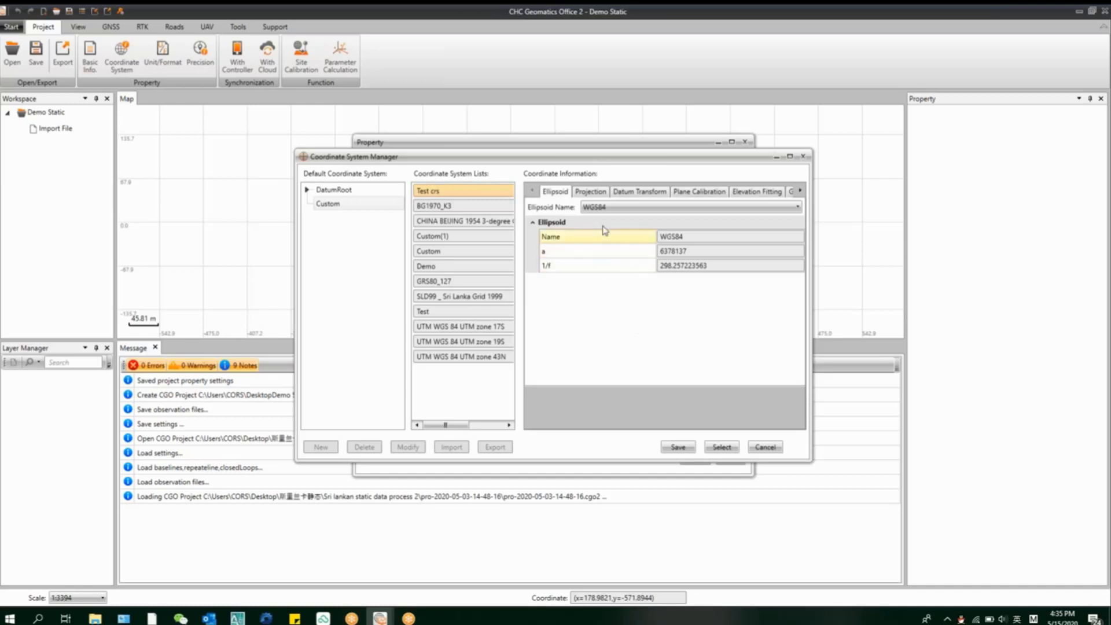
Step: Set the ellipsoid of Test crs to SOUTH AMERICAN 1969
{"action": "left_click", "coordinate": [589, 196]}
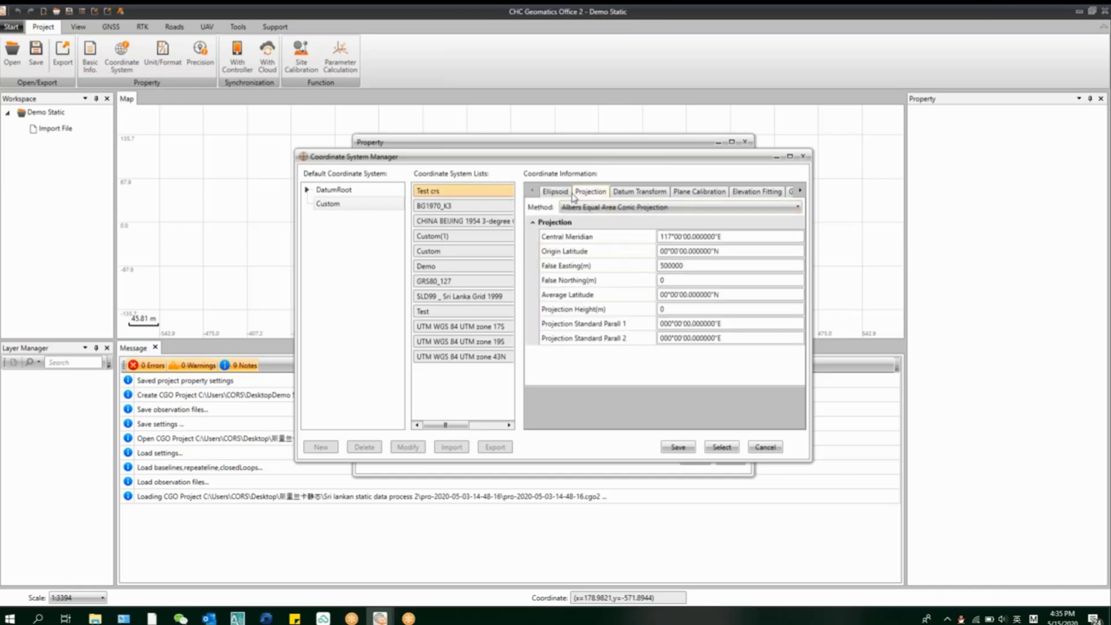
{"action": "left_click", "coordinate": [554, 194]}
{"action": "left_click", "coordinate": [669, 215]}
{"action": "scroll", "coordinate": [659, 278], "scroll_direction": "up", "scroll_amount": 10}
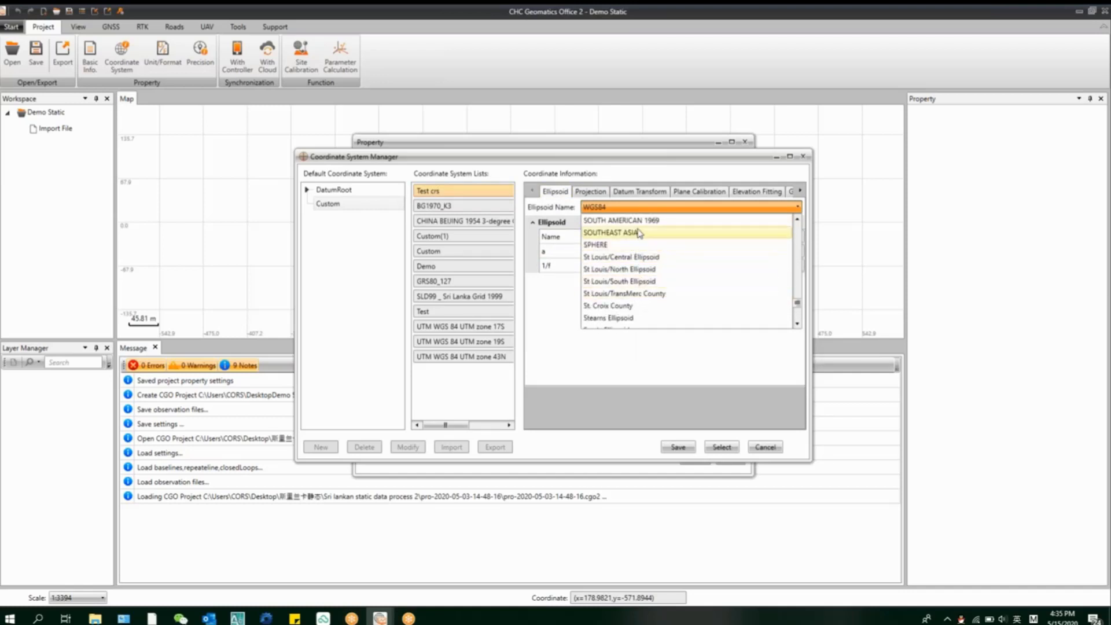
{"action": "left_click", "coordinate": [605, 219]}
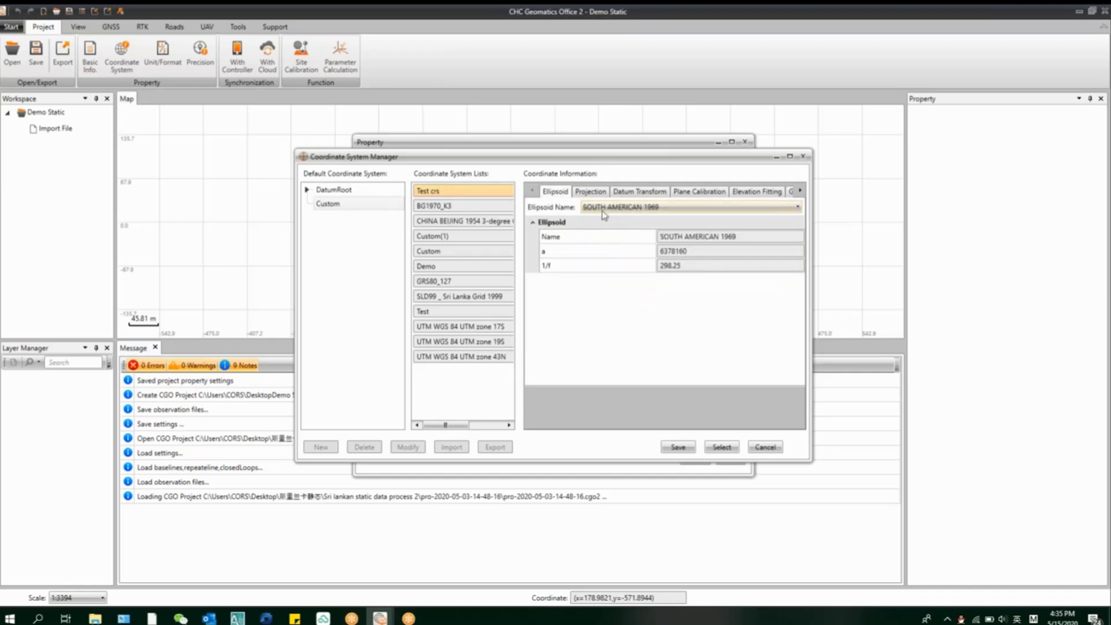
Step: Set the projection method of Test crs to EckertIV Projection
{"action": "left_click", "coordinate": [593, 192]}
{"action": "left_click", "coordinate": [634, 207]}
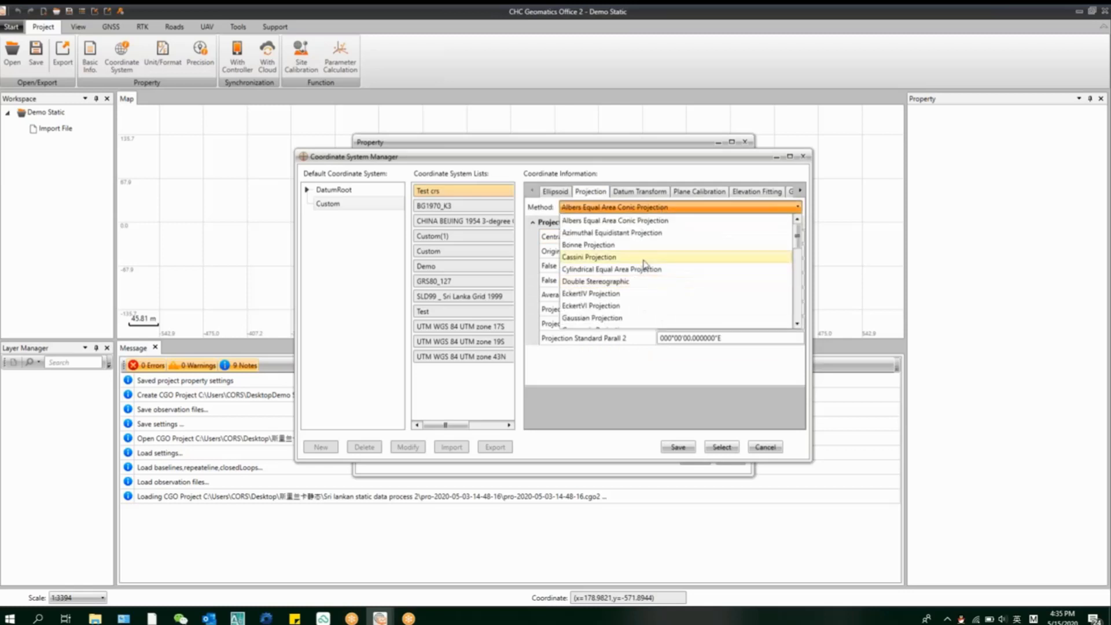
{"action": "left_click", "coordinate": [639, 293]}
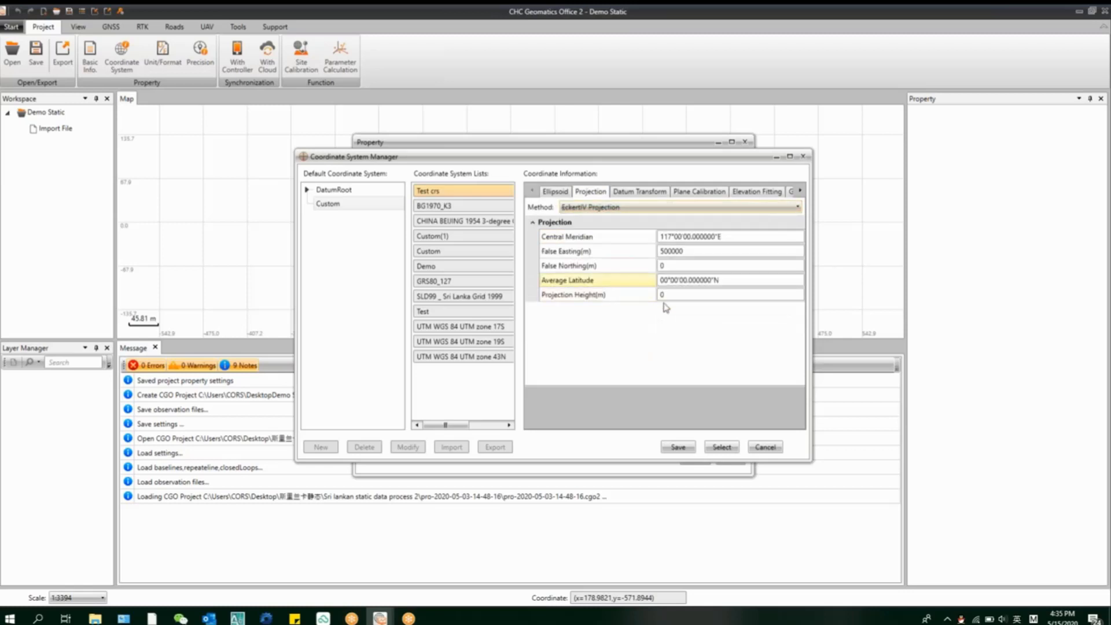
Step: Check the datum transform and projection settings of Test crs, and select it as the project's coordinate system
{"action": "left_click", "coordinate": [639, 192]}
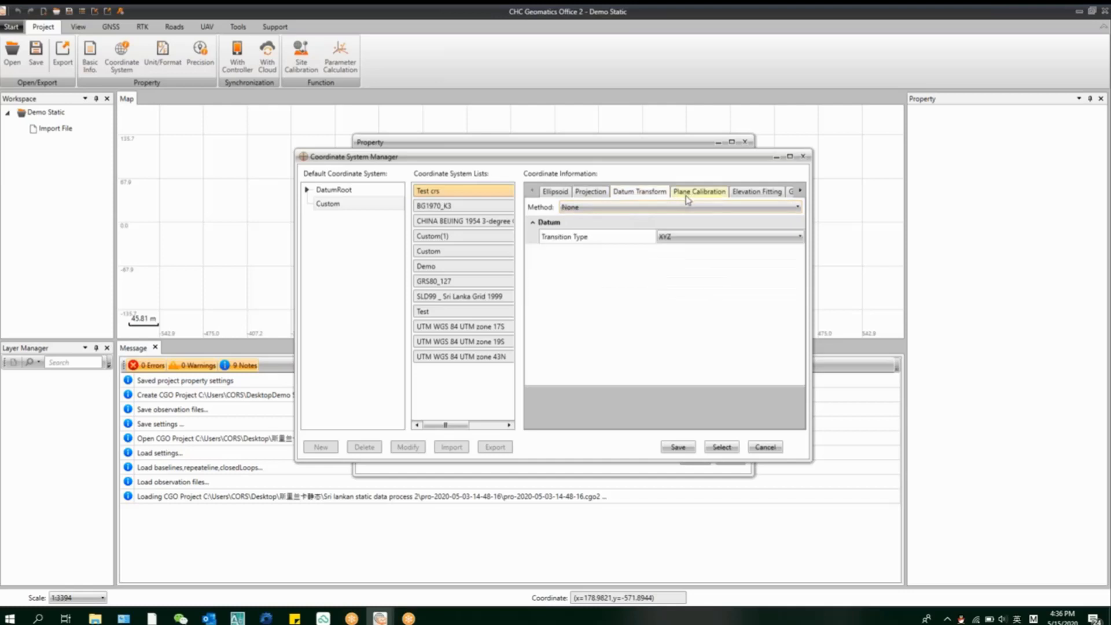
{"action": "left_click", "coordinate": [590, 193]}
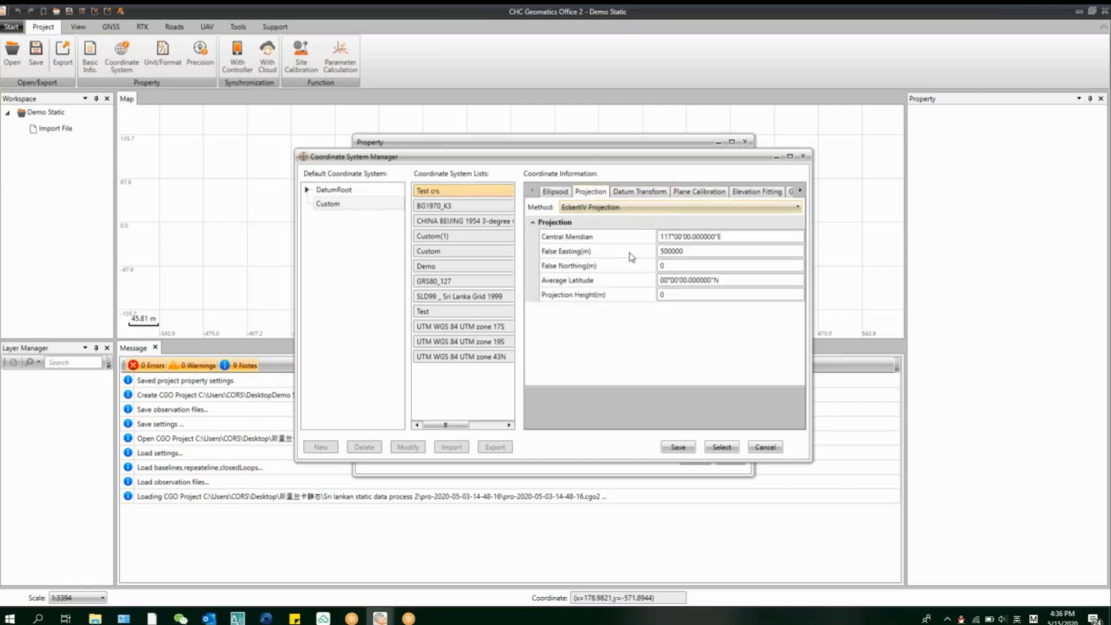
{"action": "left_click", "coordinate": [727, 450]}
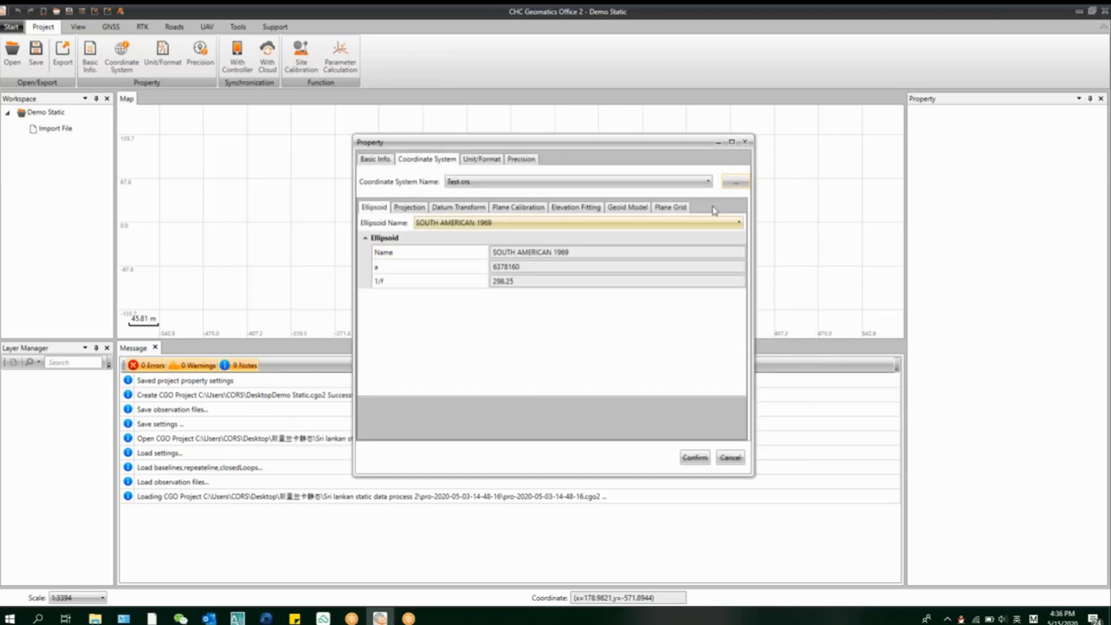
Step: Switch the project's coordinate system to GRS80_127 and confirm the project properties
{"action": "left_click", "coordinate": [735, 183]}
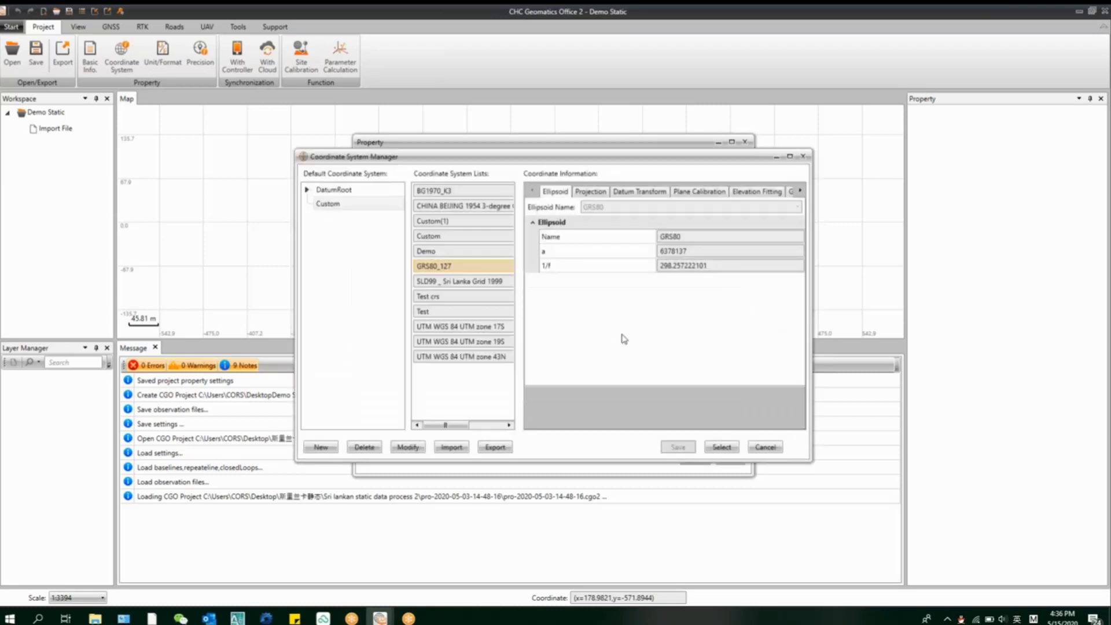
{"action": "left_click", "coordinate": [728, 451]}
{"action": "left_click", "coordinate": [698, 462]}
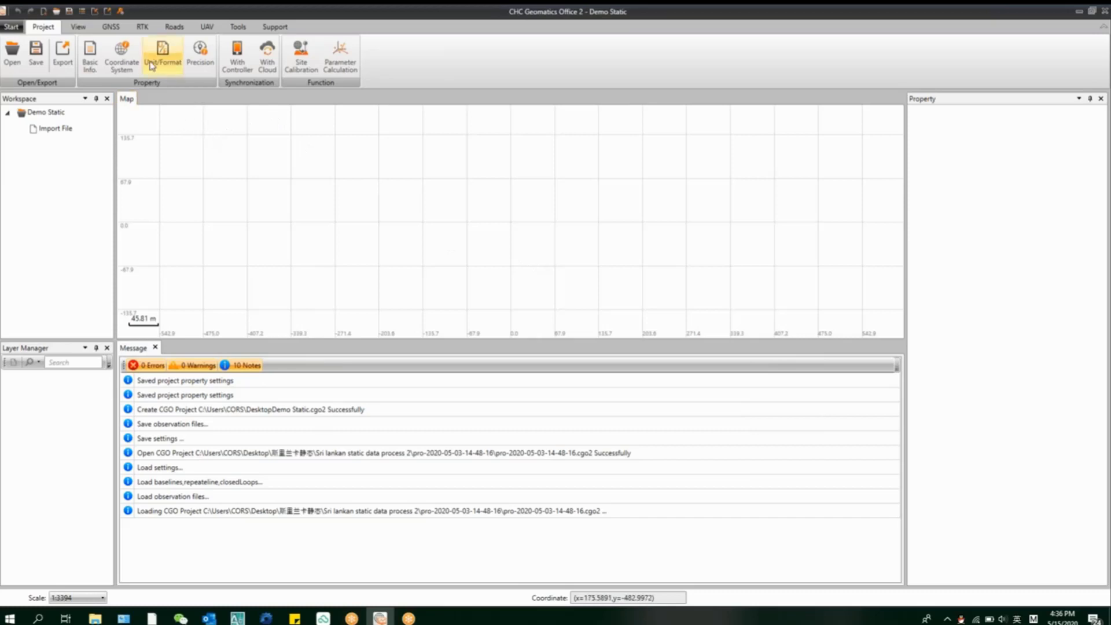
Step: Start a GNSS data import and browse to the Z_Demo_Data folder inside Technical material on Local Disk (E:)
{"action": "left_click", "coordinate": [107, 29]}
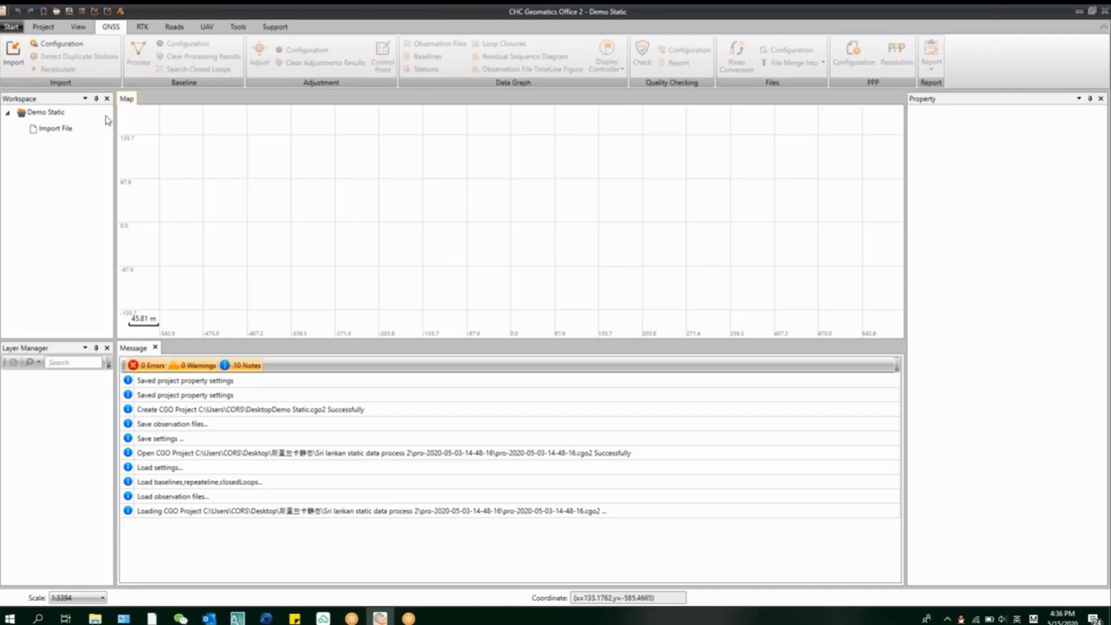
{"action": "left_click", "coordinate": [14, 55]}
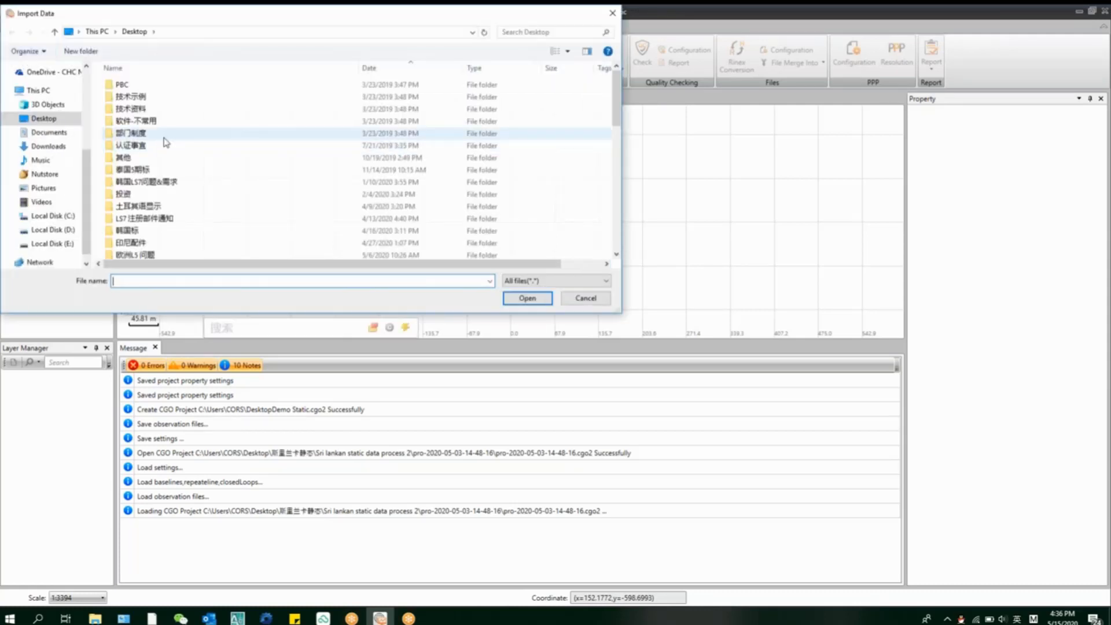
{"action": "scroll", "coordinate": [166, 143], "scroll_direction": "down", "scroll_amount": 2}
{"action": "left_click", "coordinate": [51, 243]}
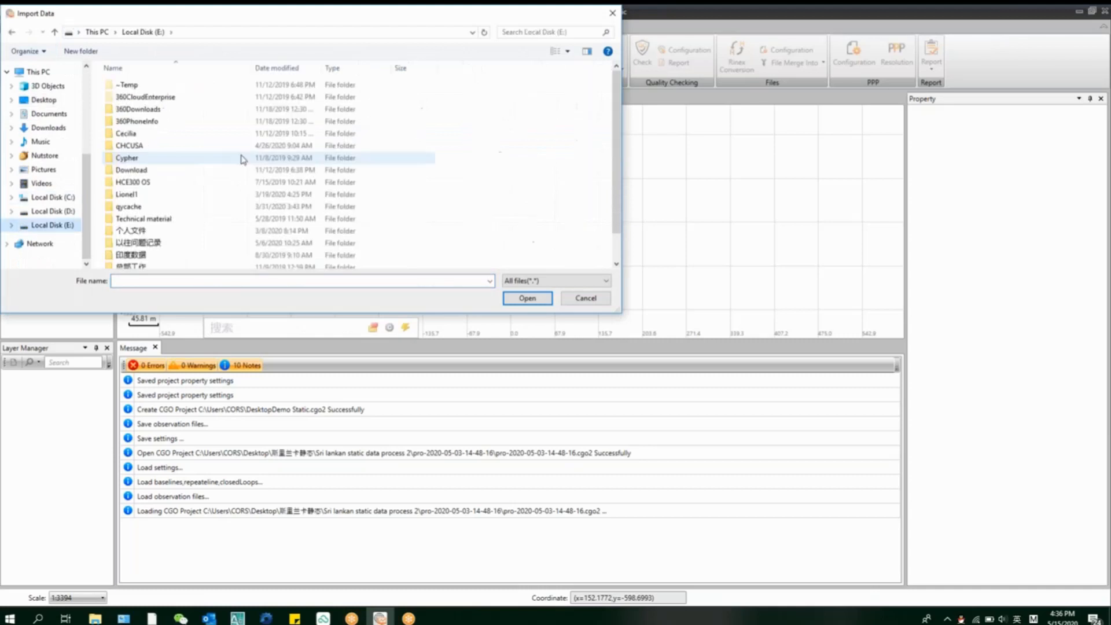
{"action": "left_click", "coordinate": [225, 191]}
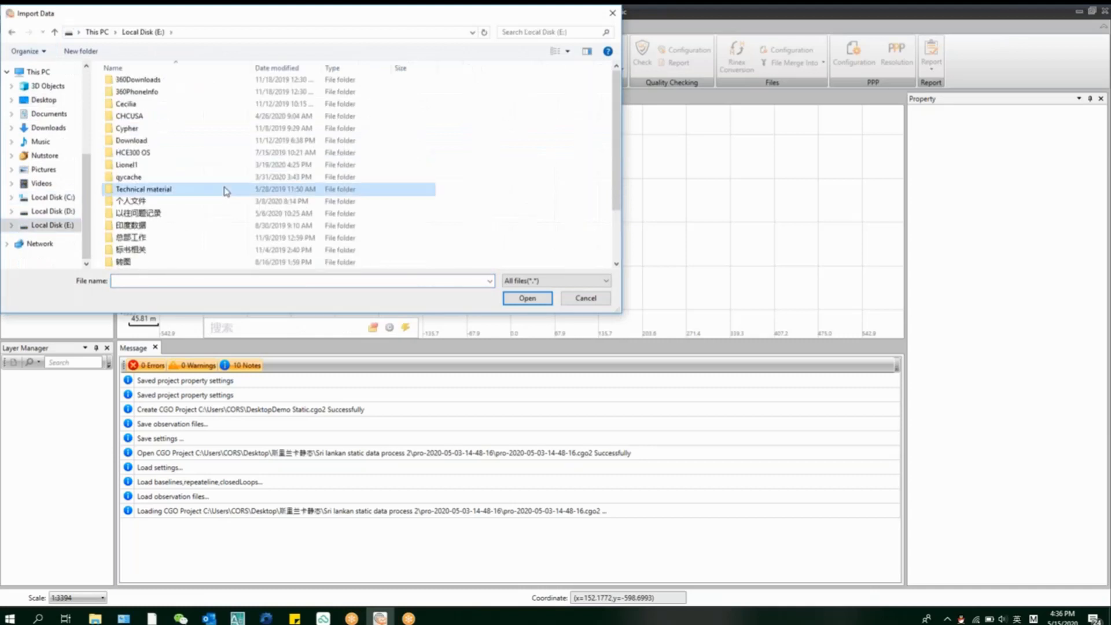
{"action": "double_click", "coordinate": [225, 191]}
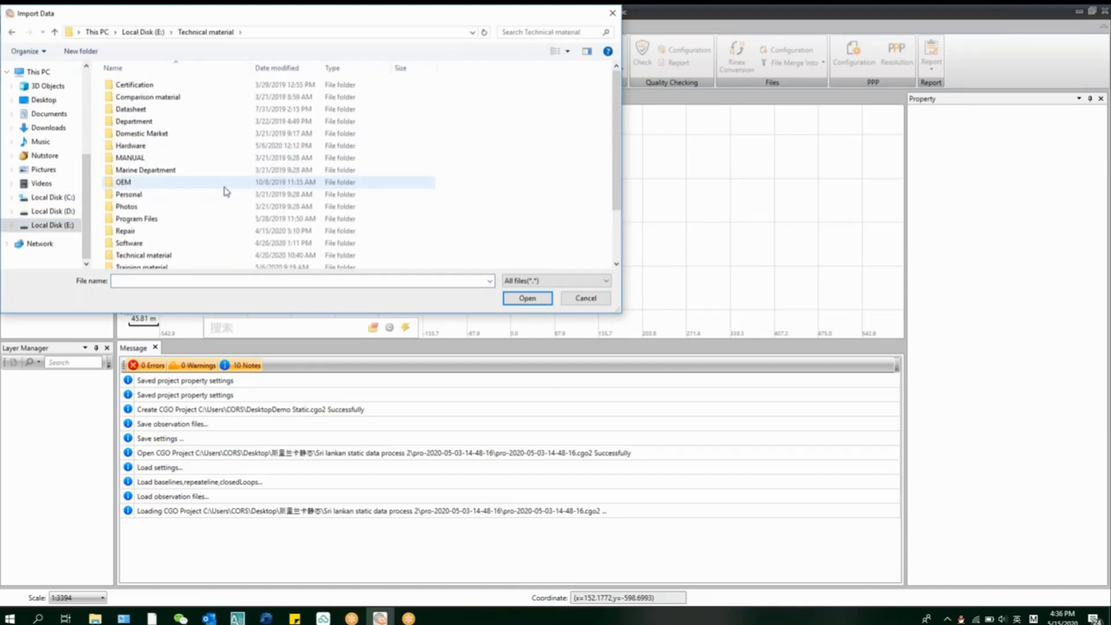
{"action": "scroll", "coordinate": [226, 191], "scroll_direction": "down", "scroll_amount": 3}
{"action": "left_click", "coordinate": [153, 33]}
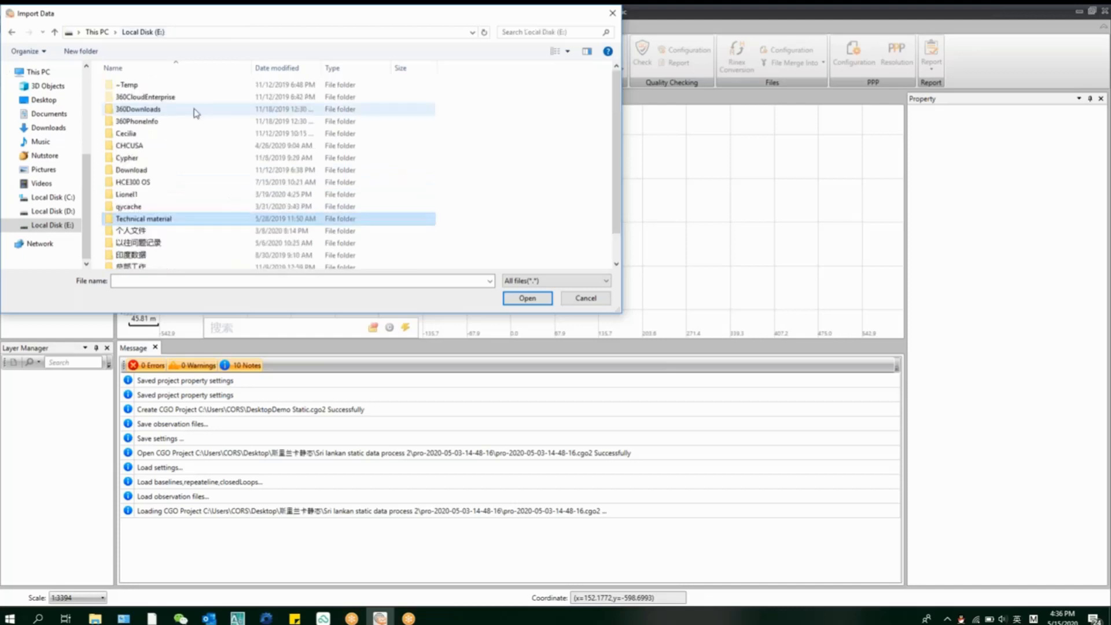
{"action": "scroll", "coordinate": [191, 173], "scroll_direction": "down", "scroll_amount": 1}
{"action": "double_click", "coordinate": [186, 186]}
{"action": "scroll", "coordinate": [162, 231], "scroll_direction": "down", "scroll_amount": 2}
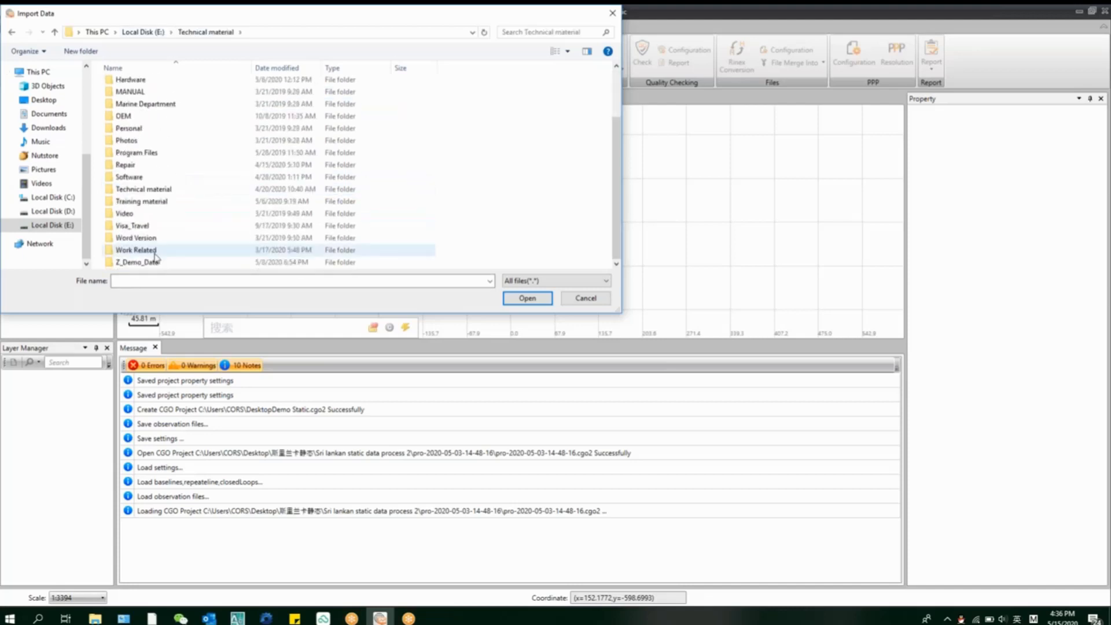
{"action": "double_click", "coordinate": [155, 260]}
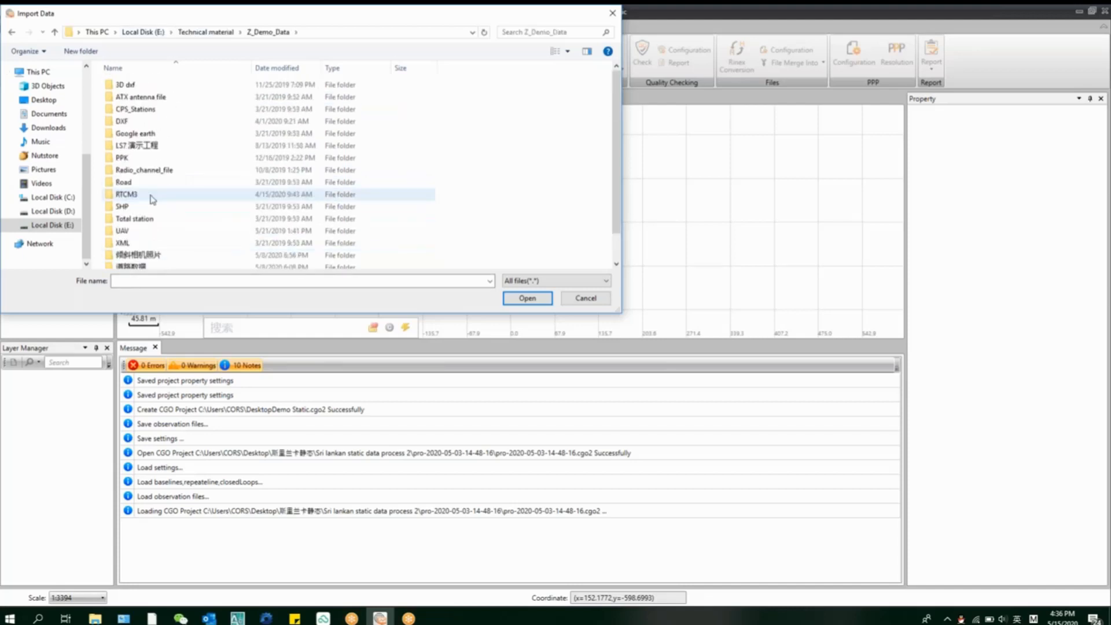
{"action": "scroll", "coordinate": [152, 199], "scroll_direction": "down", "scroll_amount": 1}
{"action": "scroll", "coordinate": [153, 200], "scroll_direction": "up", "scroll_amount": 1}
{"action": "scroll", "coordinate": [161, 203], "scroll_direction": "down", "scroll_amount": 1}
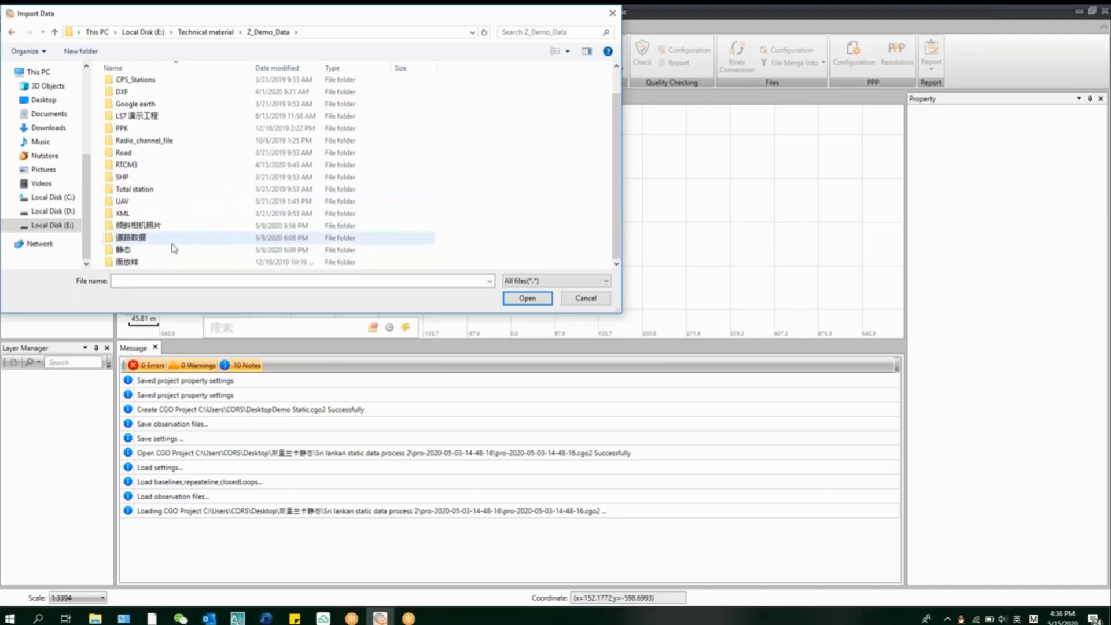
{"action": "double_click", "coordinate": [164, 249]}
{"action": "left_click", "coordinate": [162, 157]}
{"action": "double_click", "coordinate": [162, 158]}
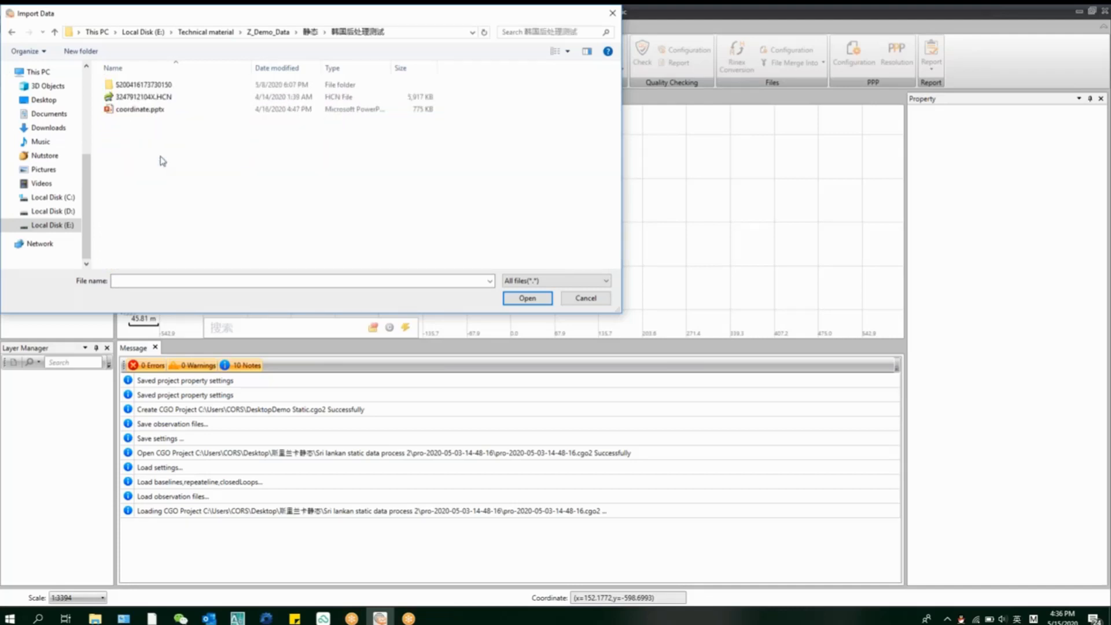
{"action": "double_click", "coordinate": [179, 87]}
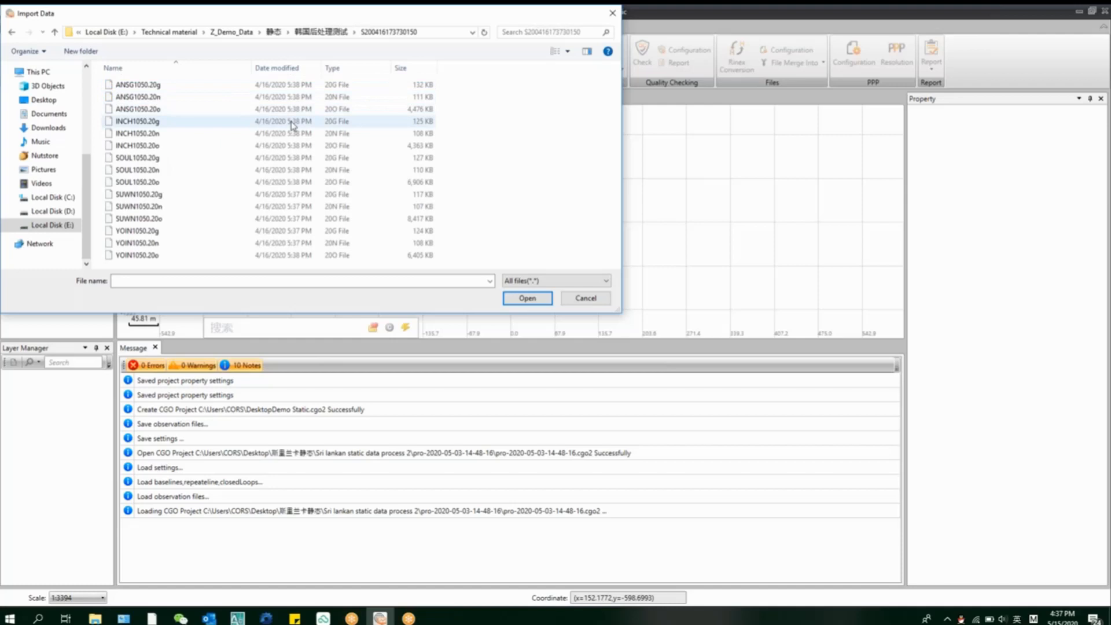
{"action": "key", "text": "ctrl+a"}
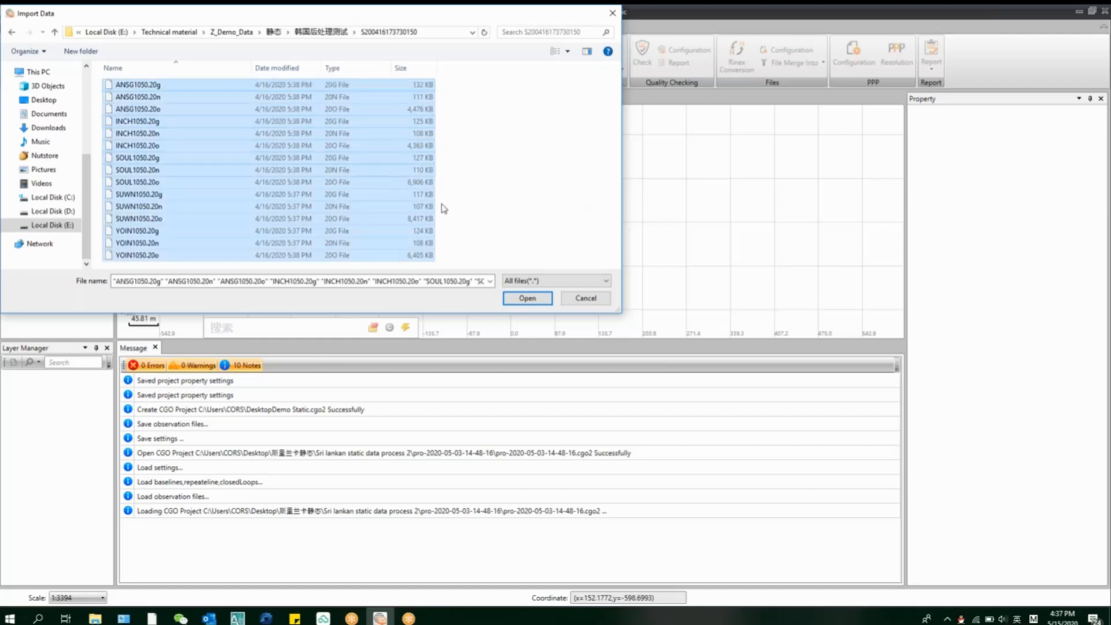
{"action": "left_click", "coordinate": [528, 299]}
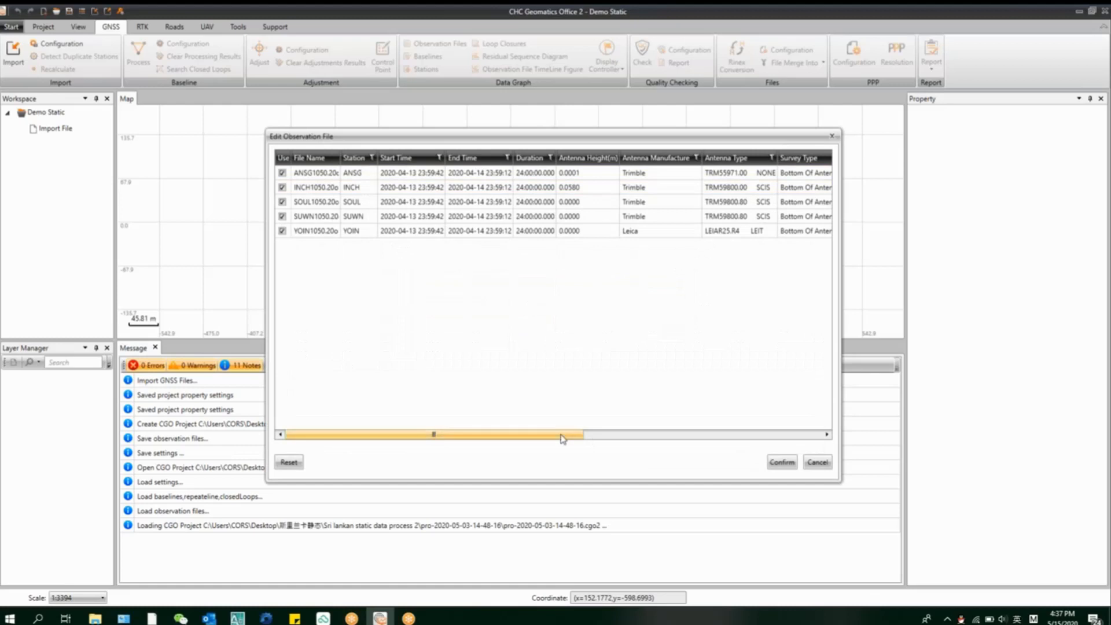
Step: Set the antenna height of station ANSG to 0.0000 m in the observation file list
{"action": "left_click_drag", "start_coordinate": [562, 438], "coordinate": [518, 278]}
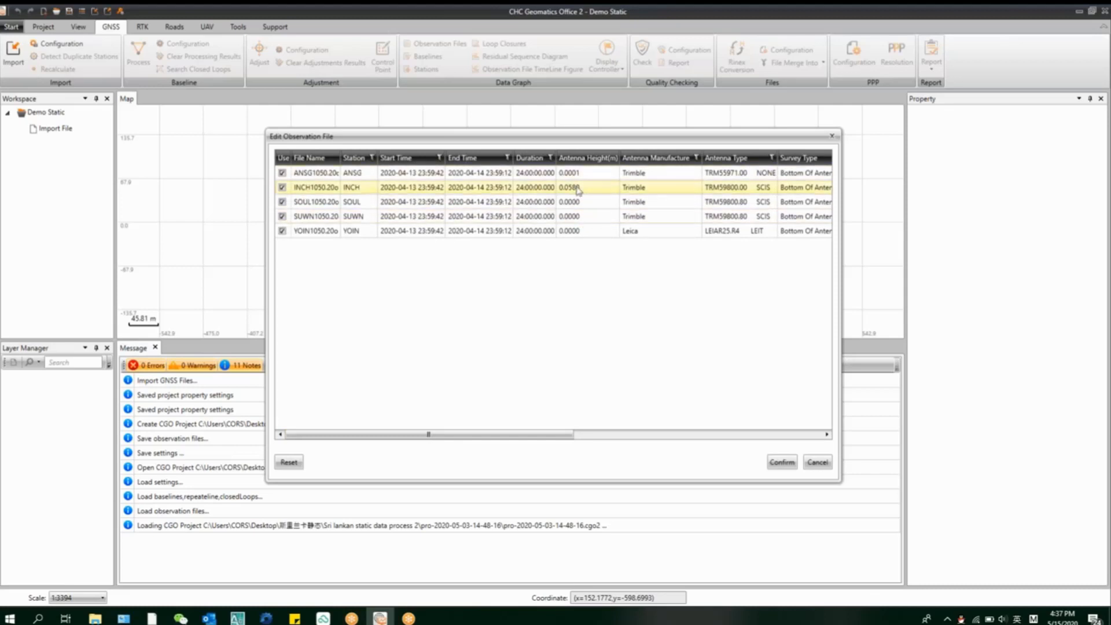
{"action": "left_click", "coordinate": [587, 172]}
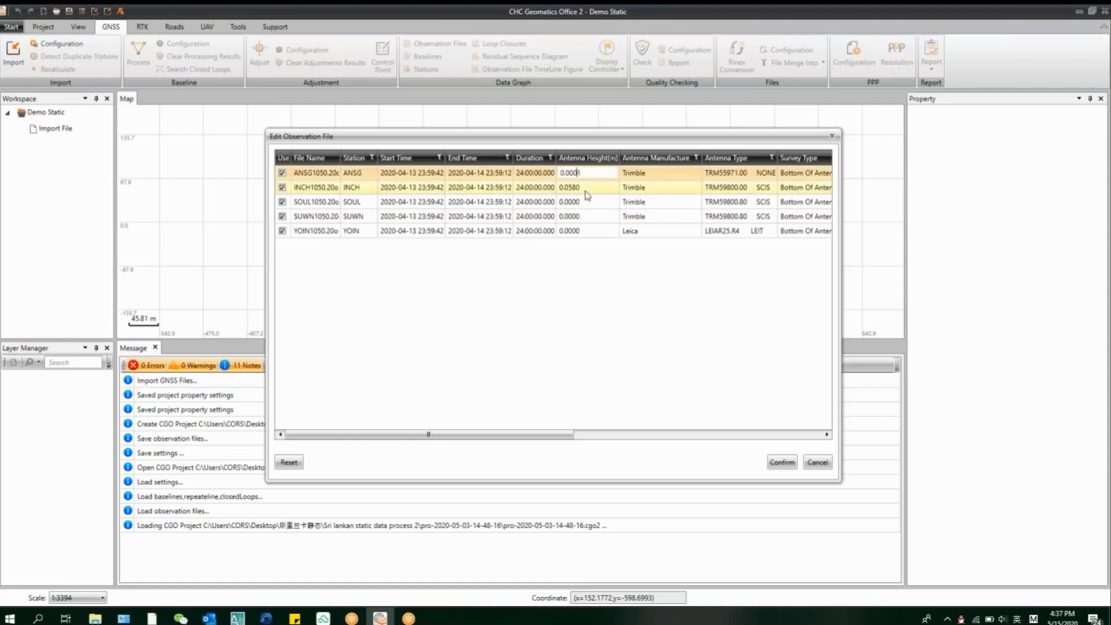
{"action": "key", "text": "BackSpace"}
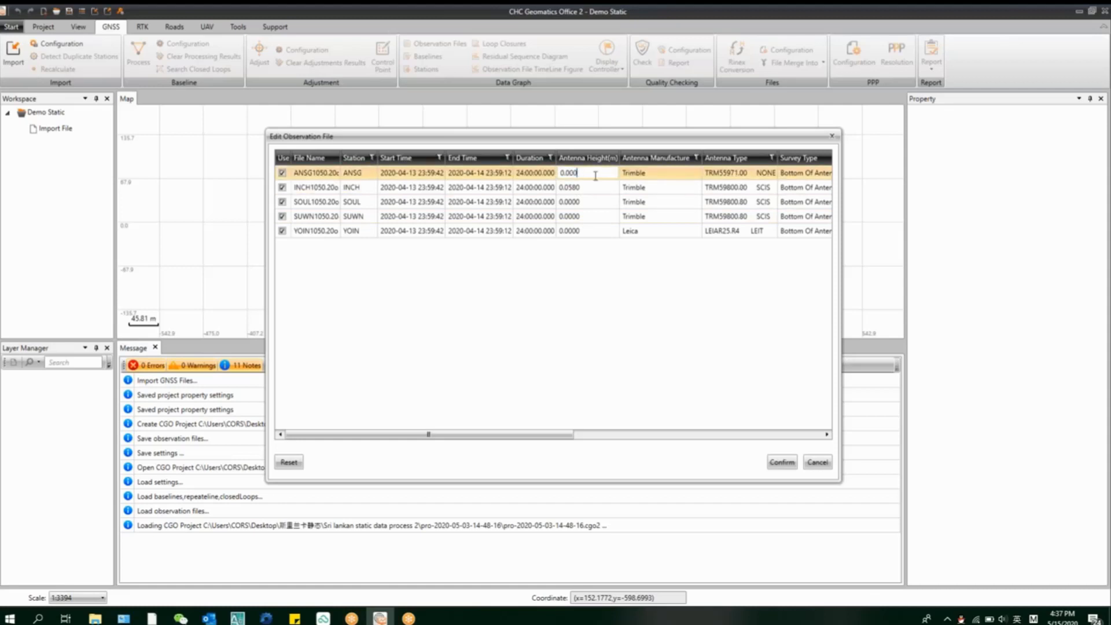
{"action": "type", "text": "0"}
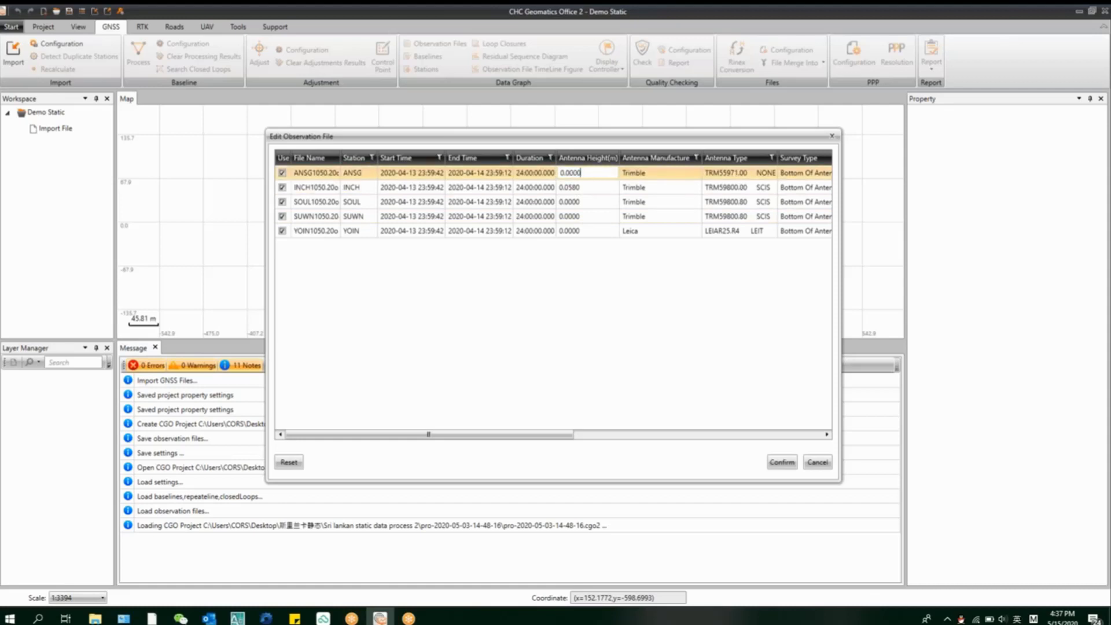
{"action": "left_click", "coordinate": [599, 189]}
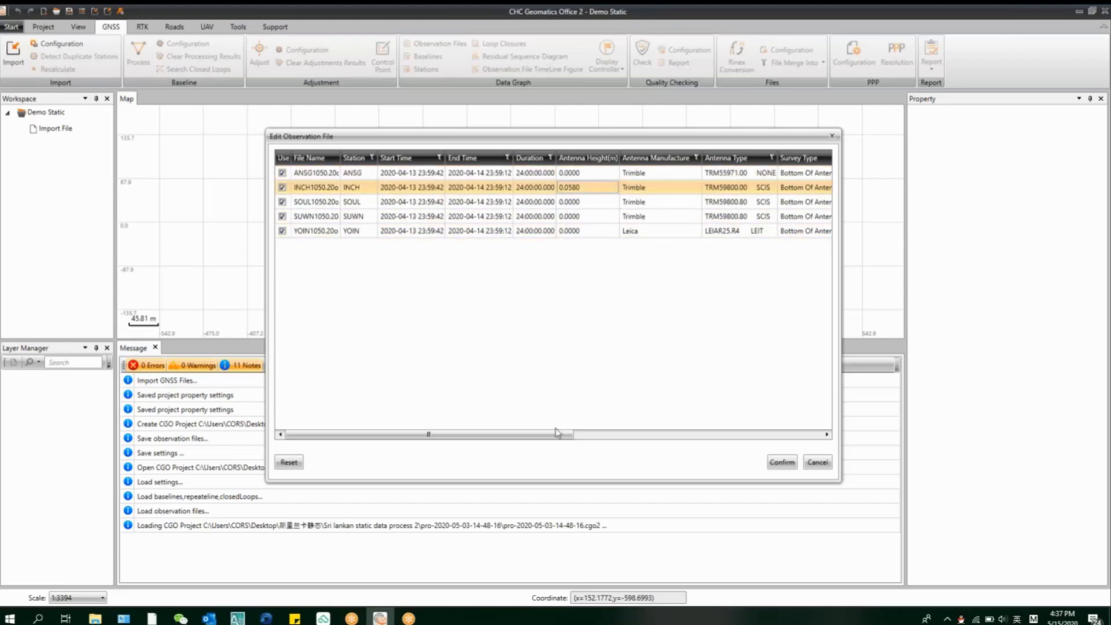
Step: Check the survey types of the ANSG and INCH observation files, and confirm the import of the listed files
{"action": "left_click_drag", "start_coordinate": [557, 433], "coordinate": [647, 433]}
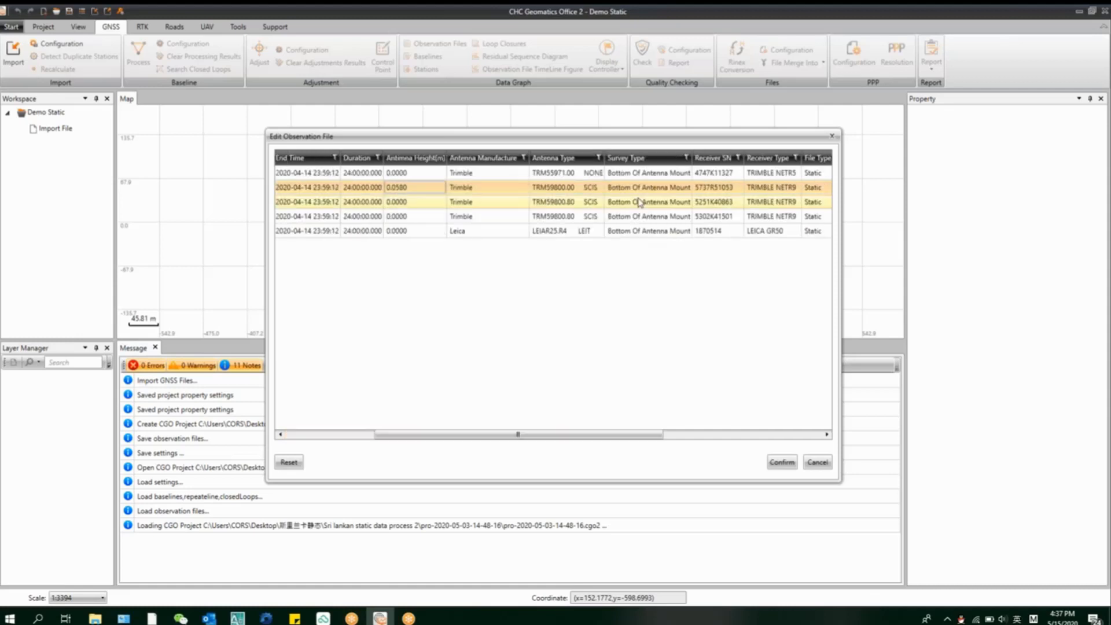
{"action": "left_click", "coordinate": [652, 174]}
{"action": "left_click", "coordinate": [652, 174]}
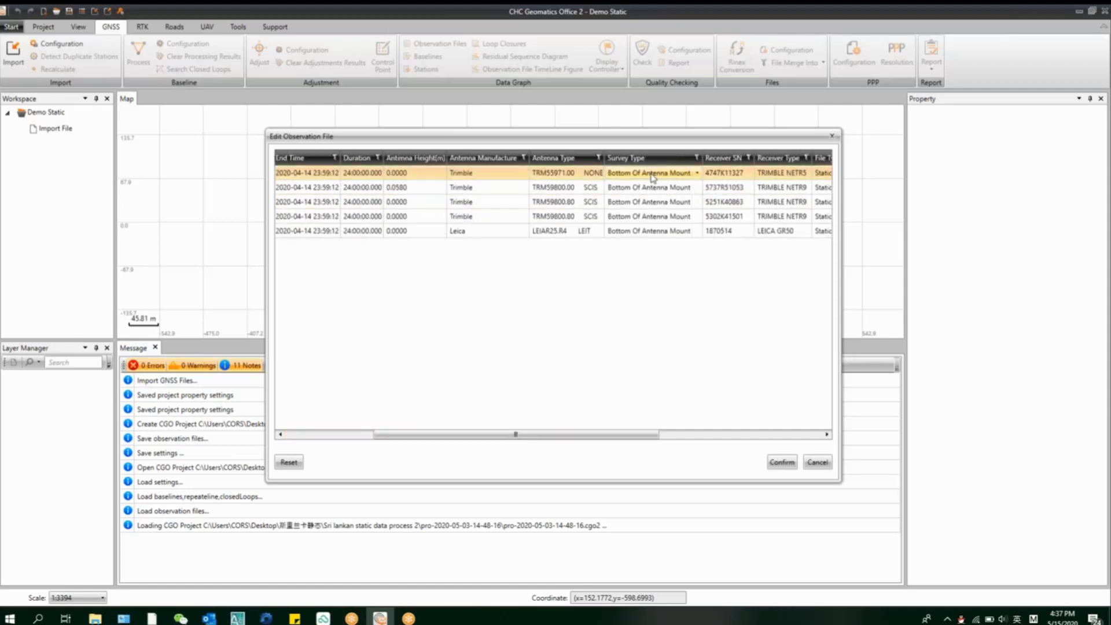
{"action": "left_click", "coordinate": [652, 174]}
{"action": "left_click", "coordinate": [652, 203]}
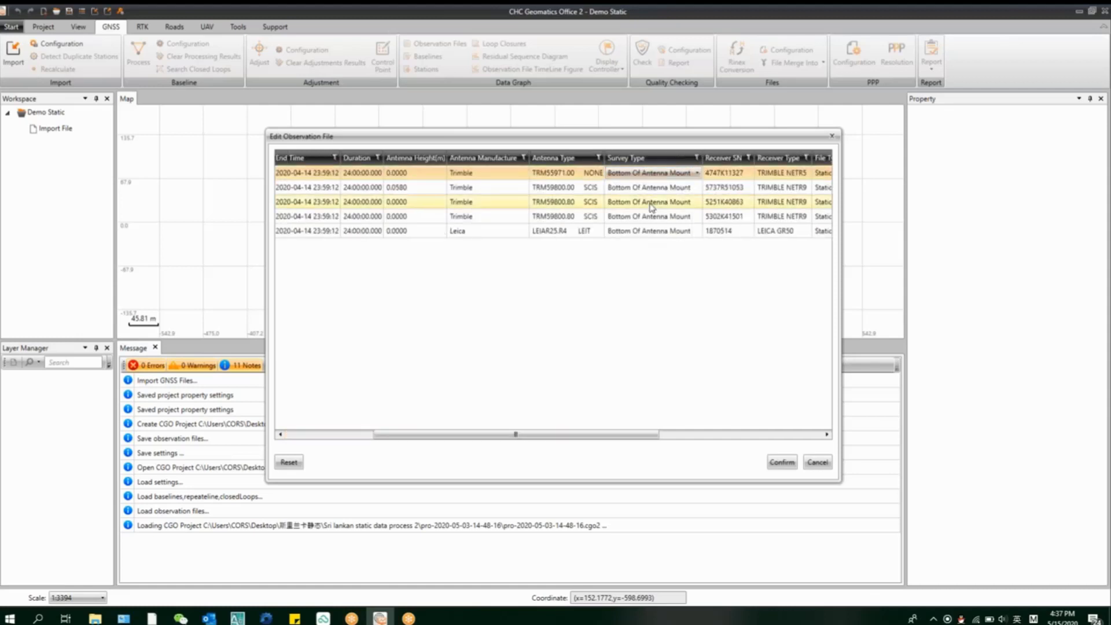
{"action": "left_click", "coordinate": [696, 158]}
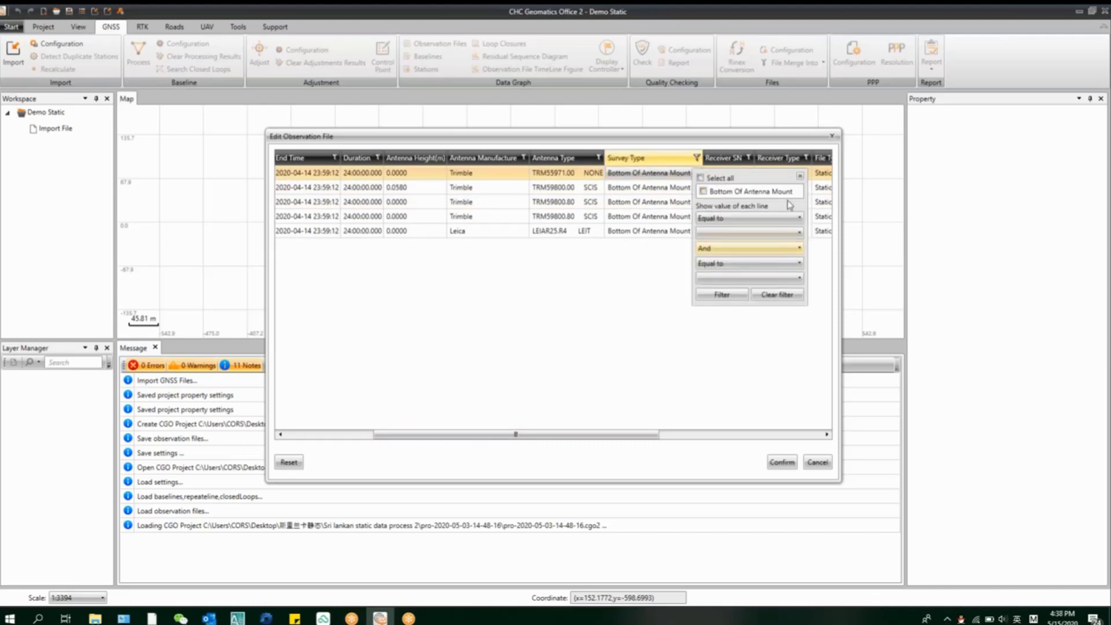
{"action": "left_click", "coordinate": [799, 176]}
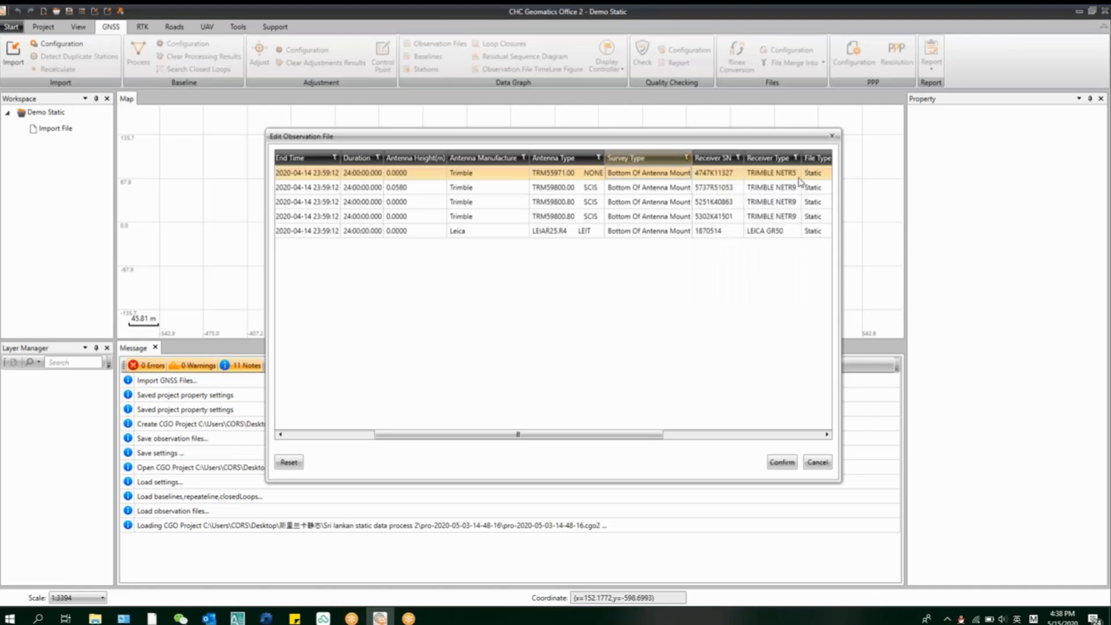
{"action": "left_click", "coordinate": [645, 187]}
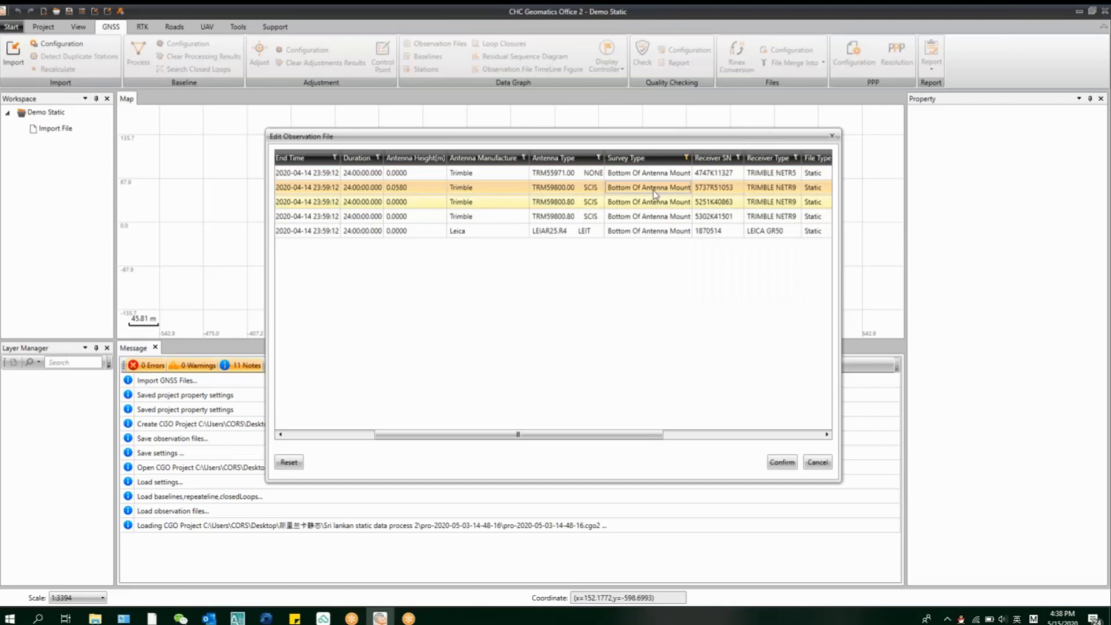
{"action": "left_click", "coordinate": [650, 187]}
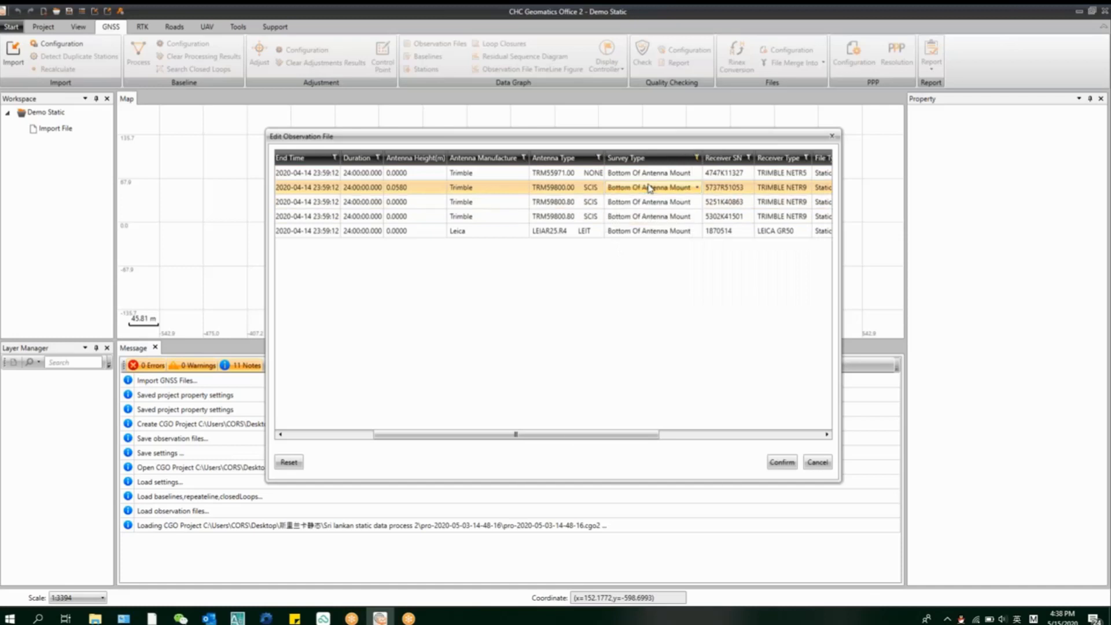
{"action": "left_click_drag", "start_coordinate": [558, 437], "coordinate": [428, 435]}
{"action": "left_click", "coordinate": [781, 462]}
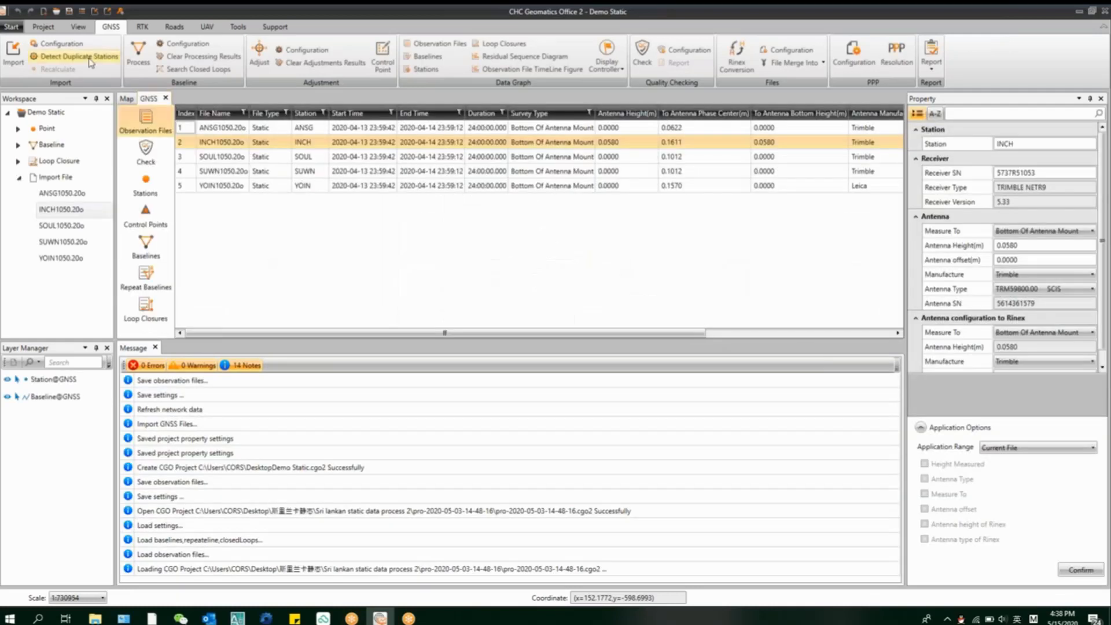
{"action": "left_click", "coordinate": [8, 62]}
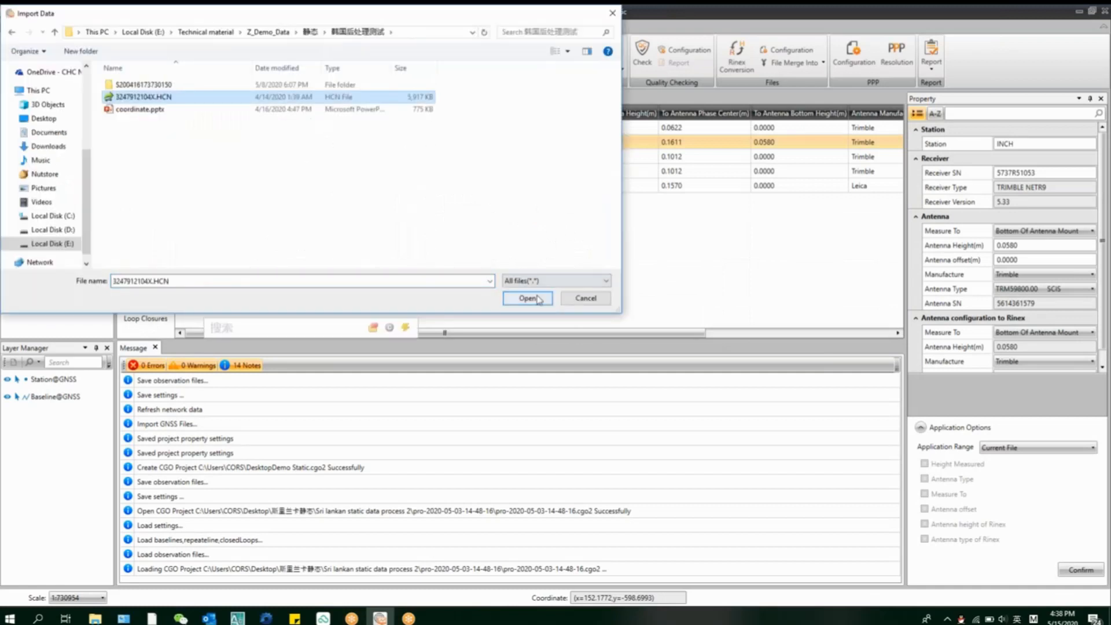
{"action": "left_click", "coordinate": [538, 298]}
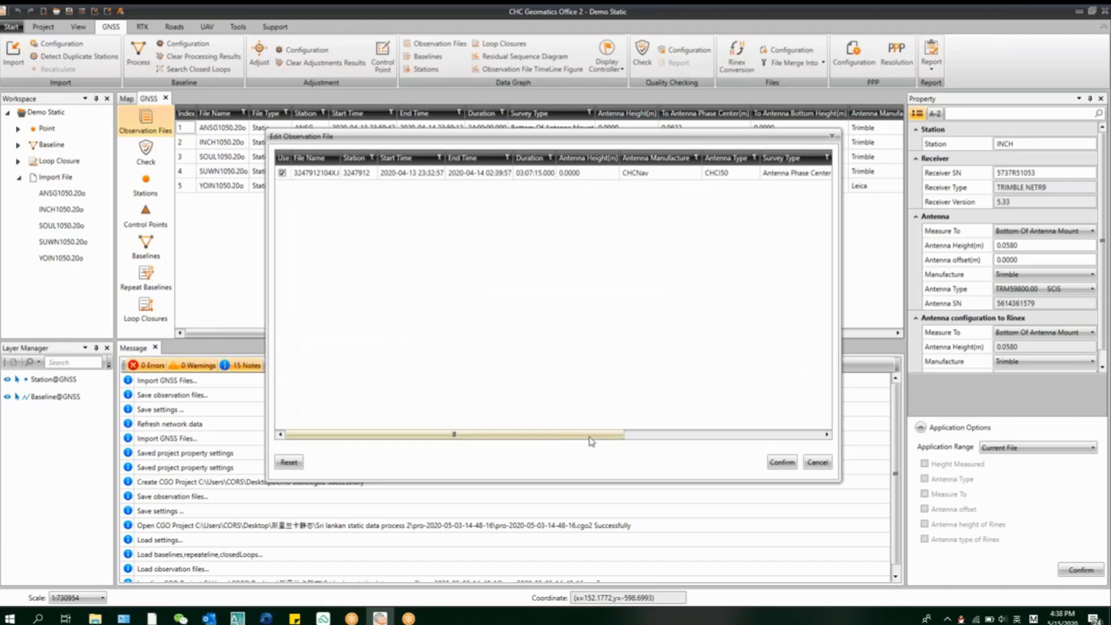
{"action": "left_click_drag", "start_coordinate": [590, 440], "coordinate": [491, 433]}
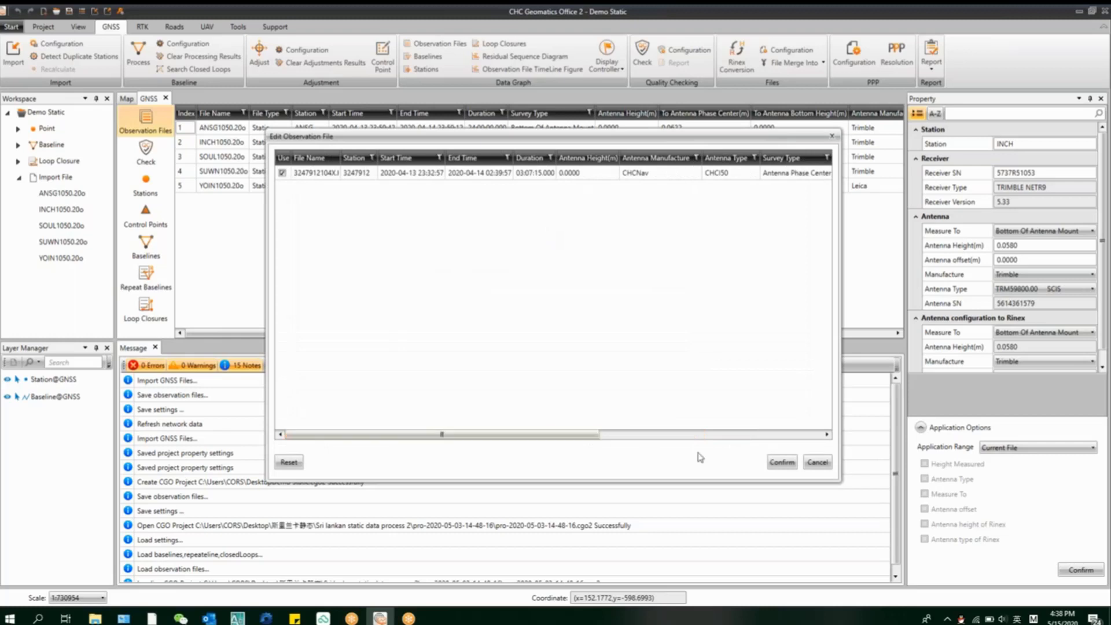
{"action": "left_click", "coordinate": [782, 462]}
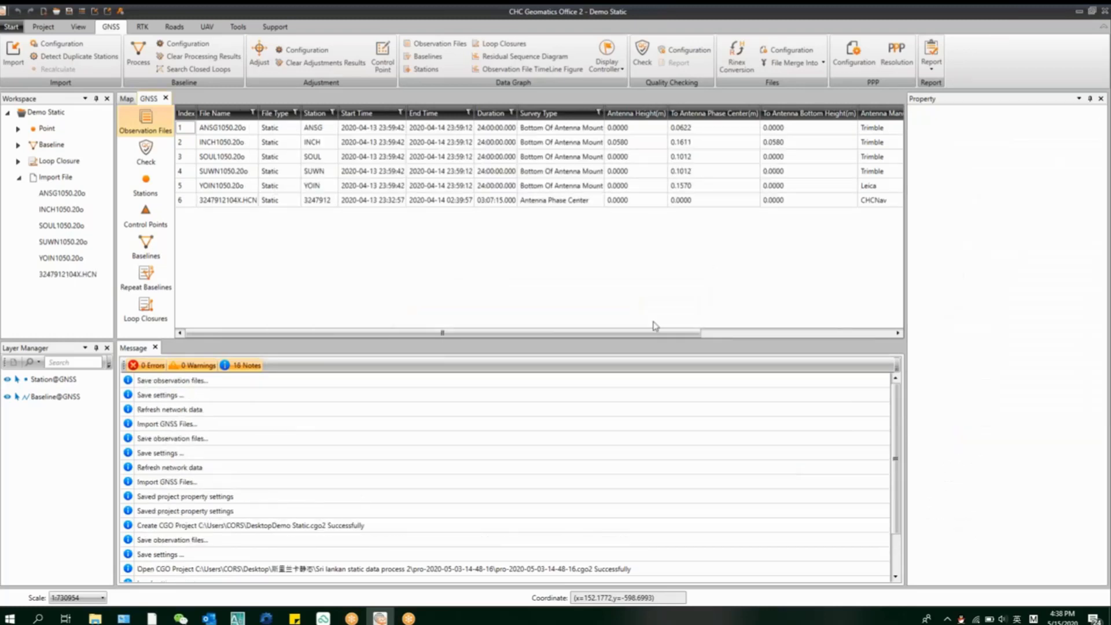
Step: Review the data check list and the coordinates of the imported stations, and return to the network map
{"action": "left_click", "coordinate": [146, 152]}
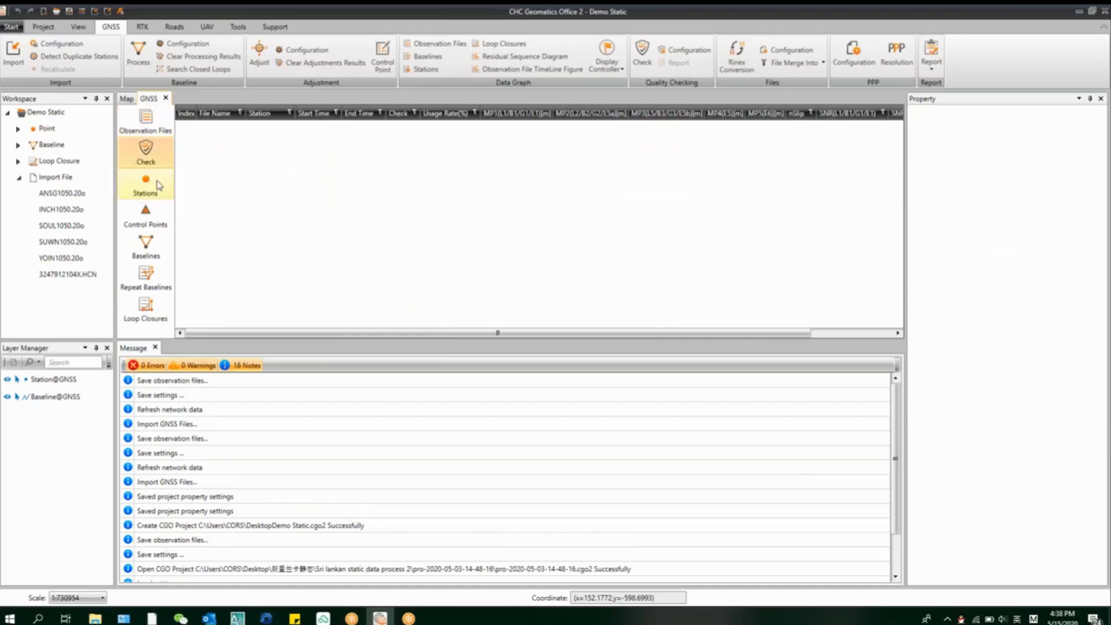
{"action": "left_click", "coordinate": [158, 185]}
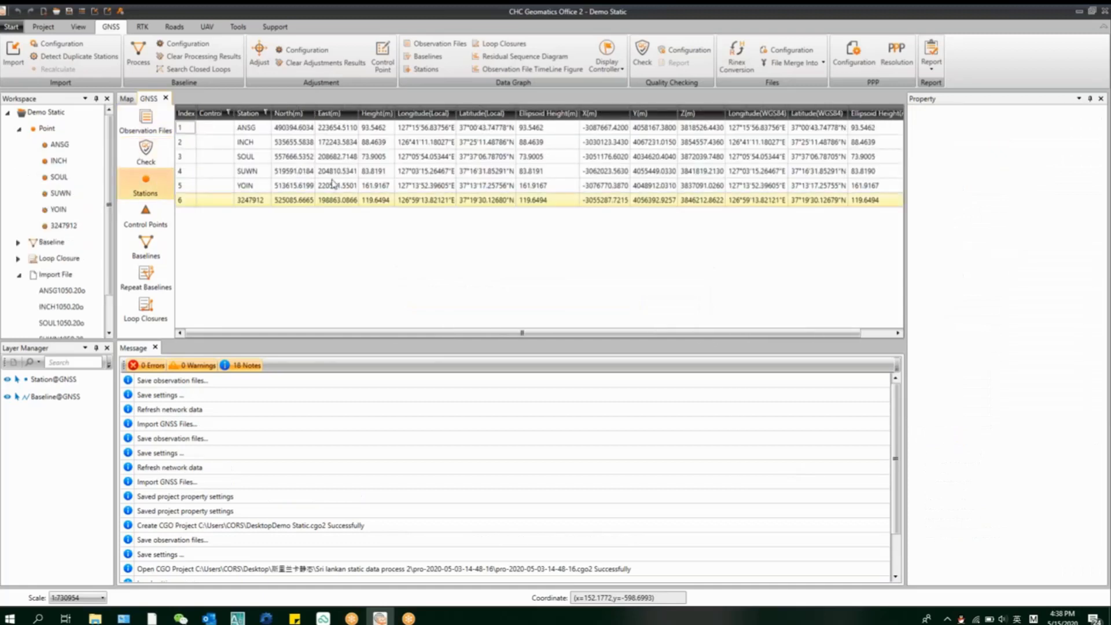
{"action": "left_click", "coordinate": [292, 225]}
{"action": "left_click", "coordinate": [440, 199]}
{"action": "left_click", "coordinate": [236, 158]}
{"action": "left_click", "coordinate": [272, 169]}
{"action": "double_click", "coordinate": [272, 141]}
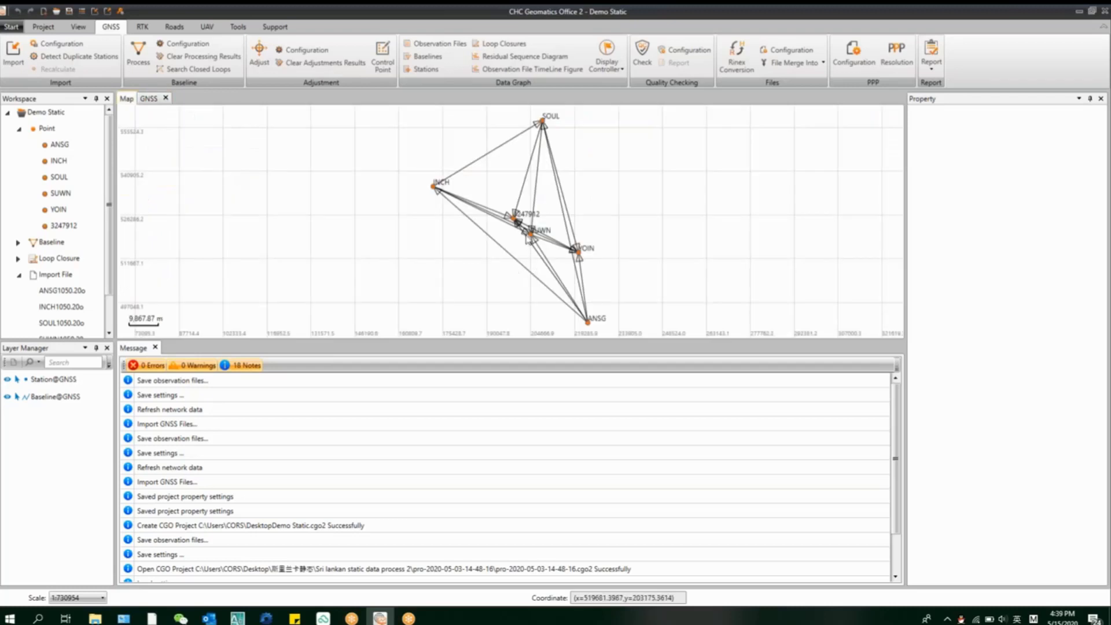
Step: Examine the baseline network around rover station 3247912 on the map and inspect the properties of stations SOUL and ANSG
{"action": "scroll", "coordinate": [526, 235], "scroll_direction": "up", "scroll_amount": 1}
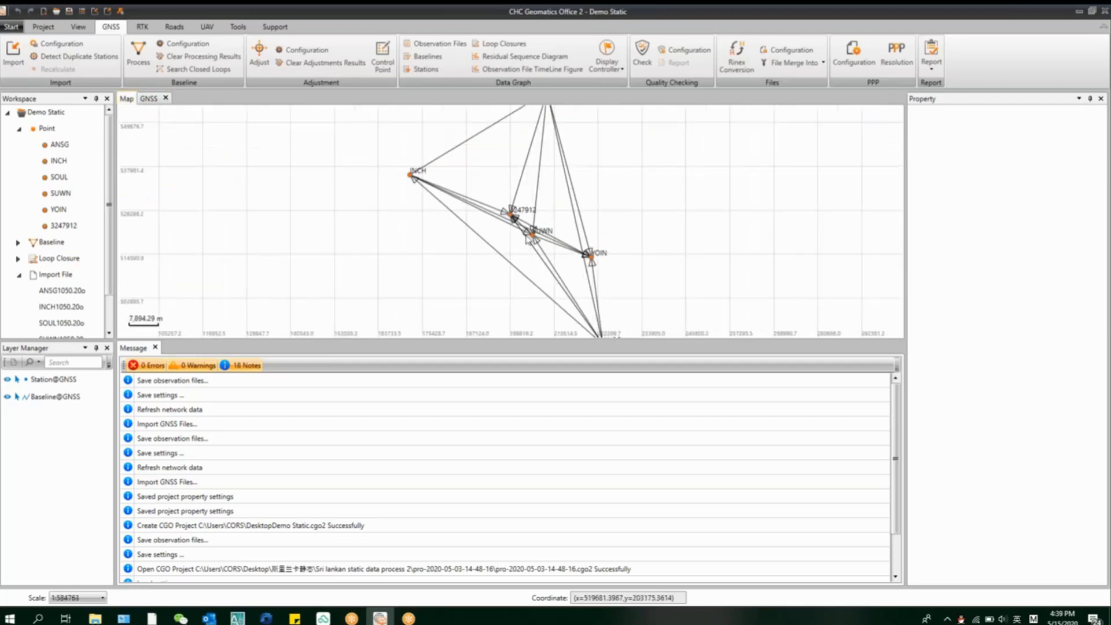
{"action": "scroll", "coordinate": [568, 268], "scroll_direction": "up", "scroll_amount": 1}
{"action": "scroll", "coordinate": [568, 268], "scroll_direction": "down", "scroll_amount": 5}
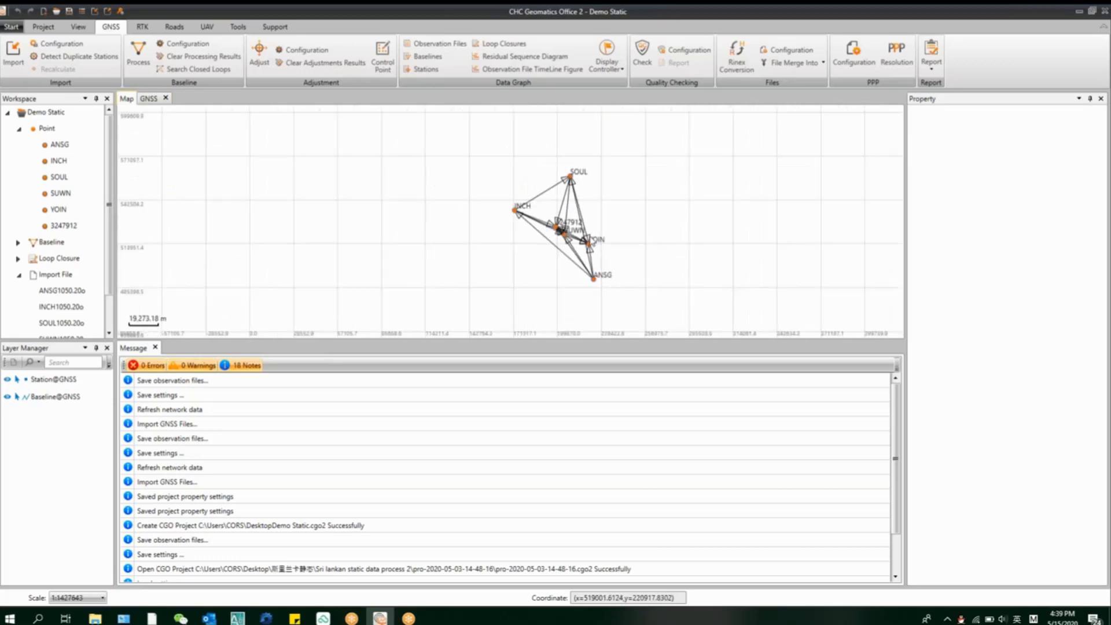
{"action": "scroll", "coordinate": [589, 235], "scroll_direction": "up", "scroll_amount": 4}
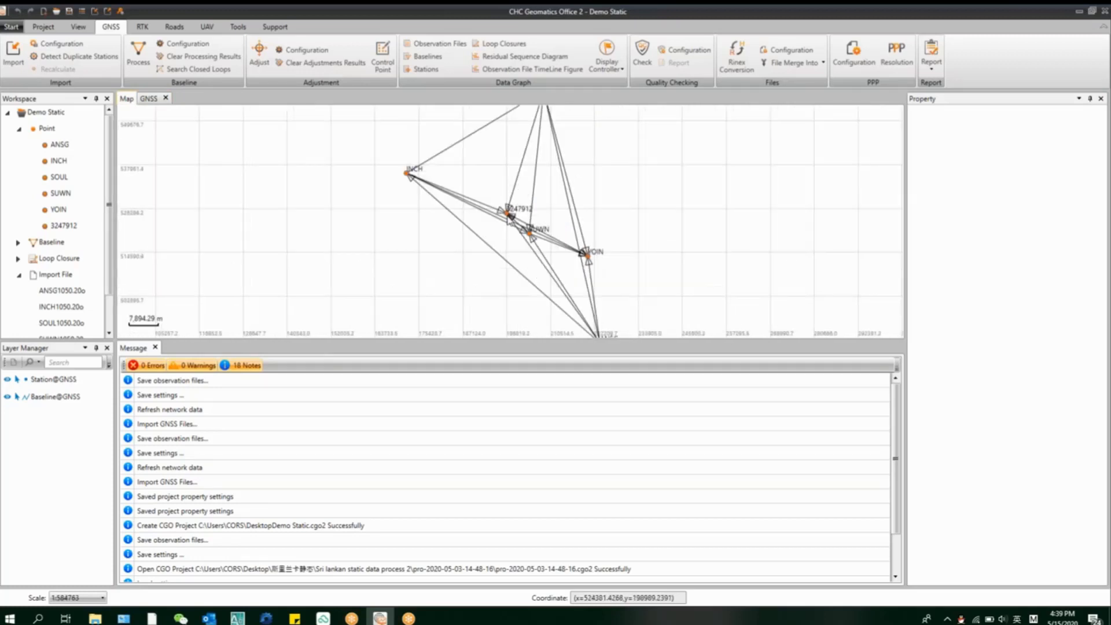
{"action": "scroll", "coordinate": [508, 212], "scroll_direction": "down", "scroll_amount": 1}
{"action": "scroll", "coordinate": [508, 215], "scroll_direction": "down", "scroll_amount": 1}
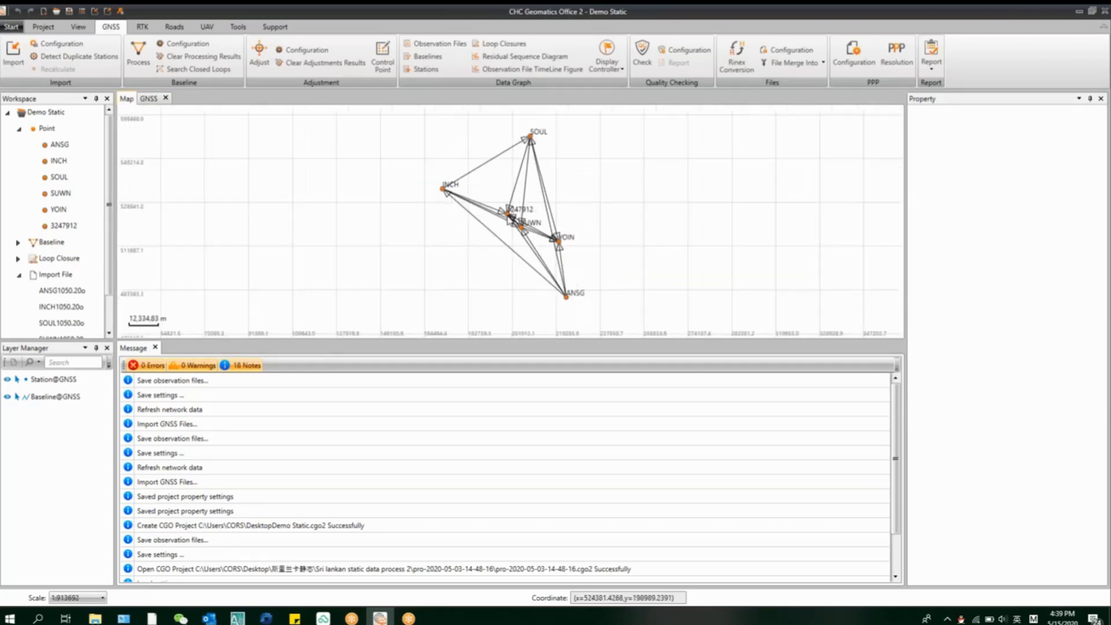
{"action": "scroll", "coordinate": [495, 200], "scroll_direction": "up", "scroll_amount": 1}
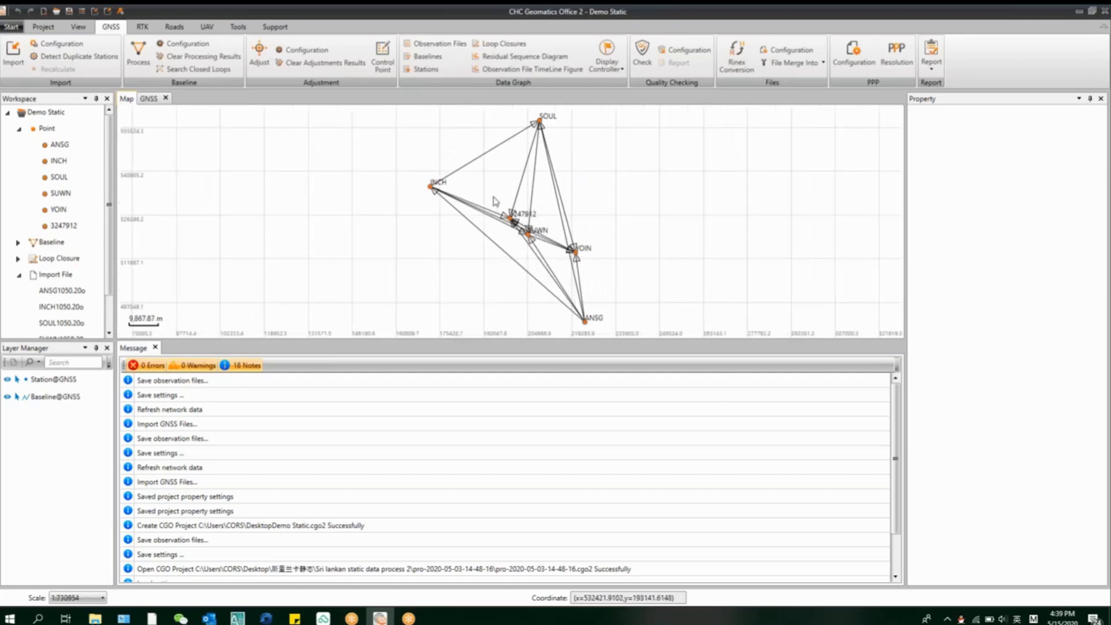
{"action": "scroll", "coordinate": [515, 211], "scroll_direction": "up", "scroll_amount": 2}
{"action": "scroll", "coordinate": [542, 231], "scroll_direction": "down", "scroll_amount": 2}
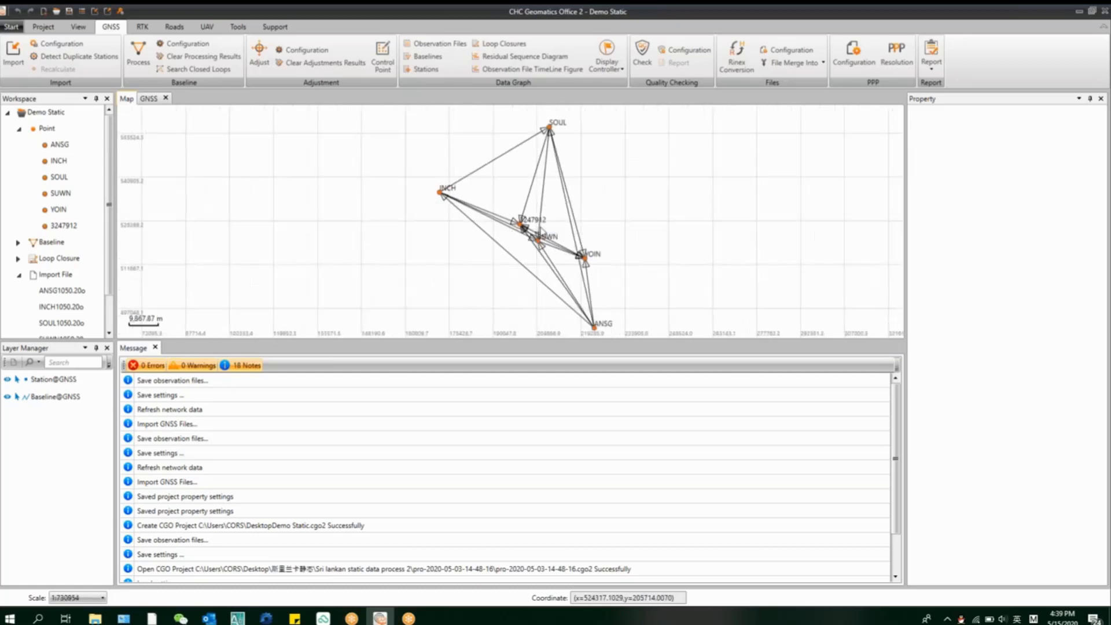
{"action": "scroll", "coordinate": [517, 206], "scroll_direction": "up", "scroll_amount": 1}
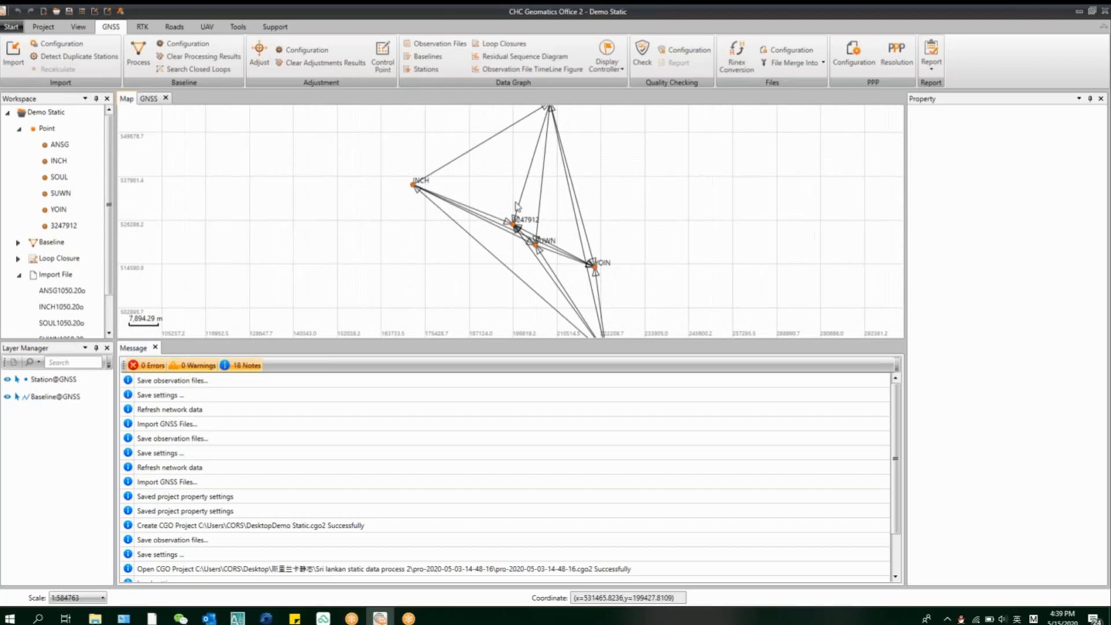
{"action": "scroll", "coordinate": [517, 206], "scroll_direction": "up", "scroll_amount": 2}
{"action": "scroll", "coordinate": [514, 233], "scroll_direction": "up", "scroll_amount": 1}
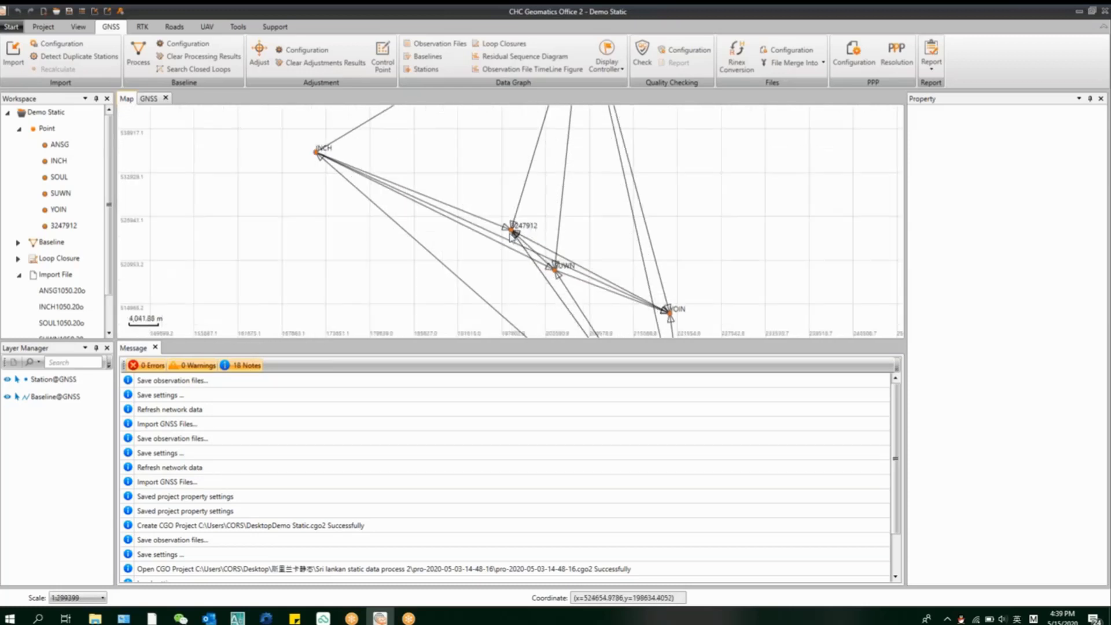
{"action": "scroll", "coordinate": [513, 234], "scroll_direction": "down", "scroll_amount": 4}
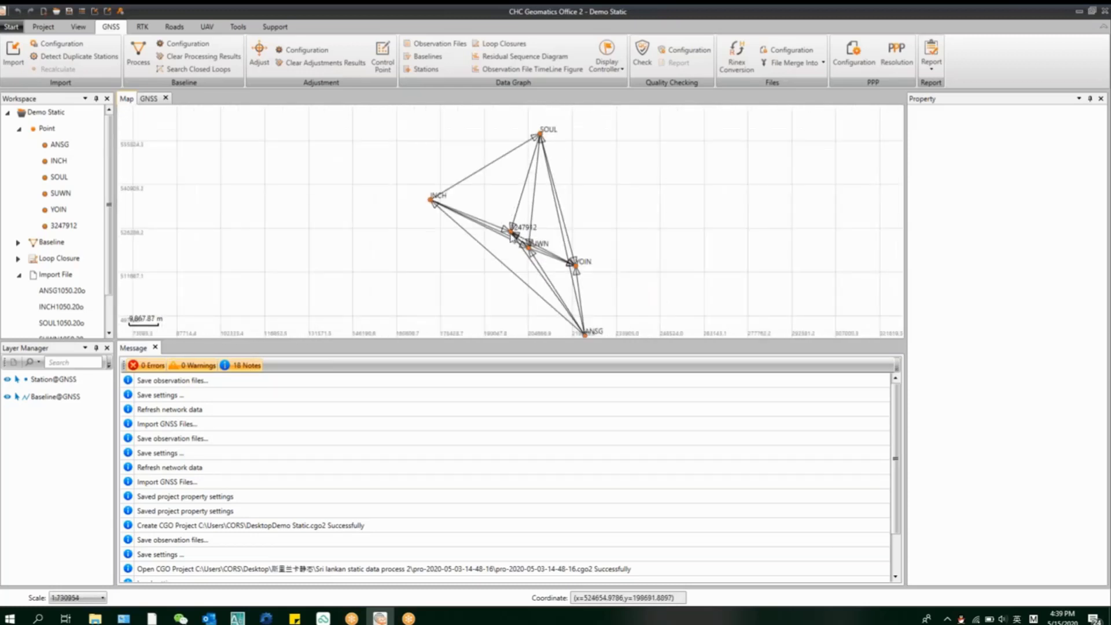
{"action": "scroll", "coordinate": [512, 234], "scroll_direction": "up", "scroll_amount": 3}
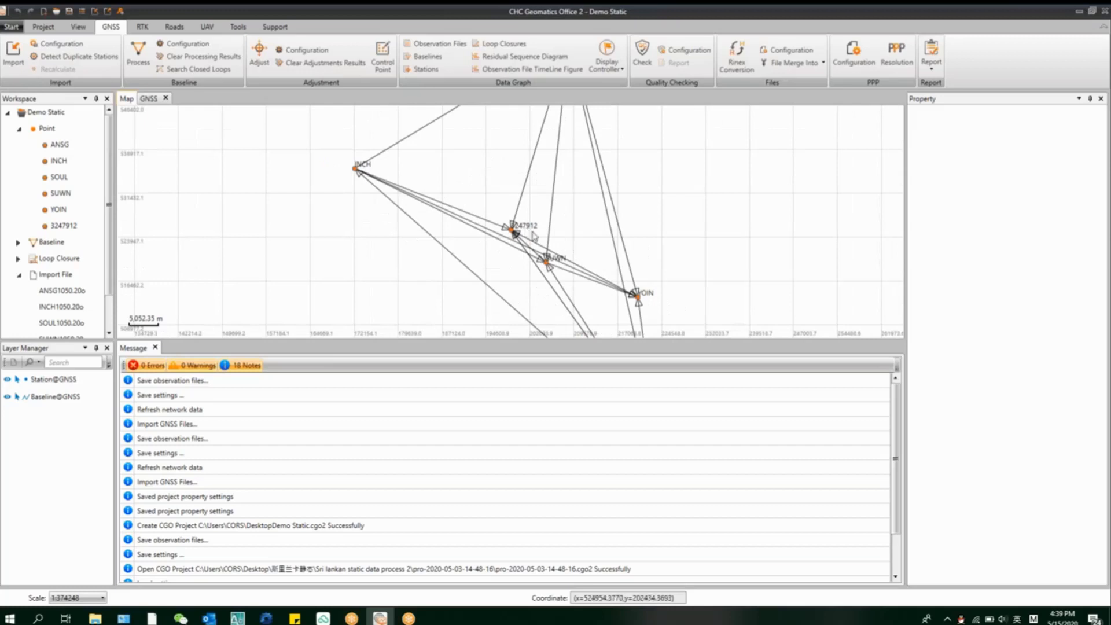
{"action": "scroll", "coordinate": [533, 235], "scroll_direction": "down", "scroll_amount": 1}
{"action": "scroll", "coordinate": [534, 236], "scroll_direction": "down", "scroll_amount": 1}
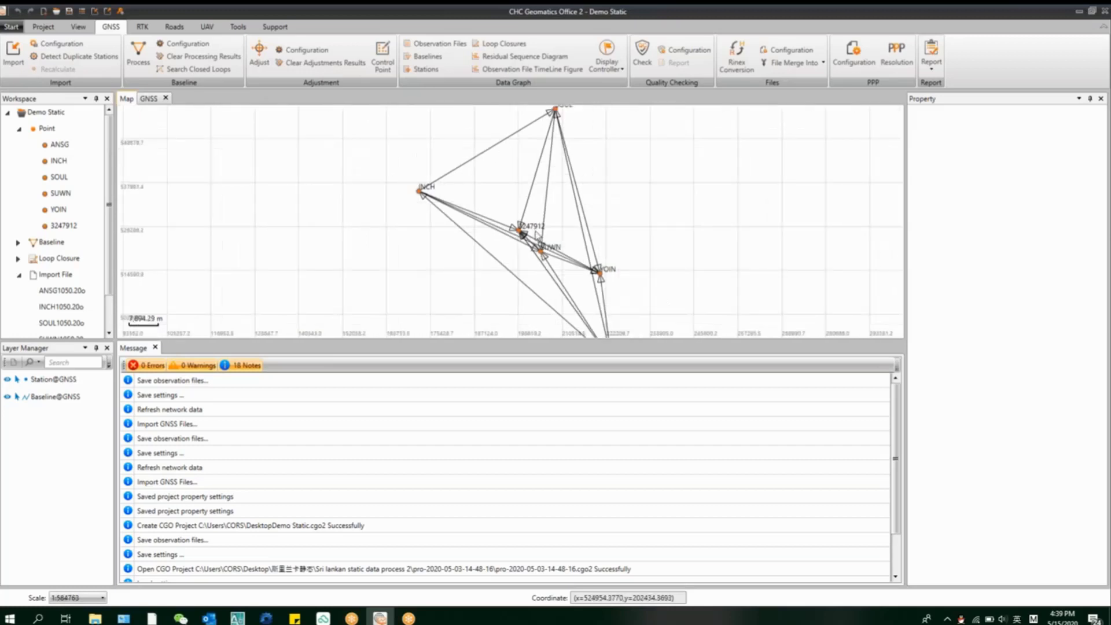
{"action": "scroll", "coordinate": [537, 235], "scroll_direction": "down", "scroll_amount": 1}
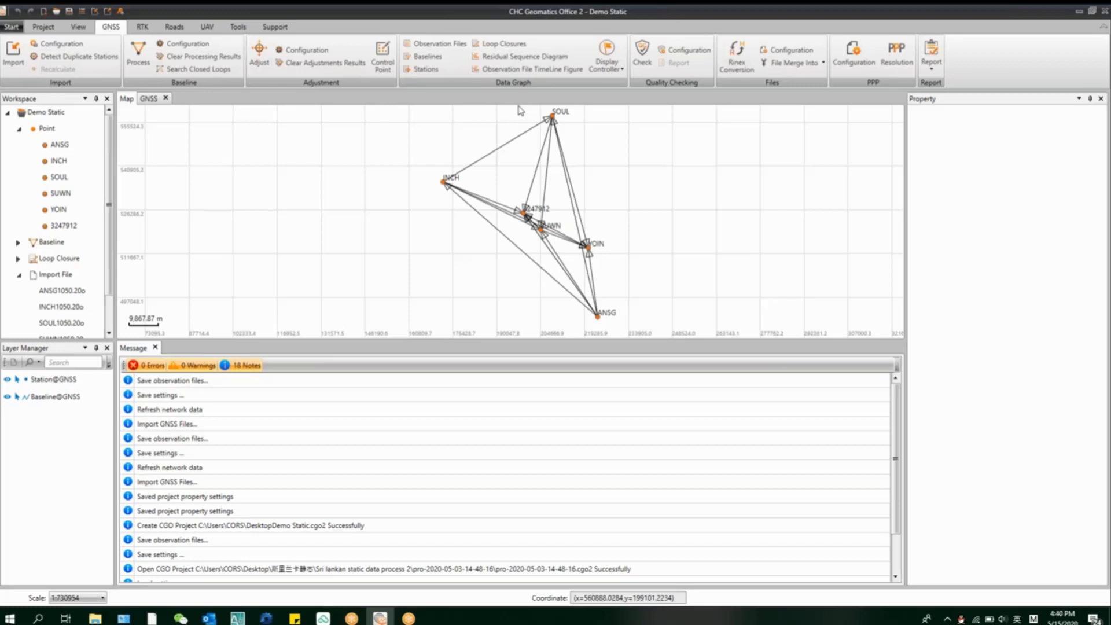
{"action": "left_click", "coordinate": [559, 118]}
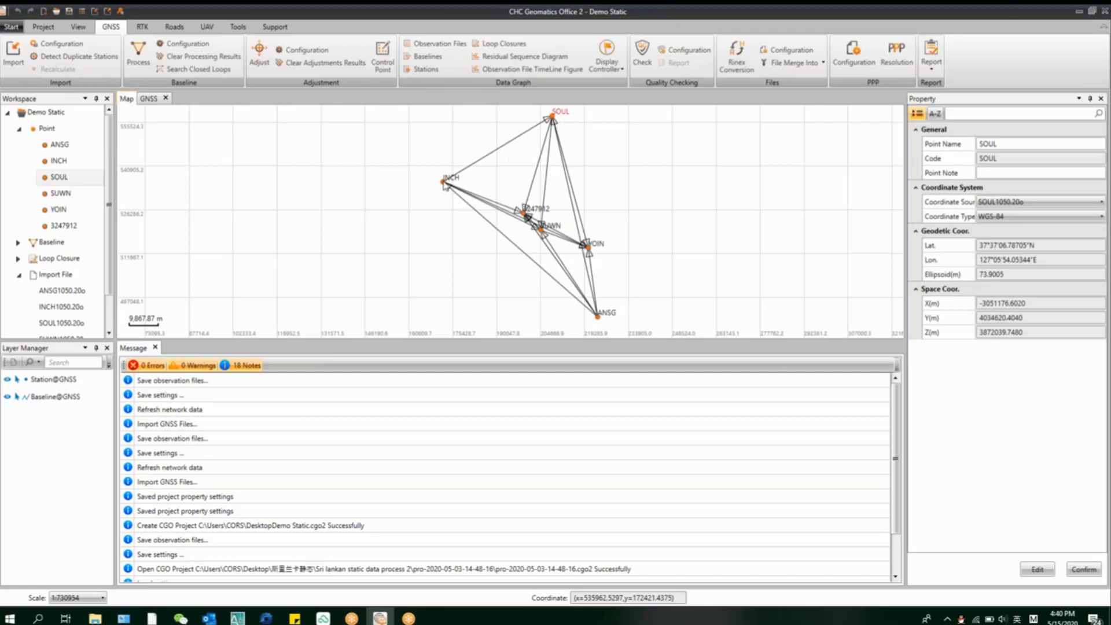
{"action": "left_click", "coordinate": [597, 316]}
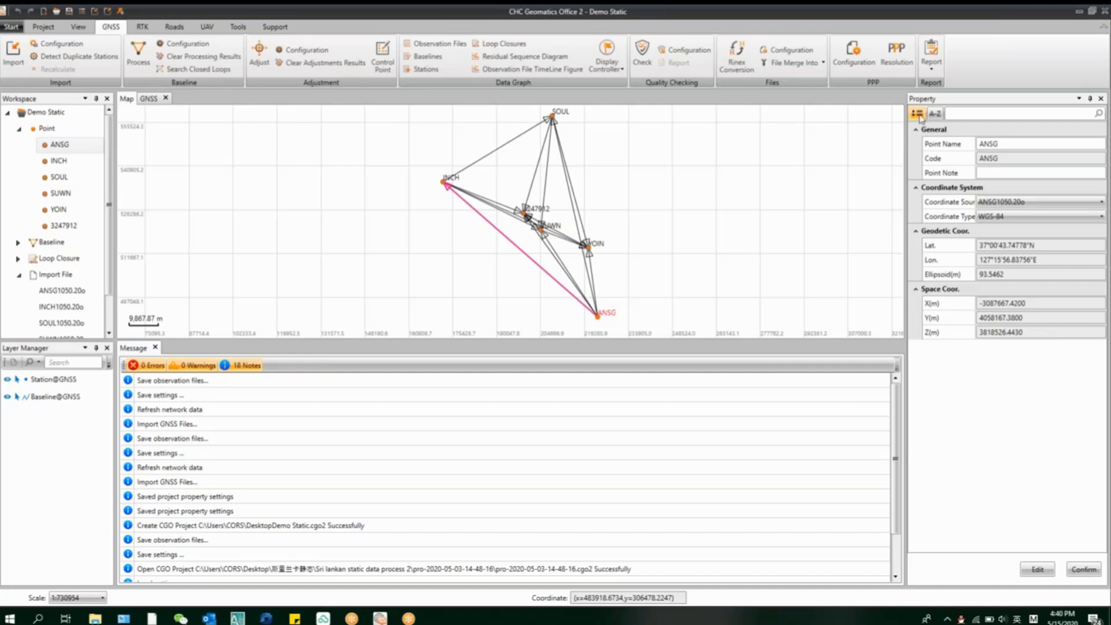
{"action": "left_click", "coordinate": [1001, 618]}
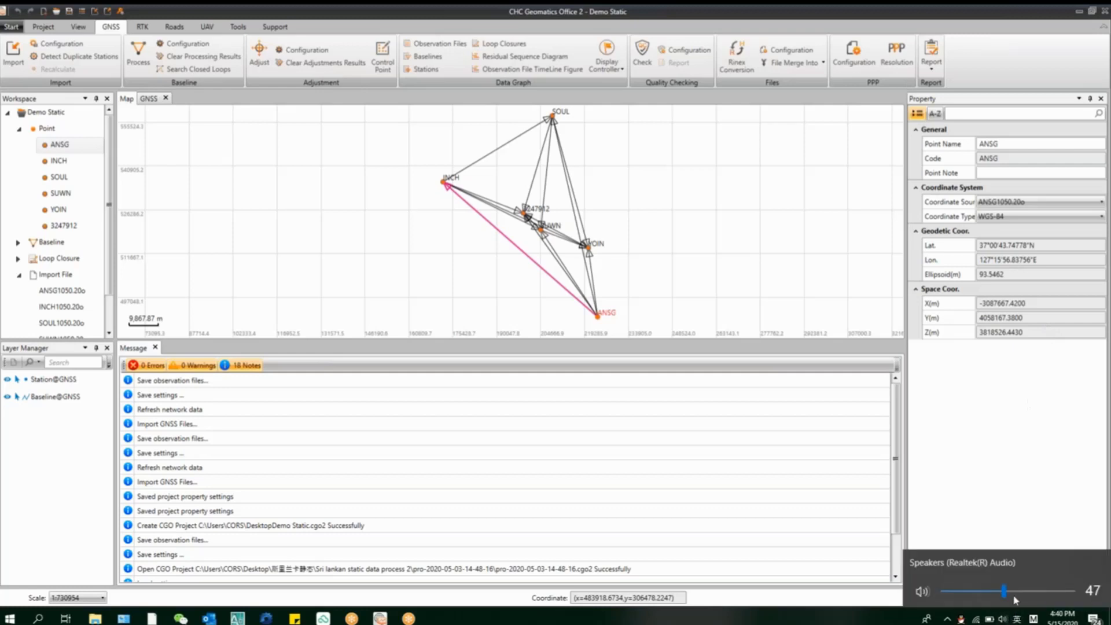
{"action": "left_click", "coordinate": [974, 457]}
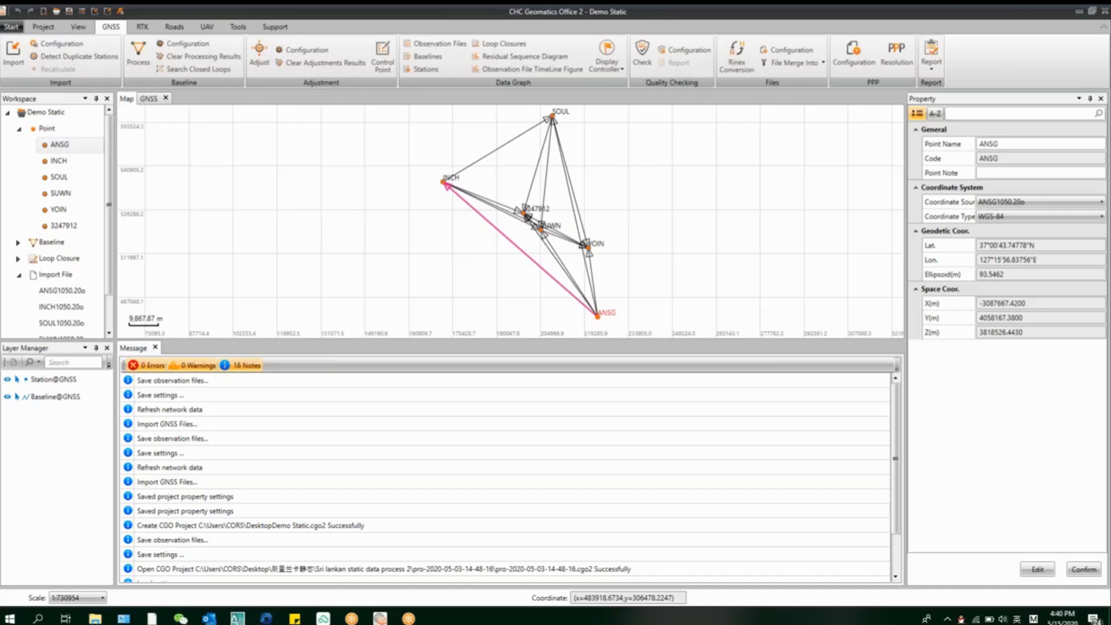
{"action": "key", "text": "shift"}
{"action": "left_click", "coordinate": [1002, 619]}
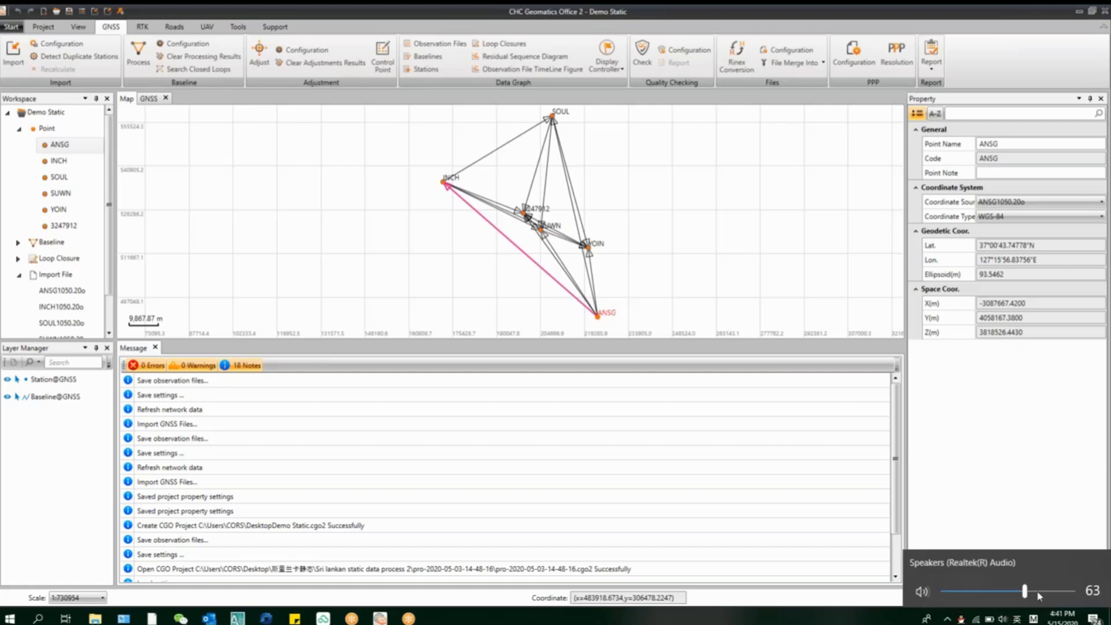
{"action": "left_click", "coordinate": [983, 466]}
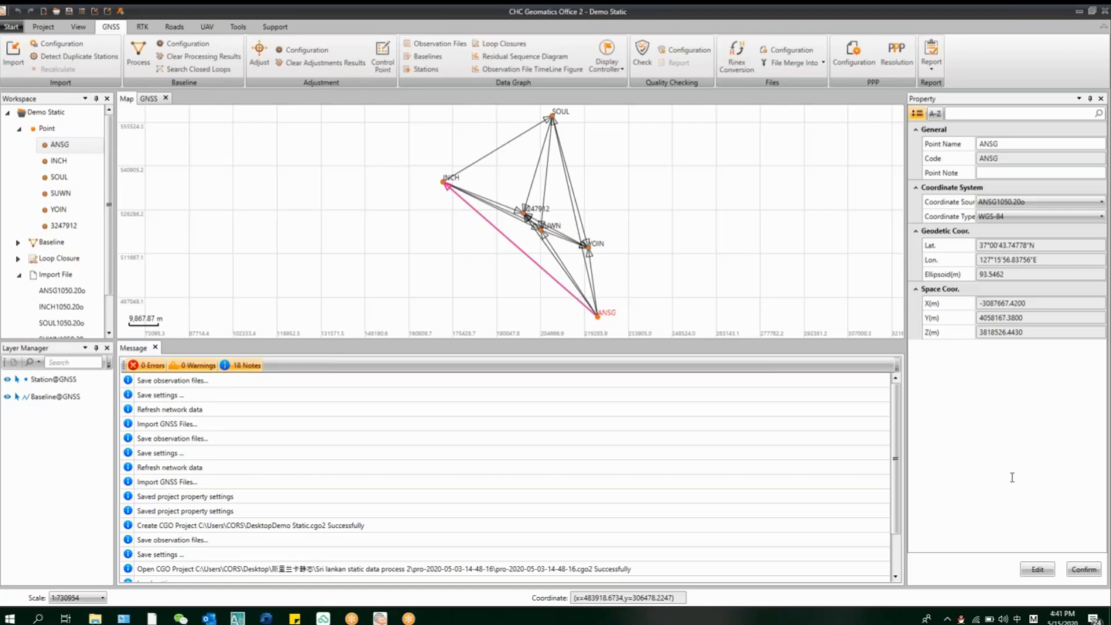
{"action": "key", "text": "shift"}
Step: Convert stations ANSG, INCH and SOUL to control points in the station list and check them on the network map
{"action": "left_click", "coordinate": [155, 102]}
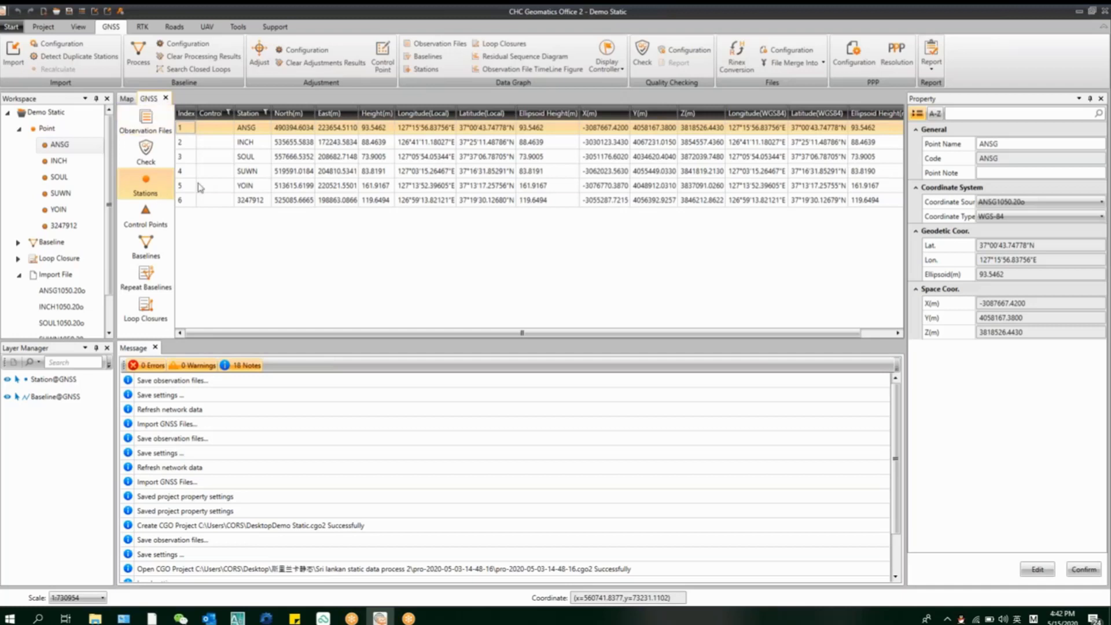
{"action": "left_click", "coordinate": [260, 143]}
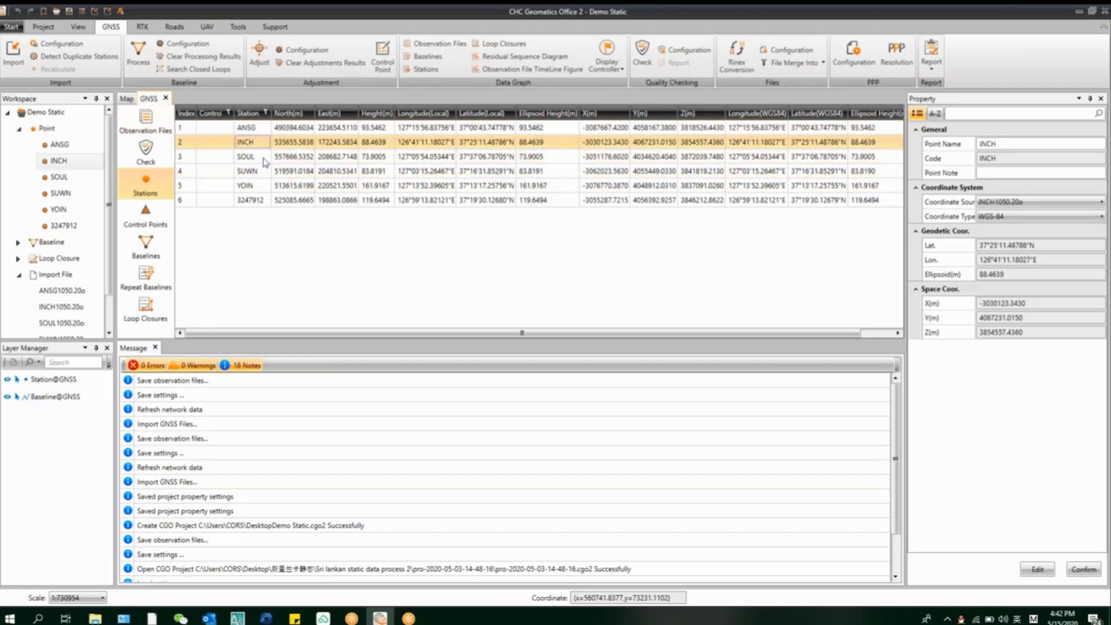
{"action": "left_click", "coordinate": [263, 158]}
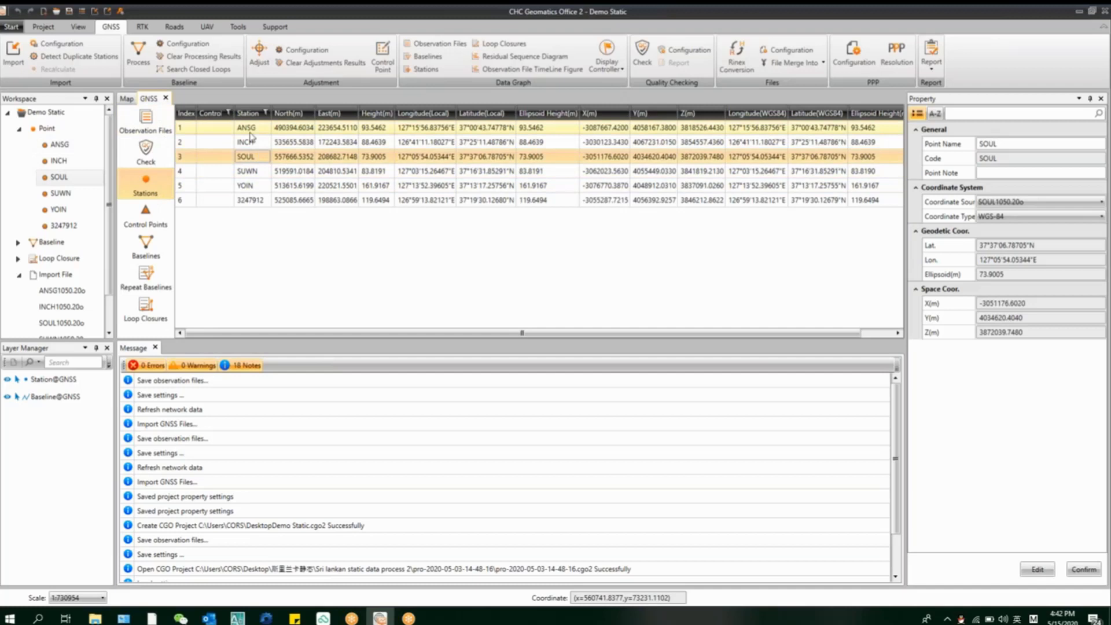
{"action": "left_click", "coordinate": [251, 132]}
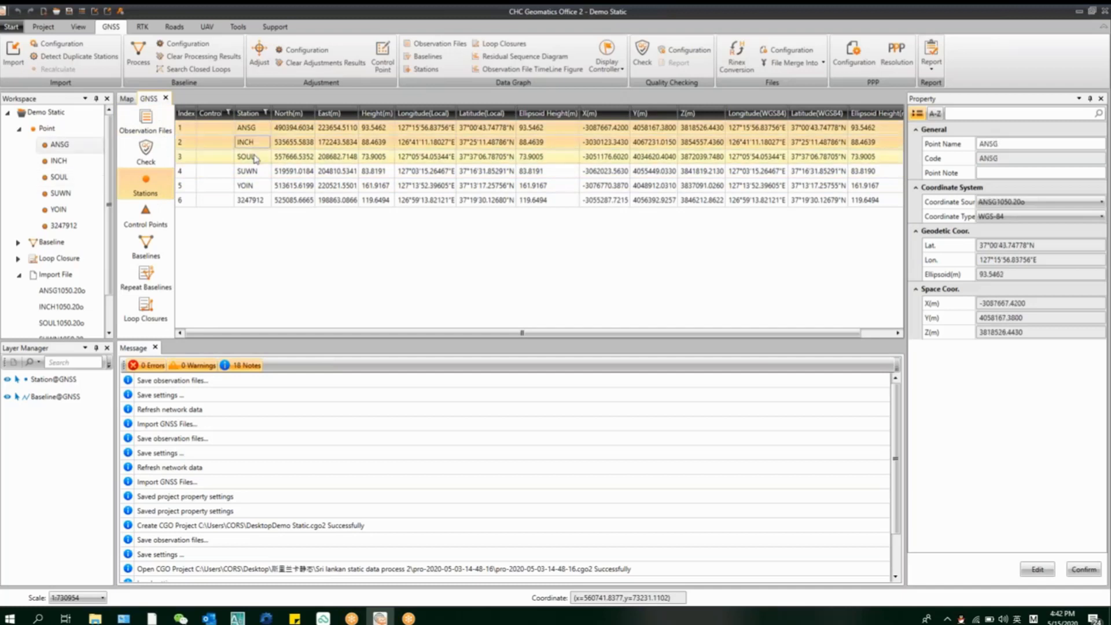
{"action": "left_click", "coordinate": [255, 159], "text": "shift"}
{"action": "right_click", "coordinate": [318, 150]}
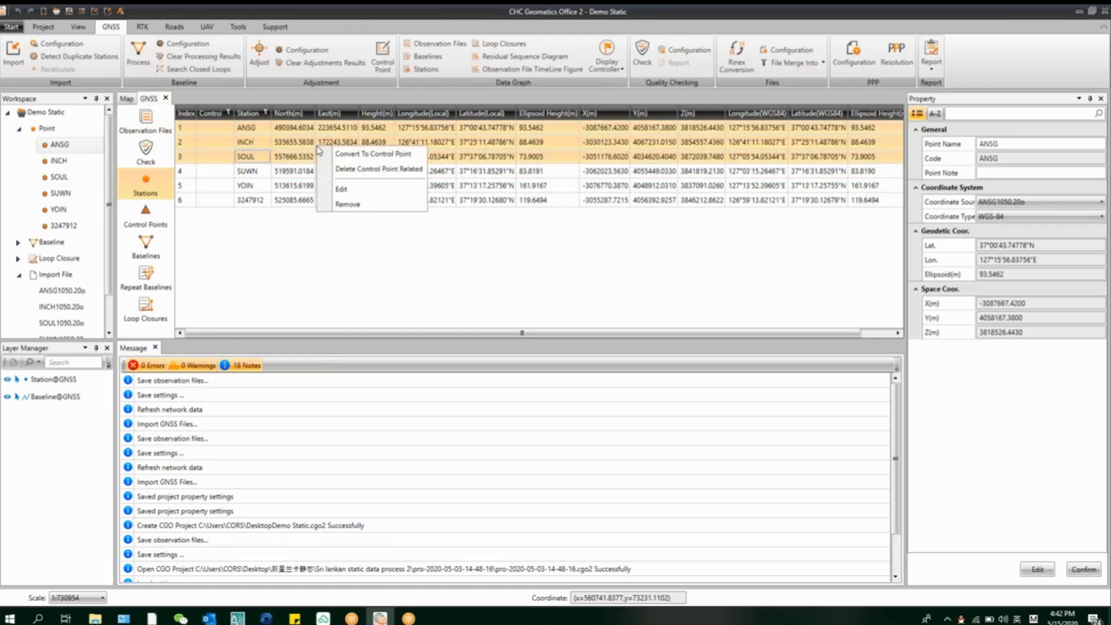
{"action": "left_click", "coordinate": [361, 155]}
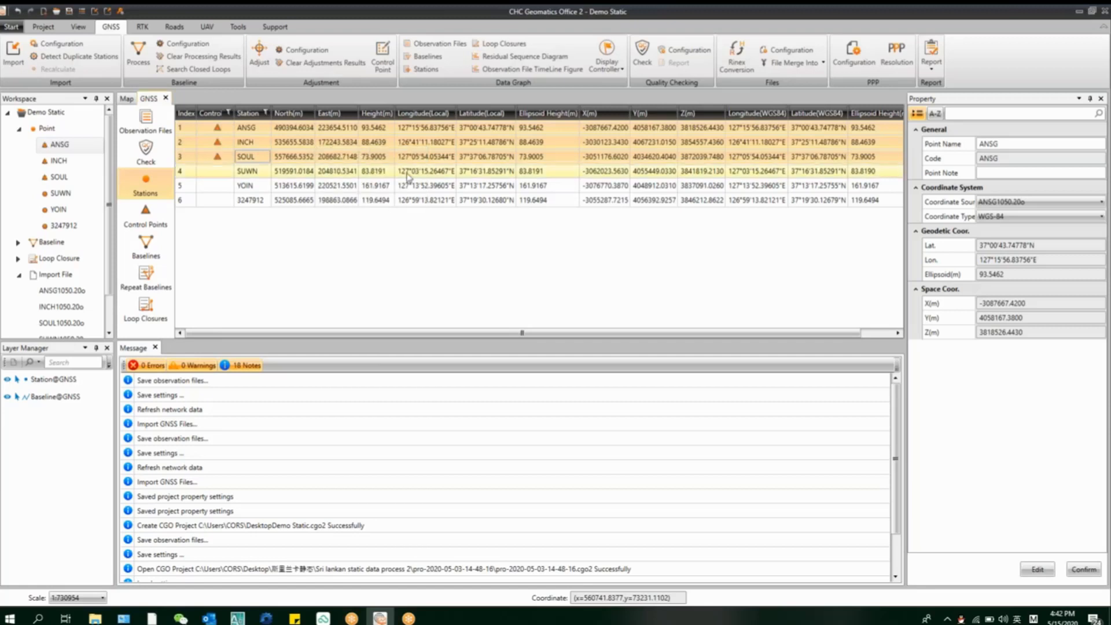
{"action": "left_click", "coordinate": [126, 99]}
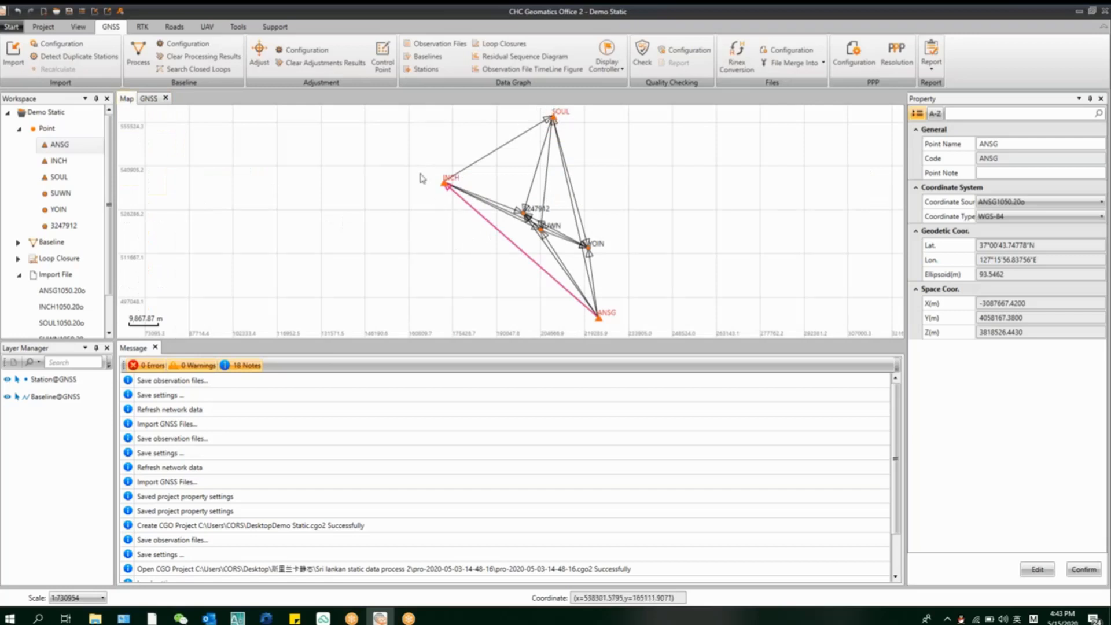
Step: Open the control point list and review ANSG's coordinates and WGS84 constraint options, keeping the constraint at None
{"action": "left_click", "coordinate": [148, 98]}
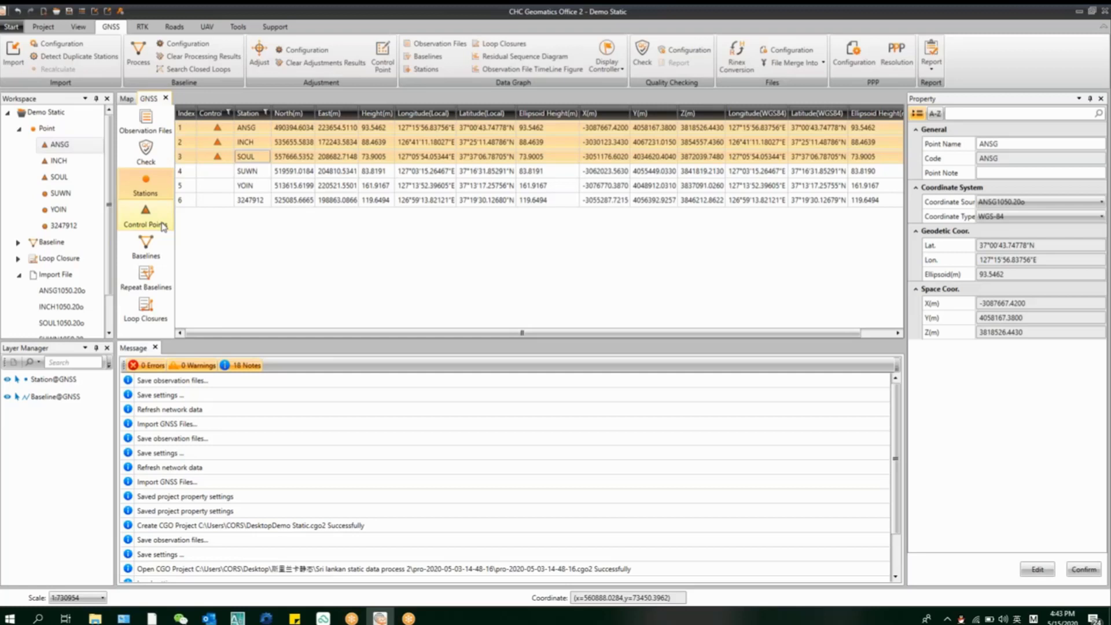
{"action": "left_click", "coordinate": [163, 225]}
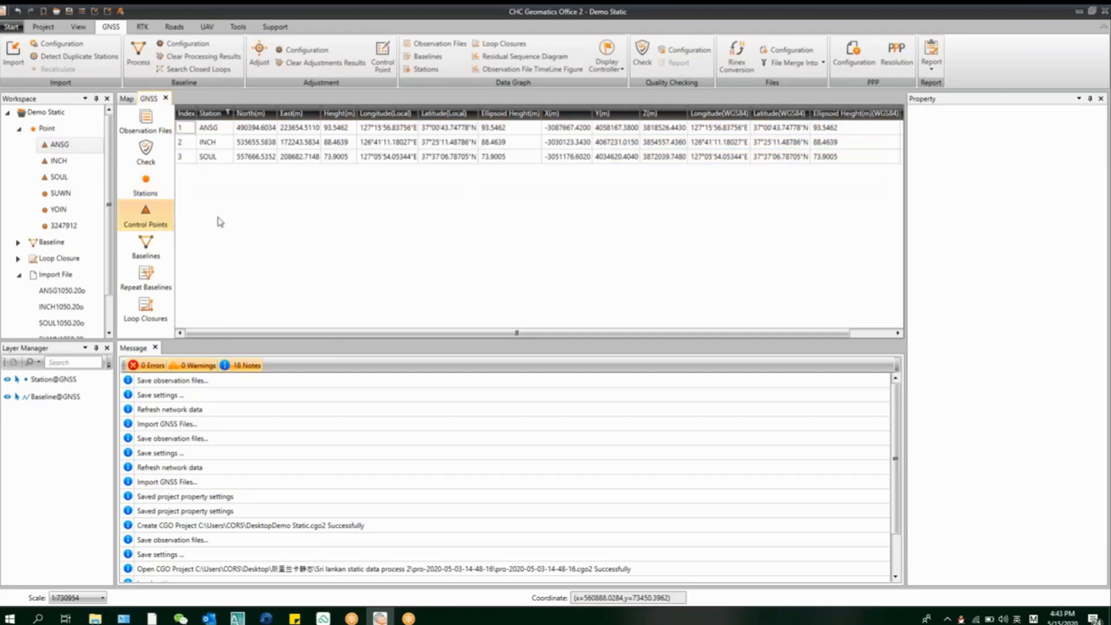
{"action": "left_click", "coordinate": [255, 128]}
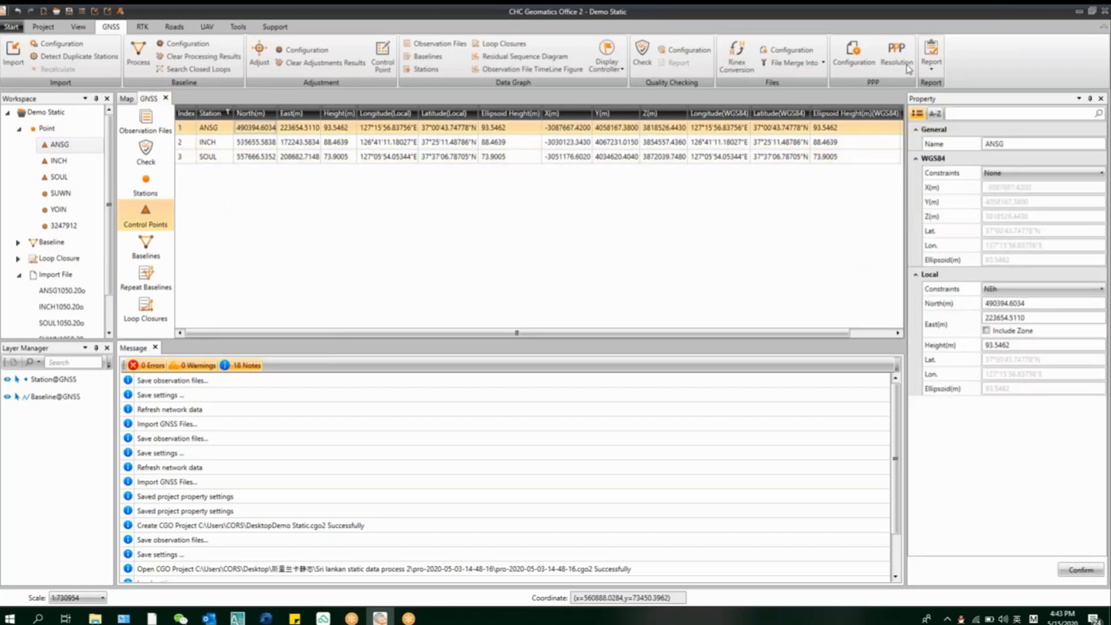
{"action": "left_click", "coordinate": [534, 132]}
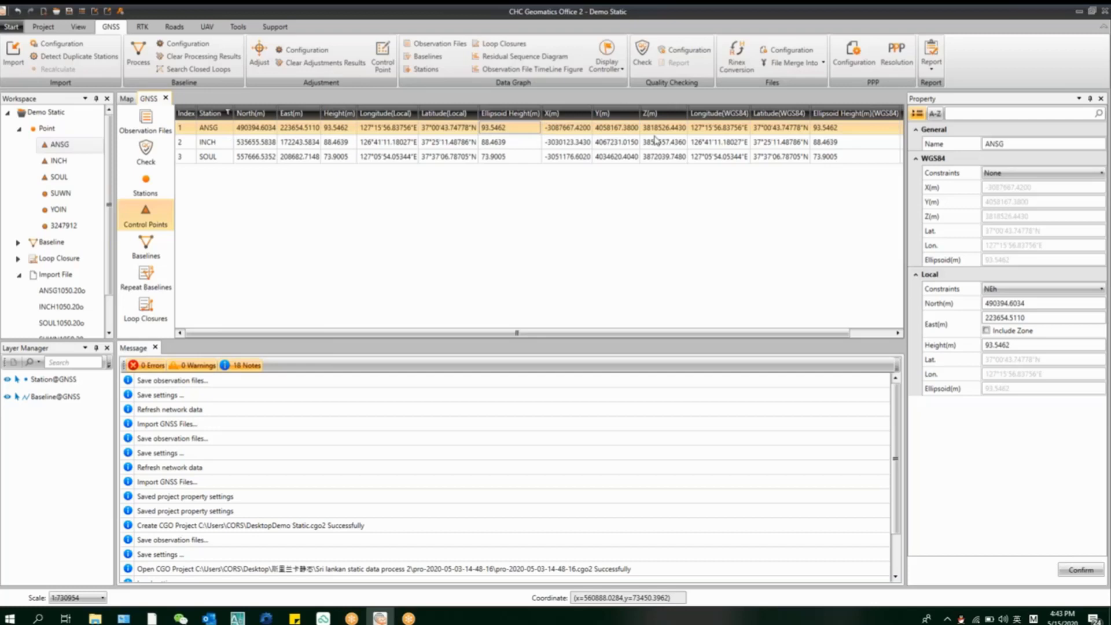
{"action": "left_click", "coordinate": [718, 127]}
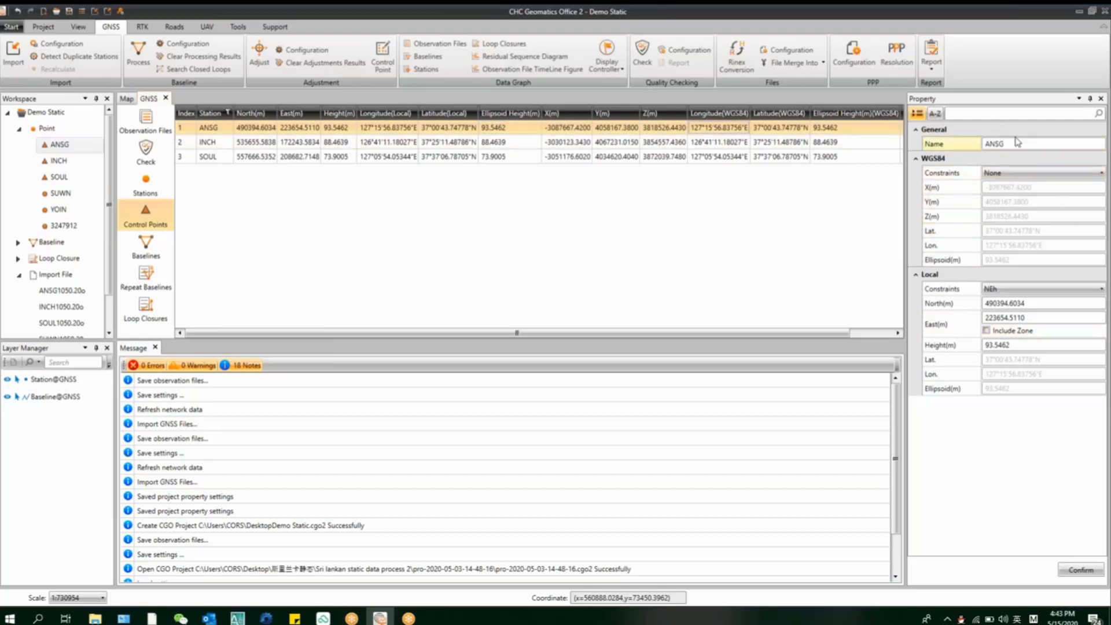
{"action": "left_click", "coordinate": [1031, 190]}
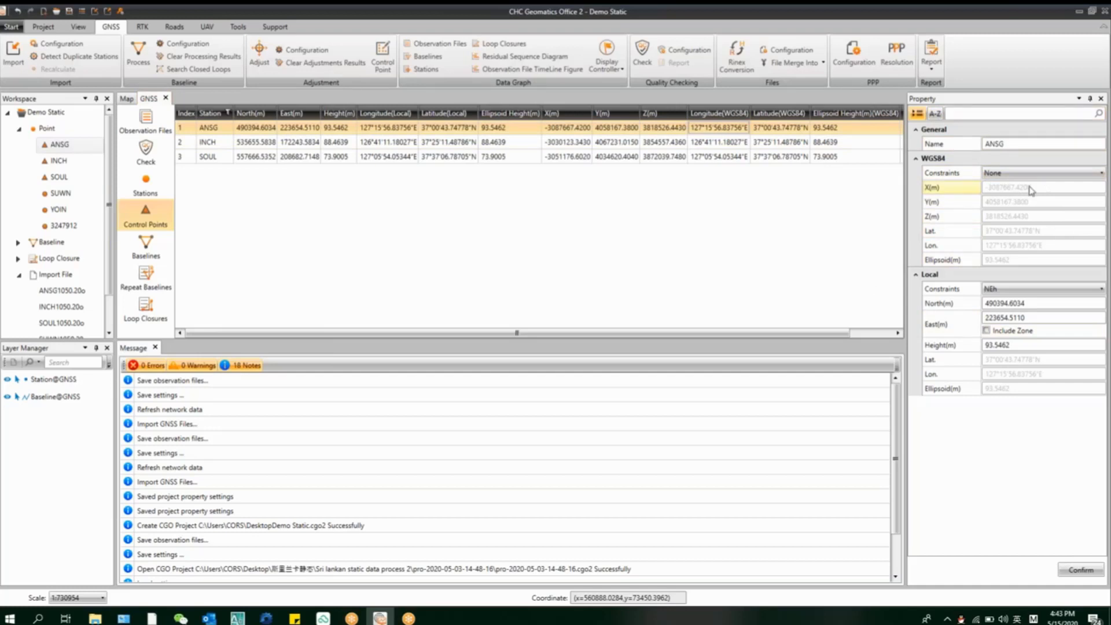
{"action": "left_click", "coordinate": [1028, 174]}
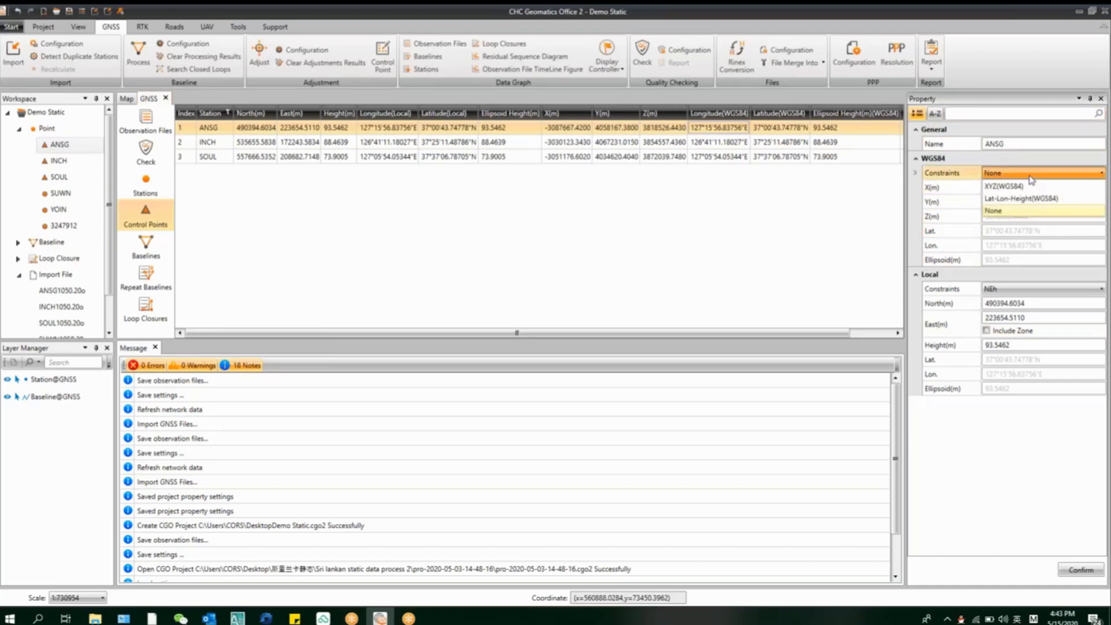
{"action": "left_click", "coordinate": [1012, 211]}
Step: Set control point ANSG's local North coordinate to 490394.61 and its East coordinate to 223654.52
{"action": "left_click", "coordinate": [978, 302]}
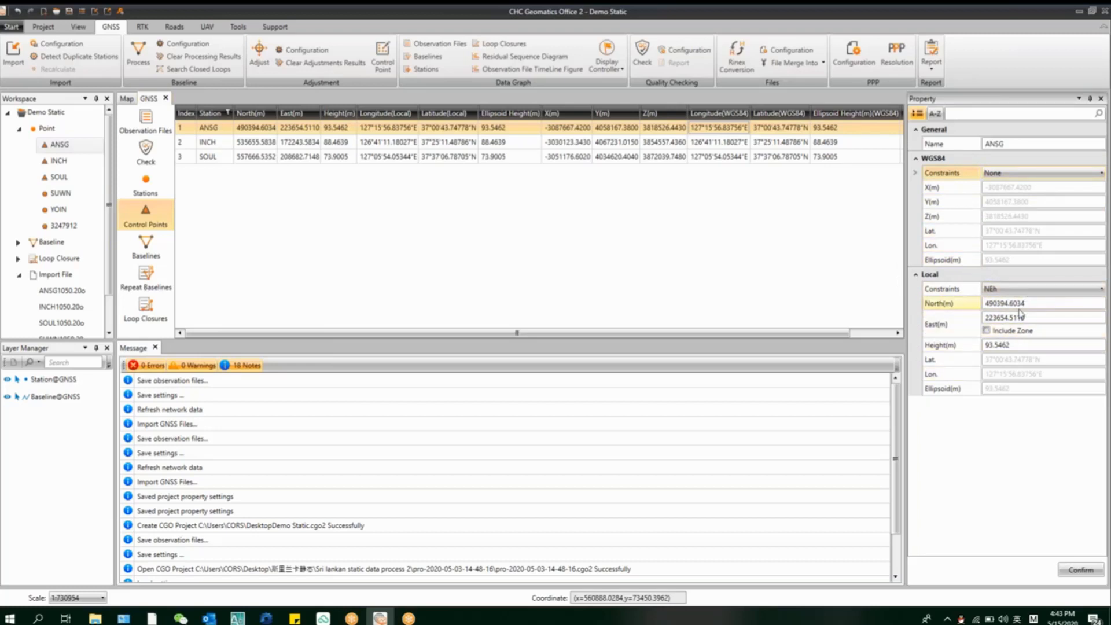
{"action": "left_click", "coordinate": [1039, 304]}
{"action": "key", "text": "BackSpace"}
{"action": "key", "text": "BackSpace"}
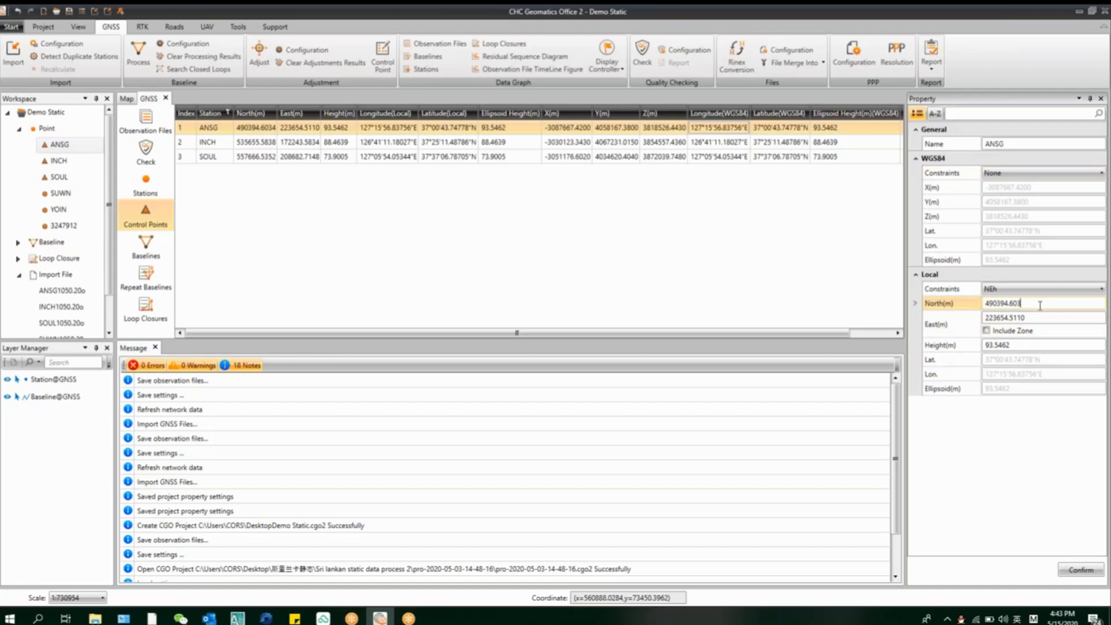
{"action": "key", "text": "BackSpace"}
{"action": "type", "text": "1"}
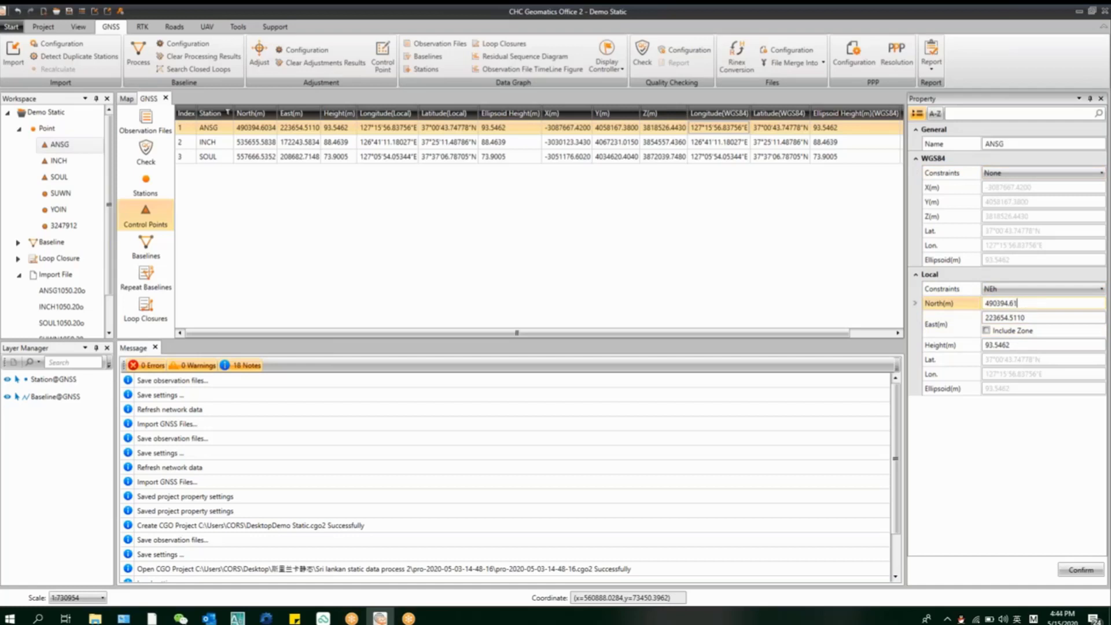
{"action": "left_click", "coordinate": [1033, 318]}
{"action": "key", "text": "BackSpace"}
{"action": "key", "text": "BackSpace"}
{"action": "key", "text": "BackSpace"}
{"action": "type", "text": "2"}
{"action": "left_click", "coordinate": [1026, 346]}
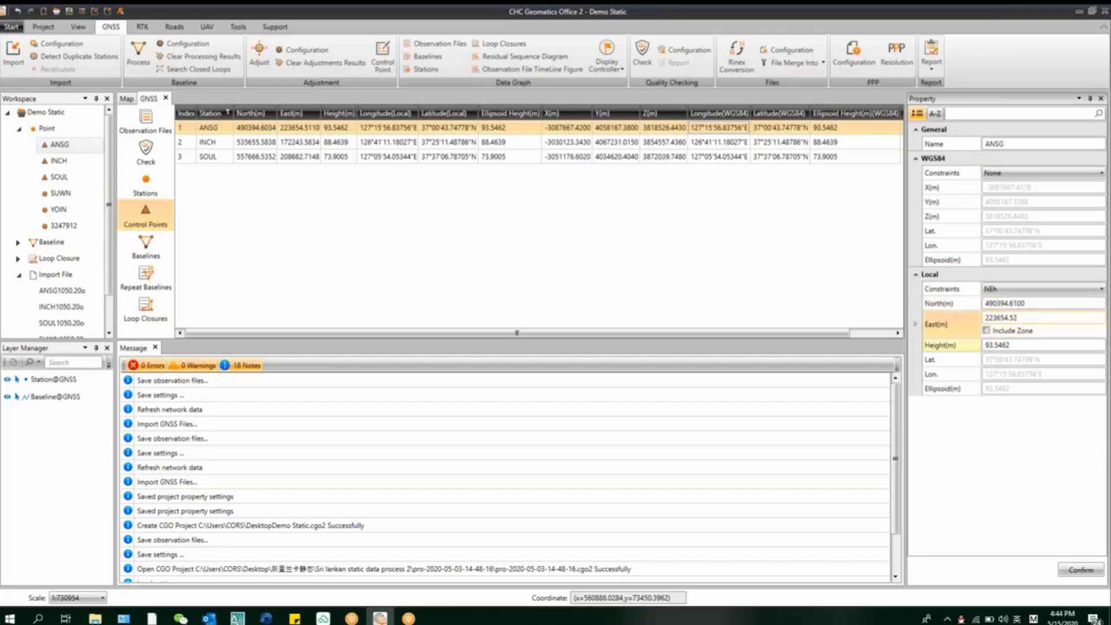
Step: Try the NE and NEH local constraints on control point ANSG and set the constraint back to NEh
{"action": "left_click", "coordinate": [1073, 296]}
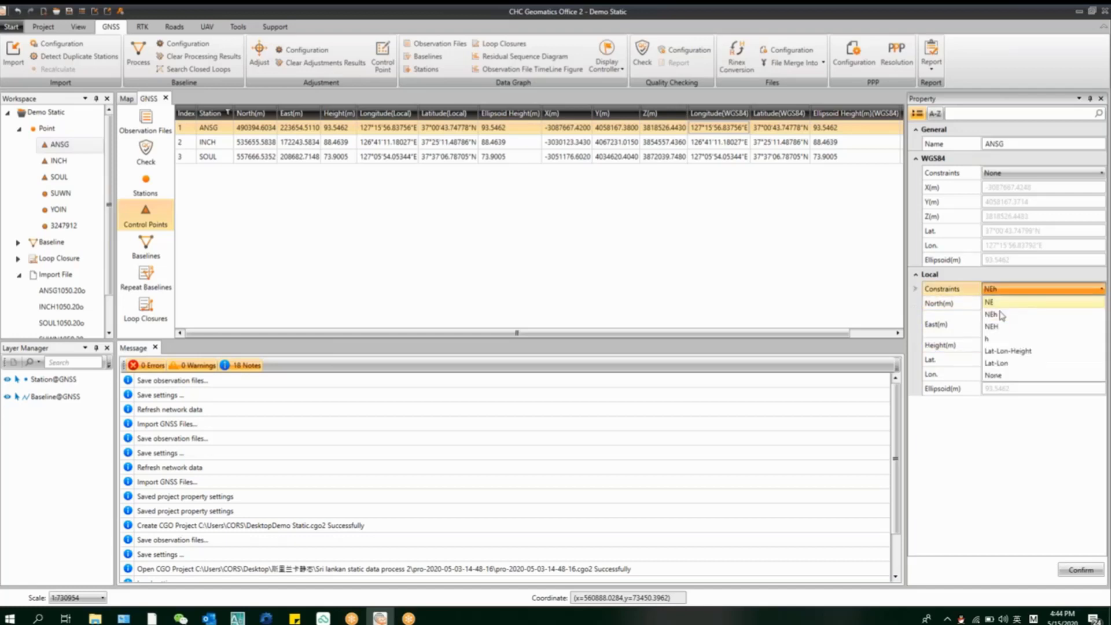
{"action": "left_click", "coordinate": [1007, 316]}
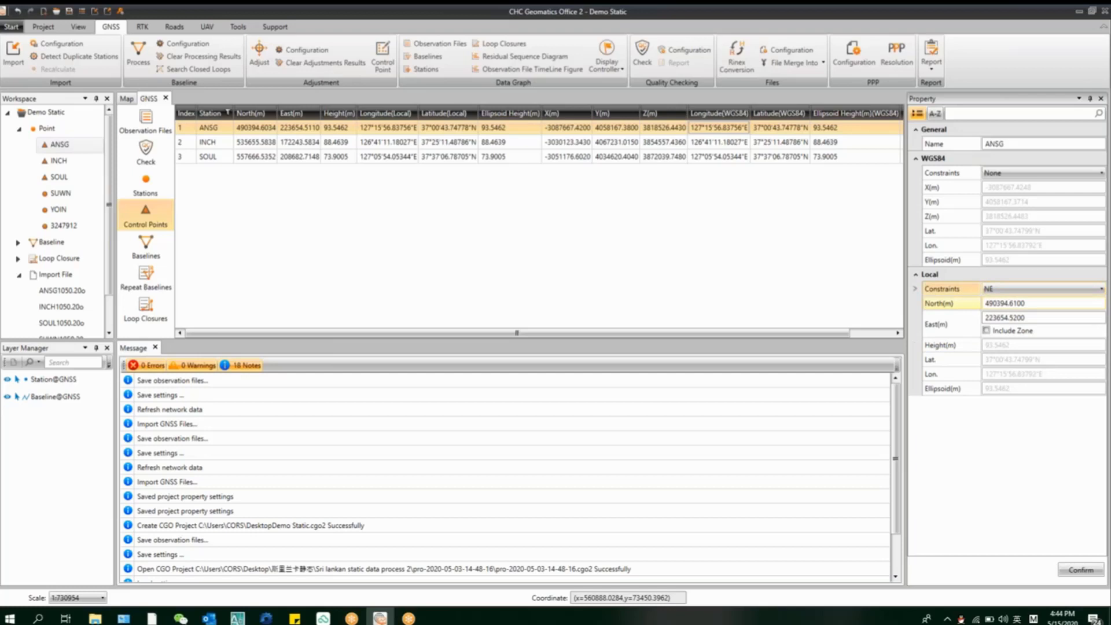
{"action": "left_click", "coordinate": [1001, 289]}
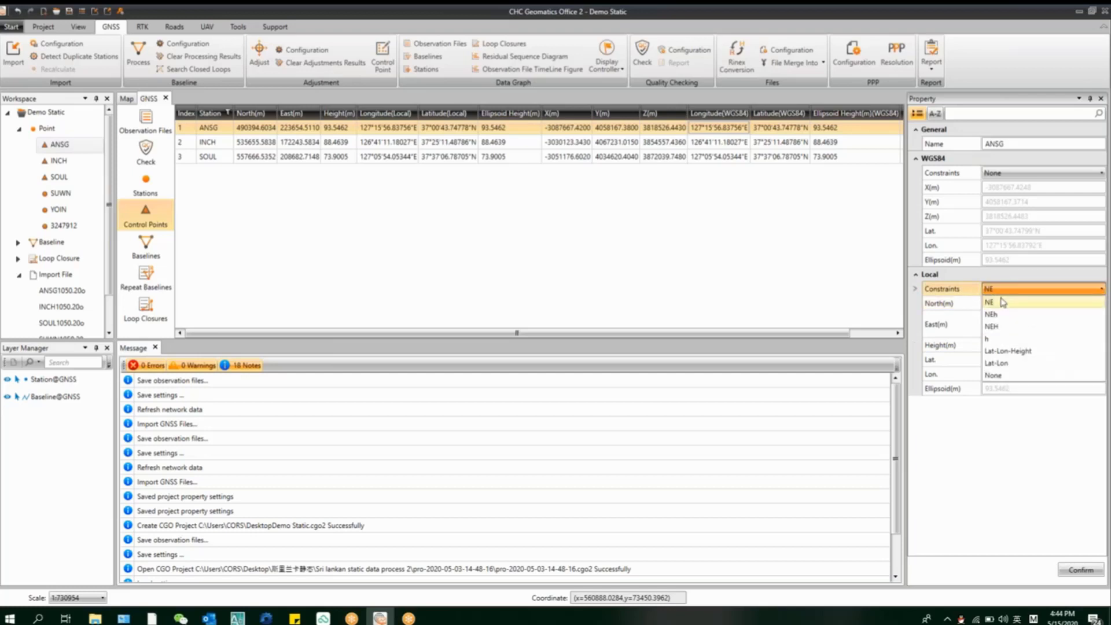
{"action": "left_click", "coordinate": [1003, 326]}
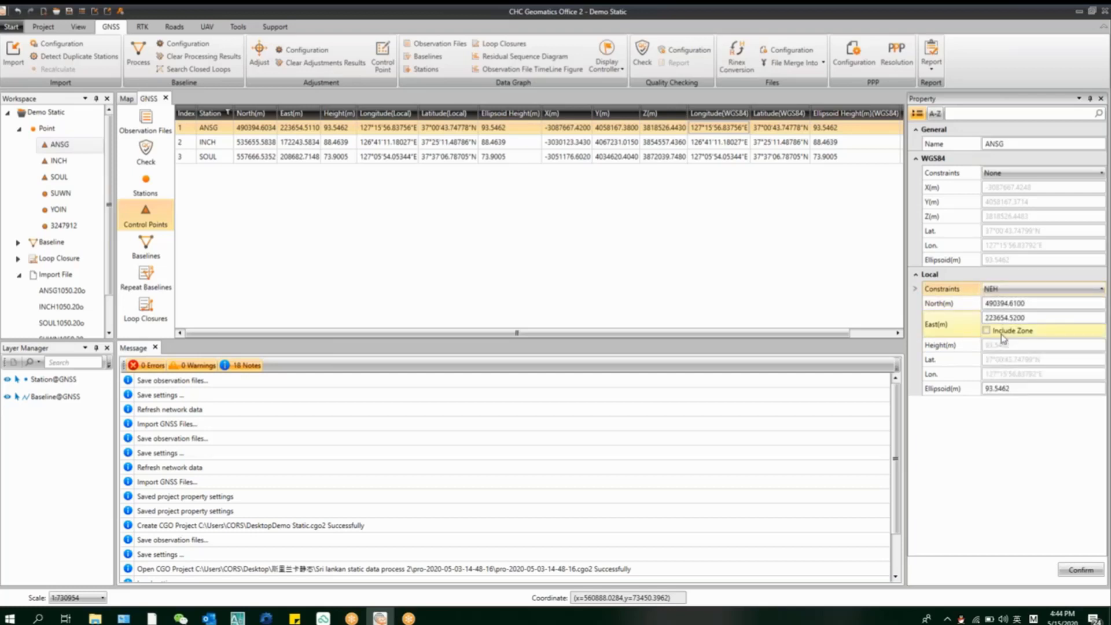
{"action": "left_click", "coordinate": [1001, 288]}
{"action": "left_click", "coordinate": [1003, 313]}
Step: Set control point ANSG's local height to 93.55 m and confirm the edited coordinates
{"action": "left_click", "coordinate": [1007, 345]}
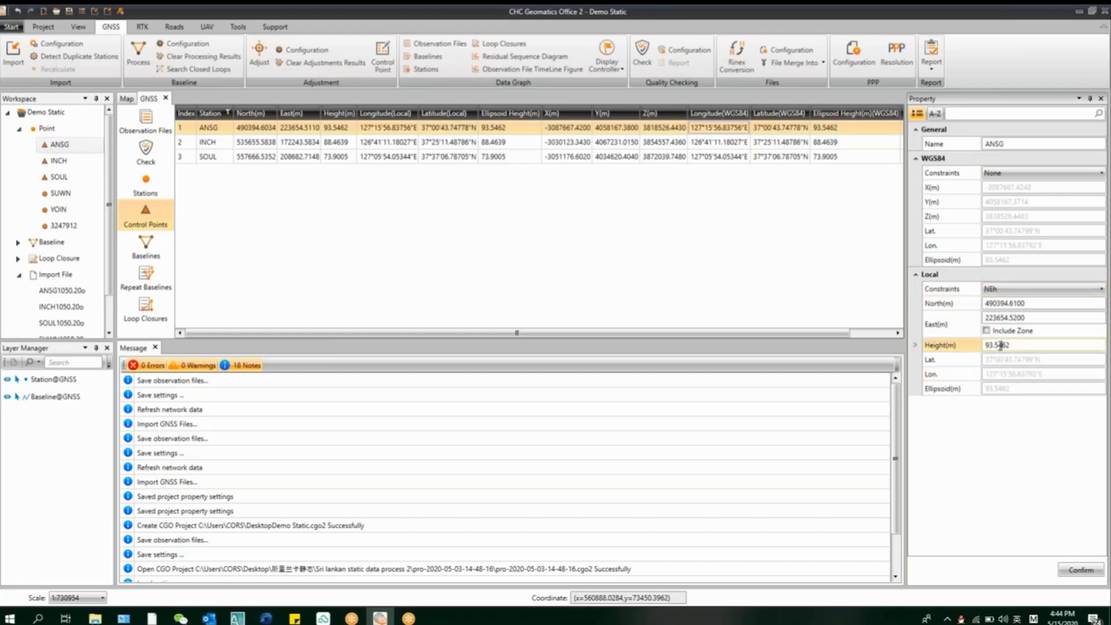
{"action": "left_click_drag", "start_coordinate": [1000, 345], "coordinate": [1012, 346]}
{"action": "type", "text": "5"}
{"action": "left_click", "coordinate": [1082, 571]}
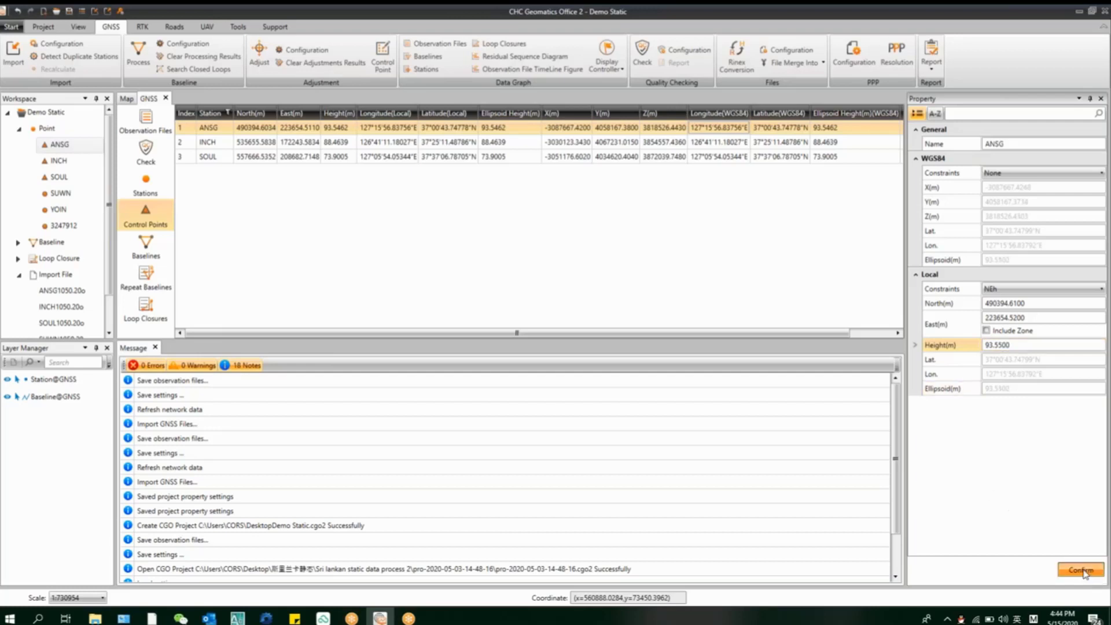
{"action": "left_click", "coordinate": [1083, 572]}
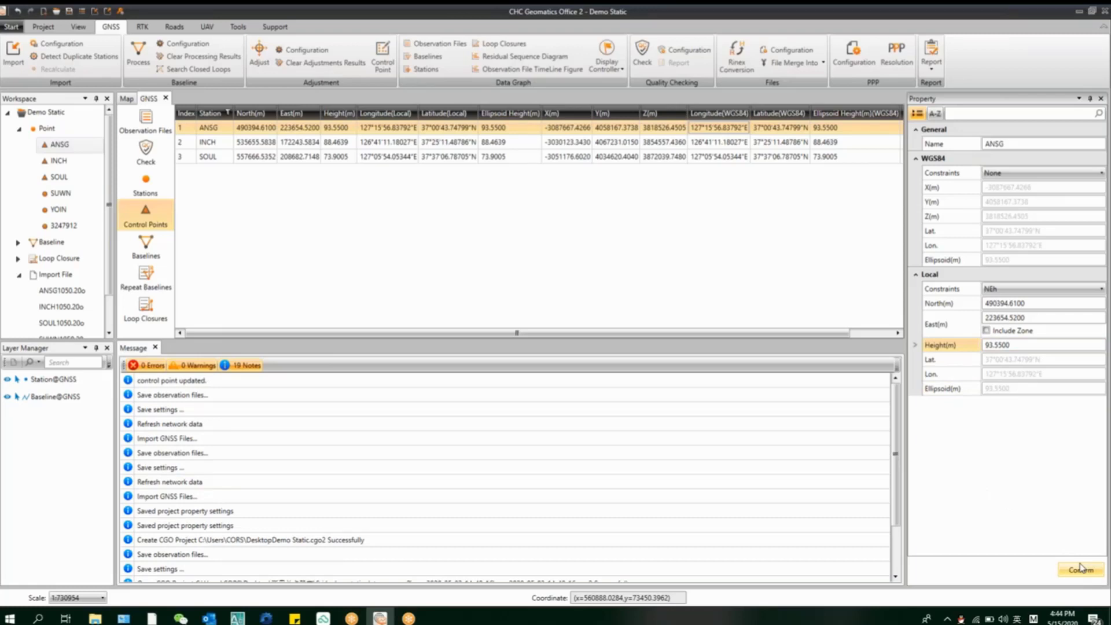
Step: Constrain control point INCH by NE with North 535655.58 and East 172243.59, and confirm the update
{"action": "left_click", "coordinate": [393, 143]}
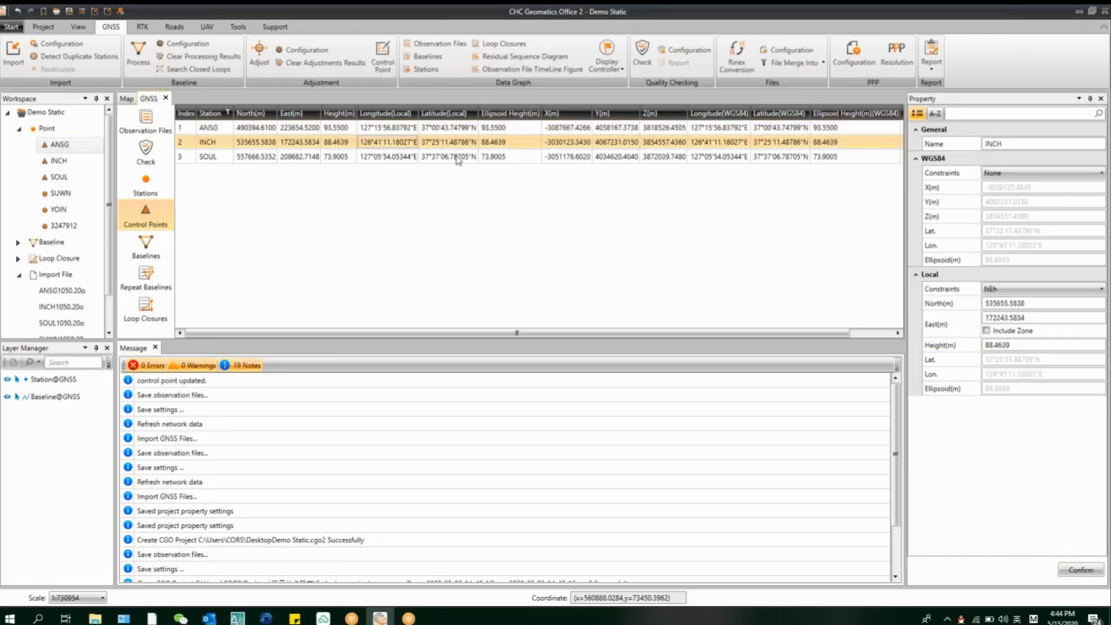
{"action": "left_click", "coordinate": [1041, 288]}
{"action": "left_click", "coordinate": [1037, 306]}
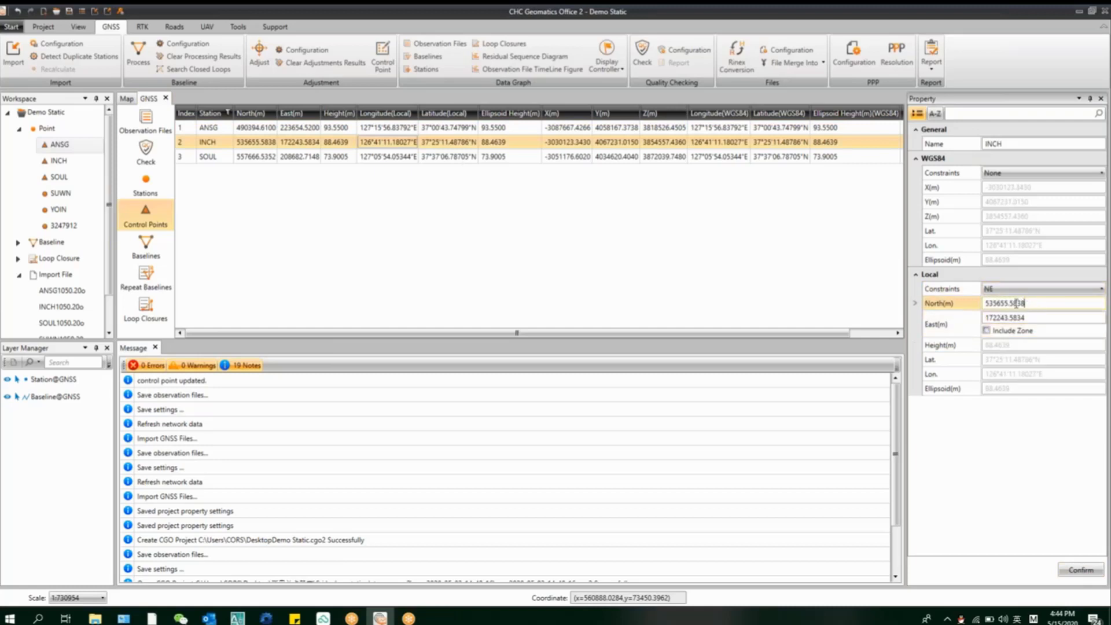
{"action": "key", "text": "BackSpace"}
{"action": "key", "text": "BackSpace"}
{"action": "left_click", "coordinate": [1080, 569]}
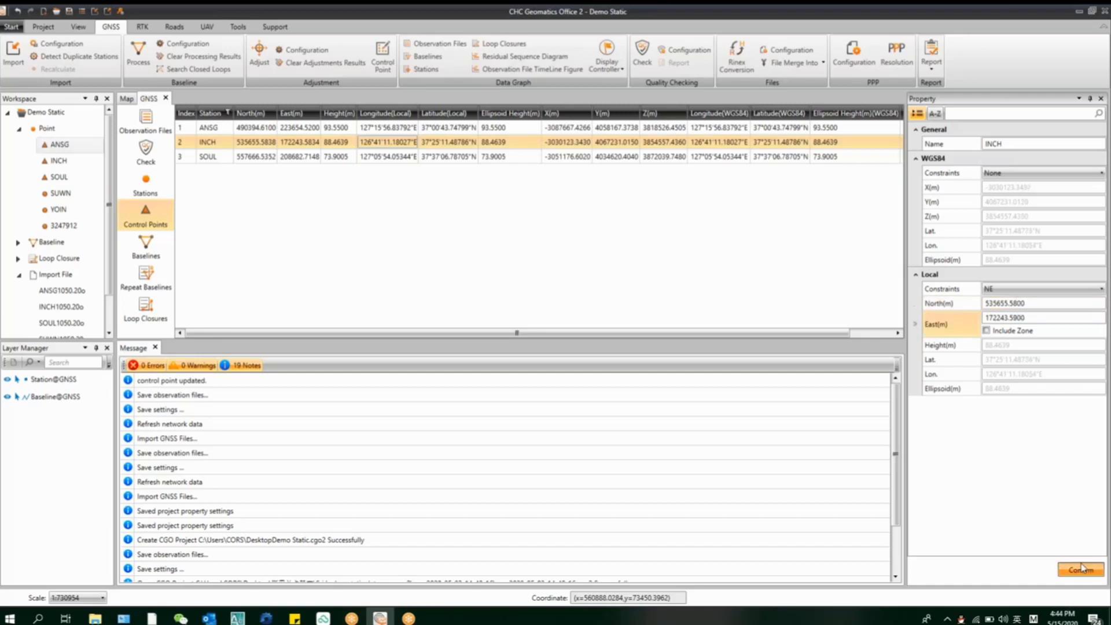
{"action": "left_click", "coordinate": [1081, 568]}
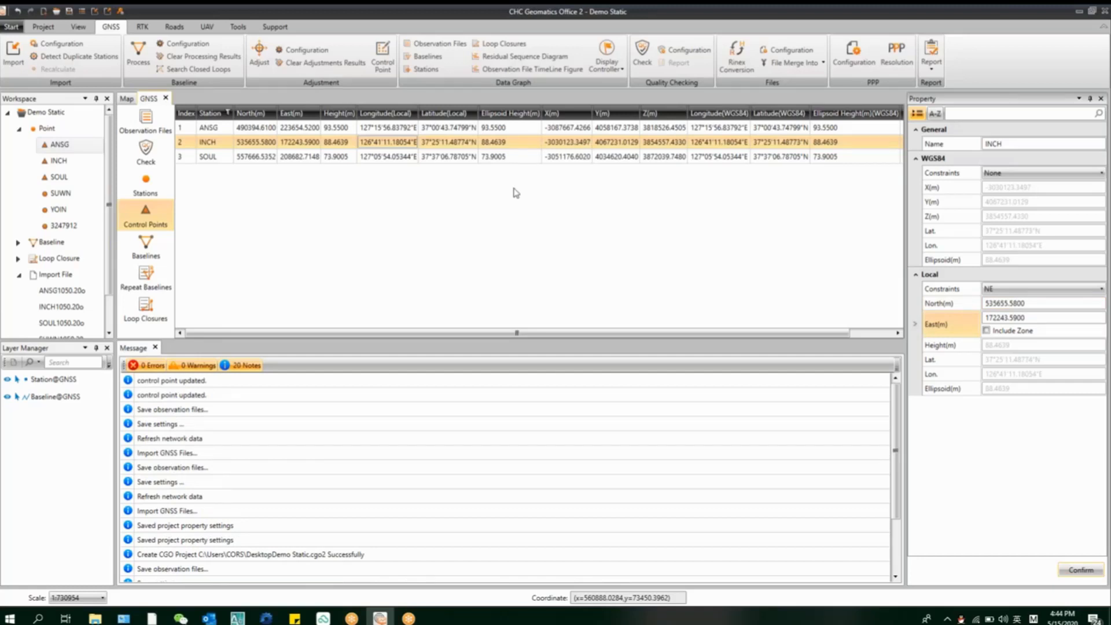
Step: Constrain control point SOUL by NE with North 557666.54 and East 208682.71, and confirm the update
{"action": "key", "text": "Down"}
{"action": "left_click", "coordinate": [1041, 288]}
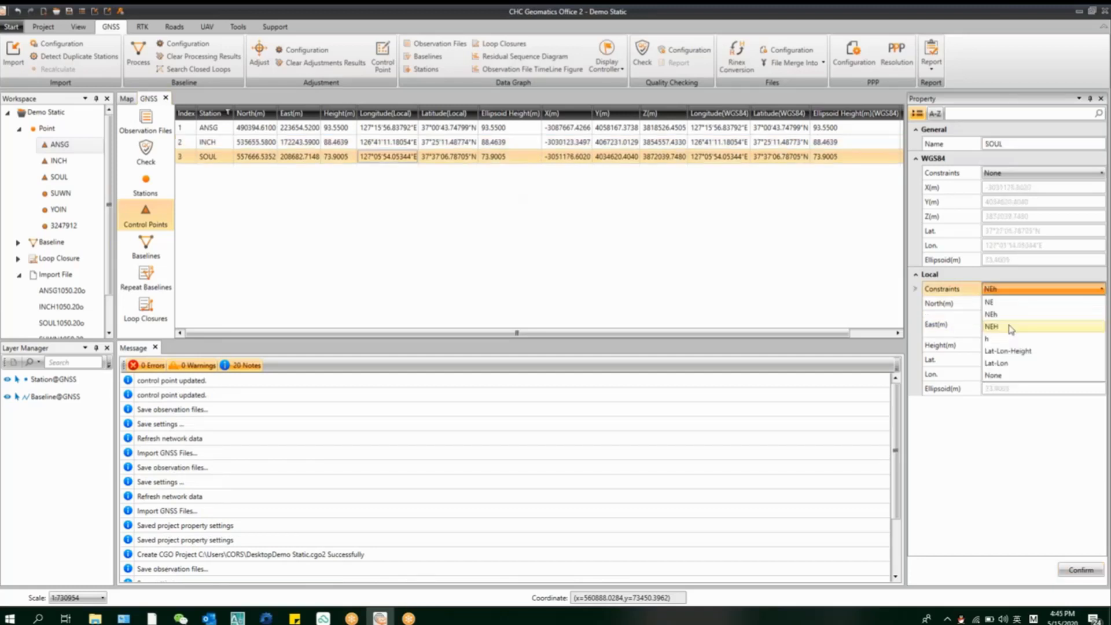
{"action": "left_click", "coordinate": [989, 302]}
{"action": "left_click", "coordinate": [1033, 318]}
{"action": "key", "text": "BackSpace"}
{"action": "key", "text": "BackSpace"}
{"action": "key", "text": "Return"}
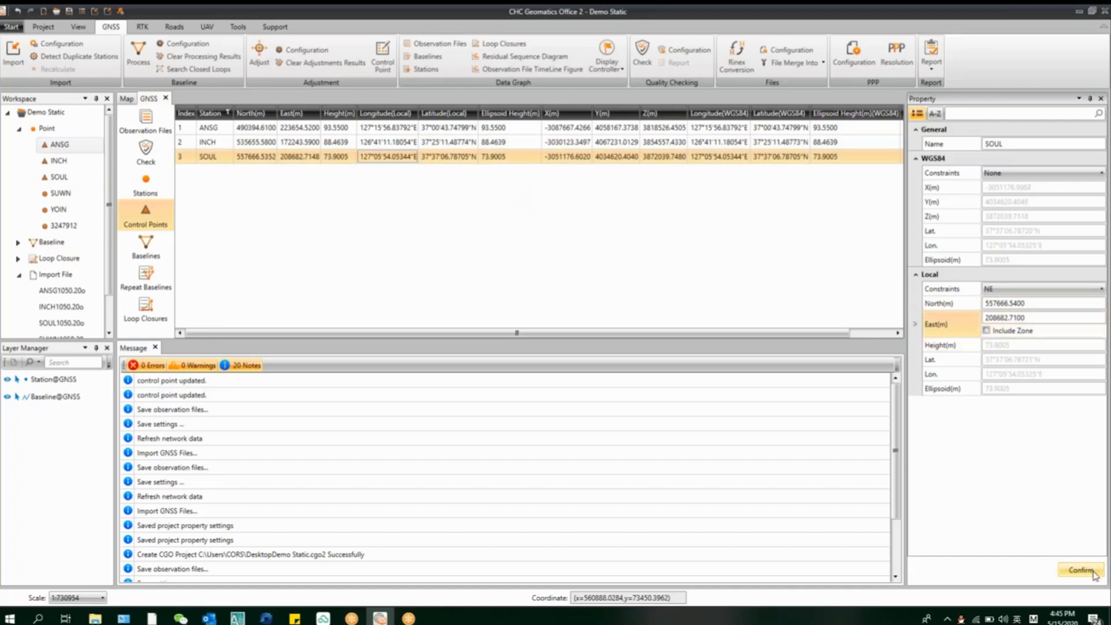
{"action": "left_click", "coordinate": [1093, 572]}
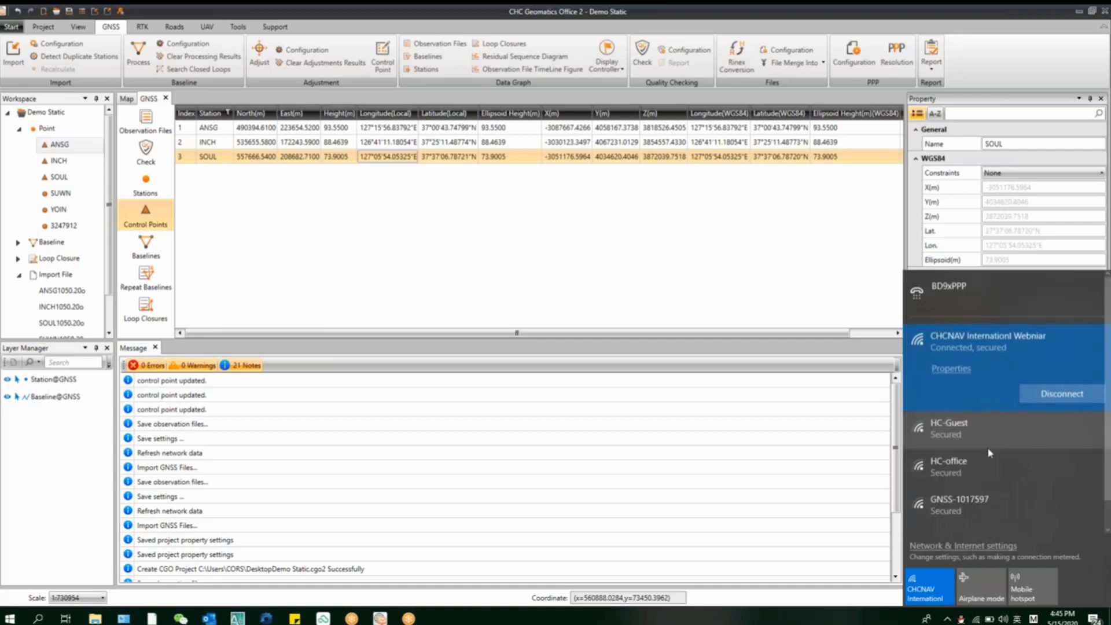
{"action": "scroll", "coordinate": [1006, 467], "scroll_direction": "down", "scroll_amount": 1}
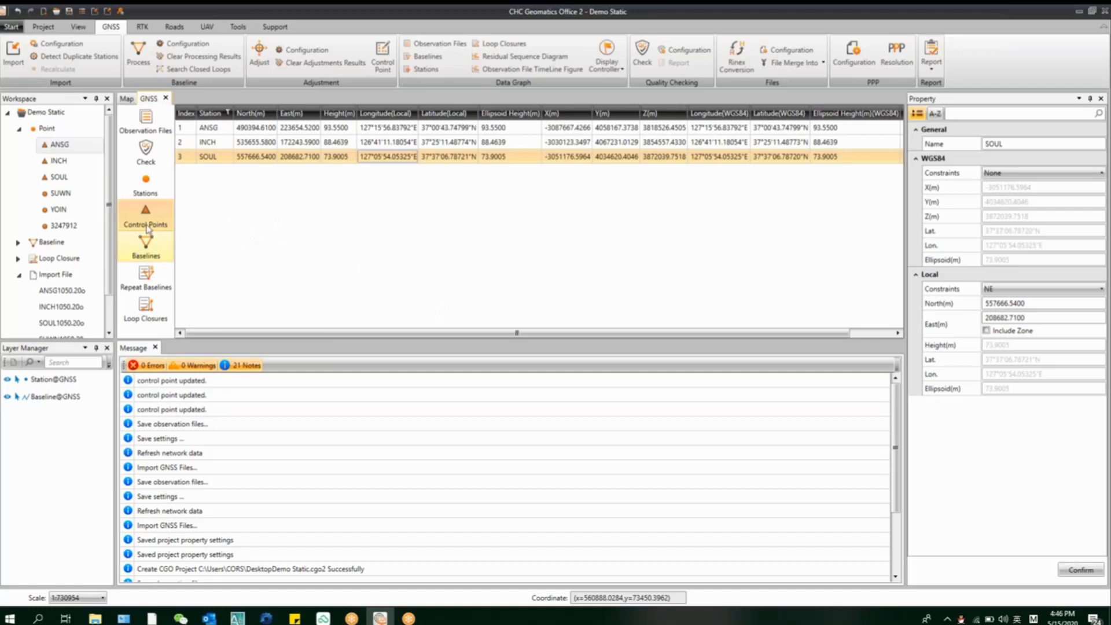
Step: Open the baseline list and confirm the baseline process parameters for all baselines with a 10° elevation mask and all four constellations
{"action": "left_click", "coordinate": [150, 245]}
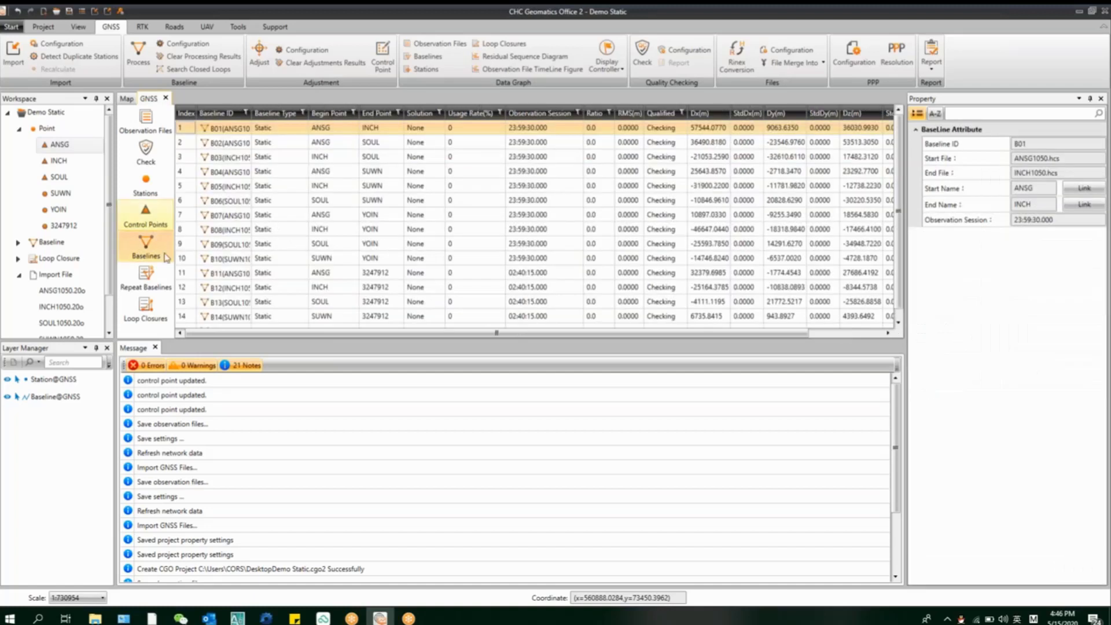
{"action": "left_click", "coordinate": [147, 217]}
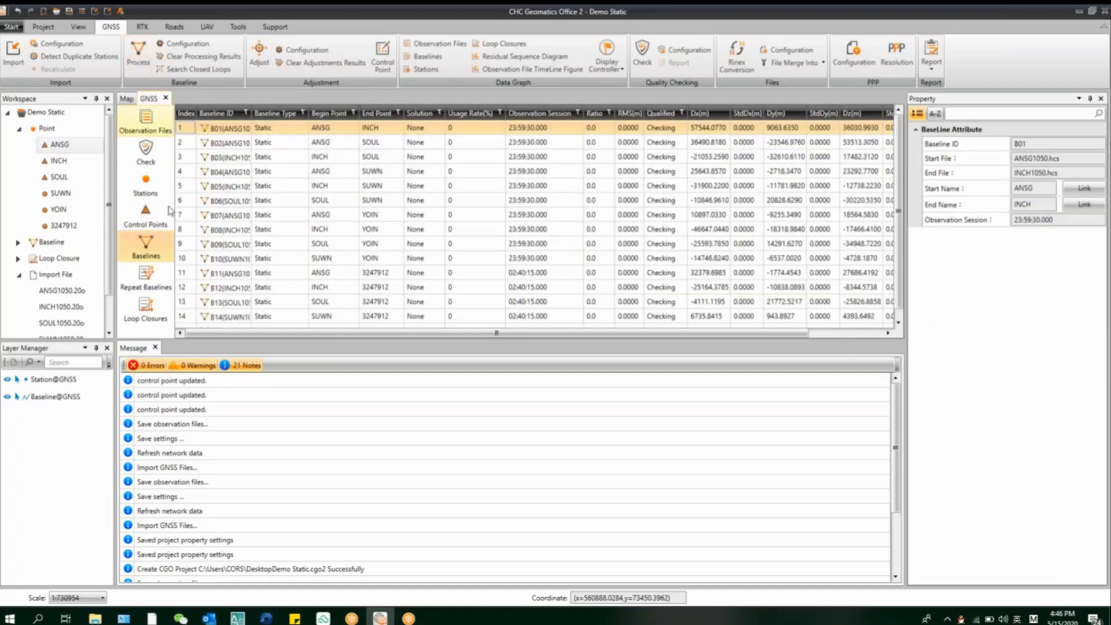
{"action": "left_click", "coordinate": [185, 44]}
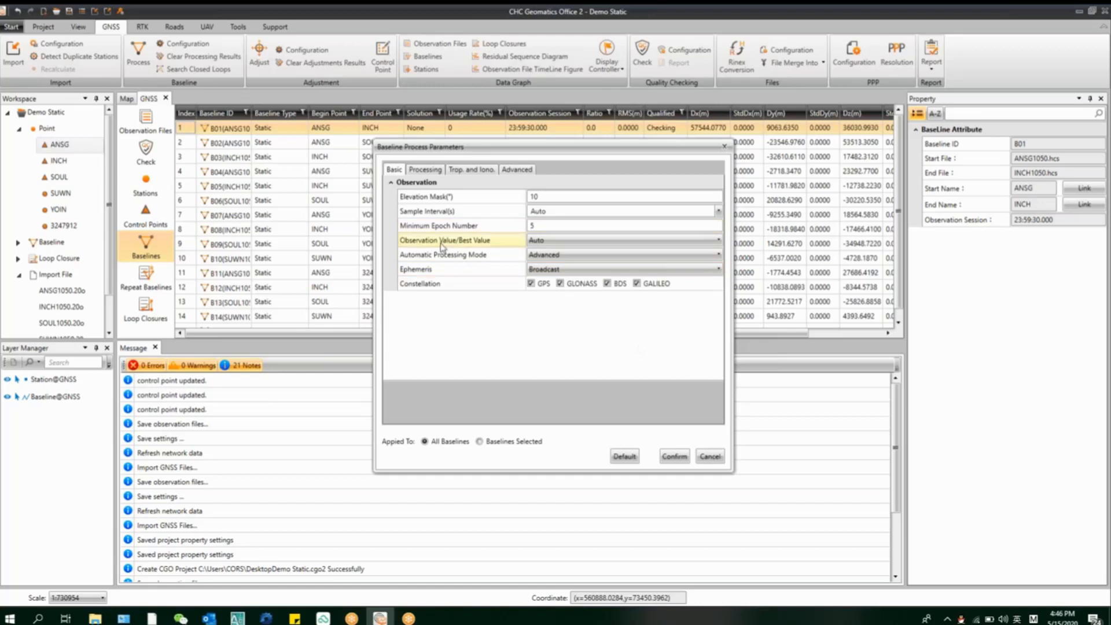
{"action": "left_click", "coordinate": [684, 460]}
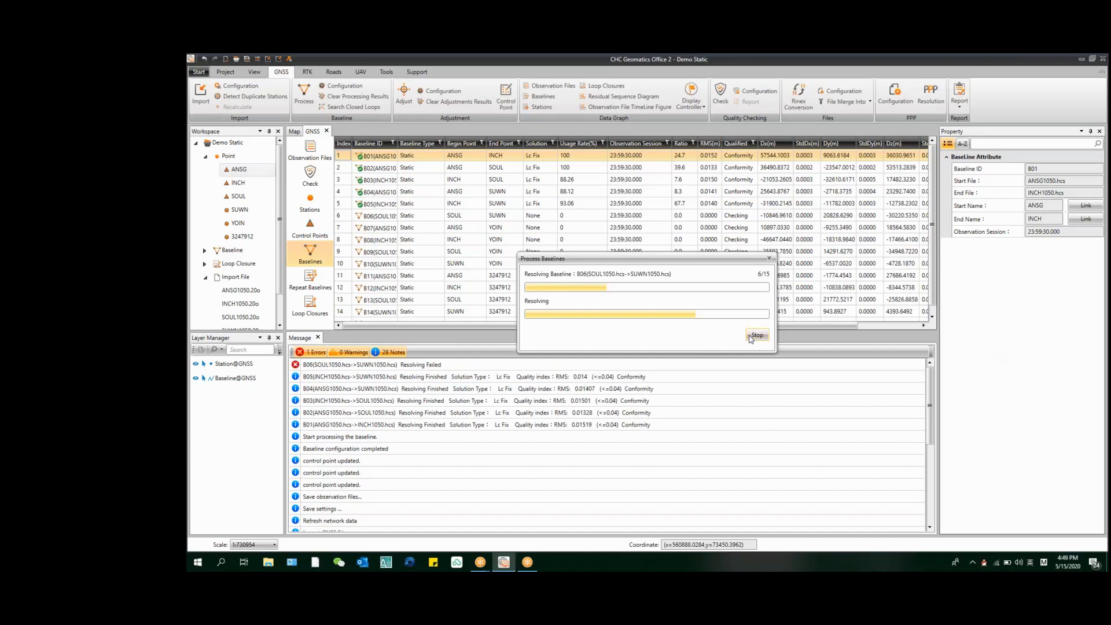
Step: Stop the running baseline processing and compare the ratio and RMS of the solved baselines B01, B03 and B04
{"action": "left_click", "coordinate": [755, 335]}
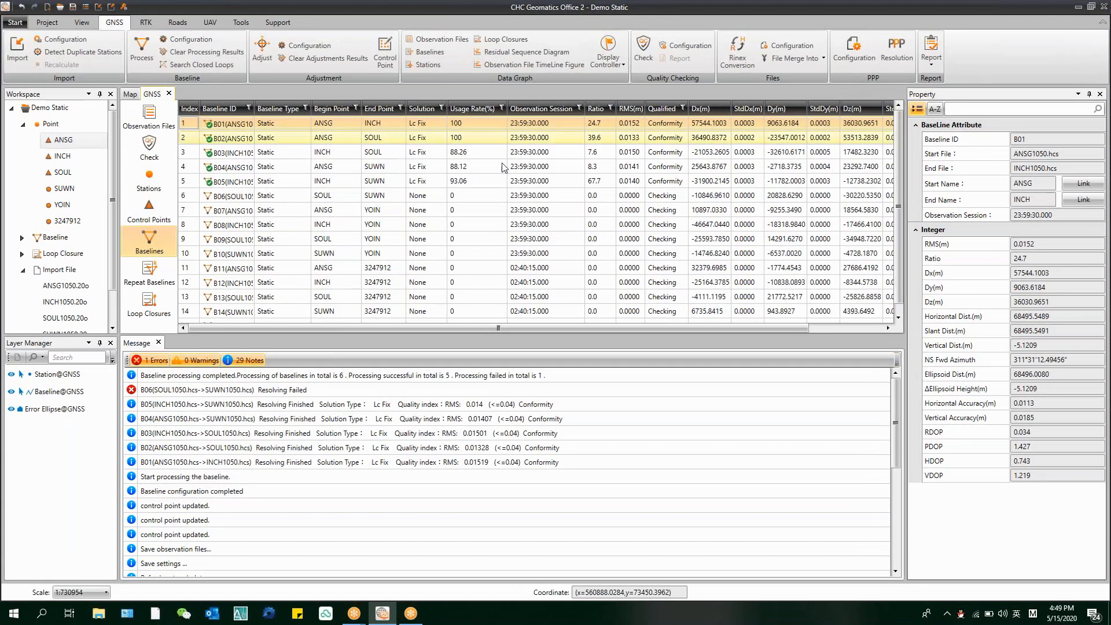
{"action": "left_click", "coordinate": [379, 125]}
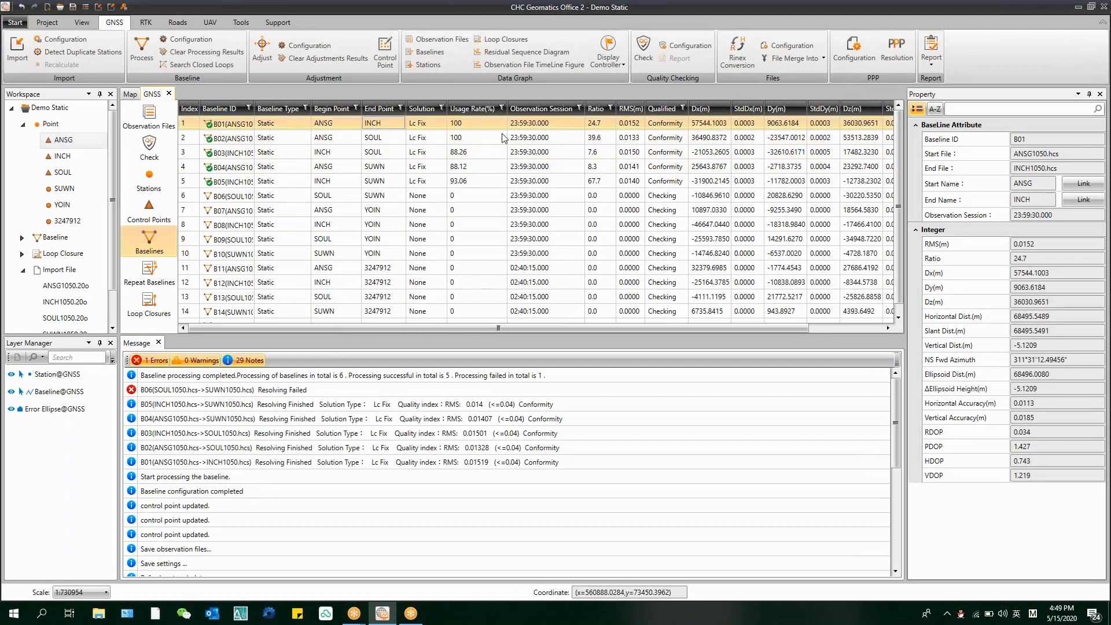
{"action": "left_click", "coordinate": [602, 172]}
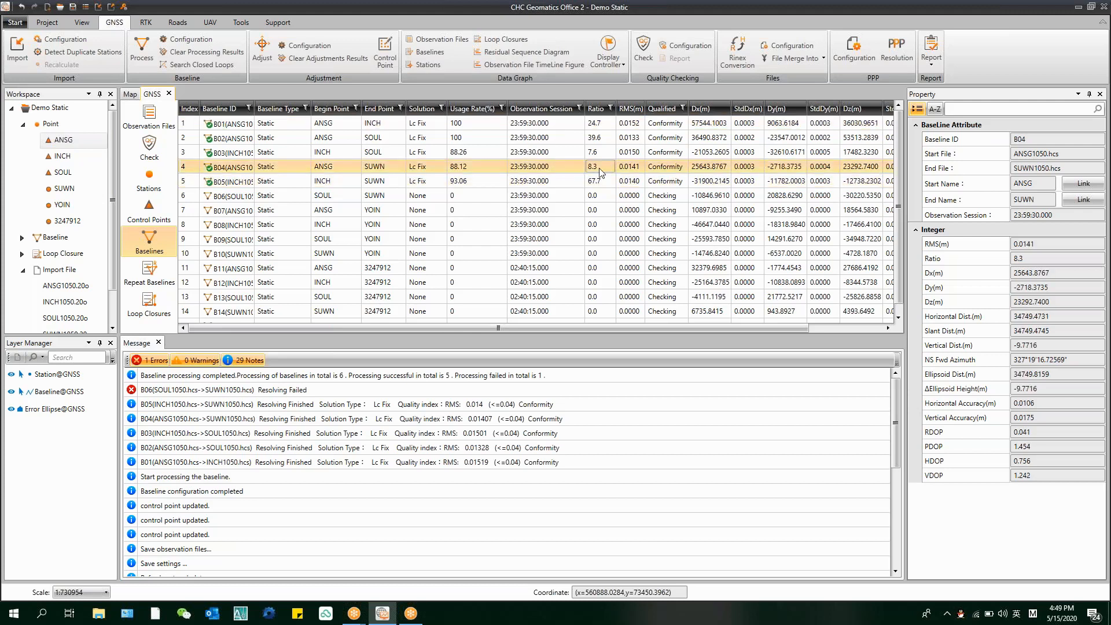
{"action": "left_click", "coordinate": [565, 155]}
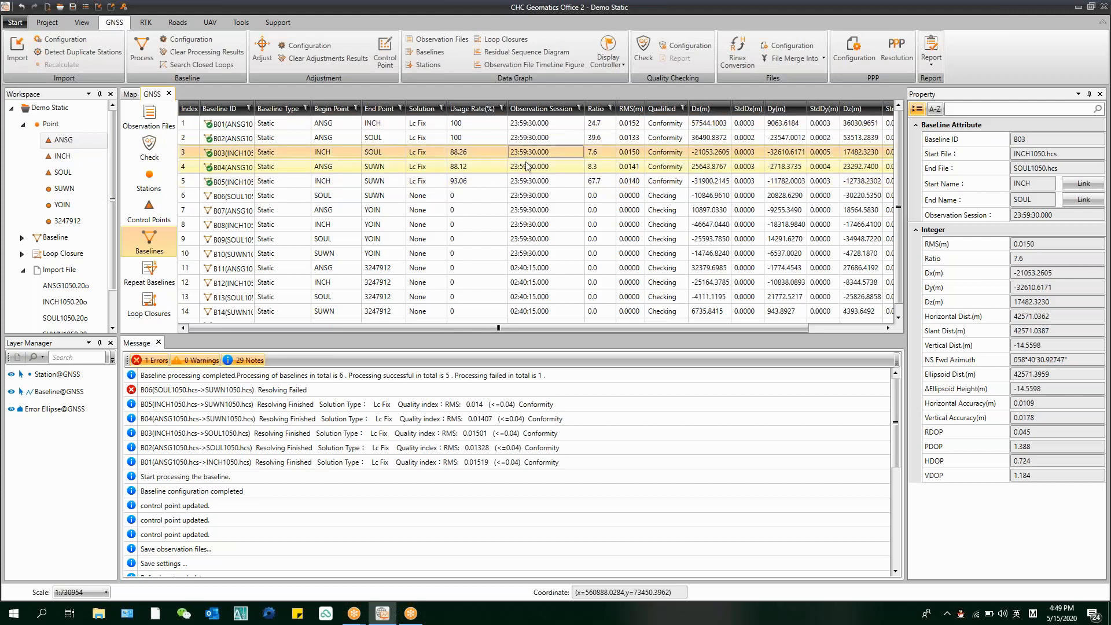
{"action": "left_click", "coordinate": [623, 169]}
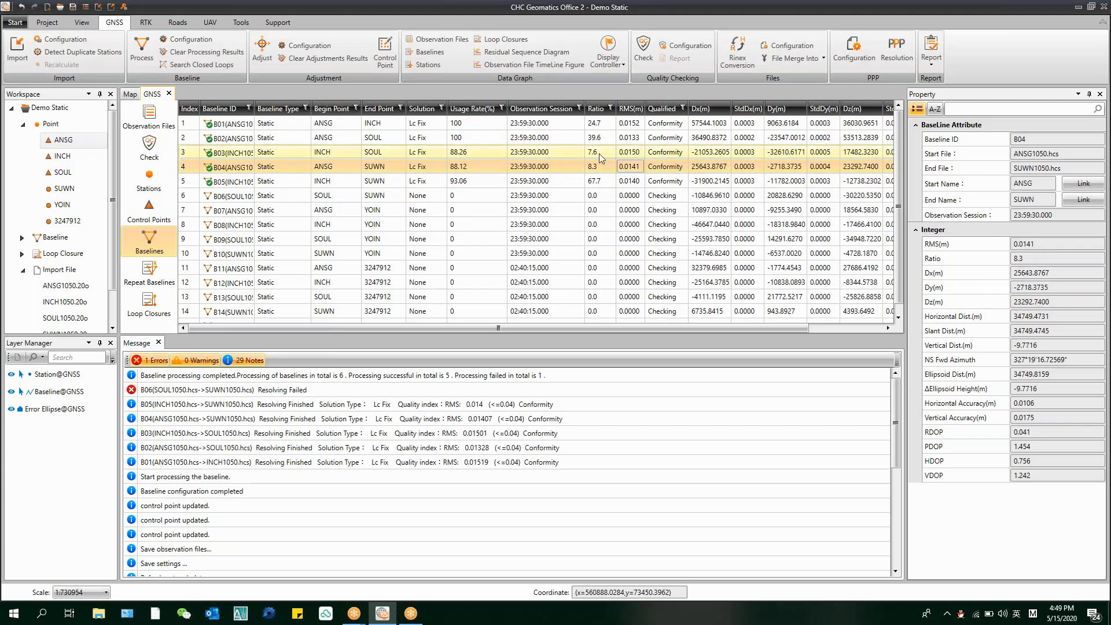
Step: Open the residual sequence diagram of baseline B03 (INCH to SOUL) and enlarge the diagram area
{"action": "left_click", "coordinate": [598, 153]}
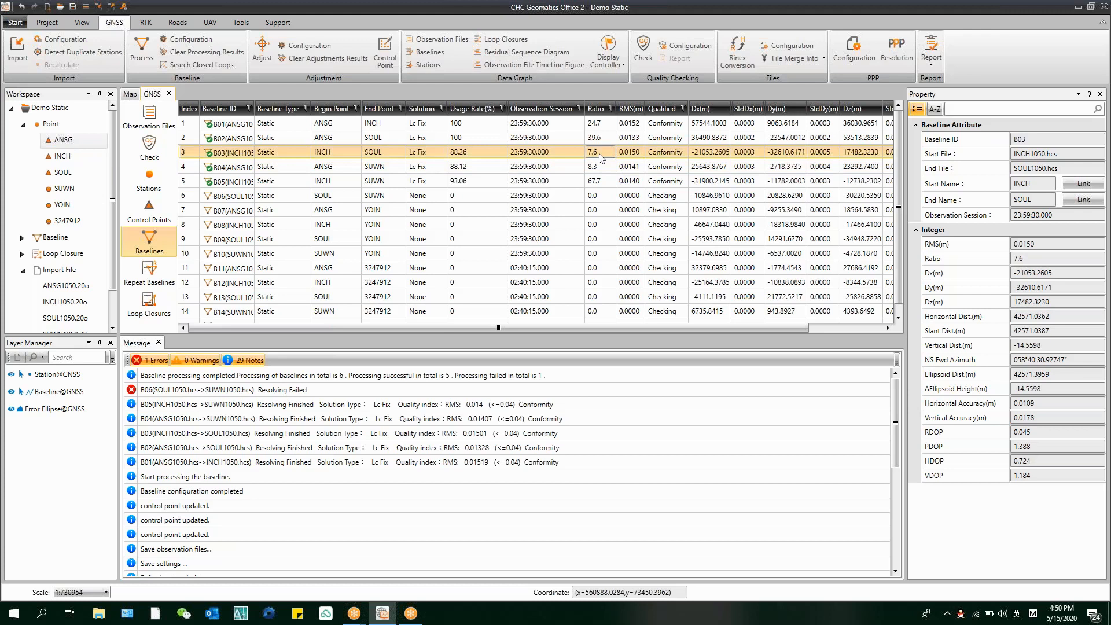
{"action": "right_click", "coordinate": [601, 157]}
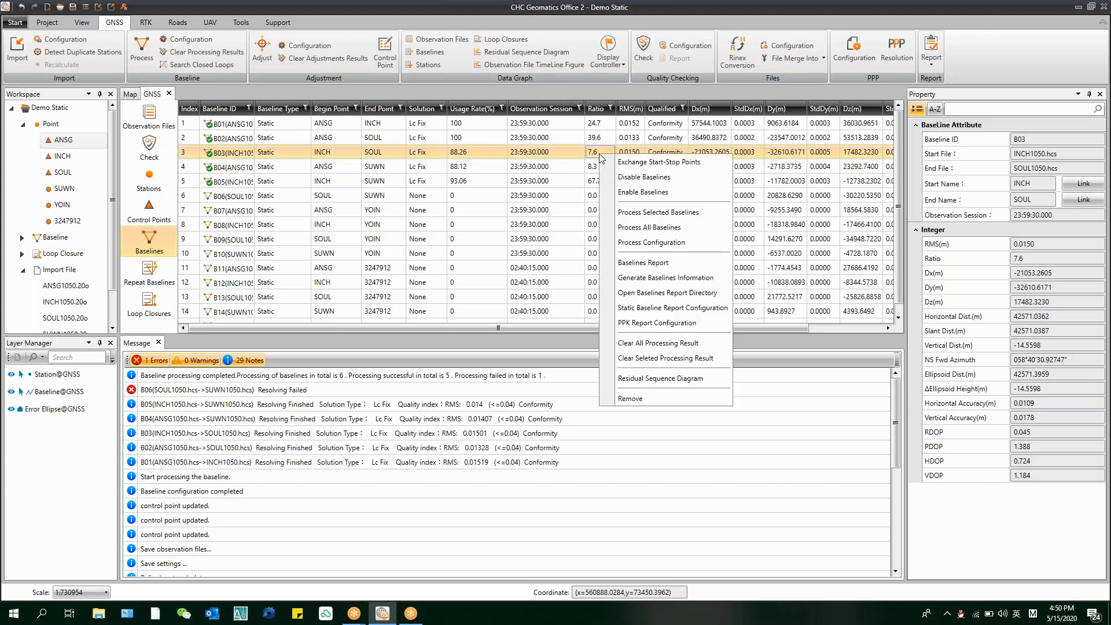
{"action": "left_click", "coordinate": [696, 382]}
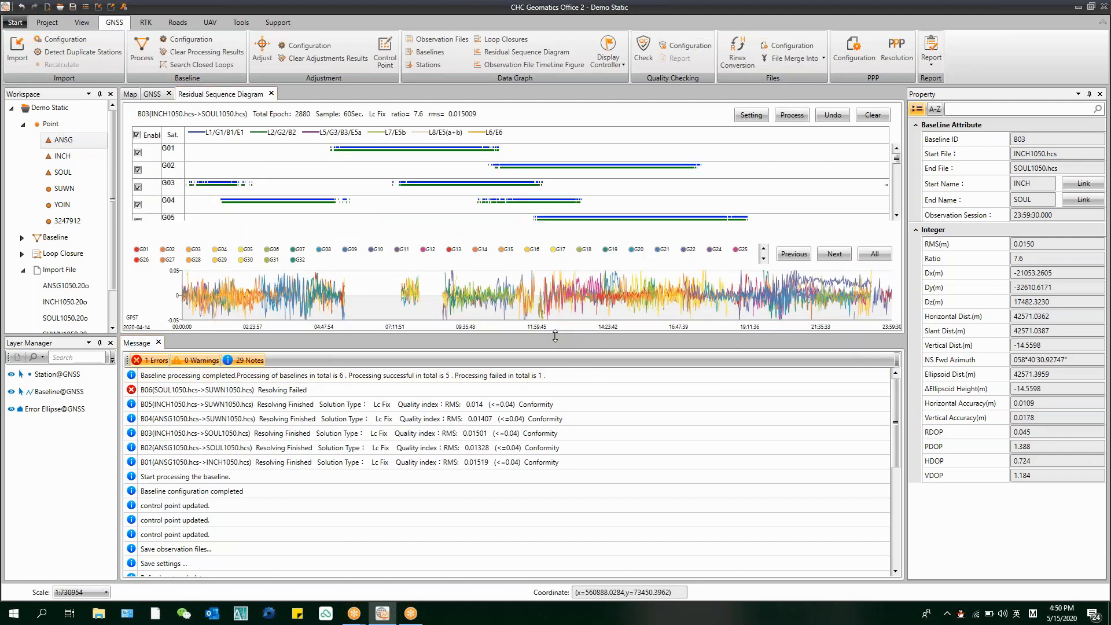
{"action": "left_click_drag", "start_coordinate": [559, 336], "coordinate": [559, 450]}
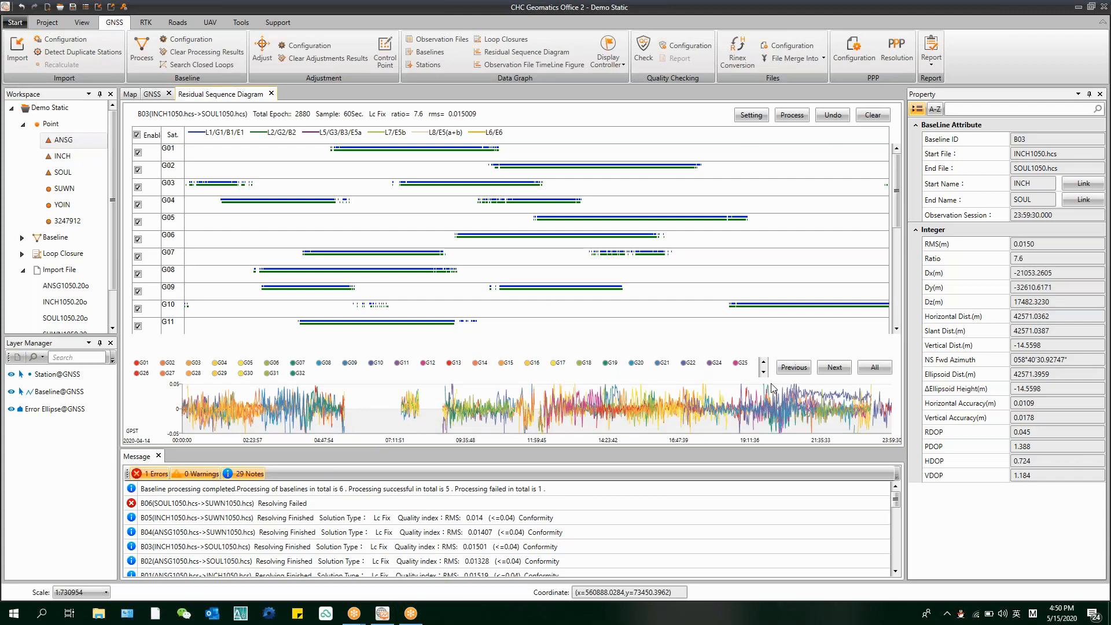
Step: Step through the individual satellite residuals from G01 to G04 and exclude satellites G01, G03 and G04 from baseline B03
{"action": "left_click", "coordinate": [835, 369]}
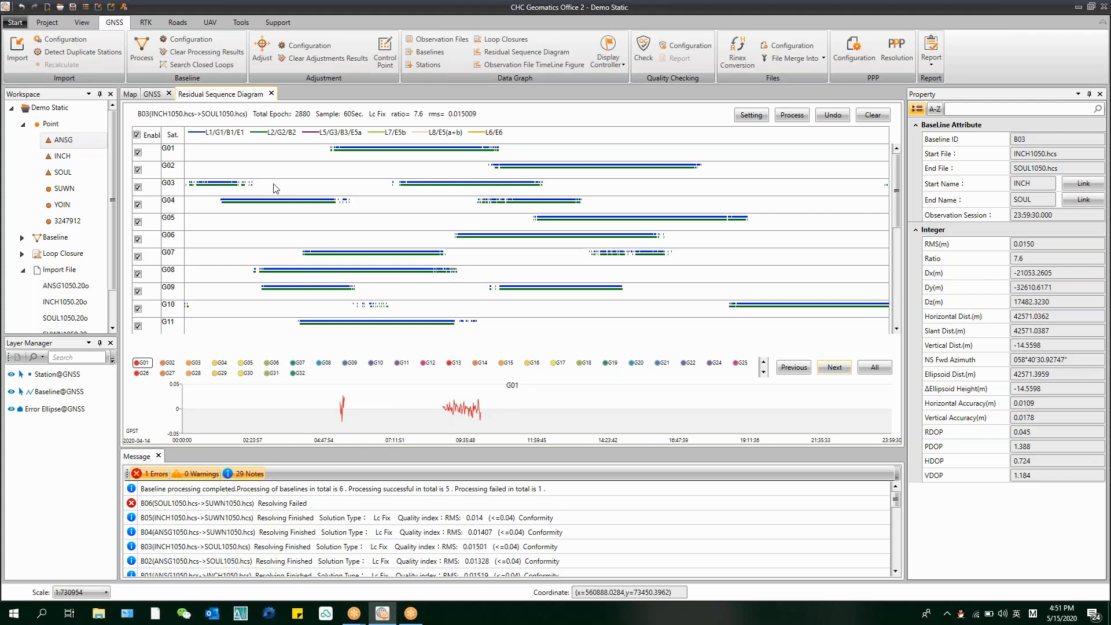
{"action": "left_click", "coordinate": [139, 153]}
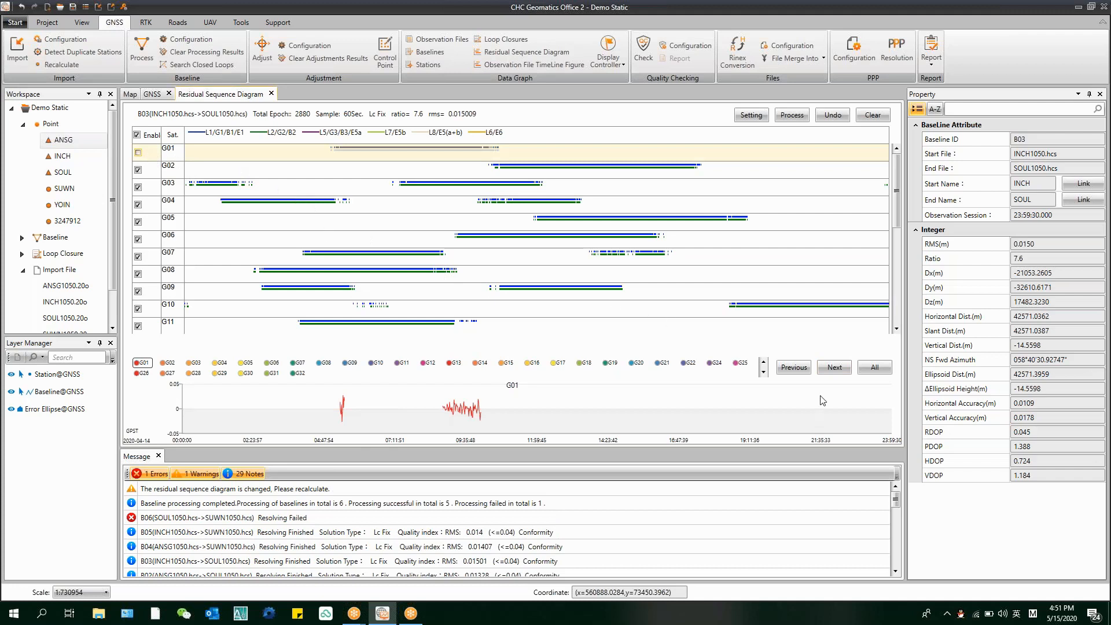
{"action": "left_click", "coordinate": [834, 368]}
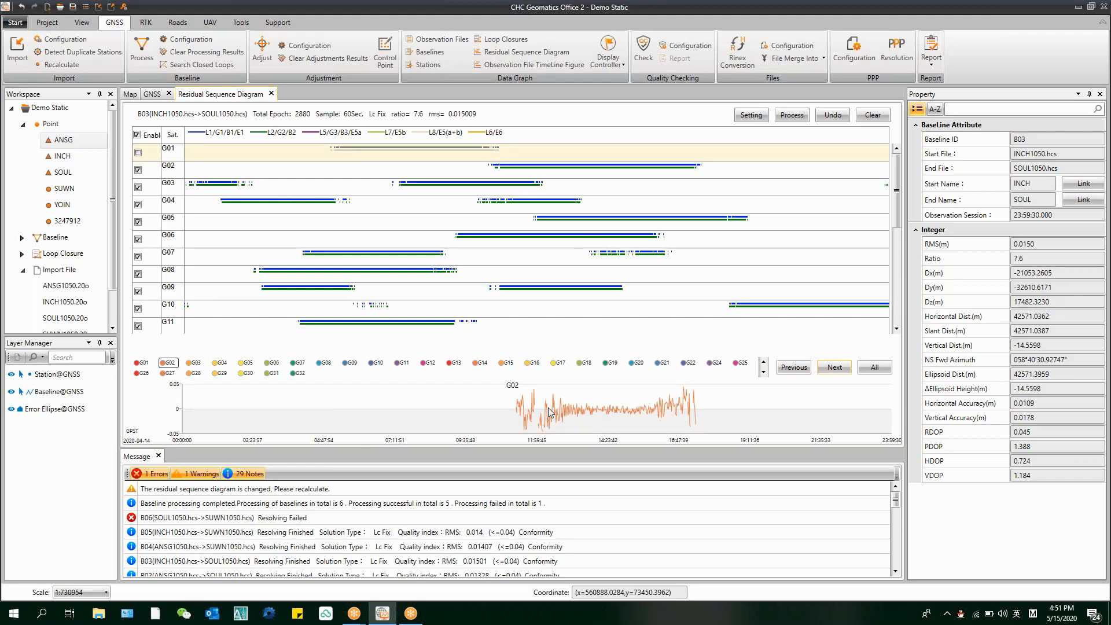
{"action": "left_click", "coordinate": [834, 367]}
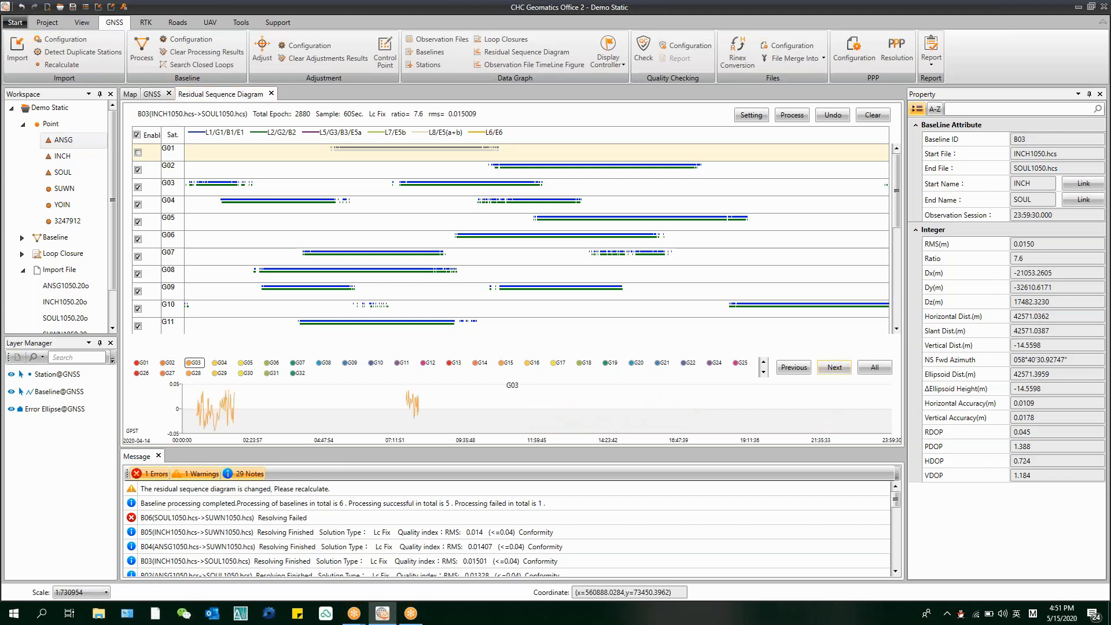
{"action": "key", "text": "space"}
{"action": "left_click", "coordinate": [834, 367]}
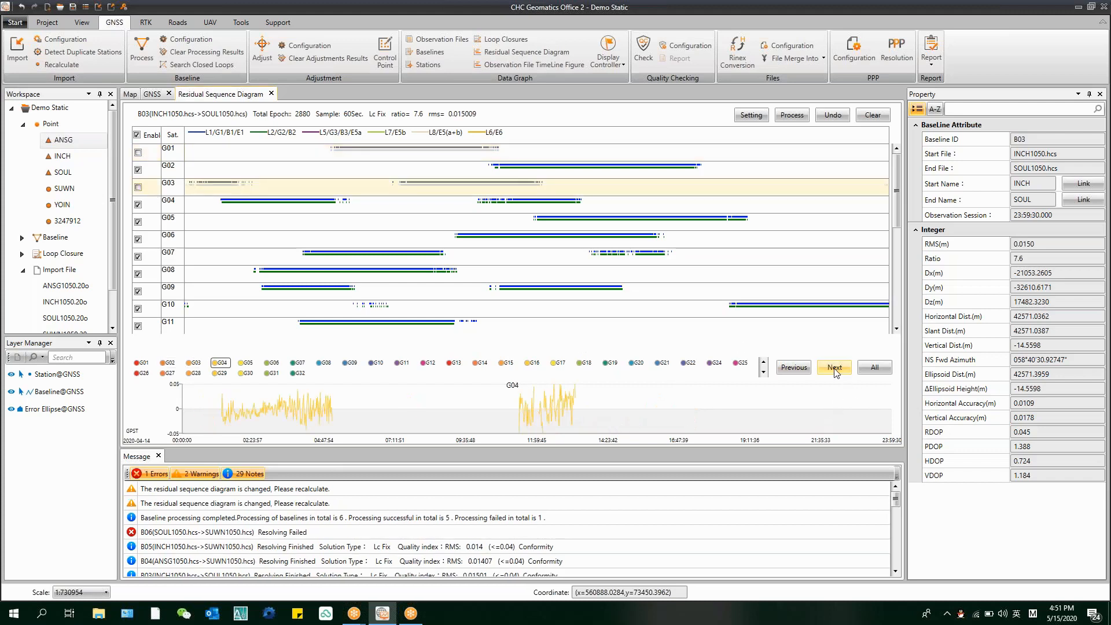
{"action": "key", "text": "space"}
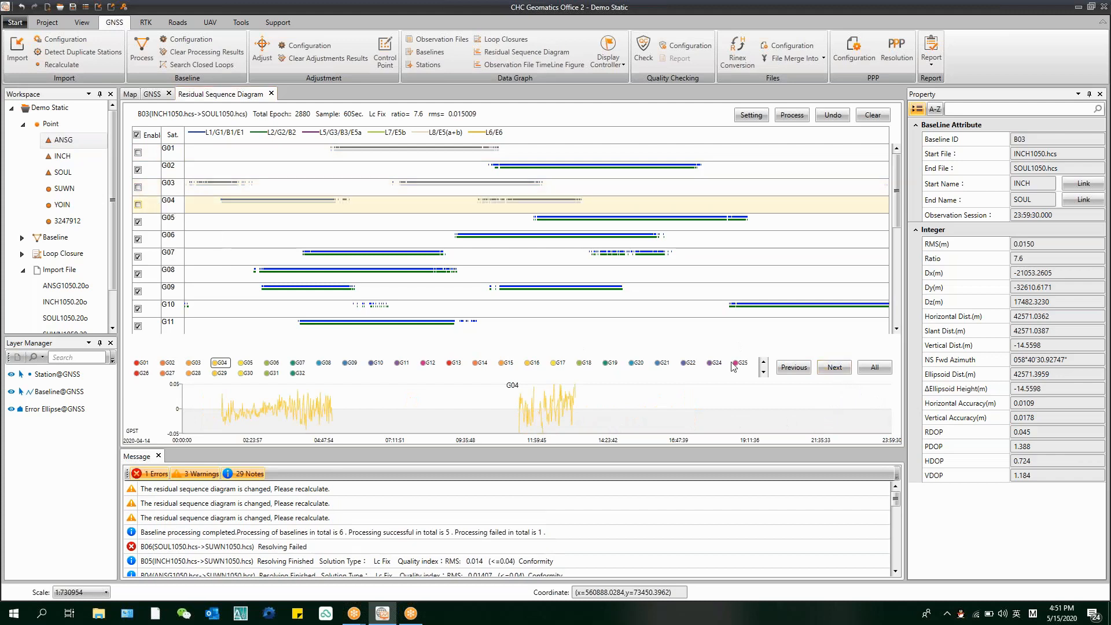
Step: Continue through the residuals of G05 to G07 and exclude satellites G06 and G07 from baseline B03
{"action": "left_click", "coordinate": [834, 368]}
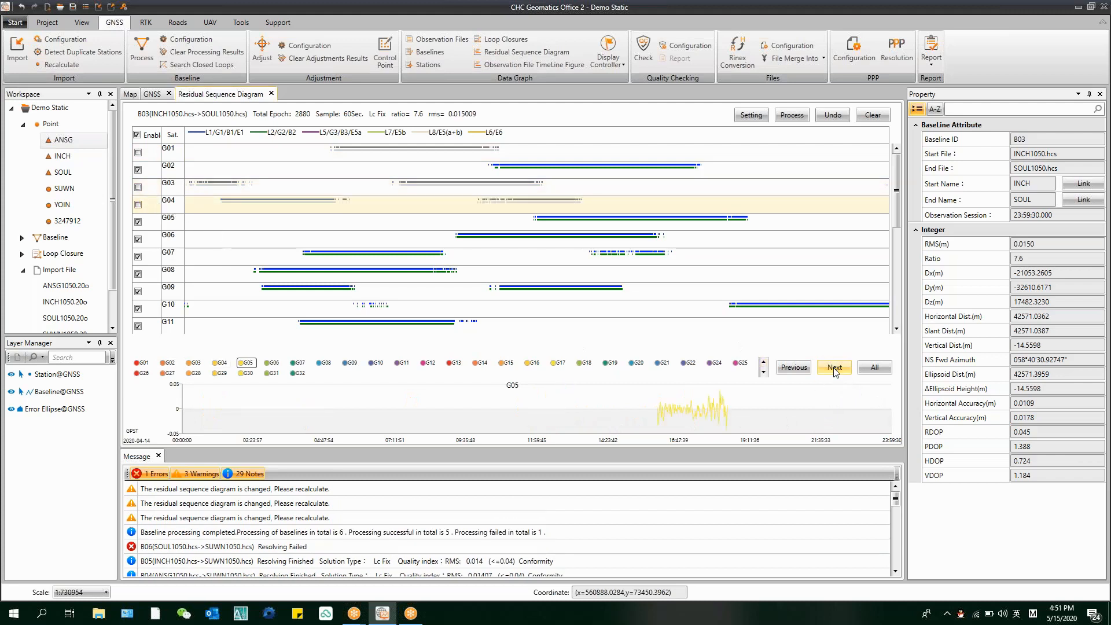
{"action": "left_click", "coordinate": [834, 369]}
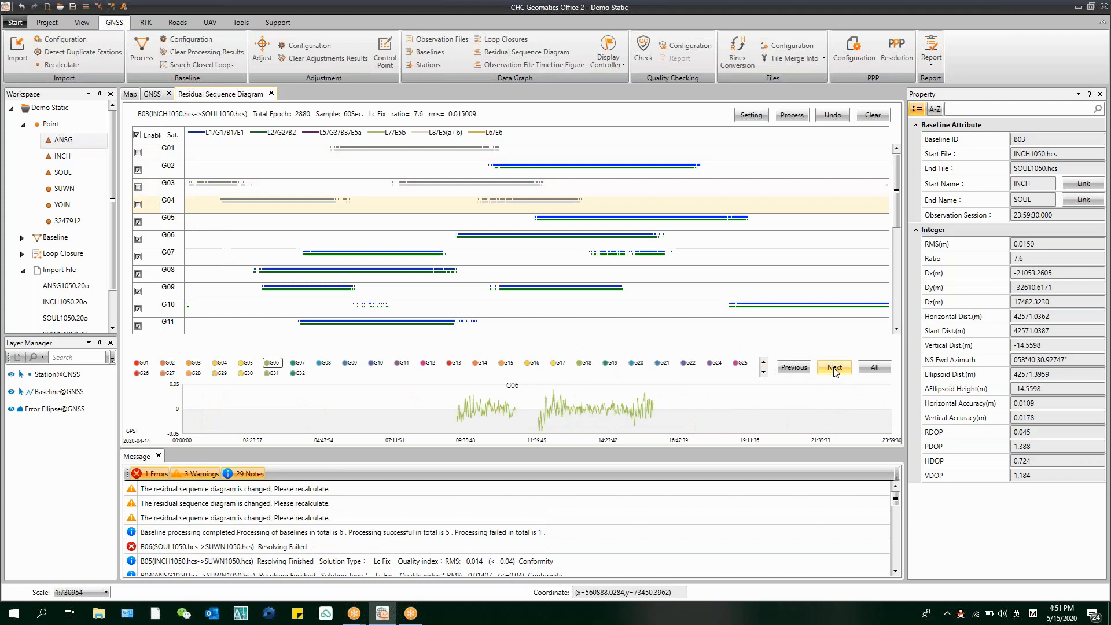
{"action": "left_click", "coordinate": [155, 244]}
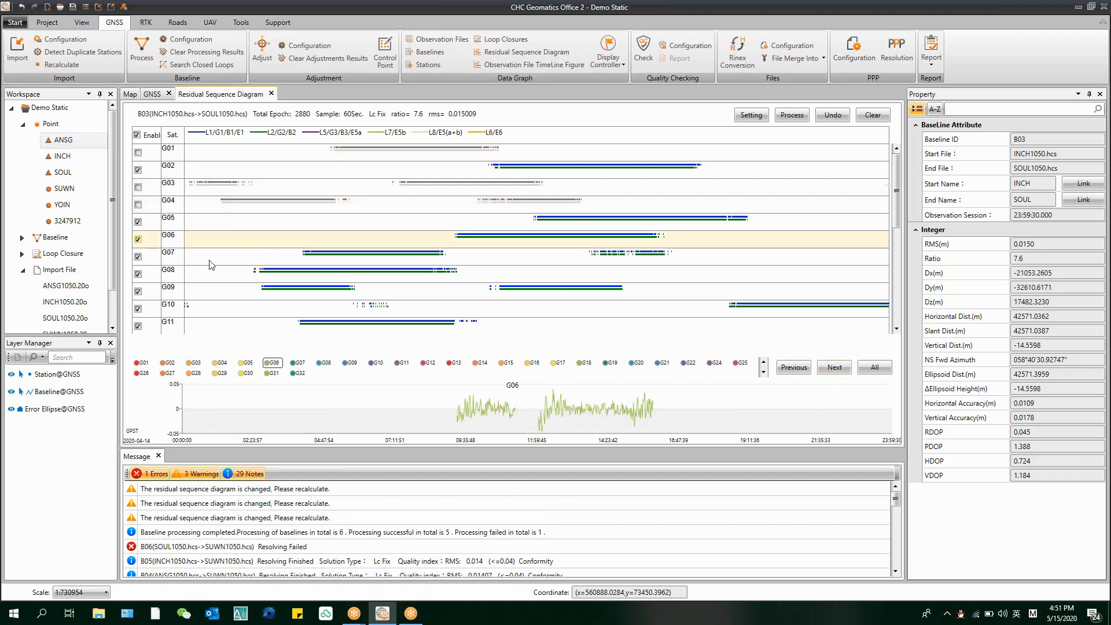
{"action": "key", "text": "space"}
{"action": "left_click", "coordinate": [835, 369]}
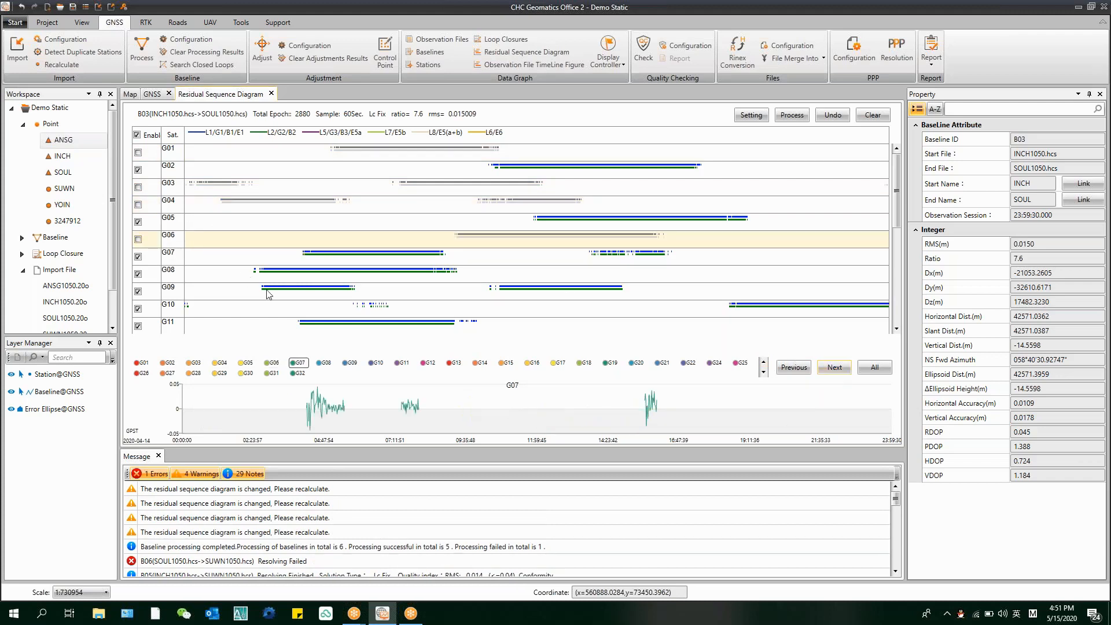
{"action": "left_click", "coordinate": [151, 258]}
{"action": "key", "text": "space"}
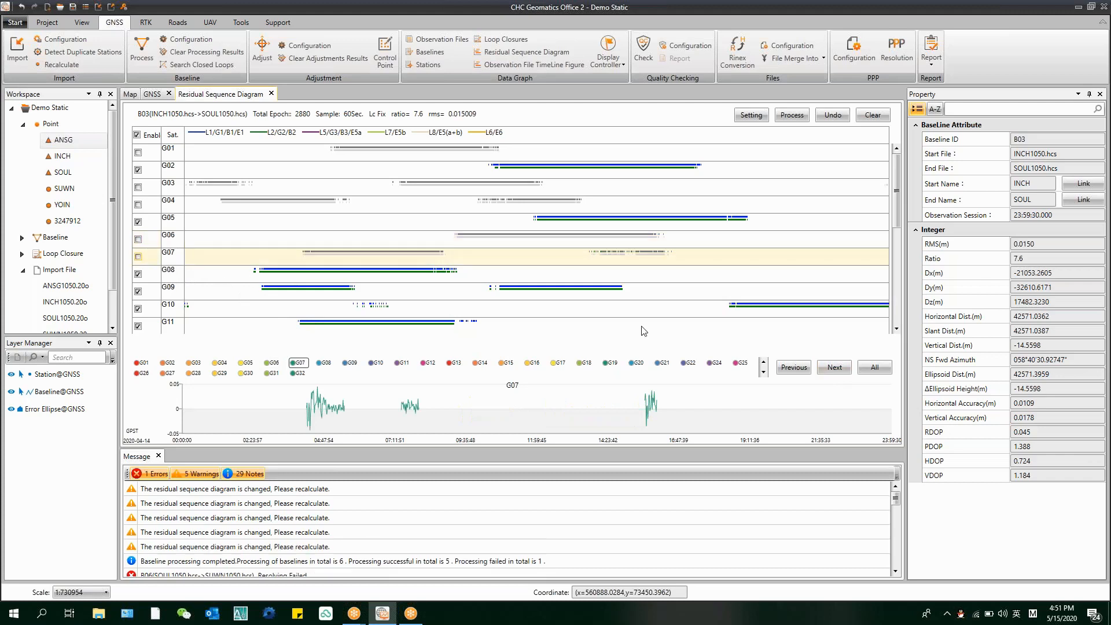
Step: Check the residuals of G08 and G09, exclude both satellites, and reprocess baseline B03
{"action": "left_click", "coordinate": [831, 370]}
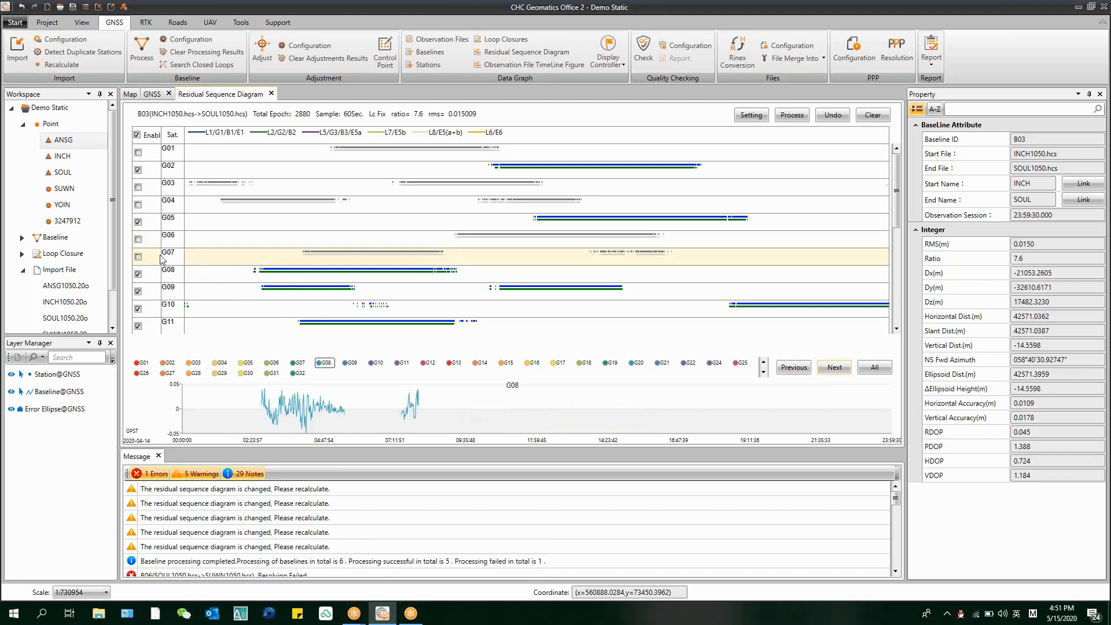
{"action": "left_click", "coordinate": [152, 273]}
{"action": "key", "text": "space"}
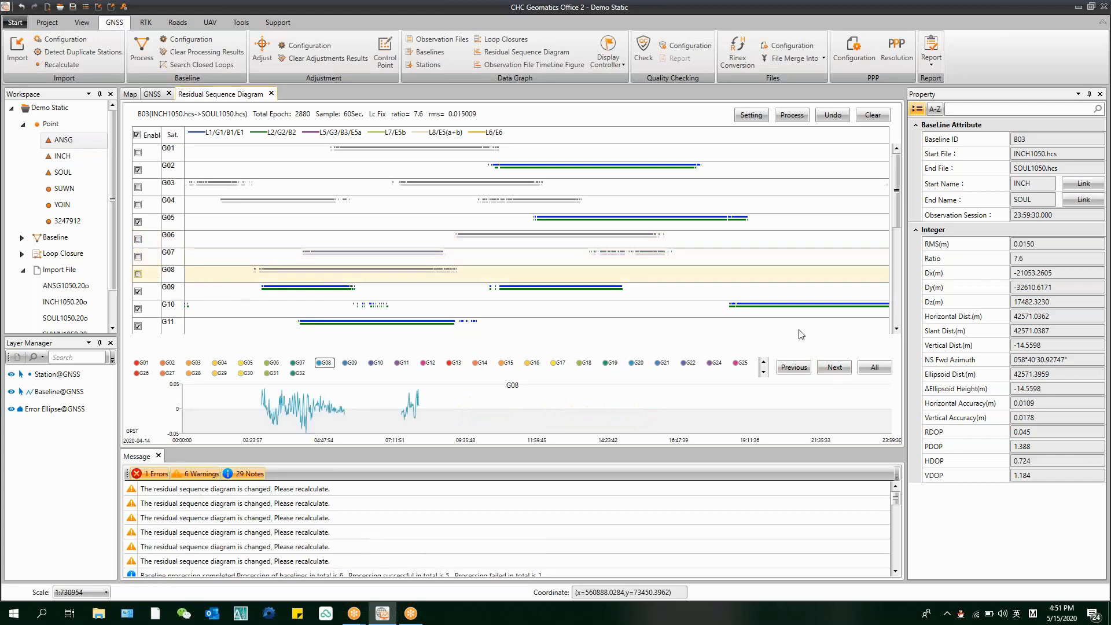
{"action": "left_click", "coordinate": [896, 329]}
{"action": "left_click", "coordinate": [896, 329]}
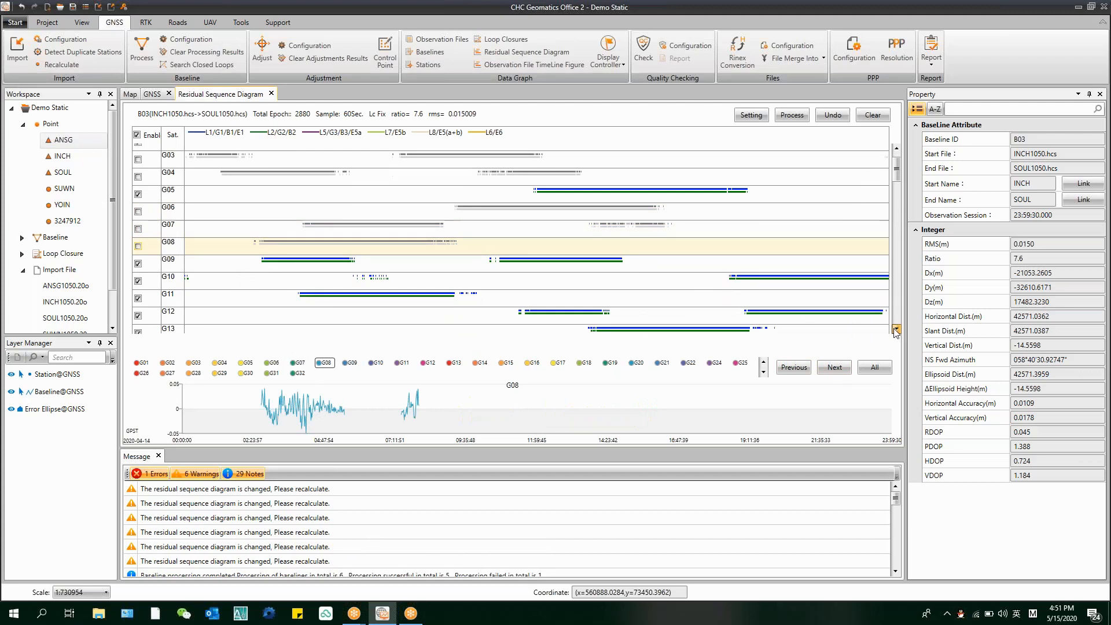
{"action": "left_click", "coordinate": [836, 368]}
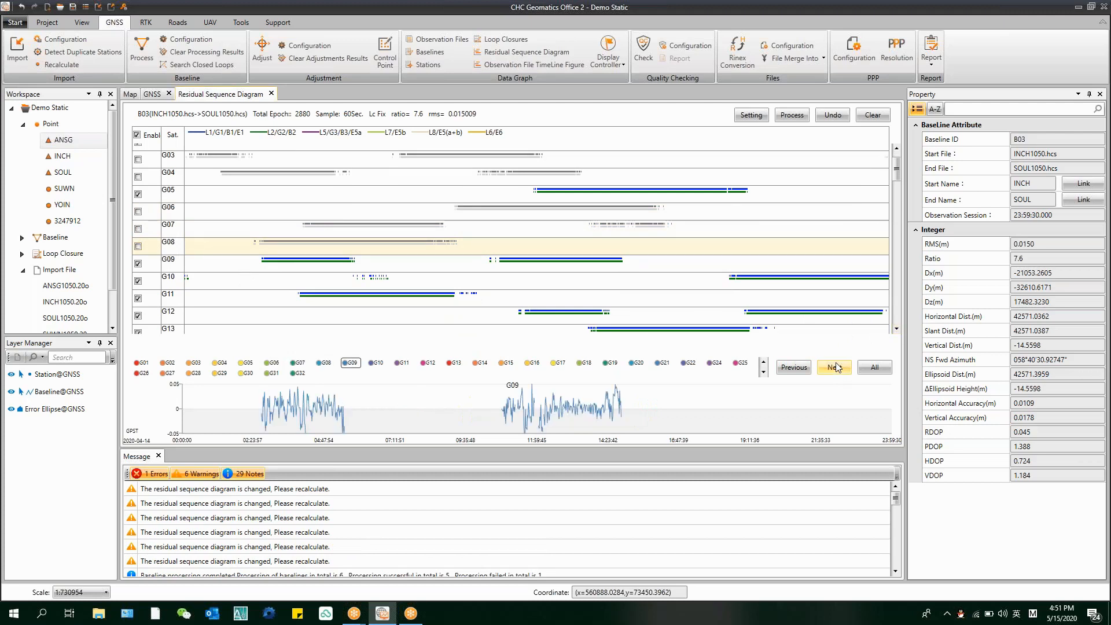
{"action": "left_click", "coordinate": [144, 267]}
{"action": "left_click", "coordinate": [144, 266]}
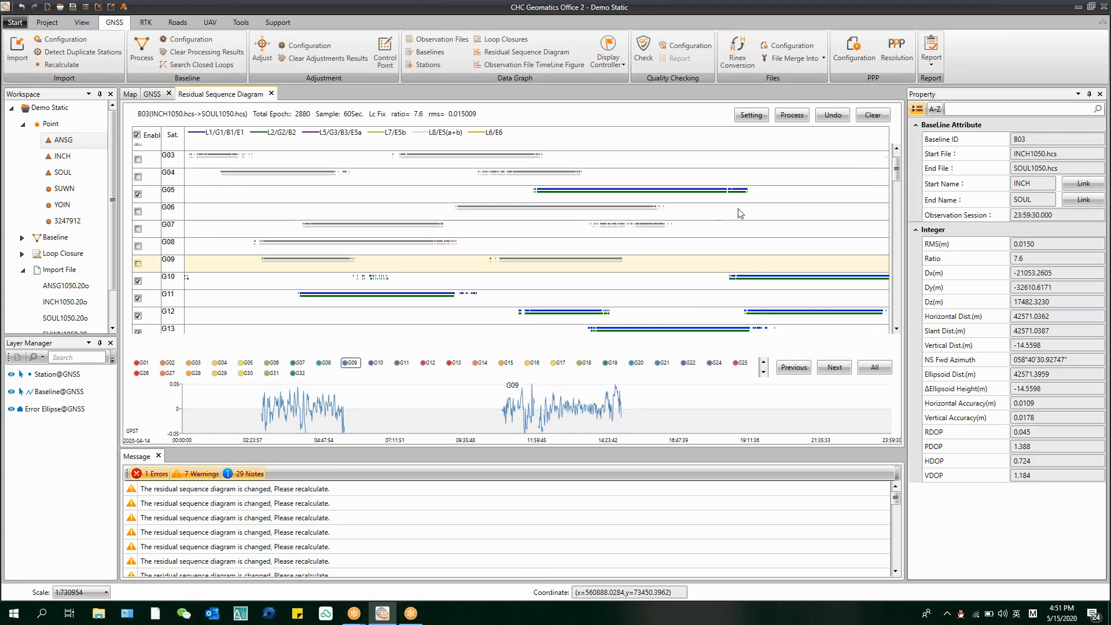
{"action": "left_click", "coordinate": [802, 118]}
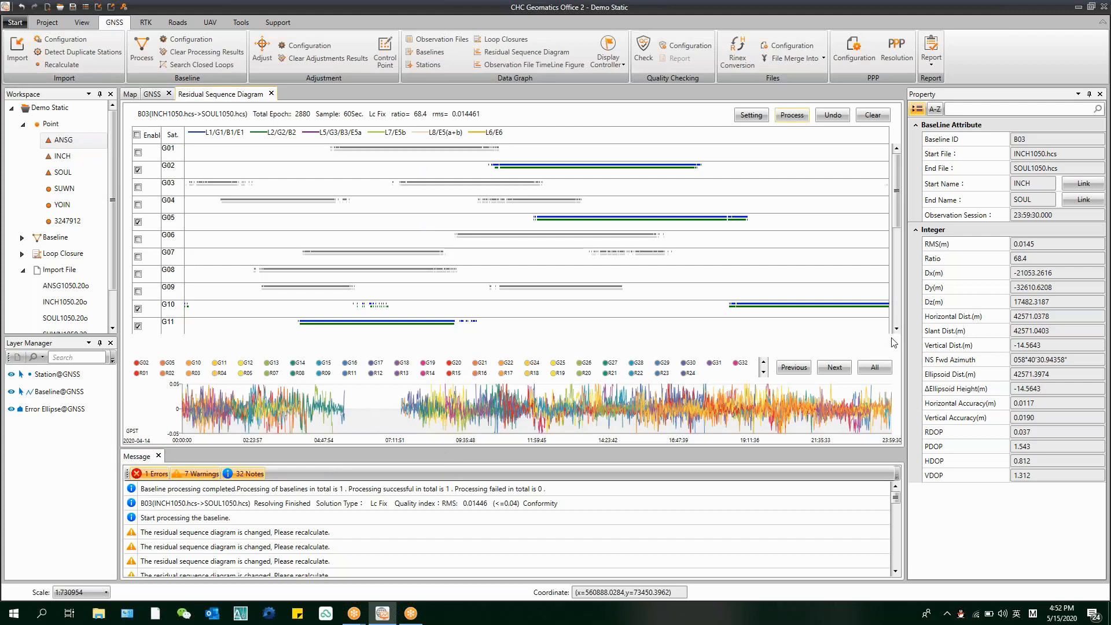
Step: Step through the recalculated satellite residuals up to G13, go back to G12, and exclude satellite G12 from baseline B03
{"action": "left_click", "coordinate": [840, 367]}
{"action": "left_click", "coordinate": [842, 366]}
{"action": "left_click", "coordinate": [842, 367]}
{"action": "left_click", "coordinate": [842, 366]}
{"action": "left_click", "coordinate": [842, 367]}
{"action": "left_click", "coordinate": [842, 367]}
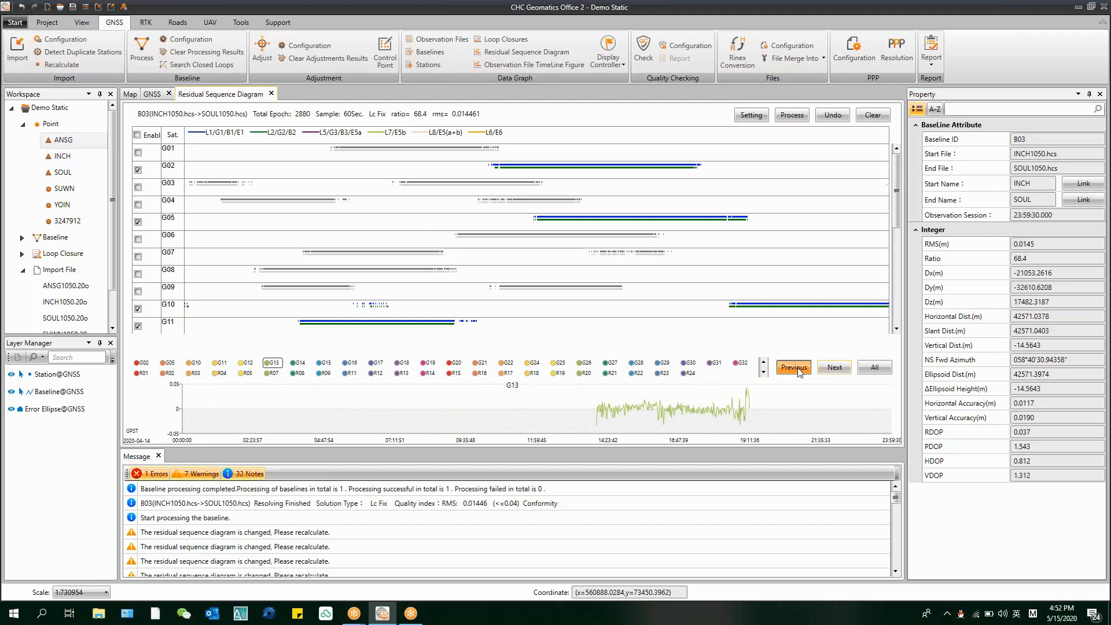
{"action": "left_click", "coordinate": [794, 367]}
{"action": "scroll", "coordinate": [158, 315], "scroll_direction": "down", "scroll_amount": 1}
{"action": "left_click", "coordinate": [155, 317]}
Step: Advance to the residuals of G14 and exclude satellite G14 from baseline B03
{"action": "left_click", "coordinate": [833, 368]}
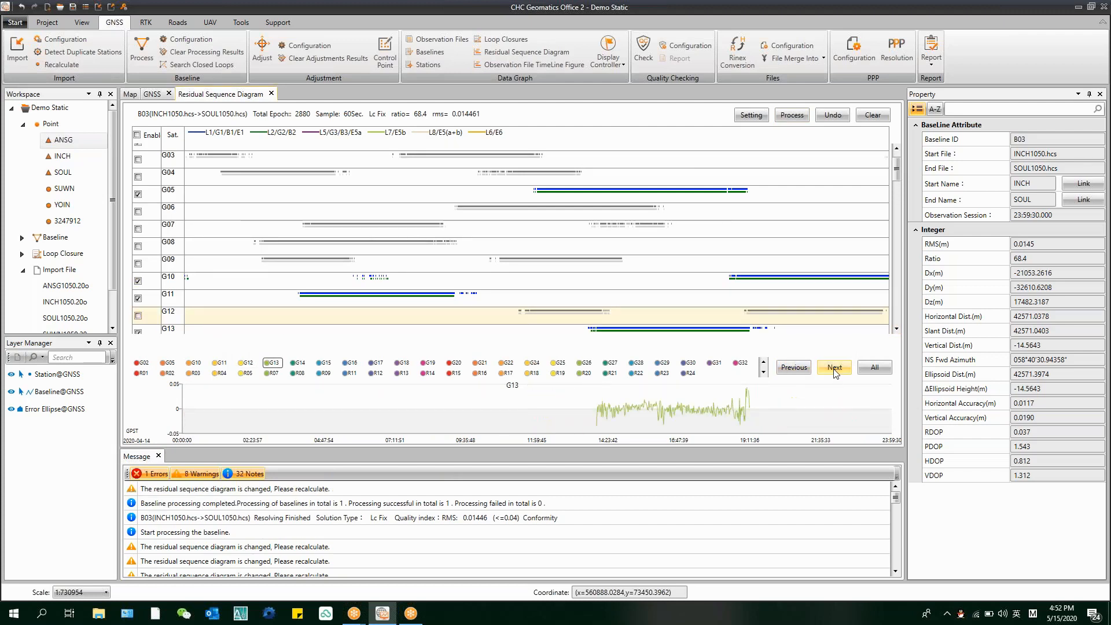
{"action": "left_click", "coordinate": [831, 369]}
{"action": "scroll", "coordinate": [483, 280], "scroll_direction": "down", "scroll_amount": 2}
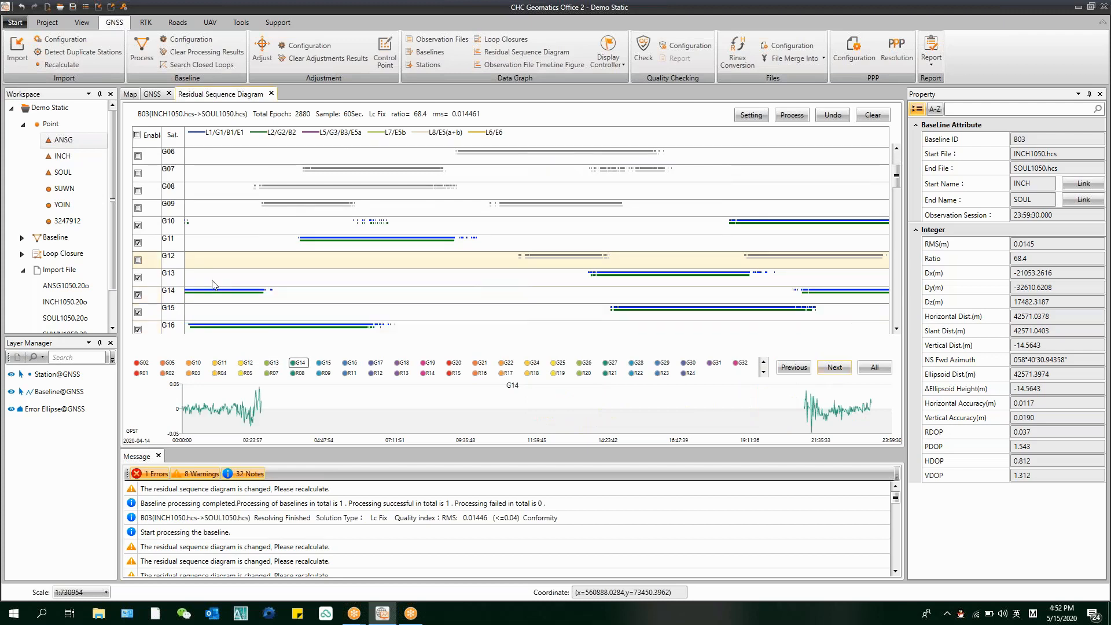
{"action": "left_click", "coordinate": [536, 297]}
{"action": "scroll", "coordinate": [536, 305], "scroll_direction": "down", "scroll_amount": 3}
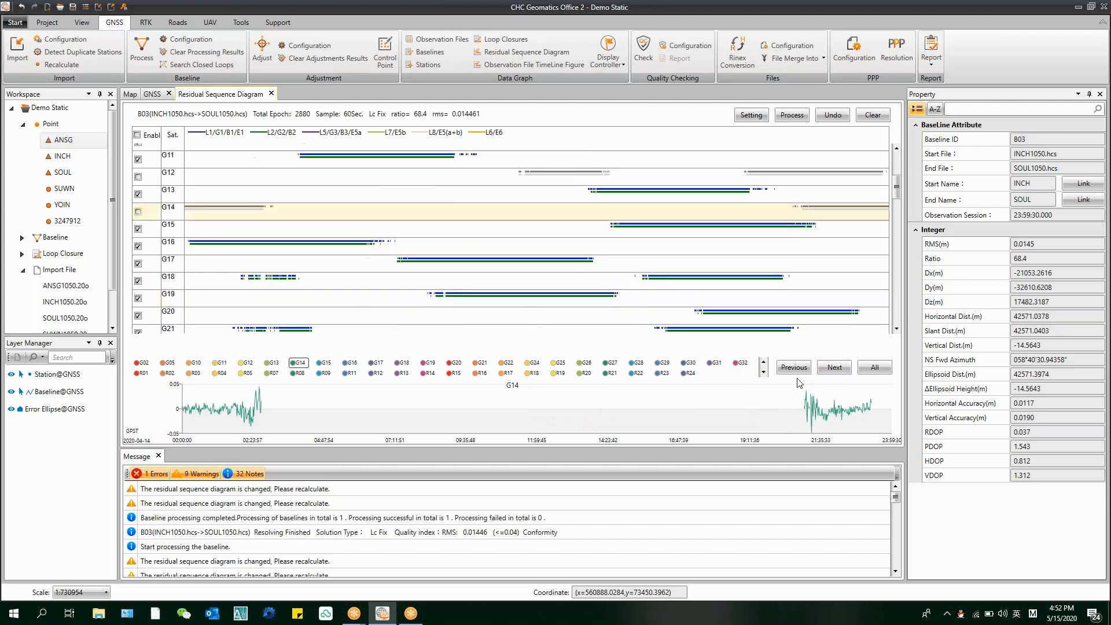
Step: Check the residuals of G15 to G17, exclude satellite G17, and reprocess baseline B03
{"action": "left_click", "coordinate": [829, 370]}
{"action": "left_click", "coordinate": [829, 369]}
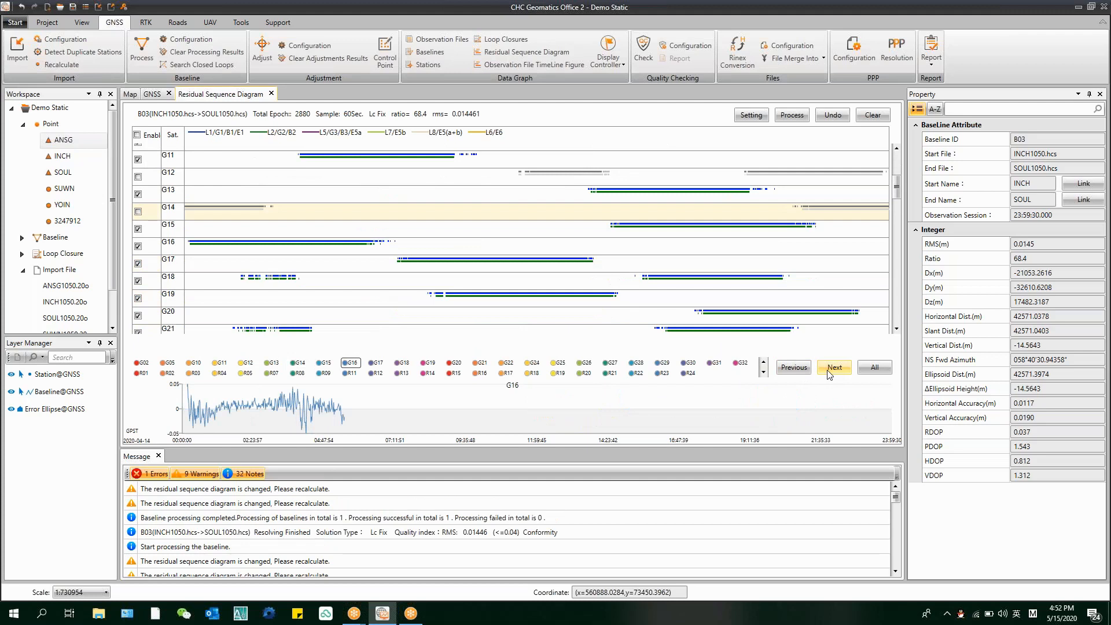
{"action": "left_click", "coordinate": [829, 369]}
{"action": "scroll", "coordinate": [767, 311], "scroll_direction": "down", "scroll_amount": 3}
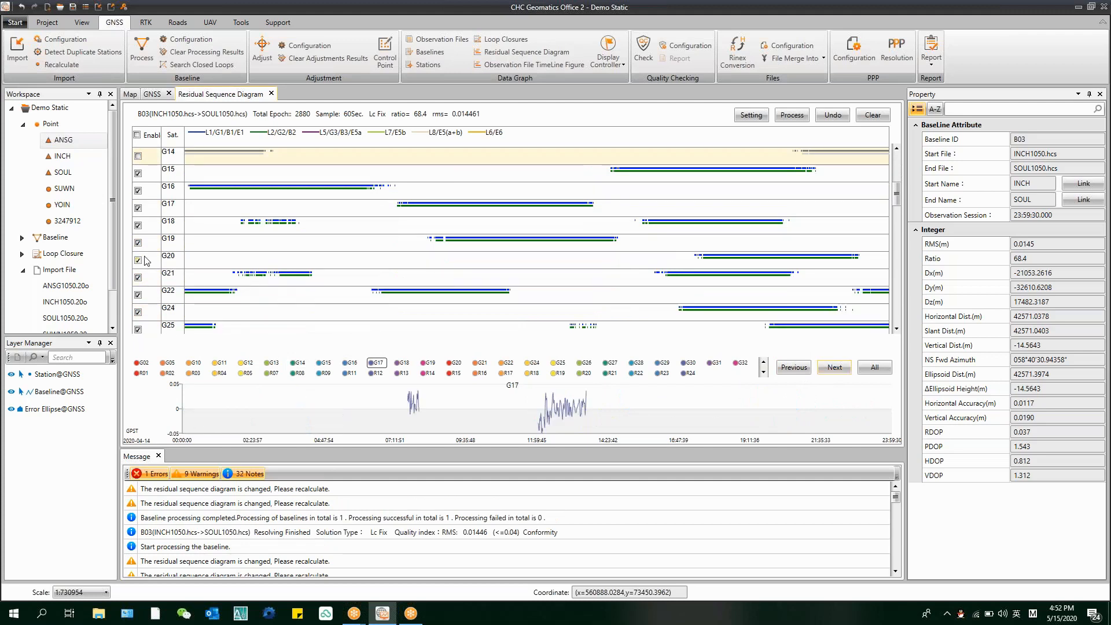
{"action": "left_click", "coordinate": [138, 208]}
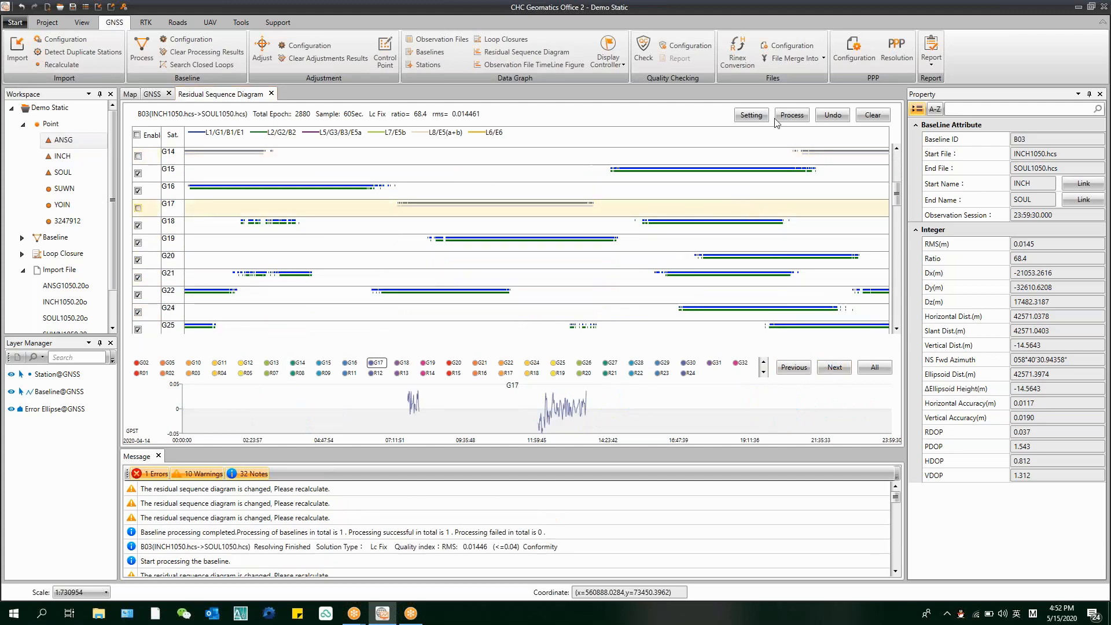
{"action": "left_click", "coordinate": [790, 116]}
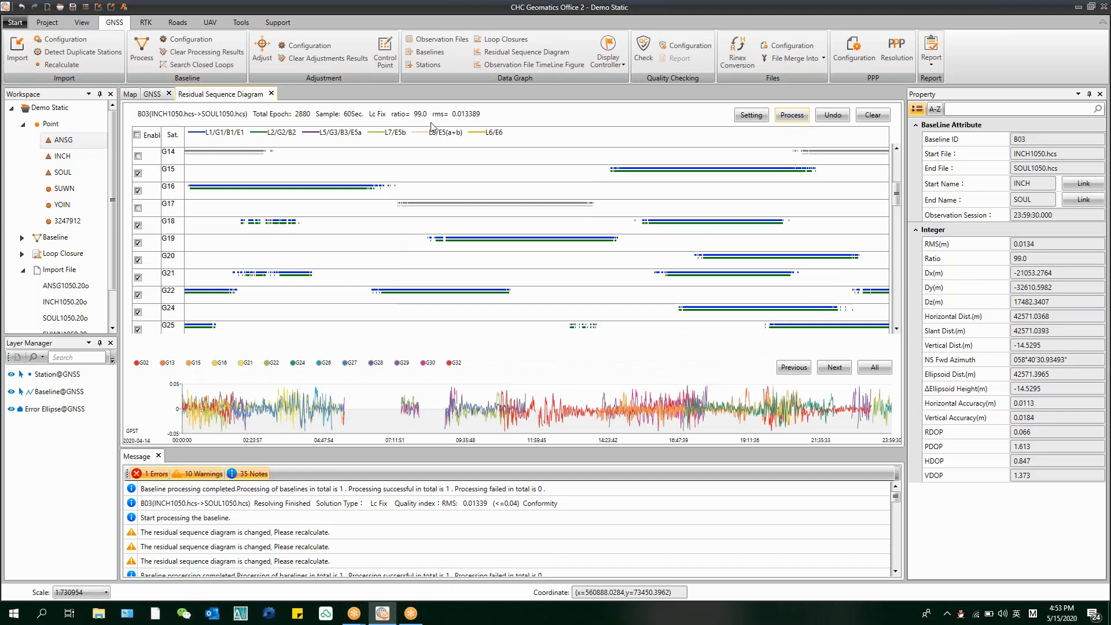
Step: Return to the baseline list and compare the ratio and RMS of the solved baselines B01 to B05
{"action": "left_click", "coordinate": [152, 93]}
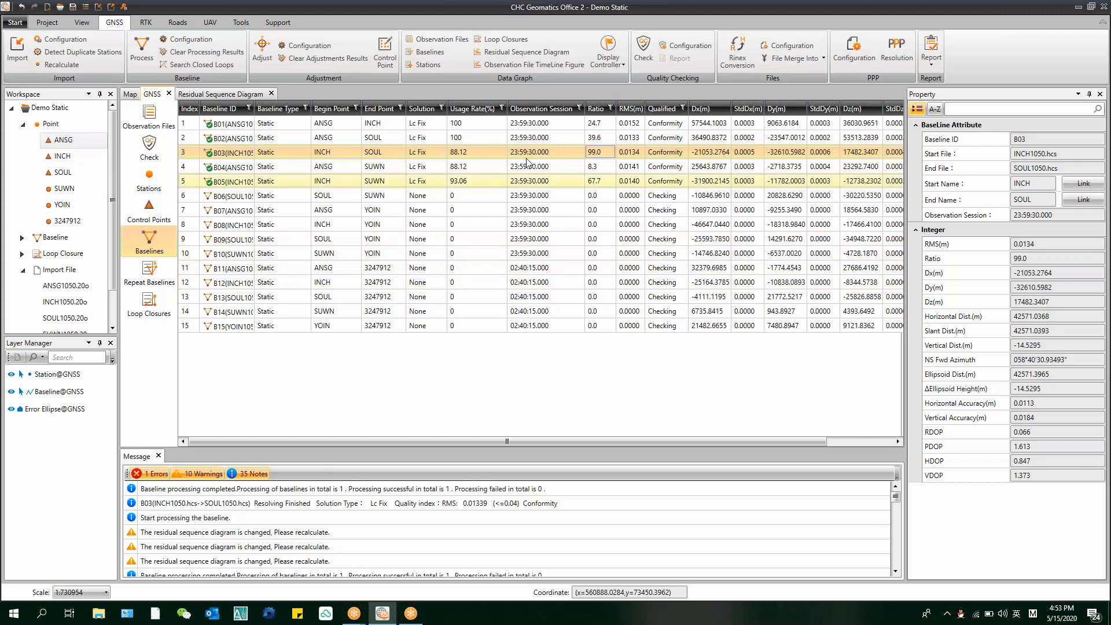
{"action": "left_click", "coordinate": [474, 180]}
{"action": "left_click", "coordinate": [531, 154]}
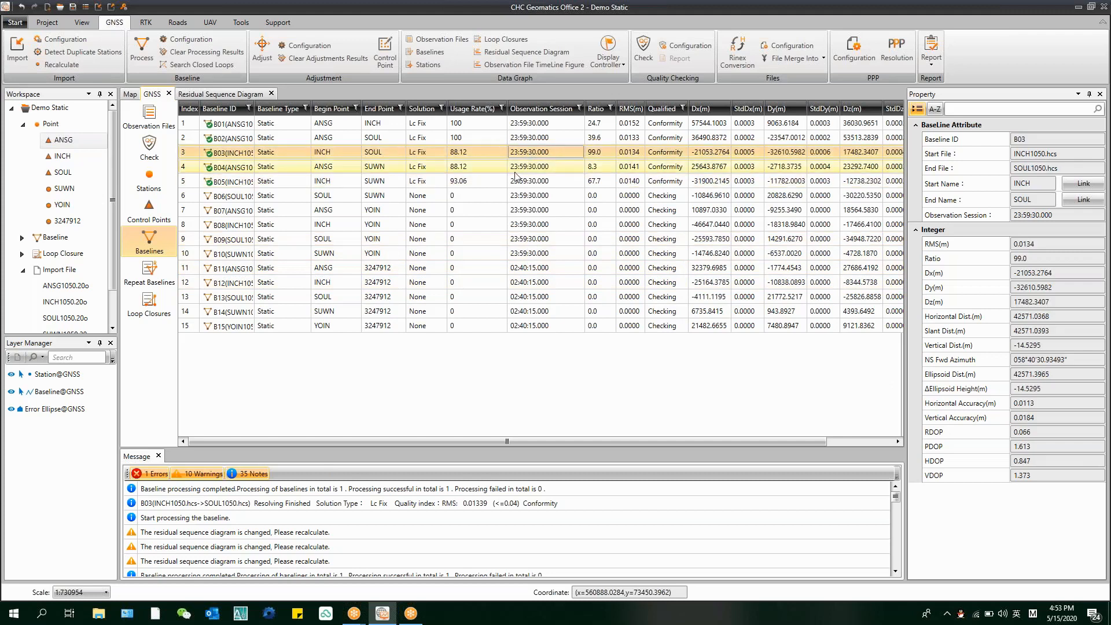
{"action": "left_click", "coordinate": [518, 168]}
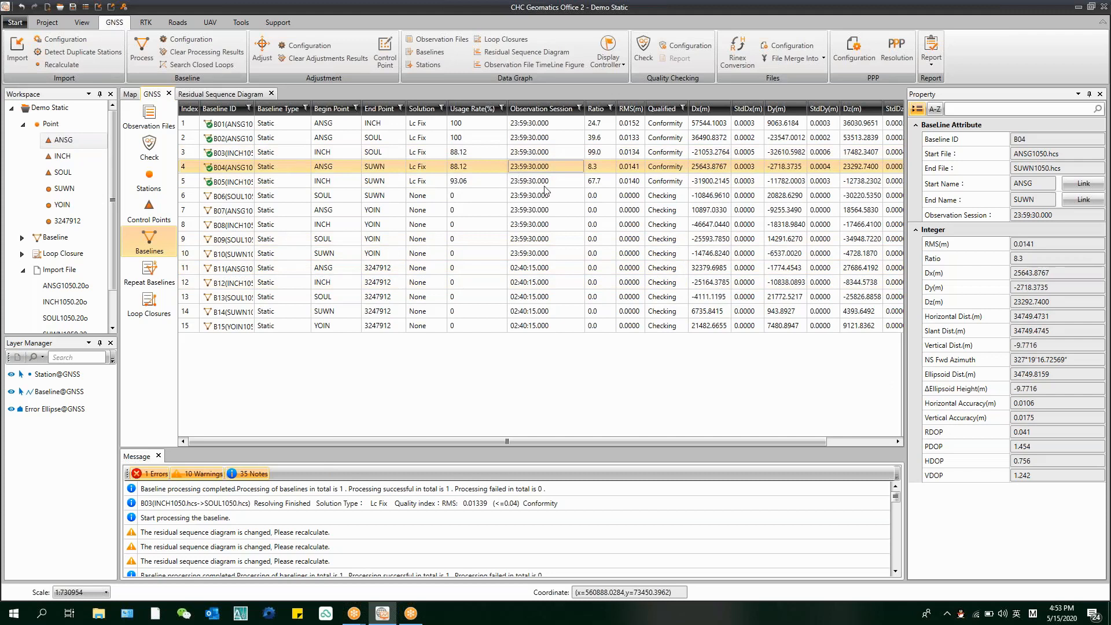
{"action": "left_click", "coordinate": [586, 183]}
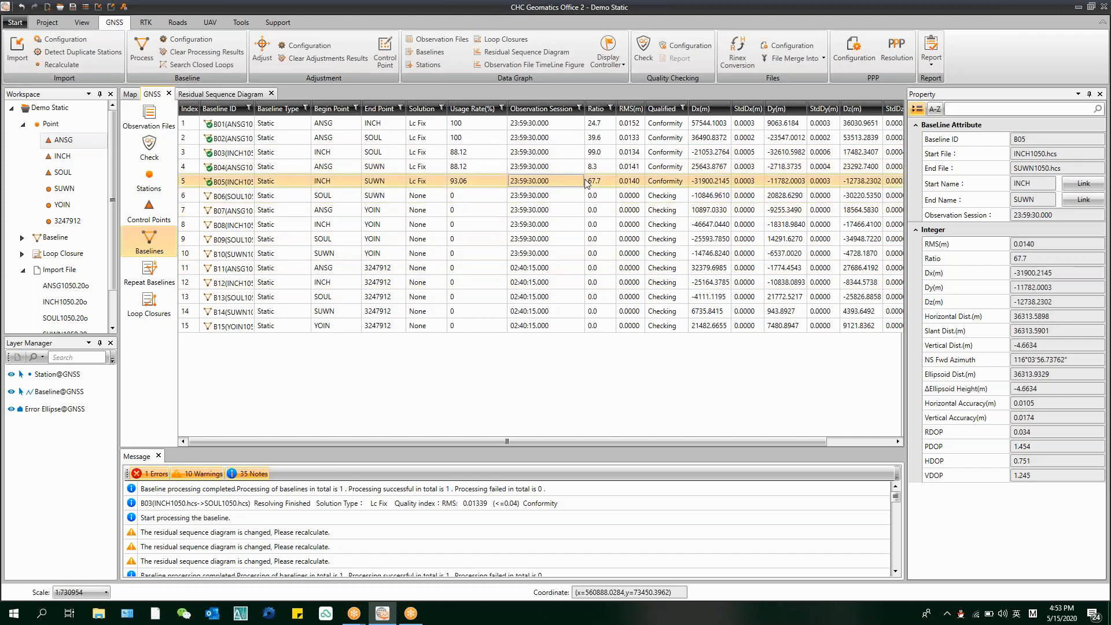
{"action": "left_click", "coordinate": [588, 128]}
{"action": "left_click", "coordinate": [593, 139]}
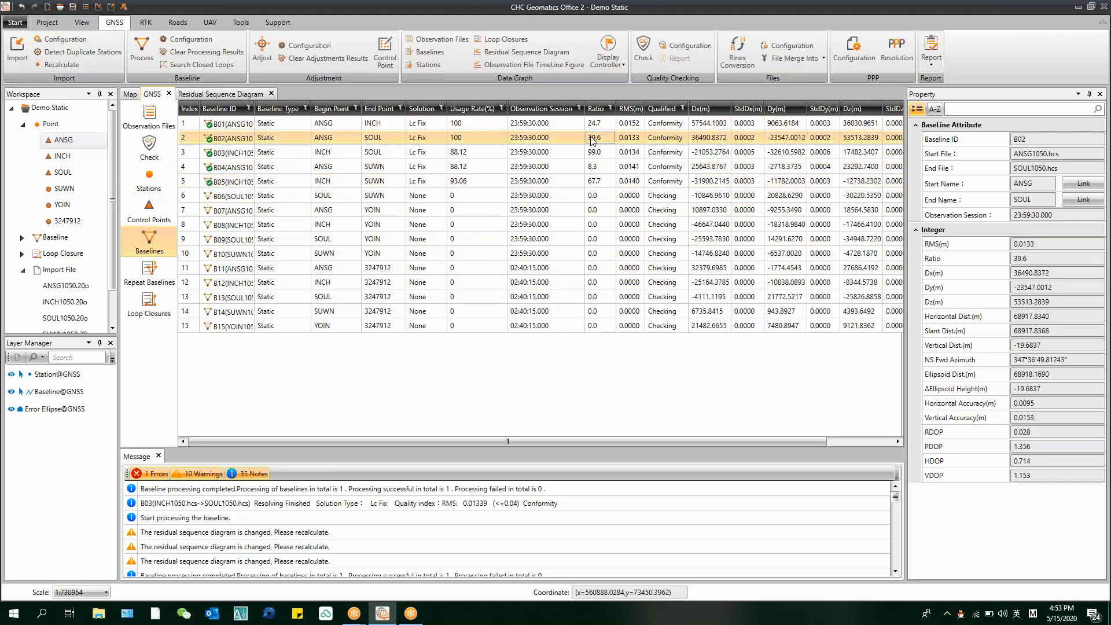
{"action": "left_click", "coordinate": [587, 168]}
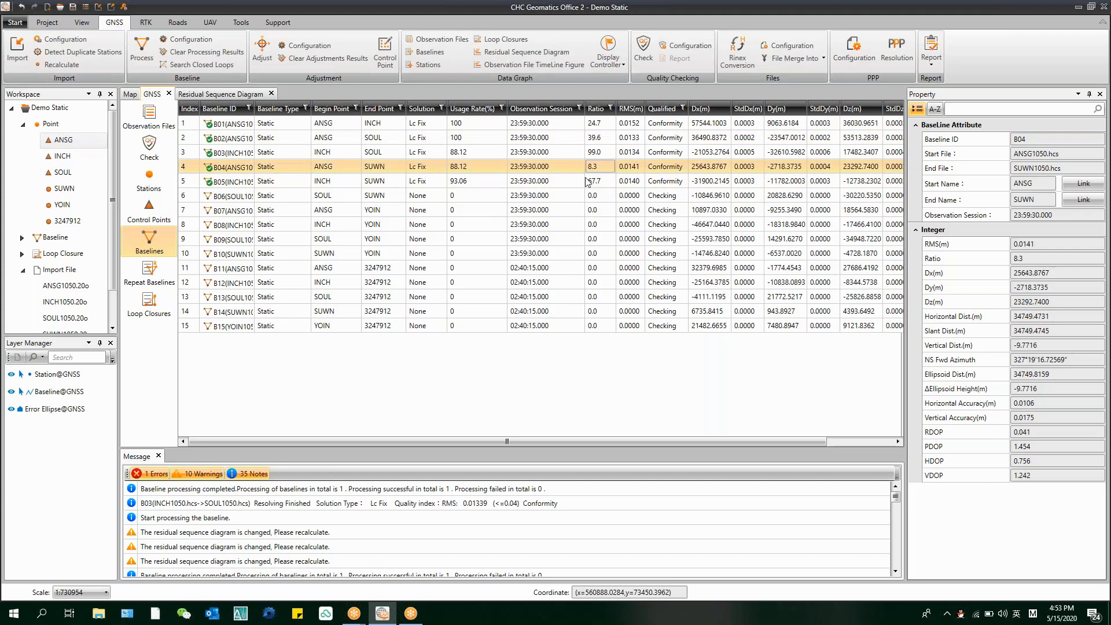
Step: Select the unprocessed baselines B06 to B15 and process only those selected baselines
{"action": "left_click", "coordinate": [586, 197]}
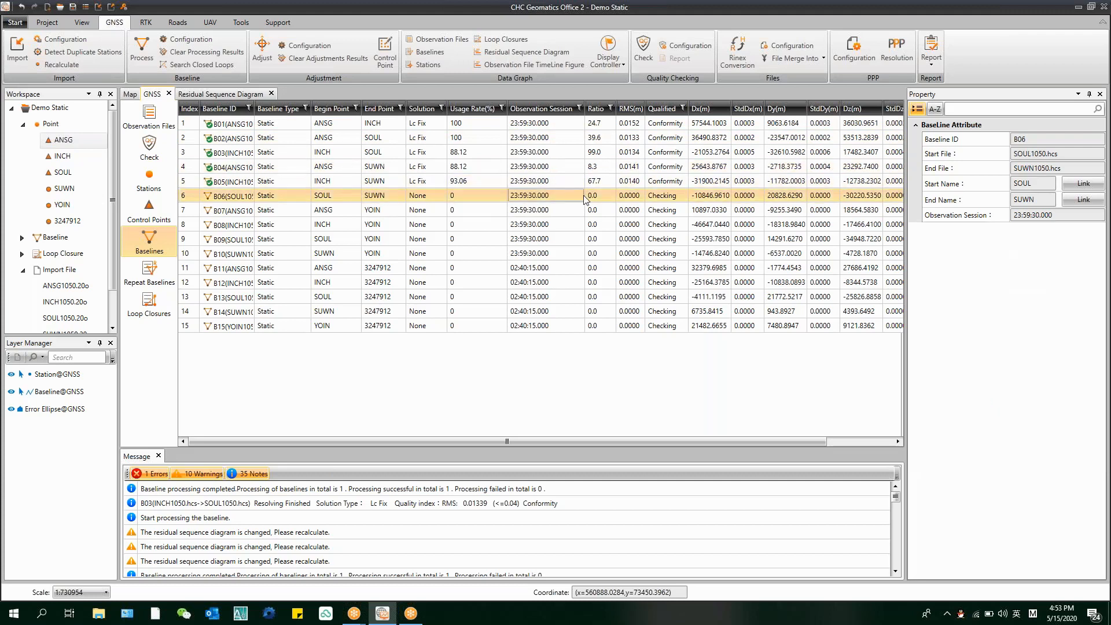
{"action": "left_click", "coordinate": [567, 225]}
{"action": "left_click", "coordinate": [541, 198]}
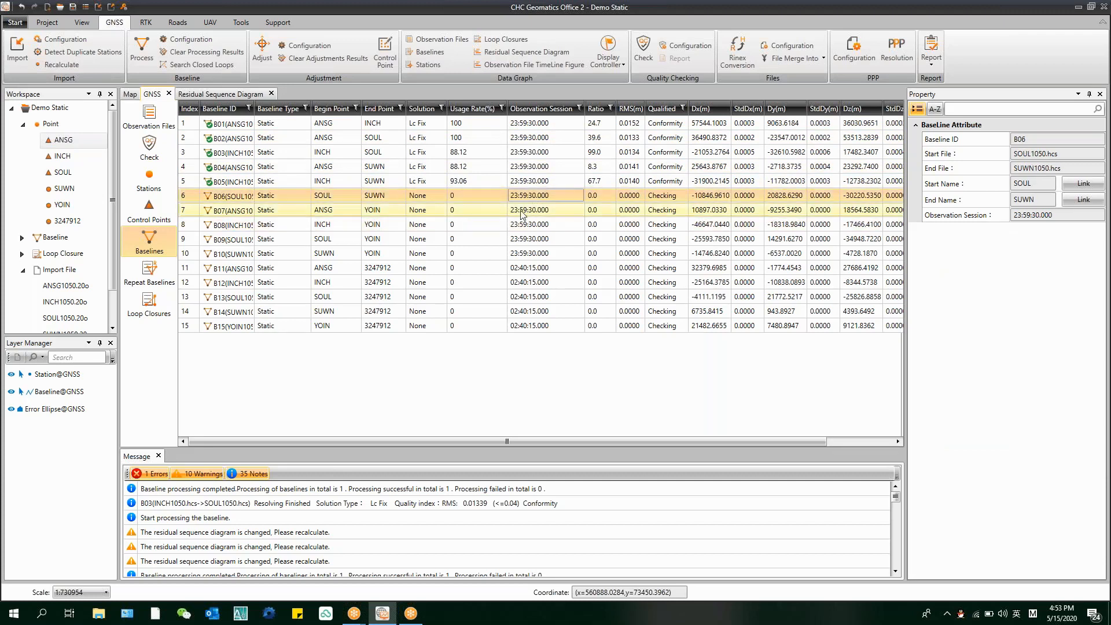
{"action": "left_click_drag", "start_coordinate": [511, 215], "coordinate": [547, 327]}
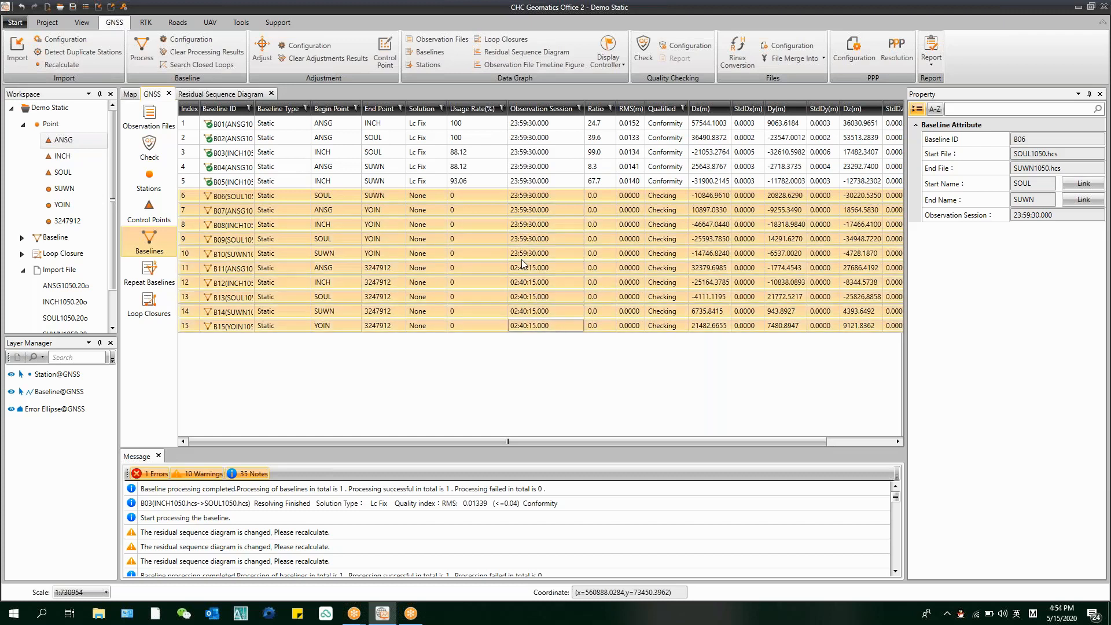
{"action": "right_click", "coordinate": [513, 241]}
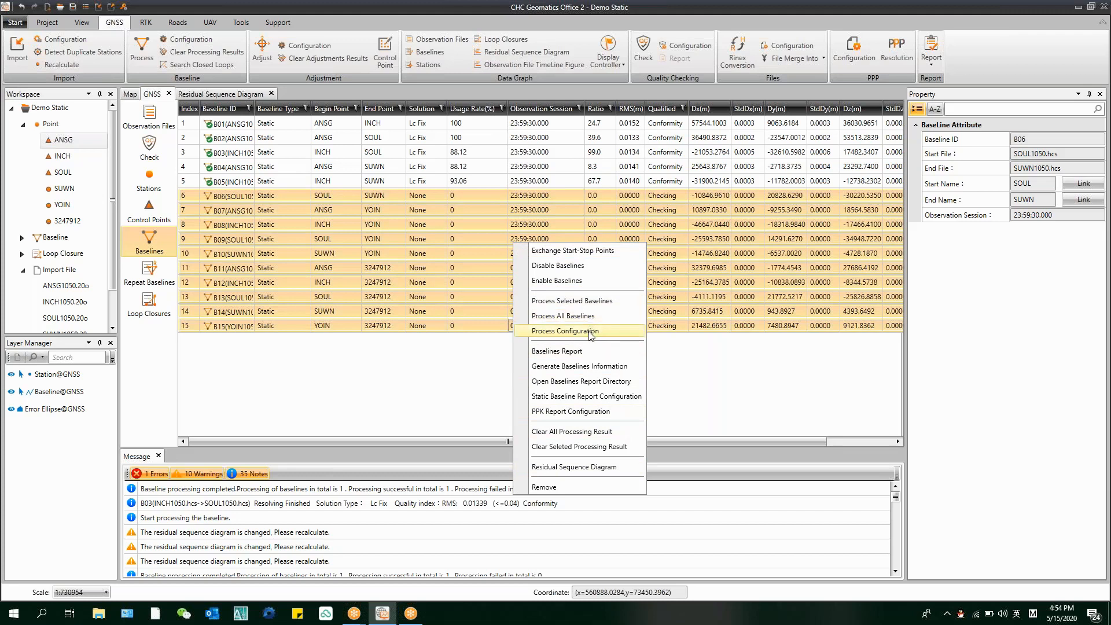
{"action": "left_click", "coordinate": [607, 300]}
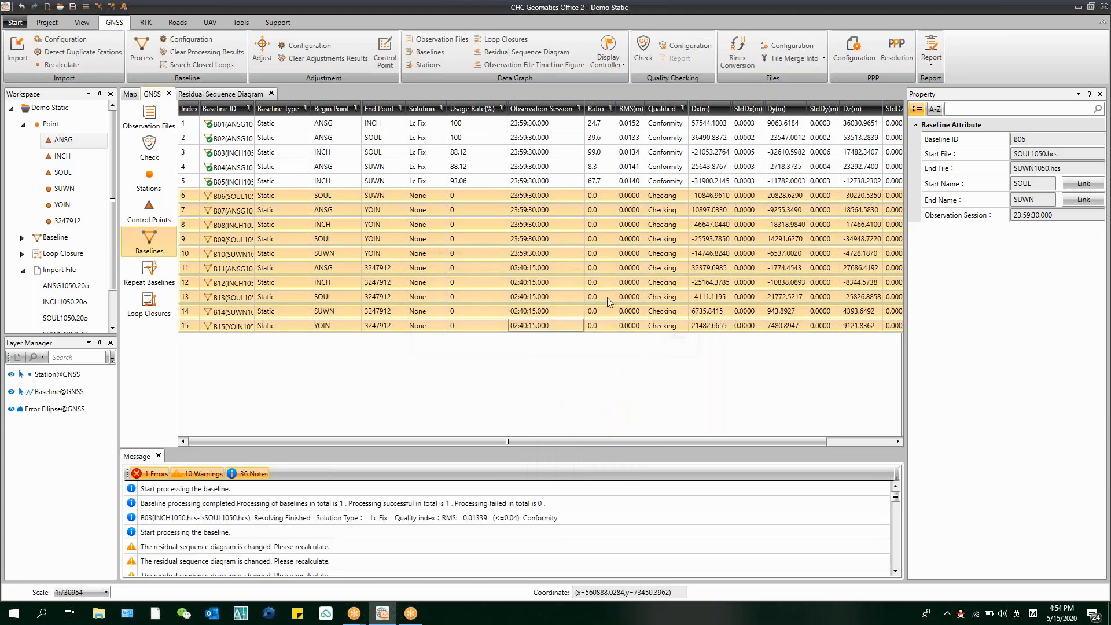
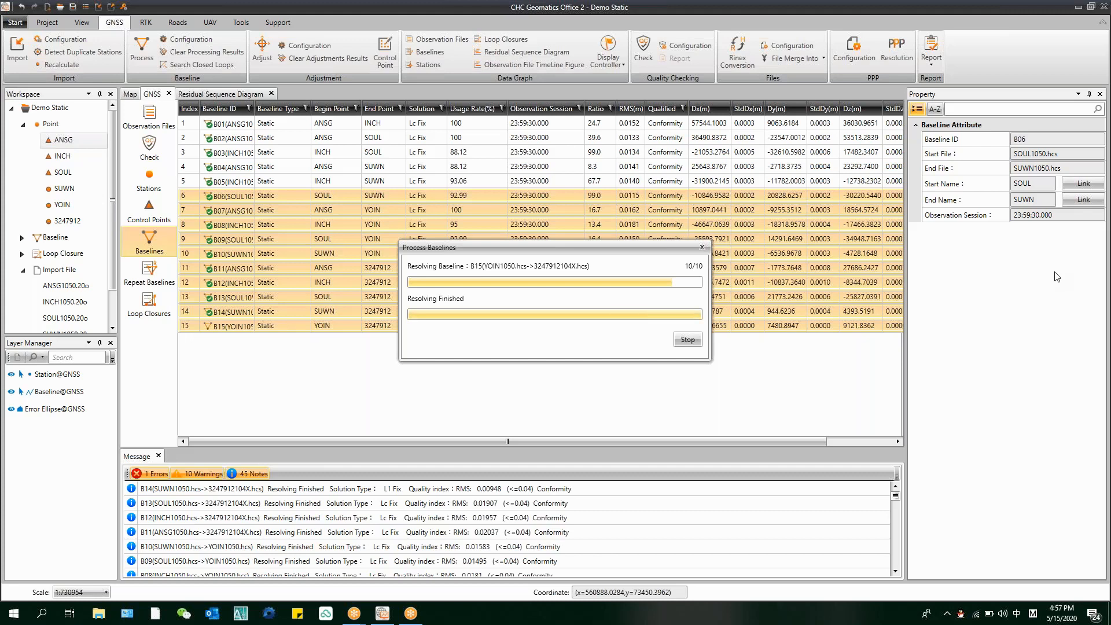
Step: Compare the ratio and RMS of the baselines ending at station 3247912, singling out B11, B12, B13 and B15
{"action": "left_click", "coordinate": [516, 271]}
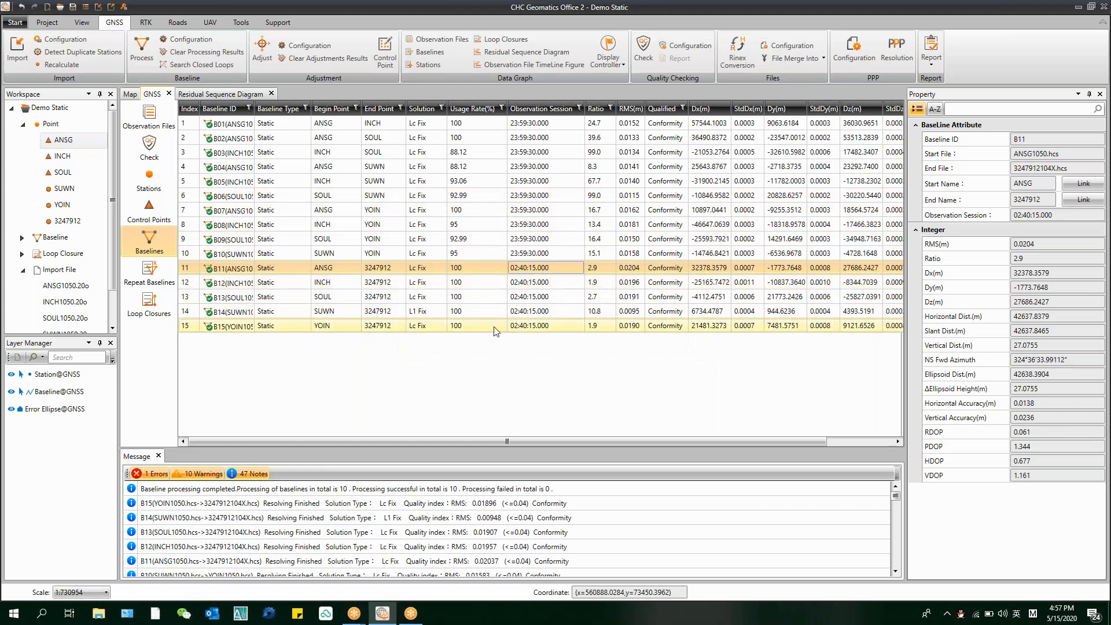
{"action": "left_click", "coordinate": [495, 327]}
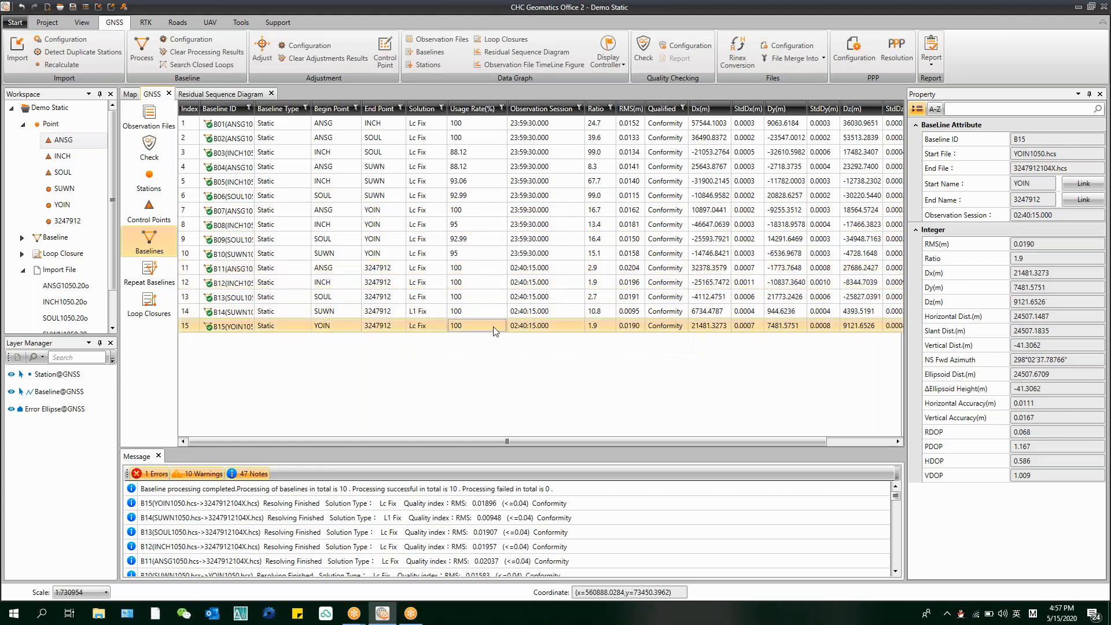
{"action": "left_click", "coordinate": [492, 294]}
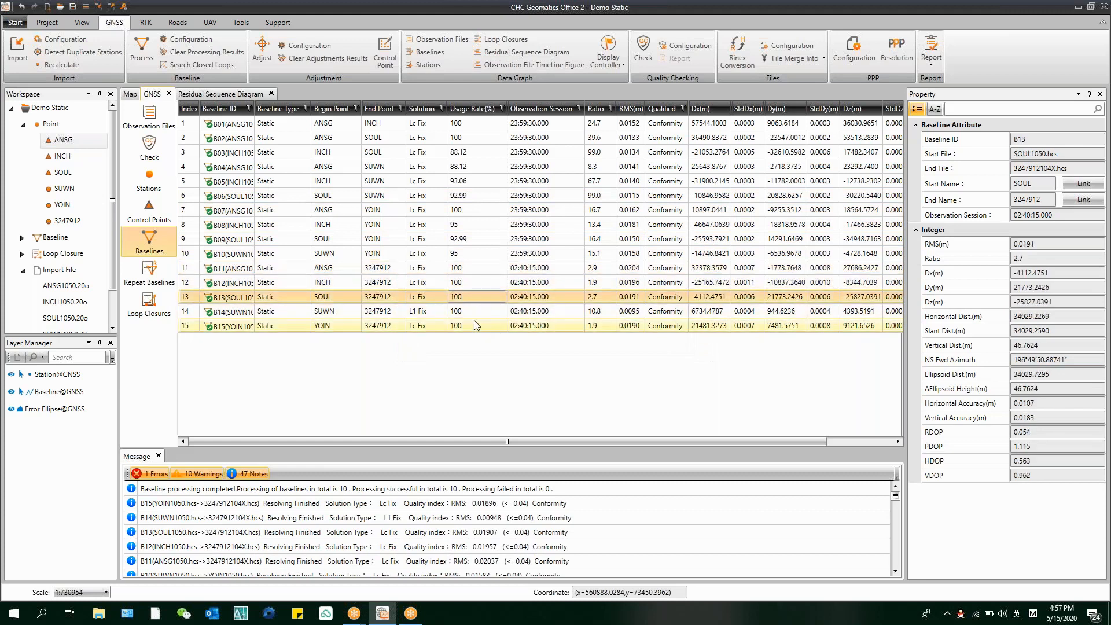
{"action": "left_click", "coordinate": [473, 325]}
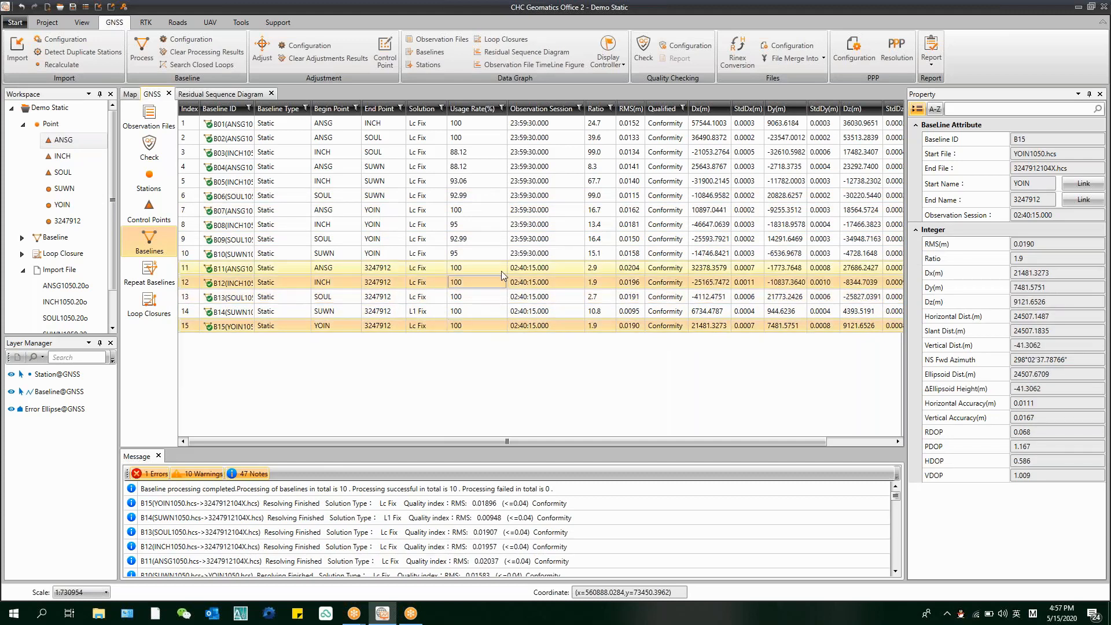
{"action": "left_click", "coordinate": [498, 281], "text": "ctrl"}
{"action": "left_click", "coordinate": [501, 271], "text": "ctrl"}
{"action": "left_click", "coordinate": [474, 297], "text": "ctrl"}
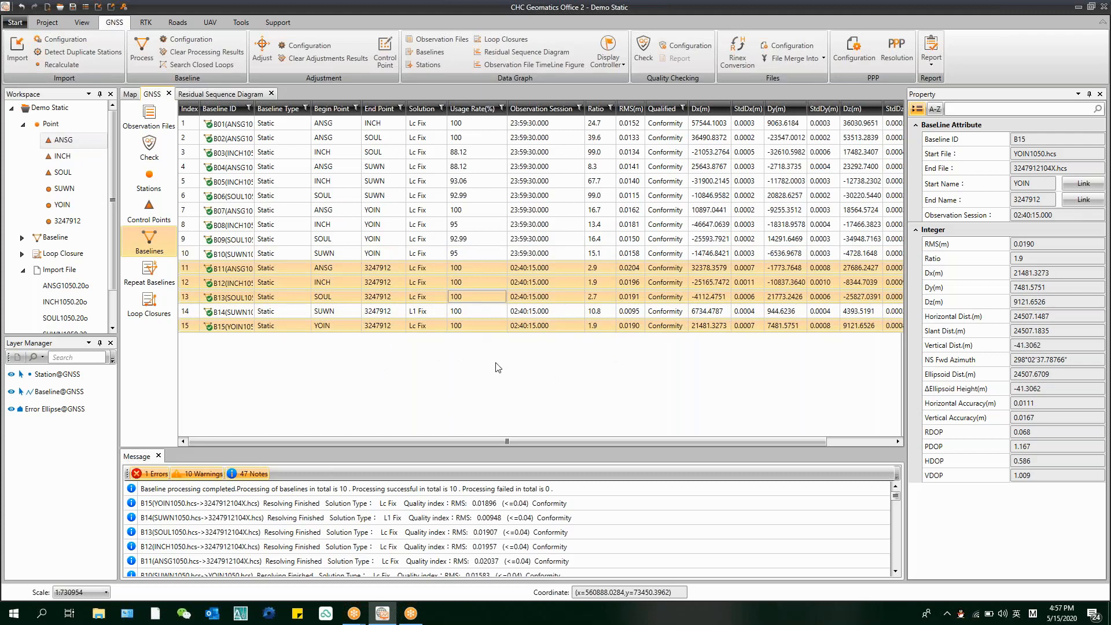
Step: Check the processing and residual options available for baseline B15 and review the results of B11 to B13 alongside it
{"action": "left_click", "coordinate": [504, 326]}
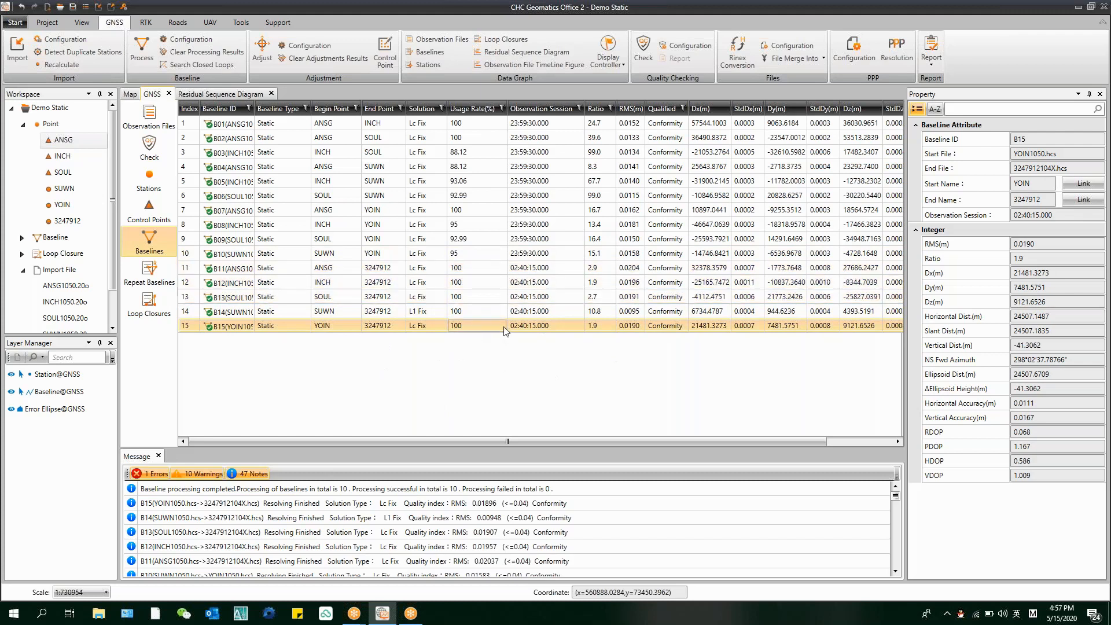
{"action": "right_click", "coordinate": [504, 327]}
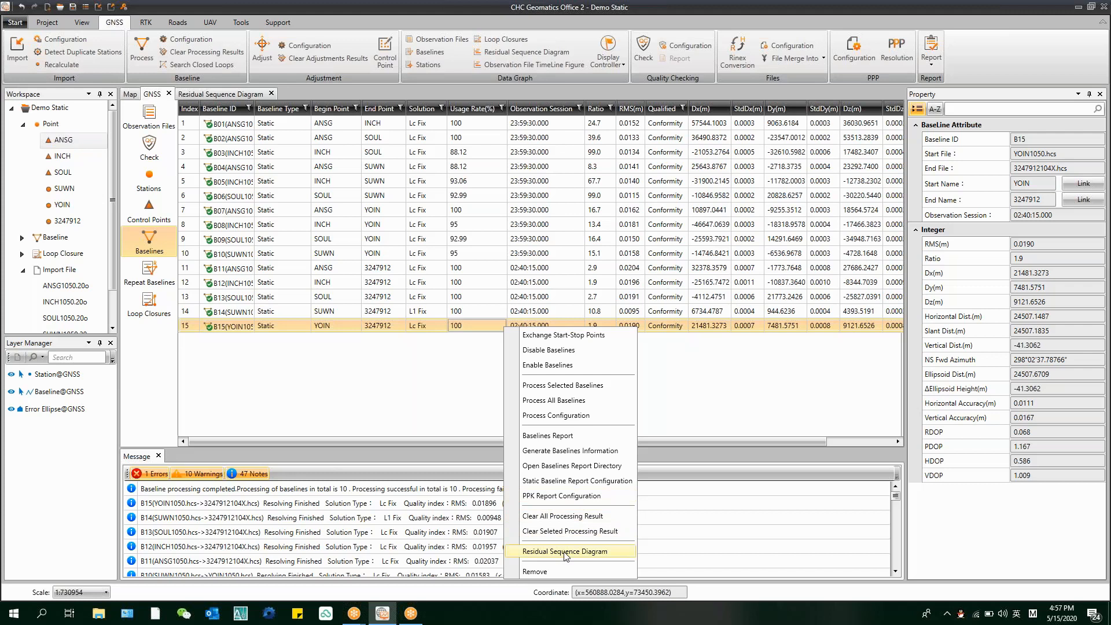
{"action": "key", "text": "Escape"}
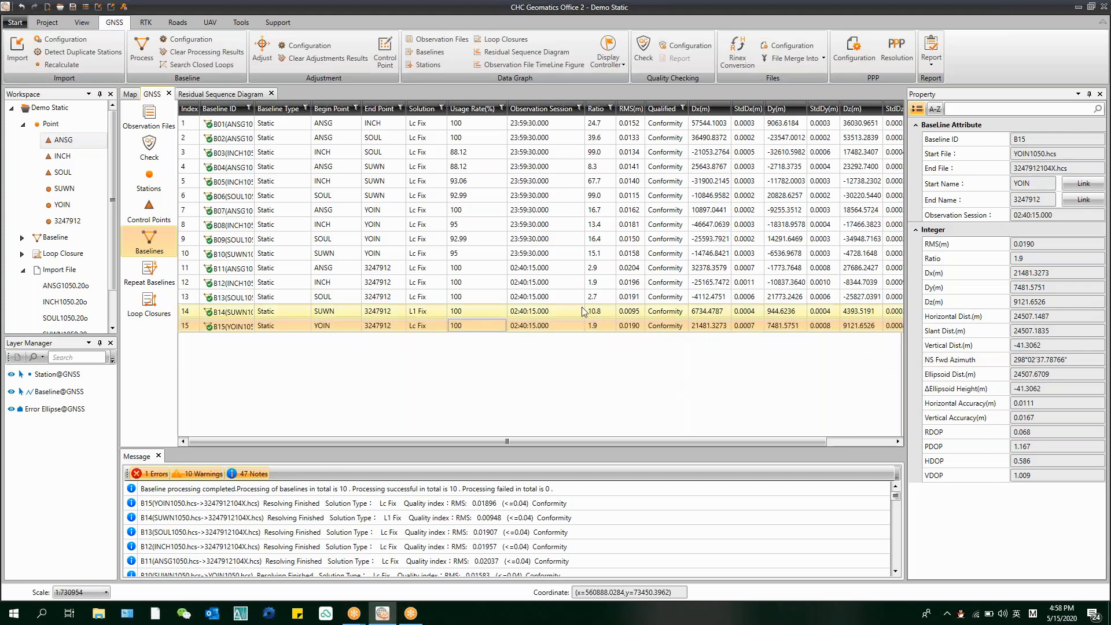
{"action": "left_click_drag", "start_coordinate": [576, 300], "coordinate": [564, 270]}
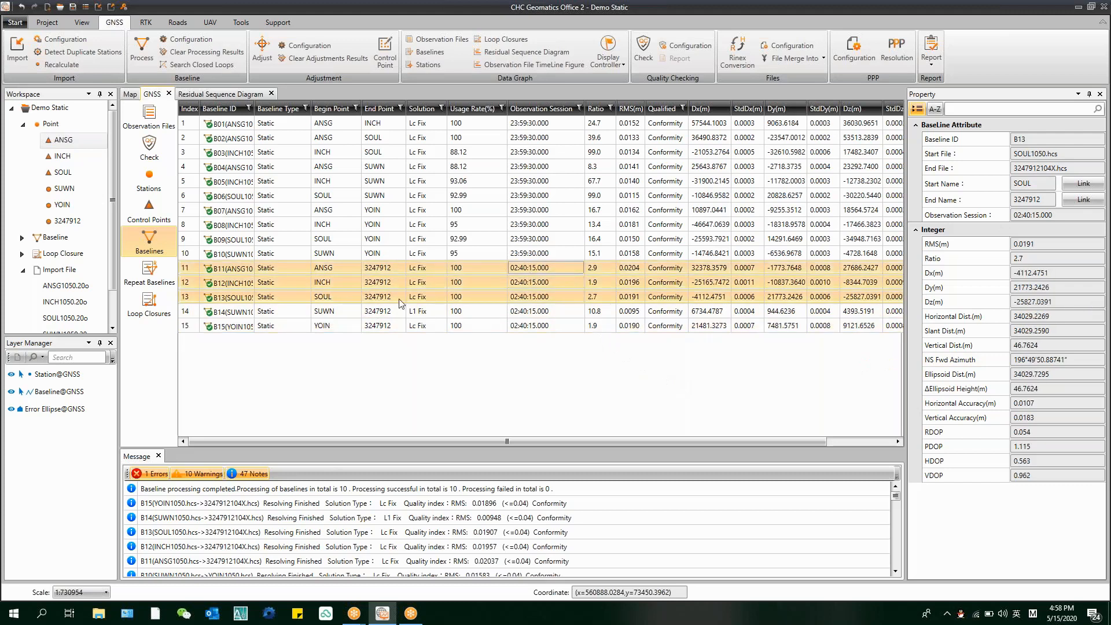
{"action": "left_click", "coordinate": [360, 327]}
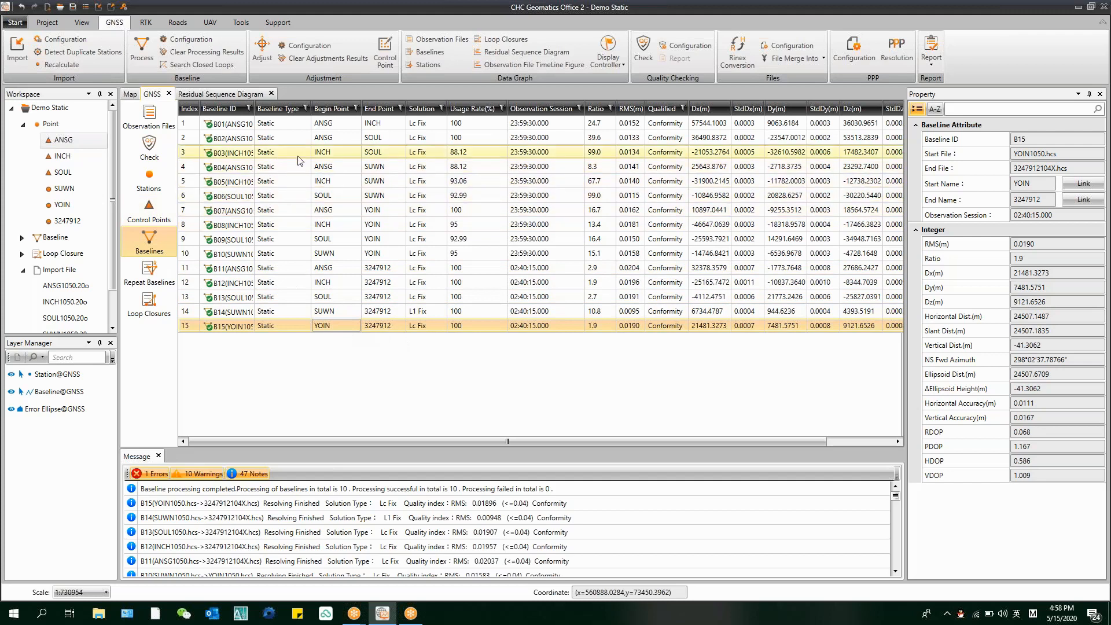
Step: Confirm the network adjustment configuration and run the net adjustment in Auto Adjustment mode
{"action": "left_click", "coordinate": [299, 50]}
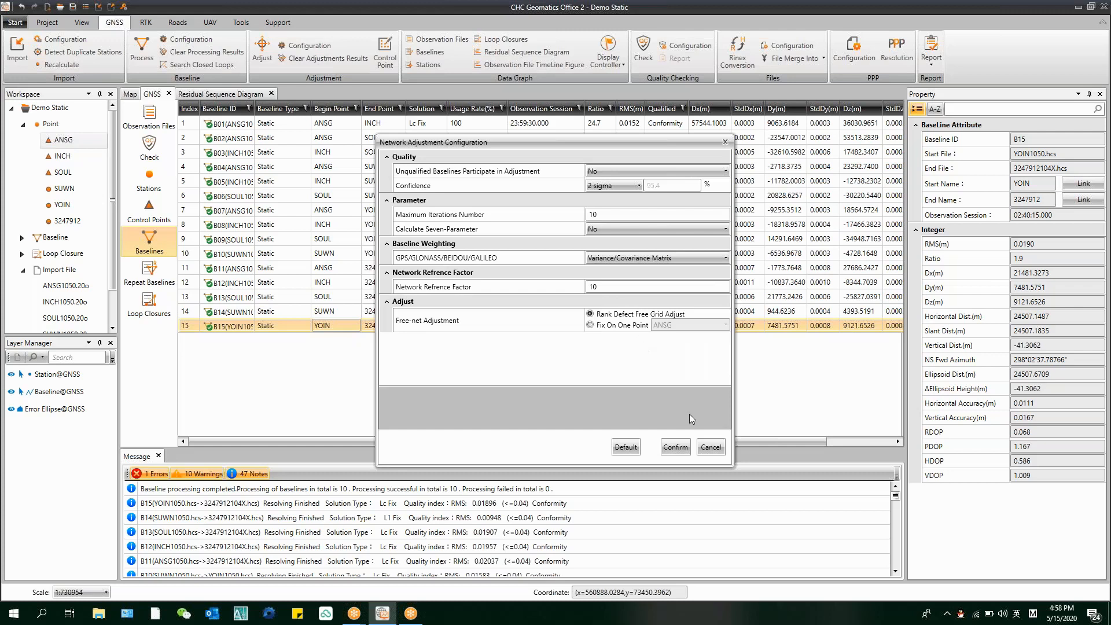
{"action": "key", "text": "Return"}
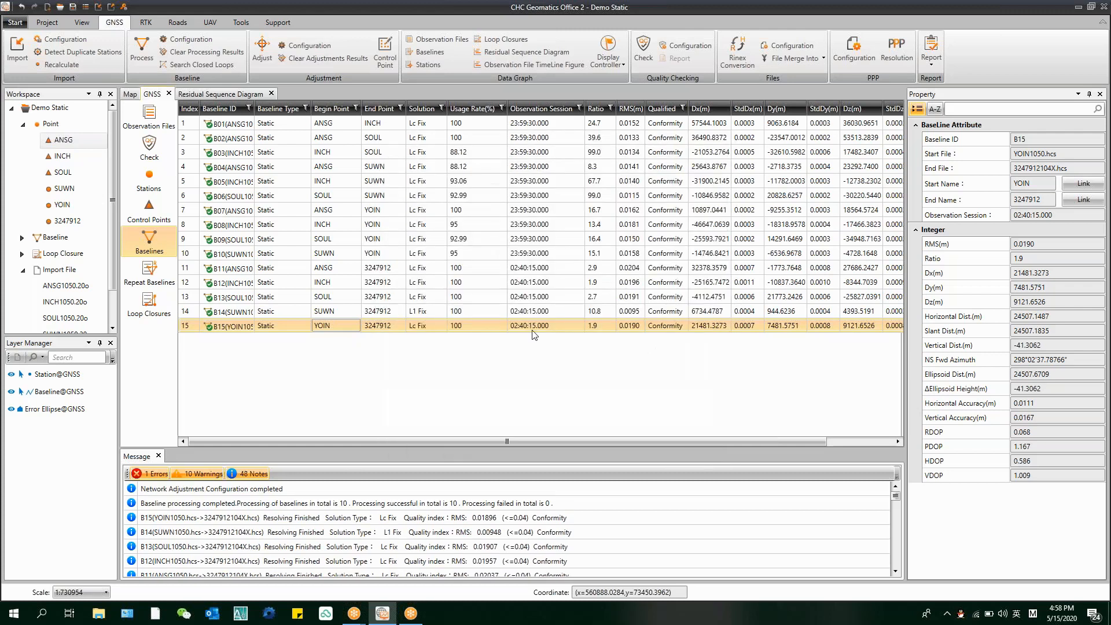
{"action": "left_click", "coordinate": [268, 61]}
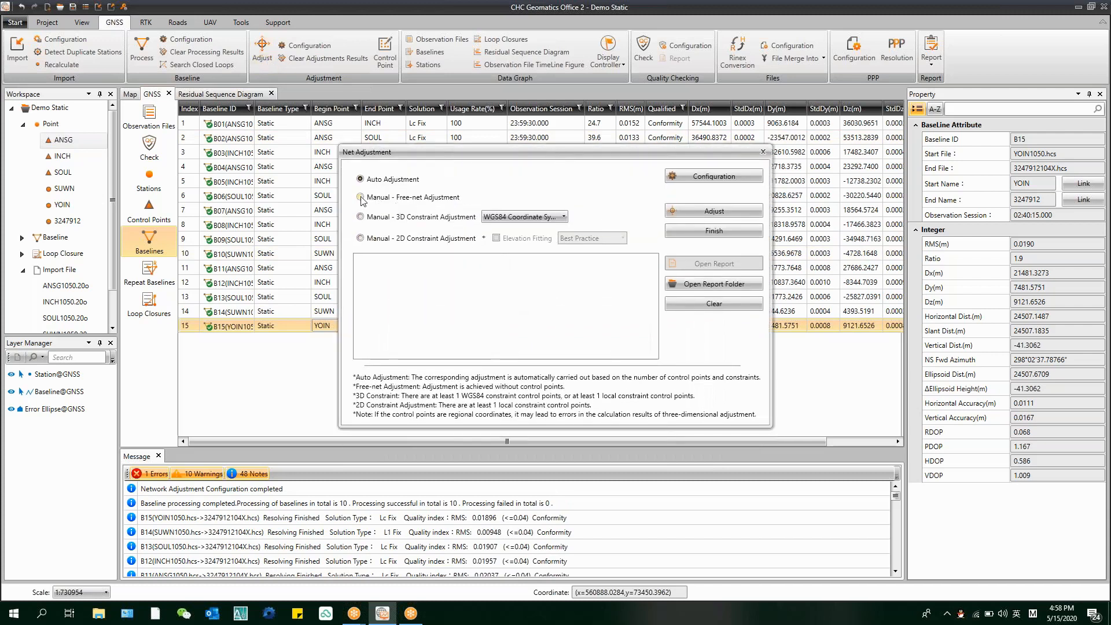
{"action": "left_click", "coordinate": [375, 219]}
{"action": "left_click", "coordinate": [383, 199]}
{"action": "left_click", "coordinate": [382, 184]}
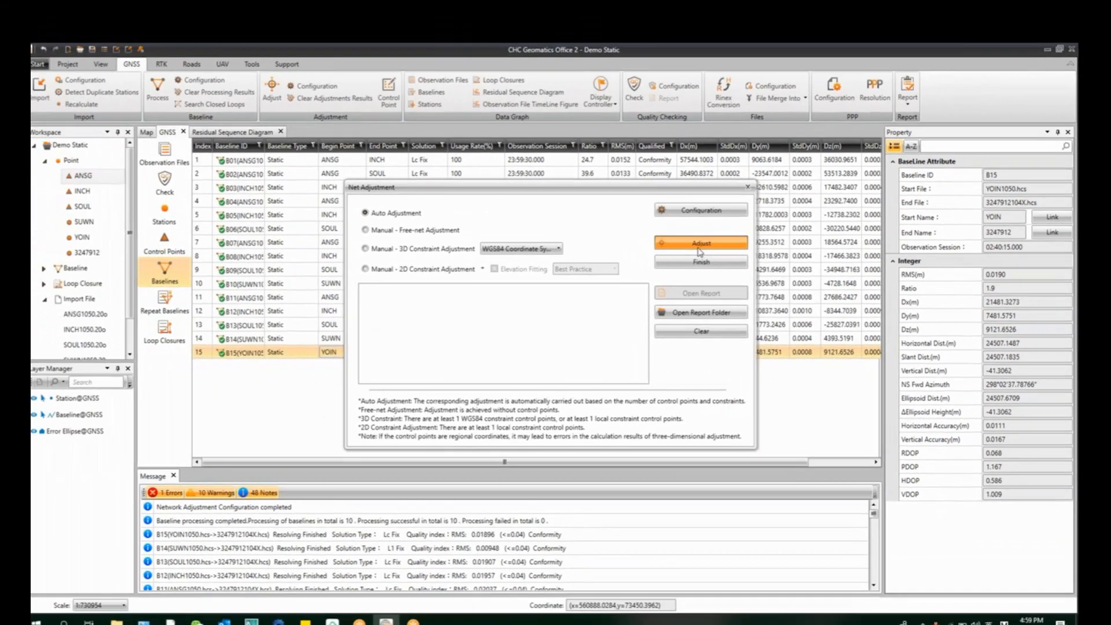
{"action": "left_click", "coordinate": [624, 230]}
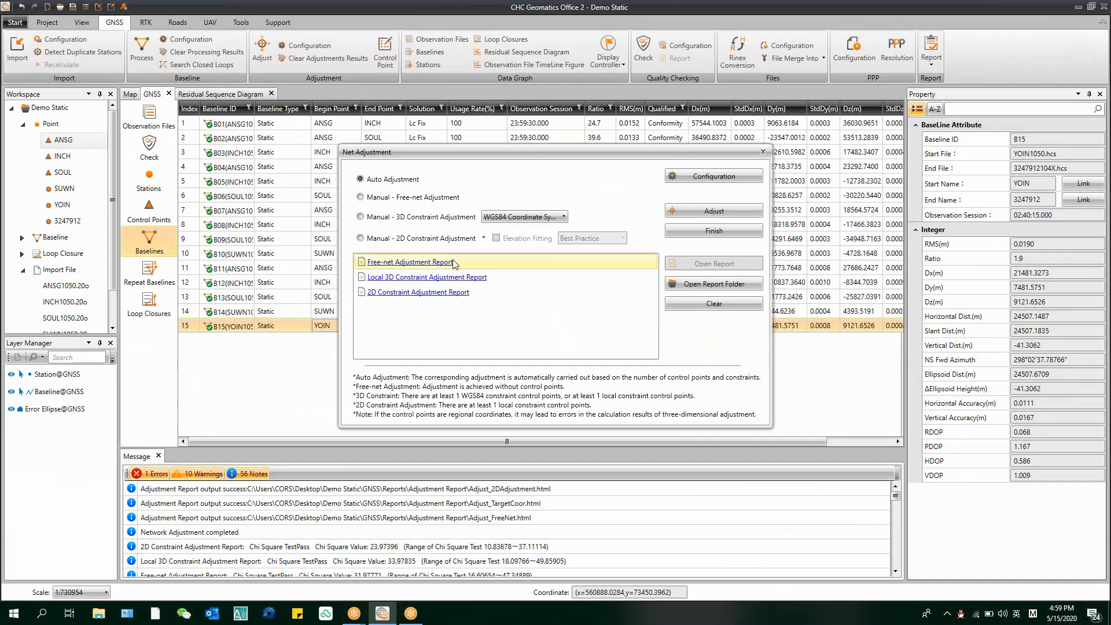
Step: Examine the manual free-net, 3D constraint and 2D constraint adjustment modes, restore Auto Adjustment, and close the net adjustment dialog
{"action": "left_click", "coordinate": [365, 200]}
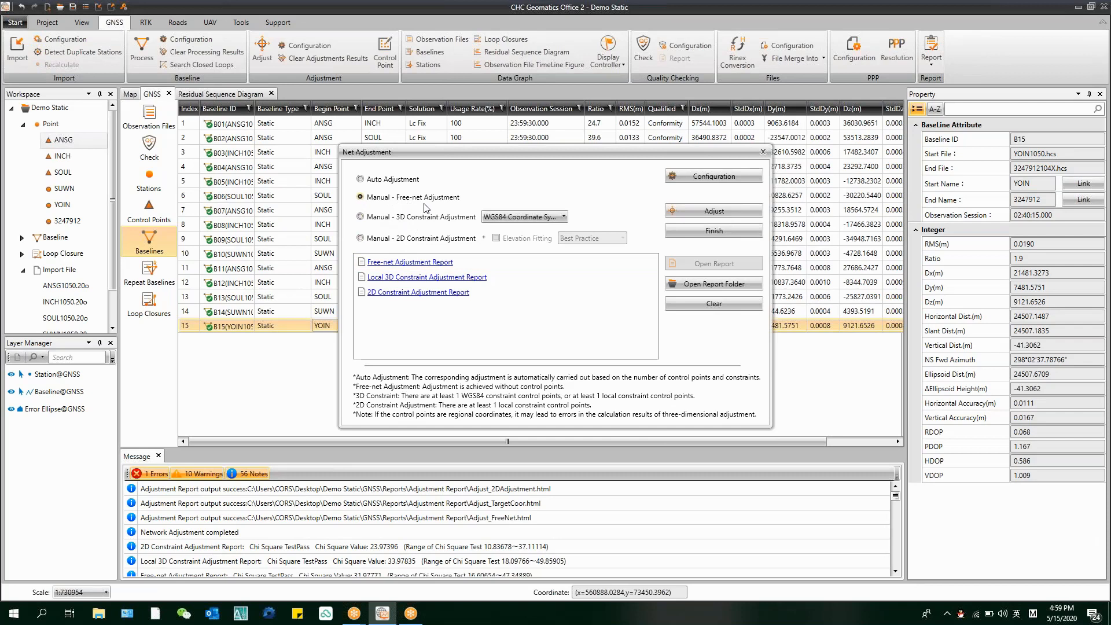
{"action": "left_click", "coordinate": [417, 220]}
{"action": "left_click", "coordinate": [525, 218]}
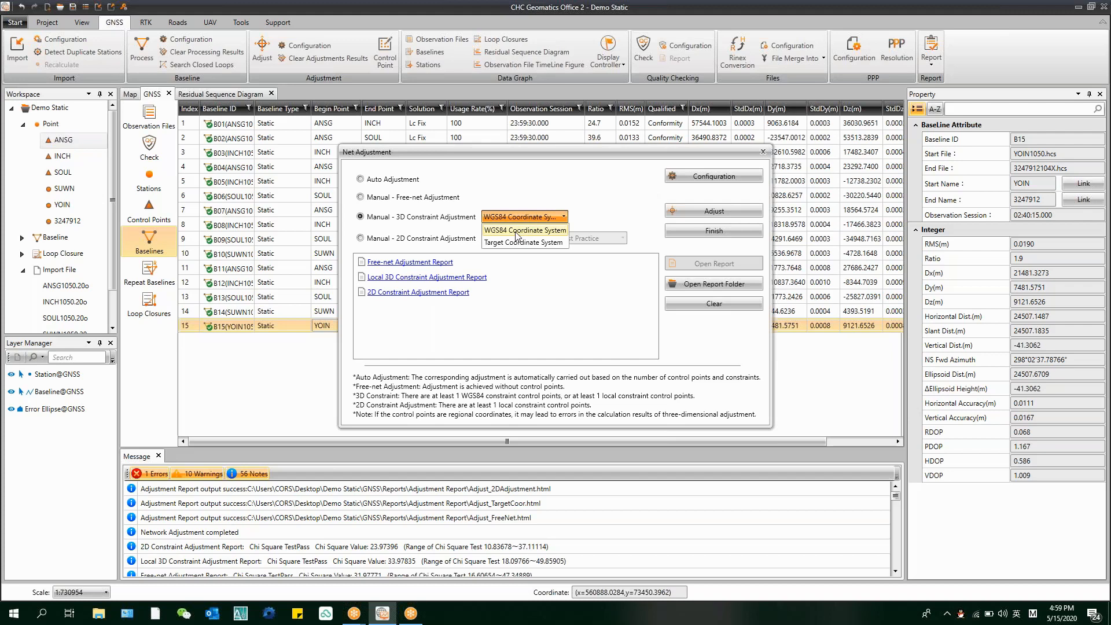
{"action": "left_click", "coordinate": [523, 275]}
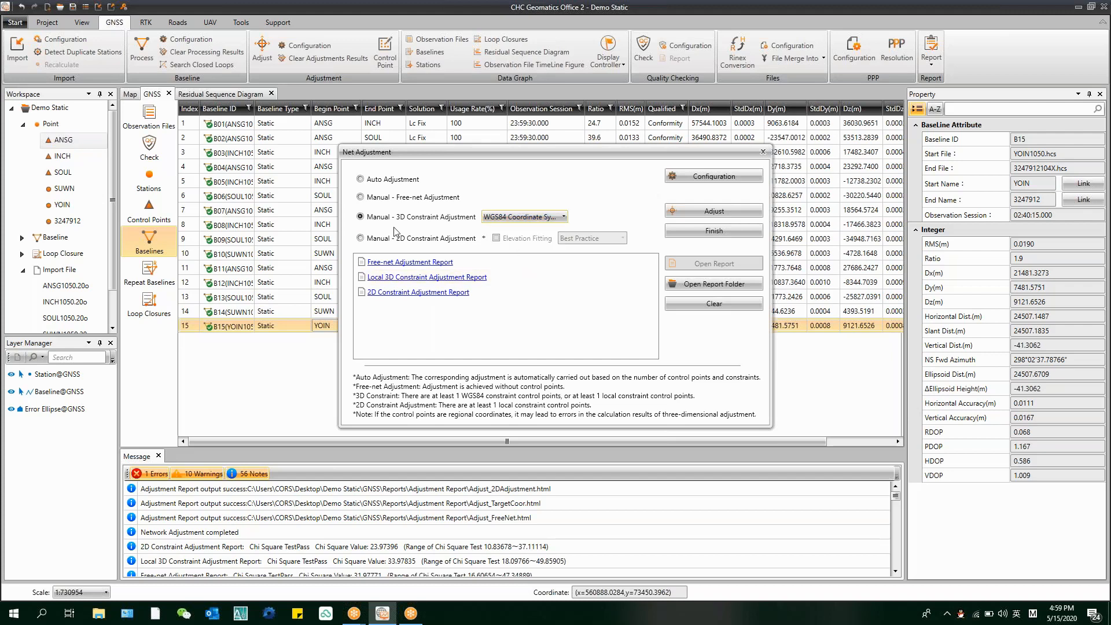
{"action": "left_click", "coordinate": [375, 242]}
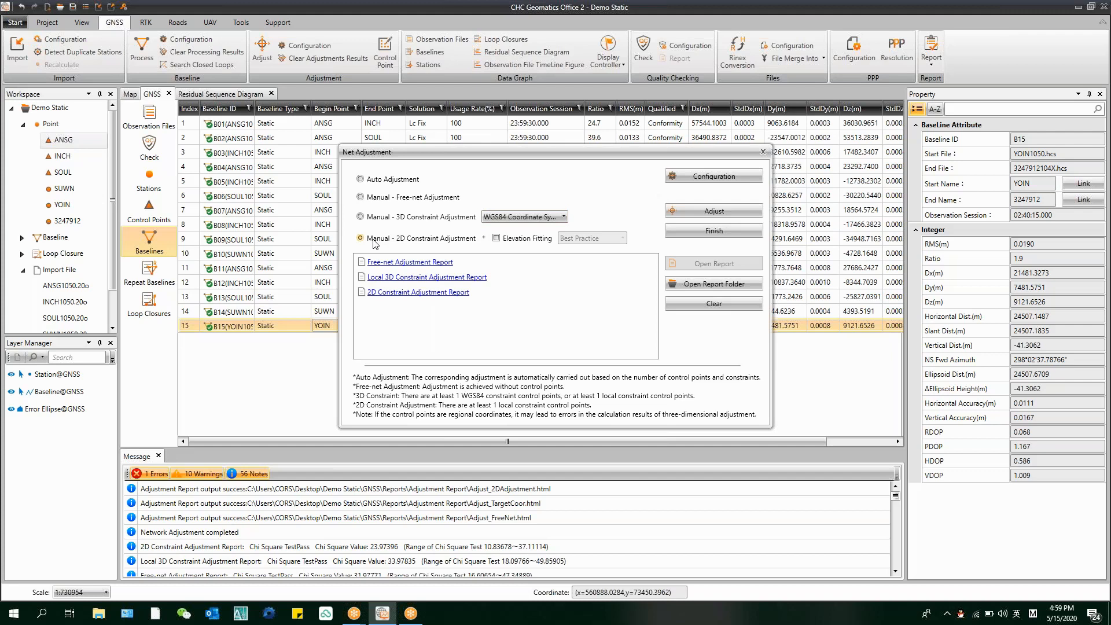
{"action": "left_click", "coordinate": [385, 182]}
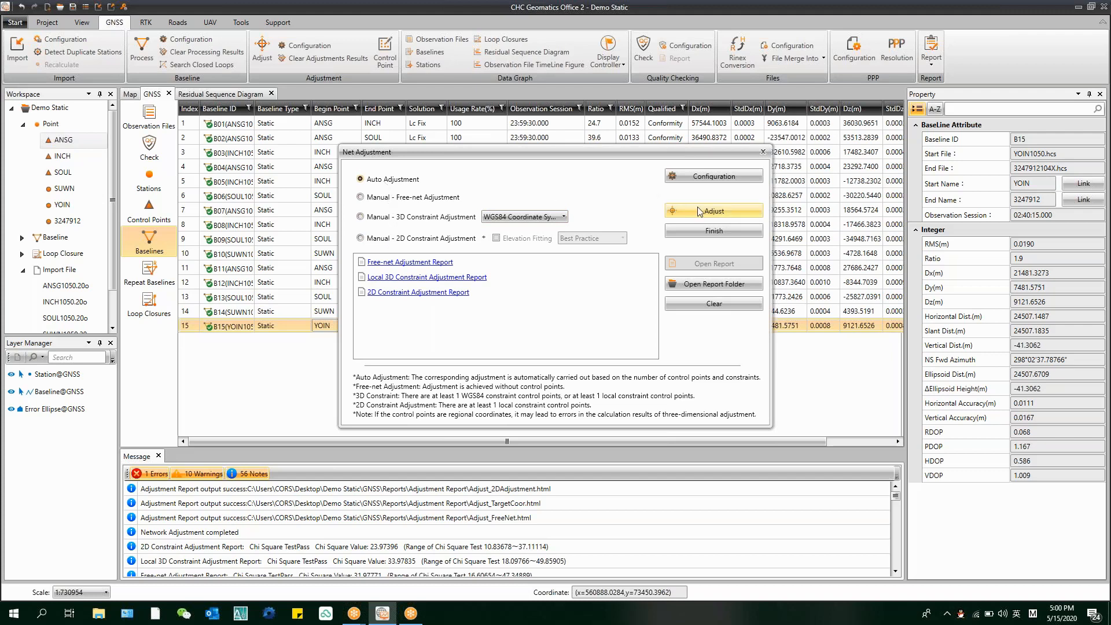
{"action": "left_click", "coordinate": [763, 153]}
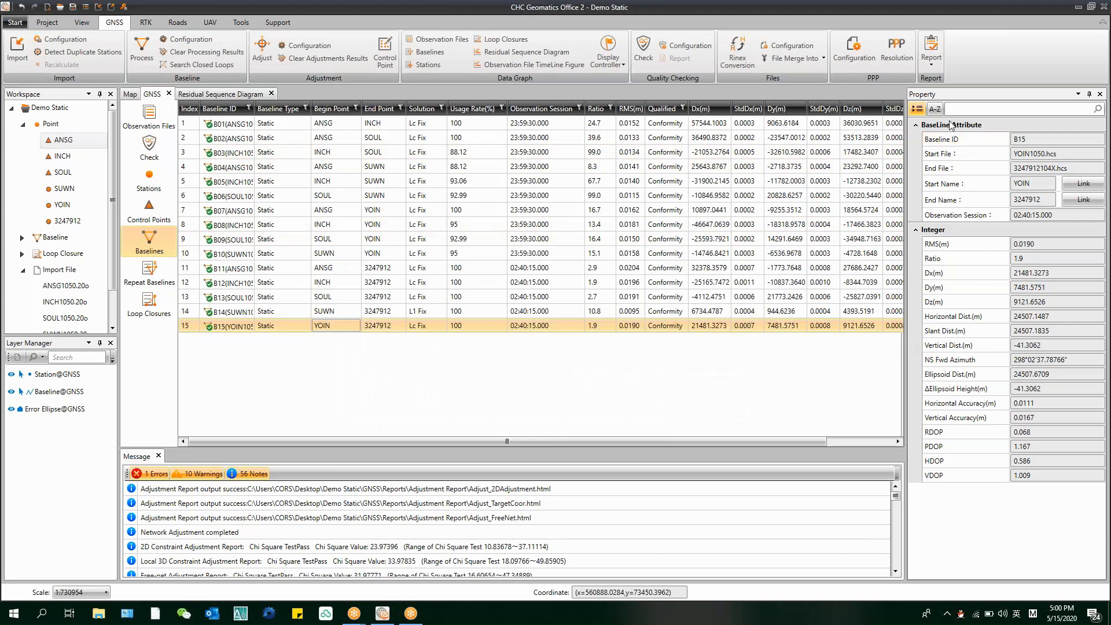
Step: Generate the station report in TXT format, review the station coordinates in Station.txt, and close the file
{"action": "left_click", "coordinate": [932, 66]}
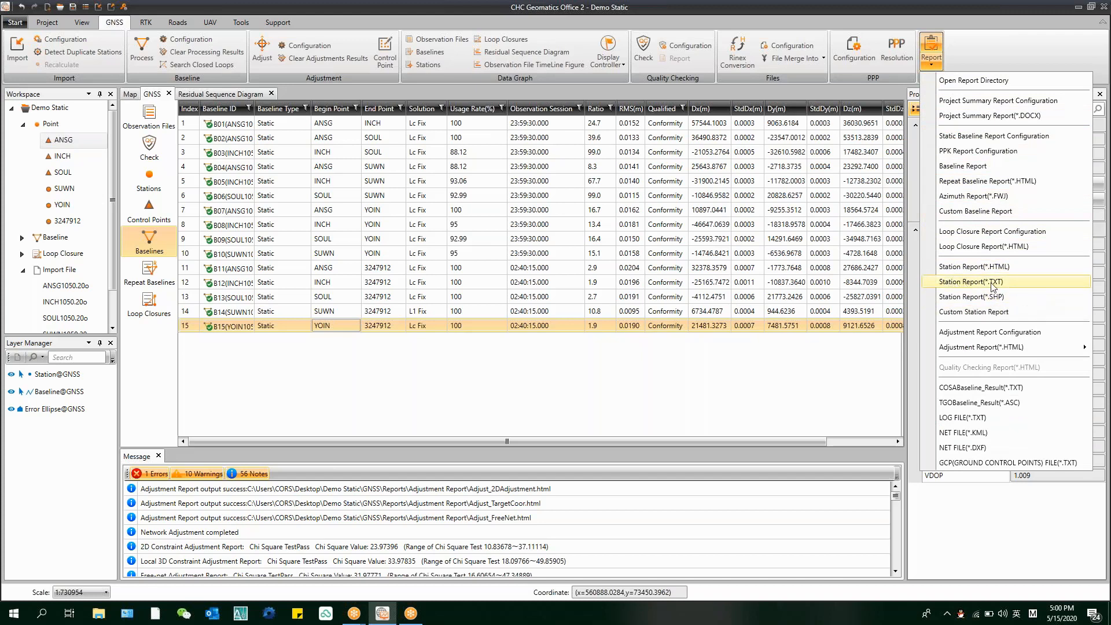
{"action": "left_click", "coordinate": [970, 282]}
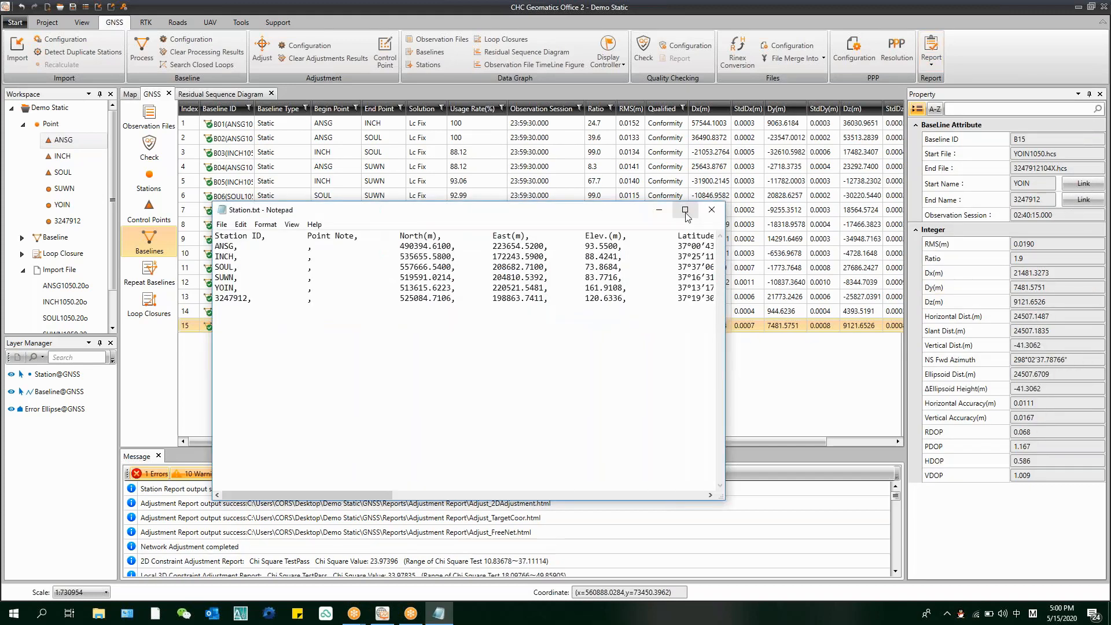
{"action": "left_click", "coordinate": [683, 210]}
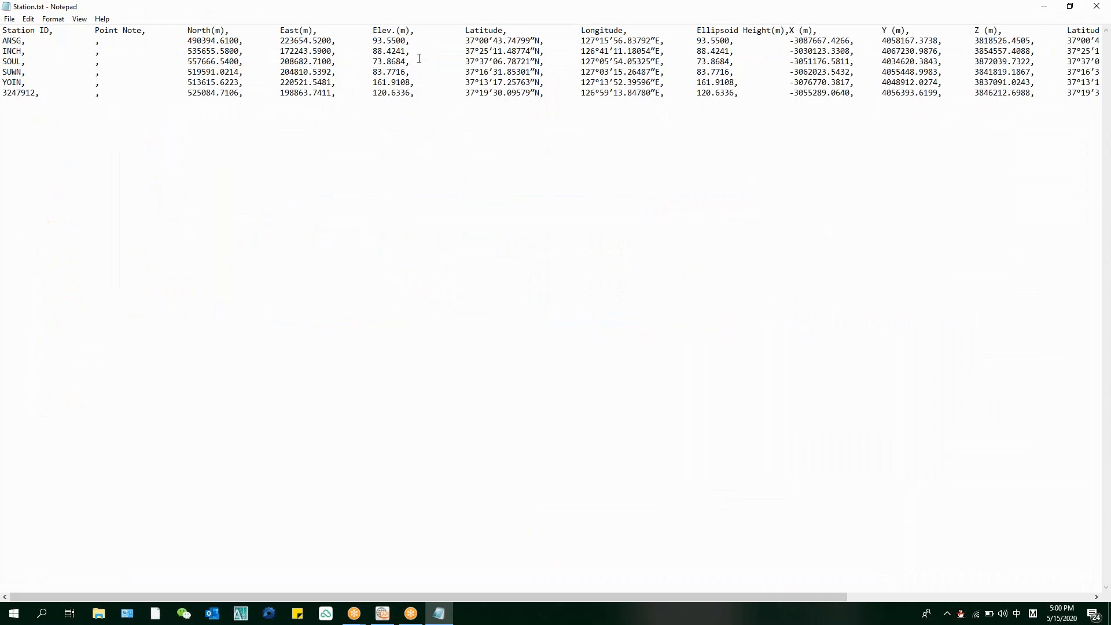
{"action": "left_click_drag", "start_coordinate": [603, 597], "coordinate": [848, 597]}
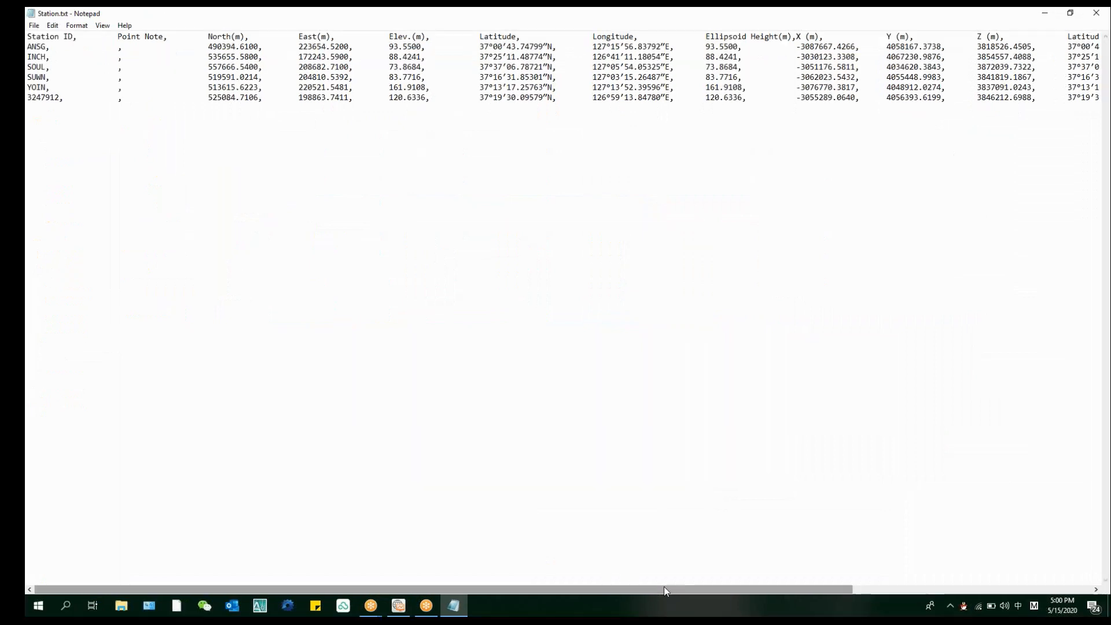
{"action": "left_click_drag", "start_coordinate": [890, 546], "coordinate": [684, 548]}
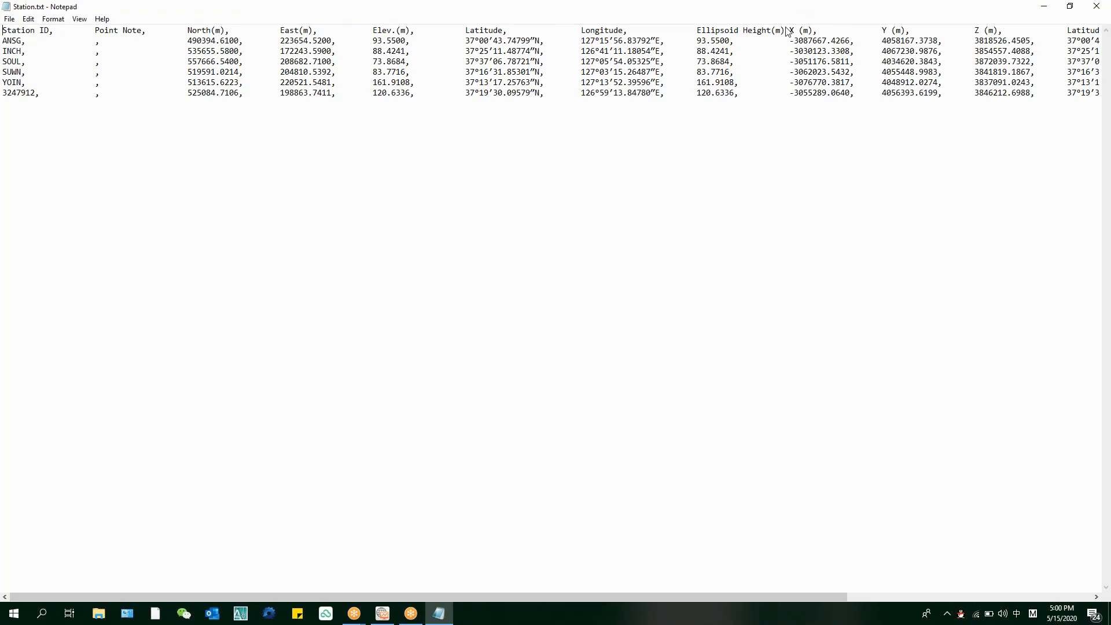
{"action": "key", "text": "super+Down"}
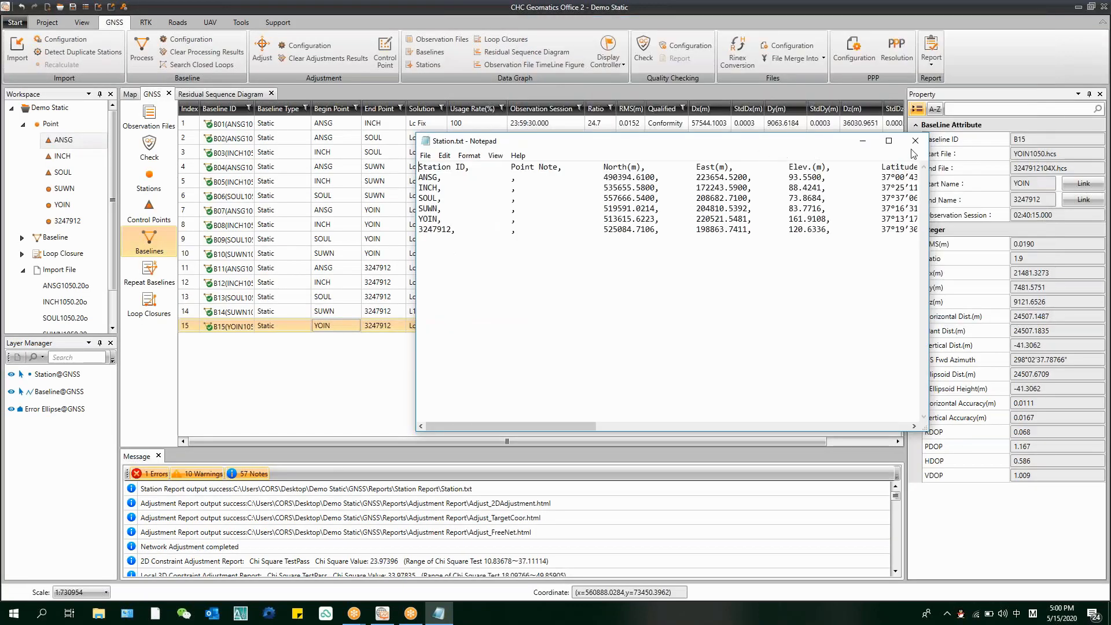
{"action": "left_click", "coordinate": [914, 141]}
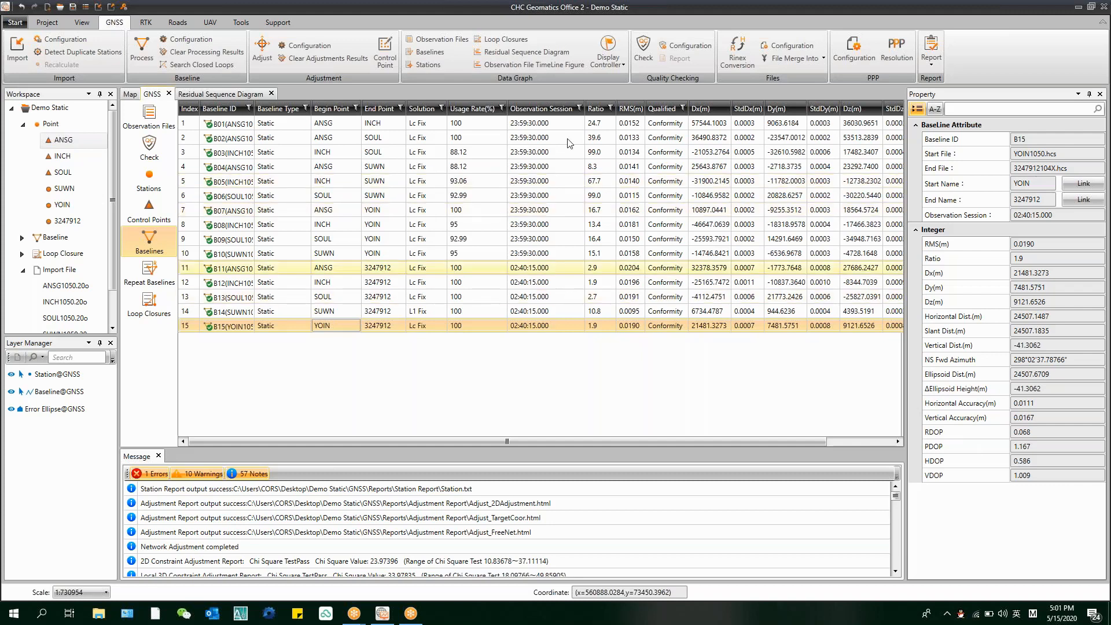
Step: Open the program's About information to check its version
{"action": "left_click", "coordinate": [278, 22]}
{"action": "left_click", "coordinate": [106, 49]}
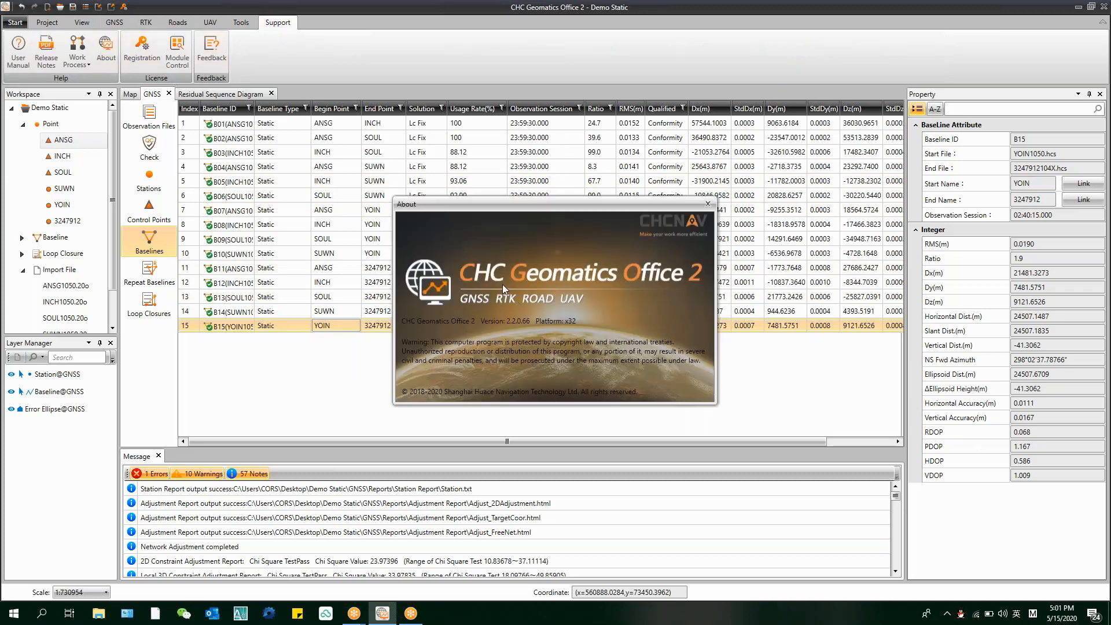
Step: Capture a screenshot of the About window showing the program version and close the window
{"action": "key", "text": "alt+a"}
{"action": "left_click", "coordinate": [498, 282]}
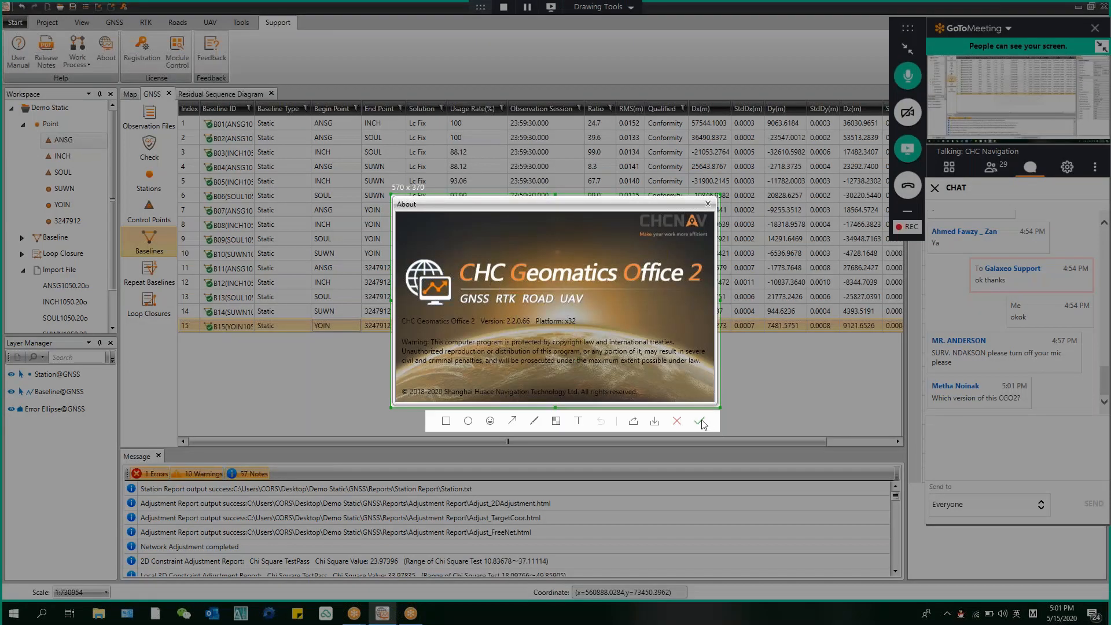
{"action": "left_click", "coordinate": [700, 421]}
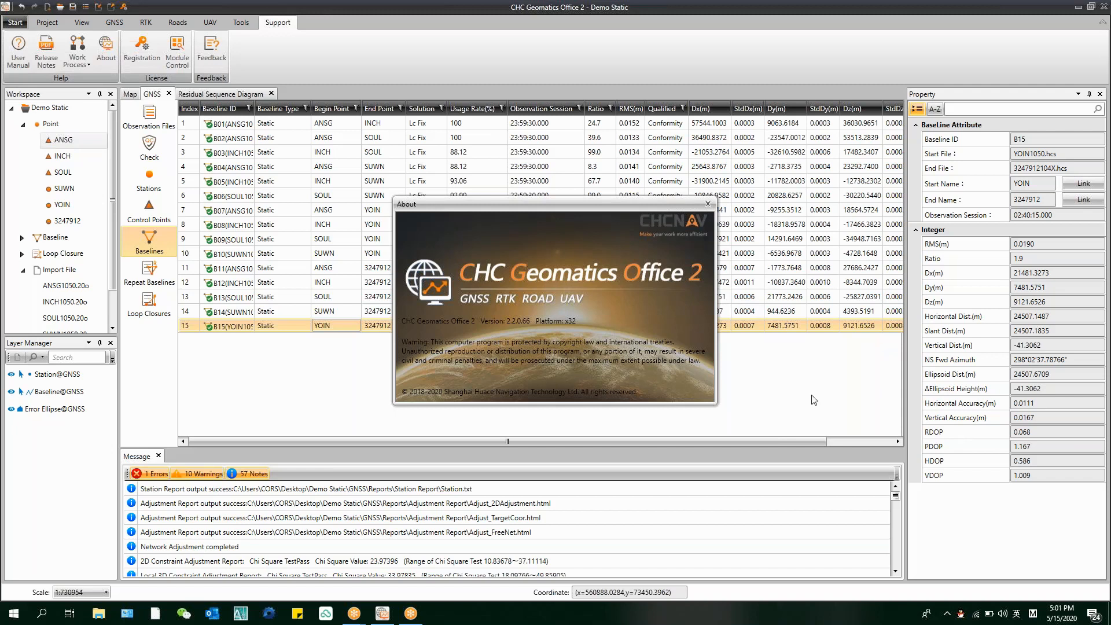
{"action": "left_click", "coordinate": [708, 205]}
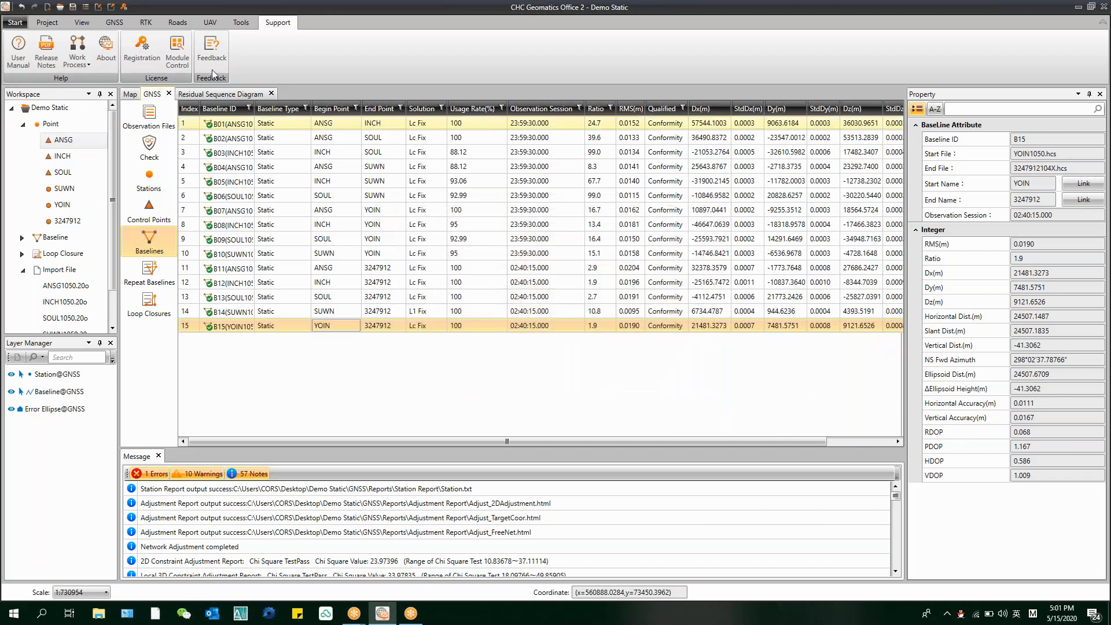
Step: Create a new project named PPK from DefaultTemplate, saving the currently open project
{"action": "left_click", "coordinate": [14, 23]}
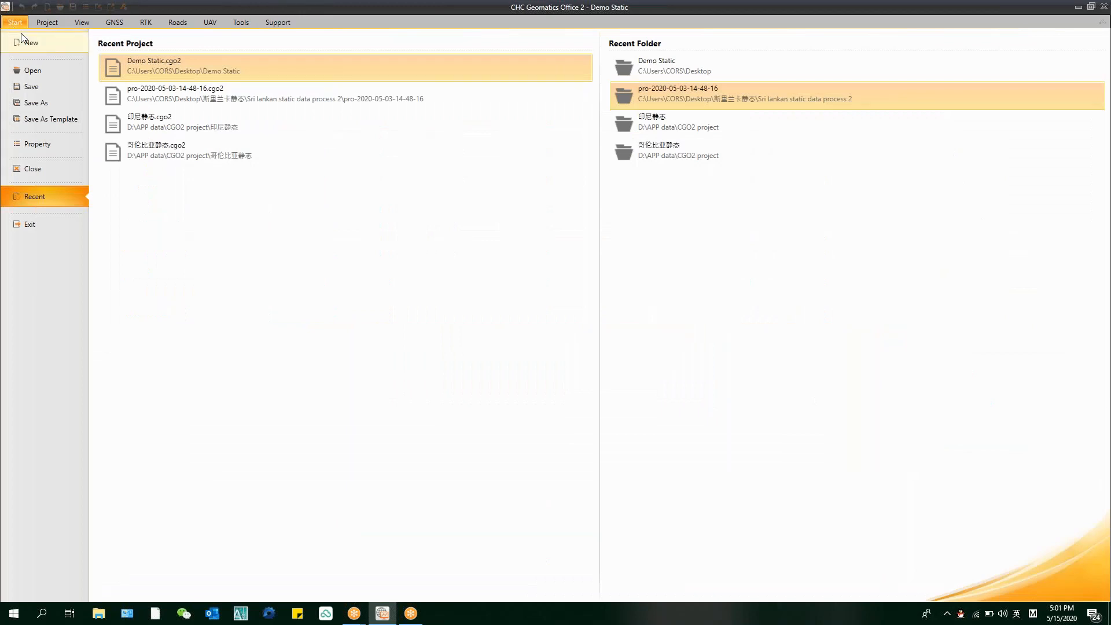
{"action": "left_click", "coordinate": [40, 47]}
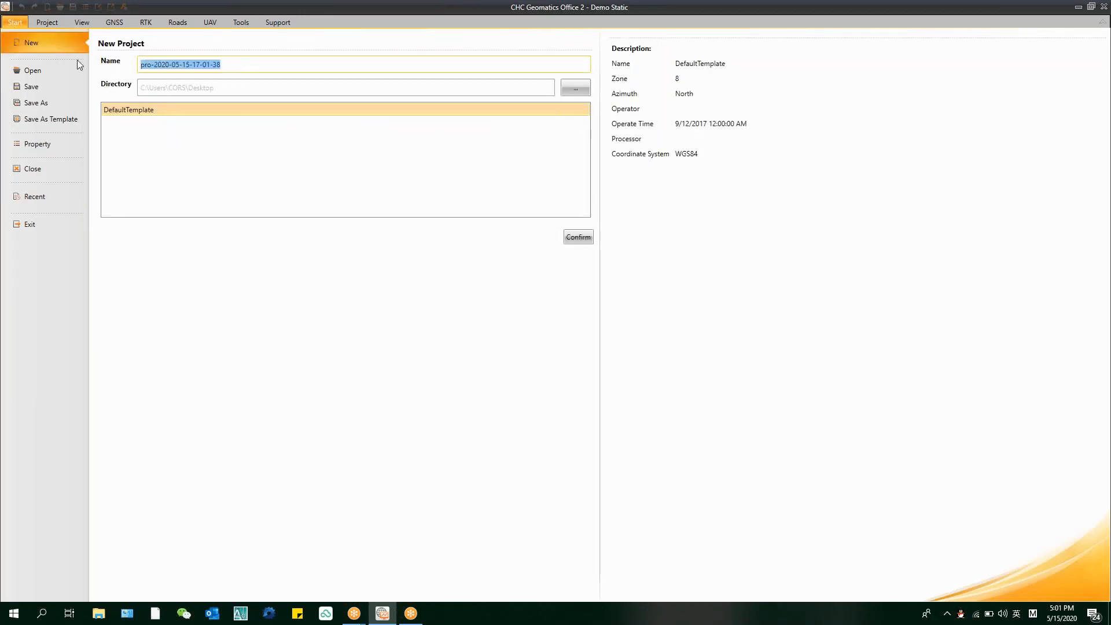
{"action": "type", "text": "PPK"}
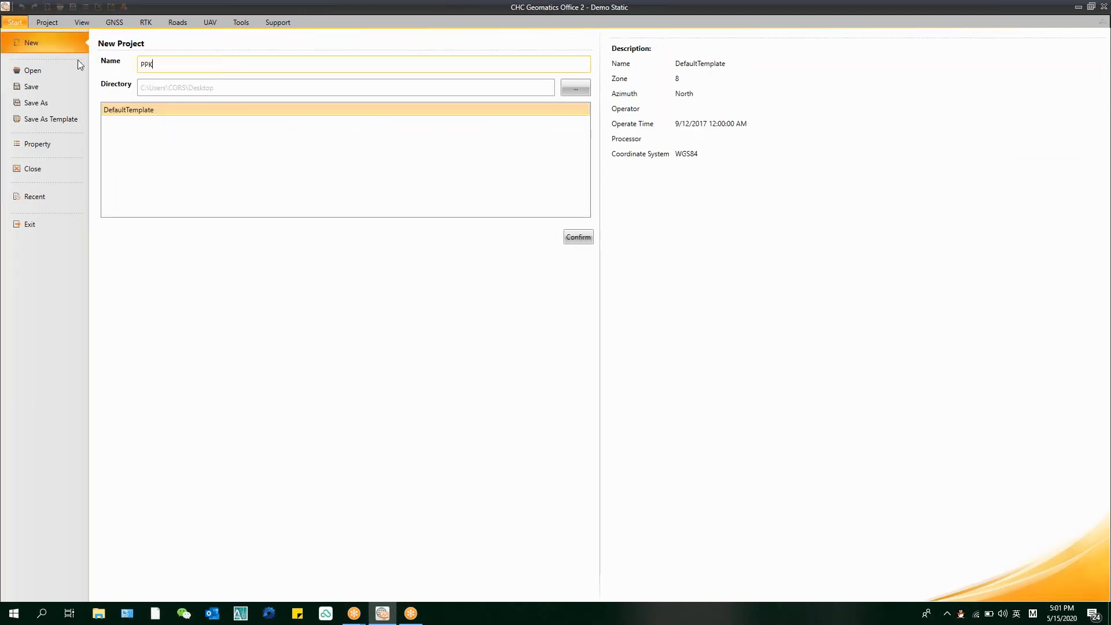
{"action": "left_click", "coordinate": [578, 238]}
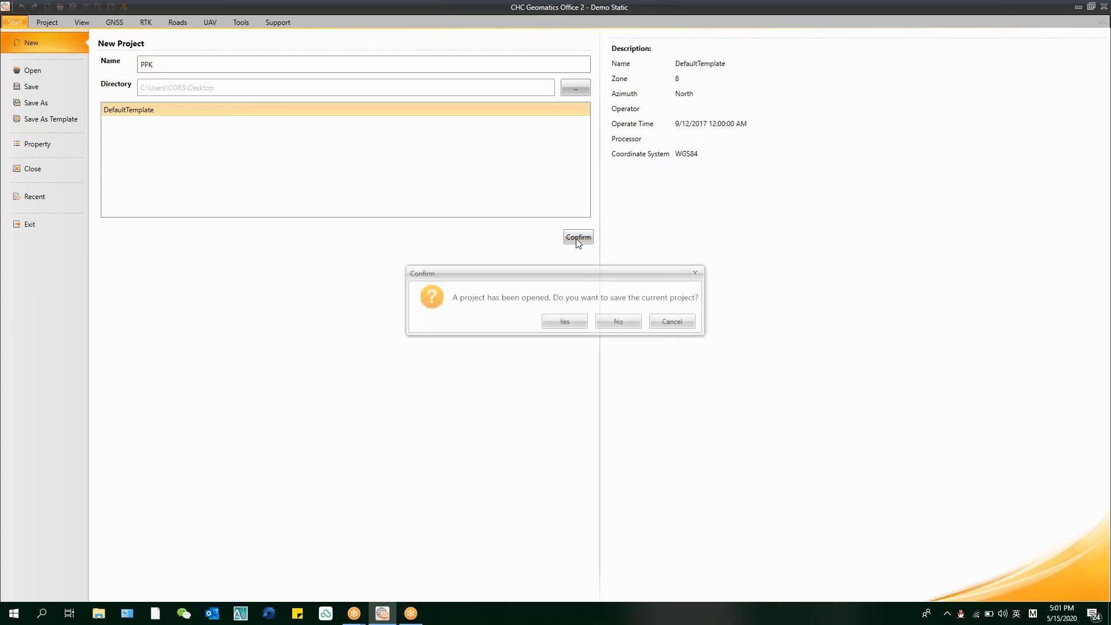
{"action": "left_click", "coordinate": [566, 323]}
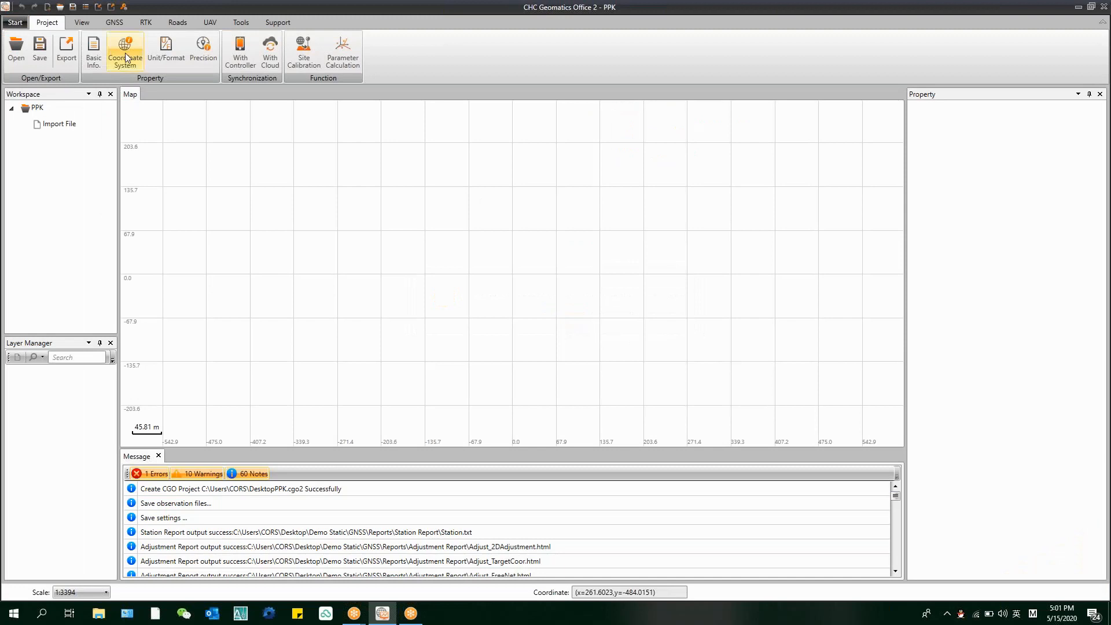
Step: Set the project's coordinate system to CHINA BEIJING 1954 3-degree Gauss-Kruger CM 120E from the custom coordinate systems
{"action": "left_click", "coordinate": [126, 56]}
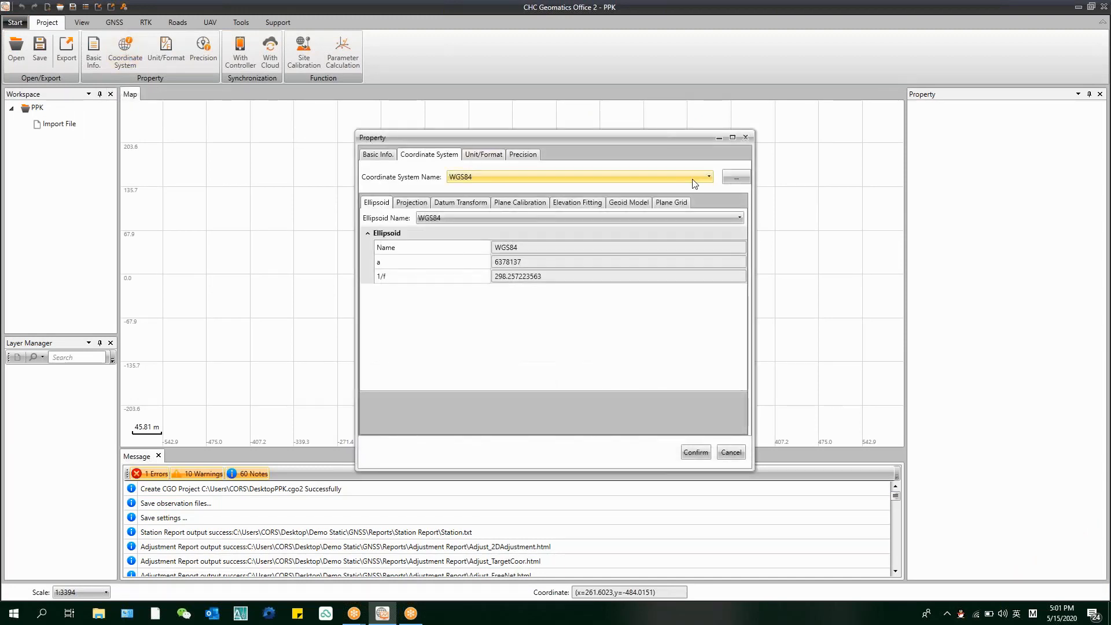
{"action": "left_click", "coordinate": [736, 179]}
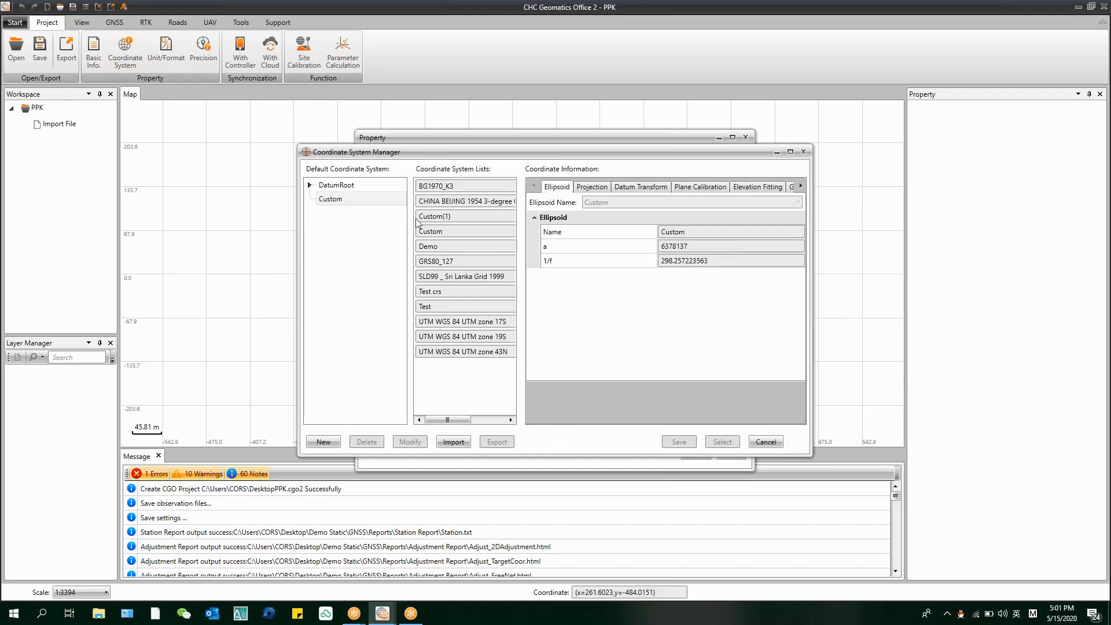
{"action": "left_click", "coordinate": [462, 201]}
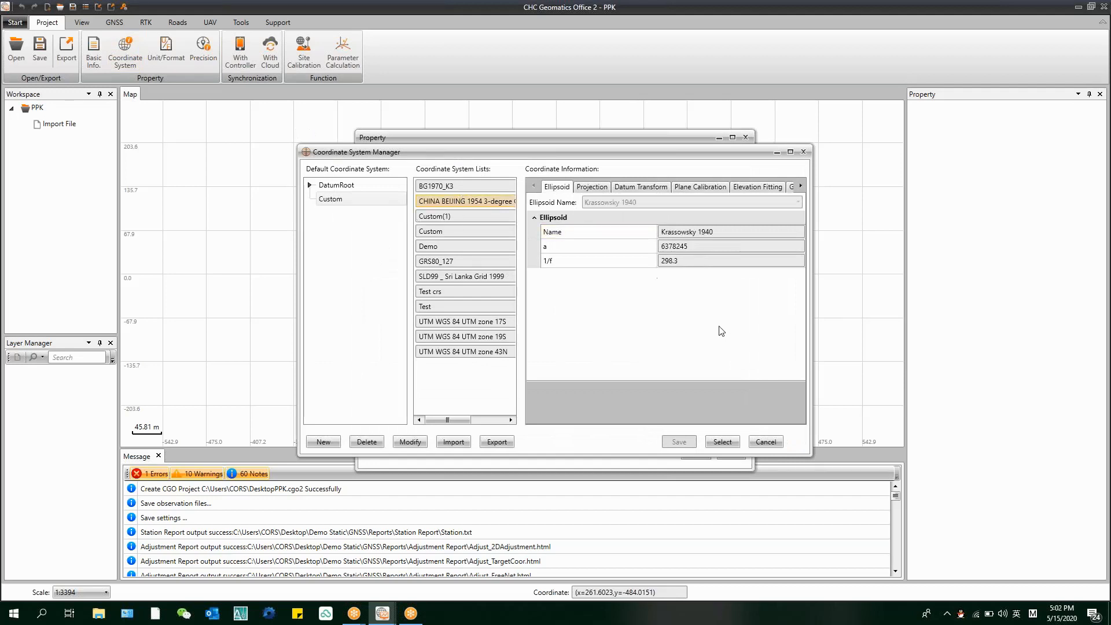
{"action": "left_click", "coordinate": [725, 443]}
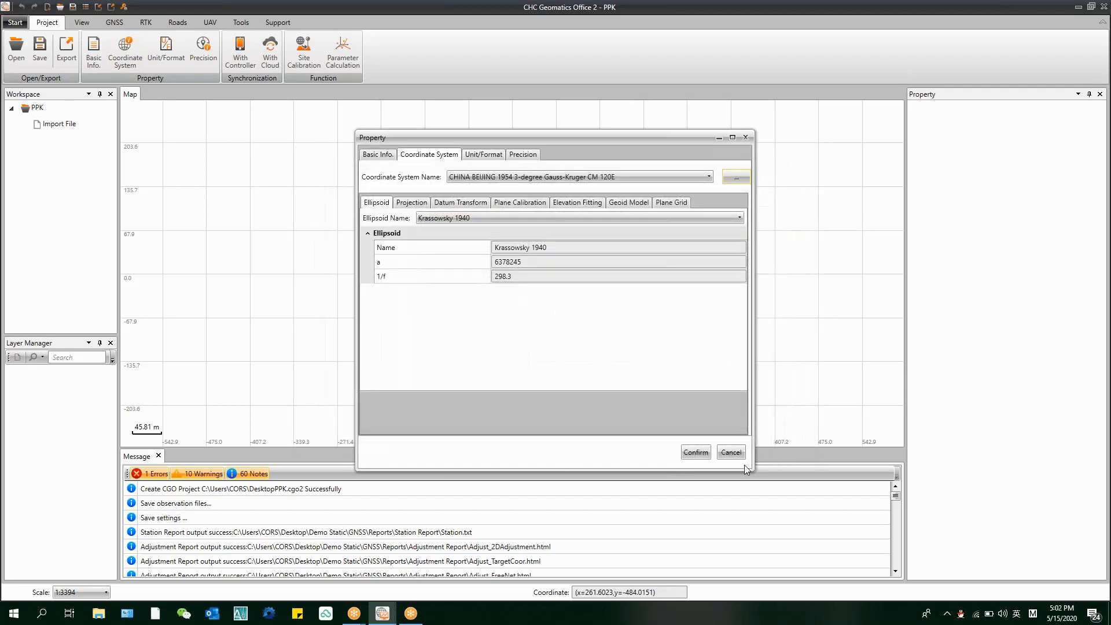
{"action": "left_click", "coordinate": [696, 451]}
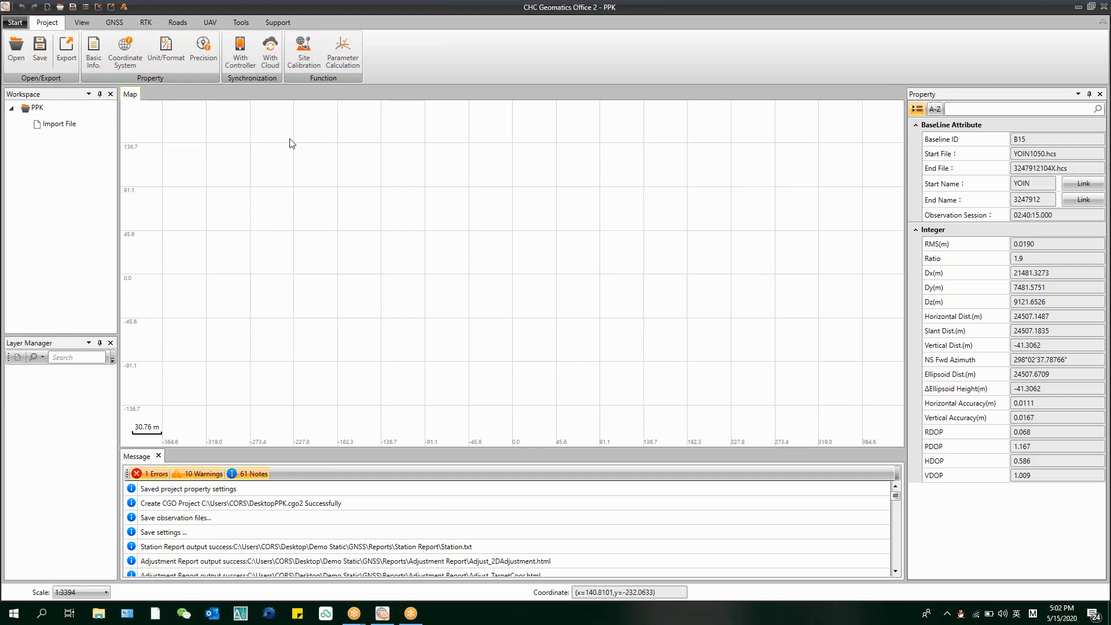
{"action": "left_click", "coordinate": [114, 23]}
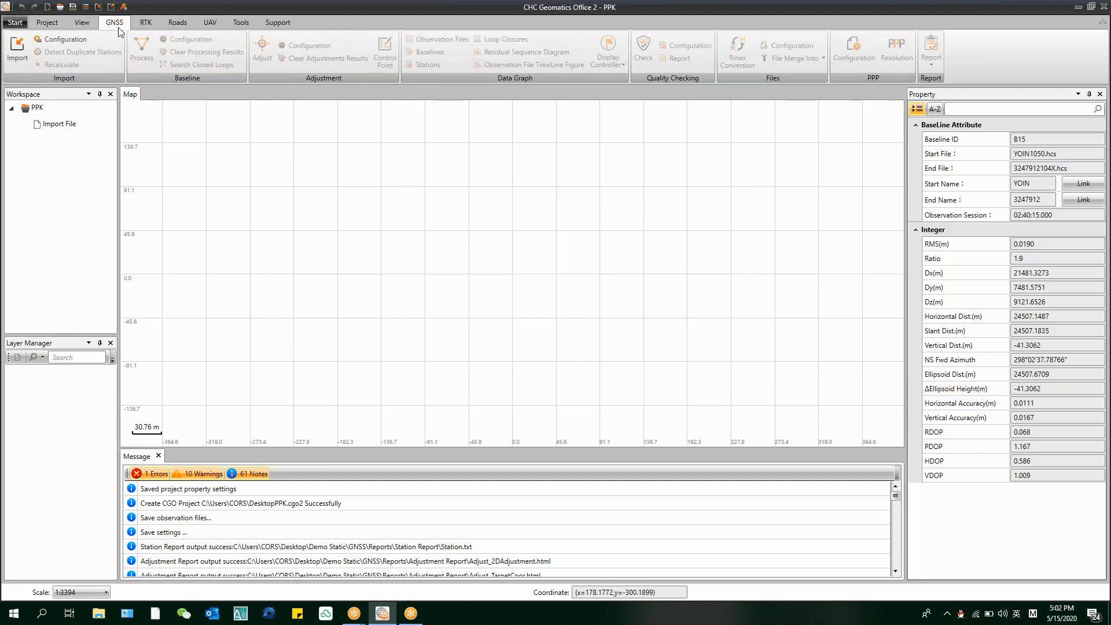
{"action": "left_click", "coordinate": [18, 47]}
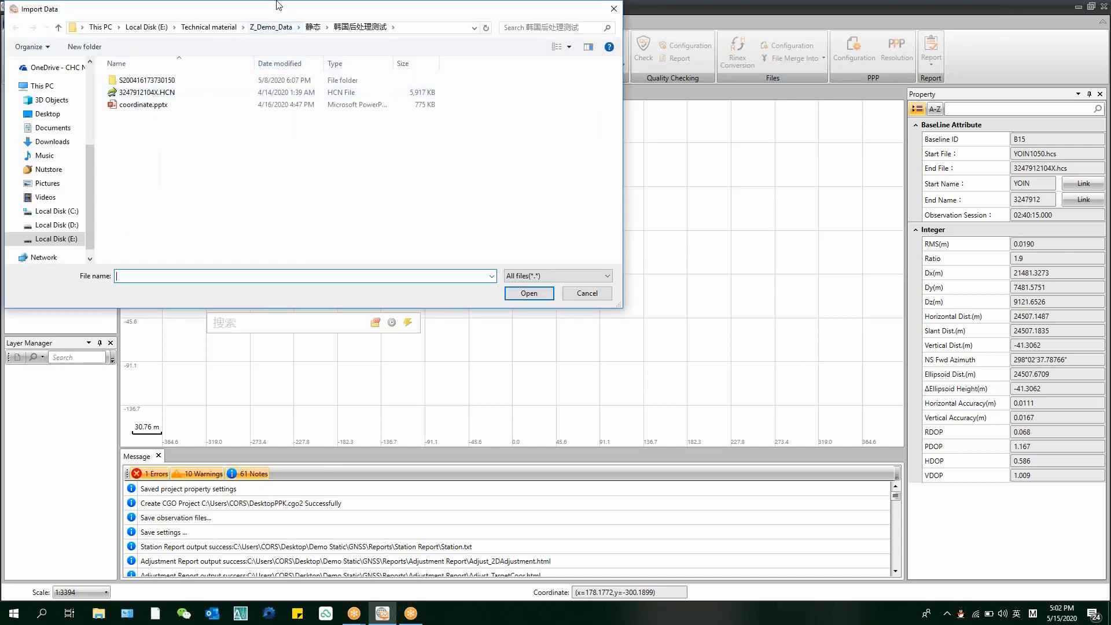
{"action": "left_click", "coordinate": [284, 30]}
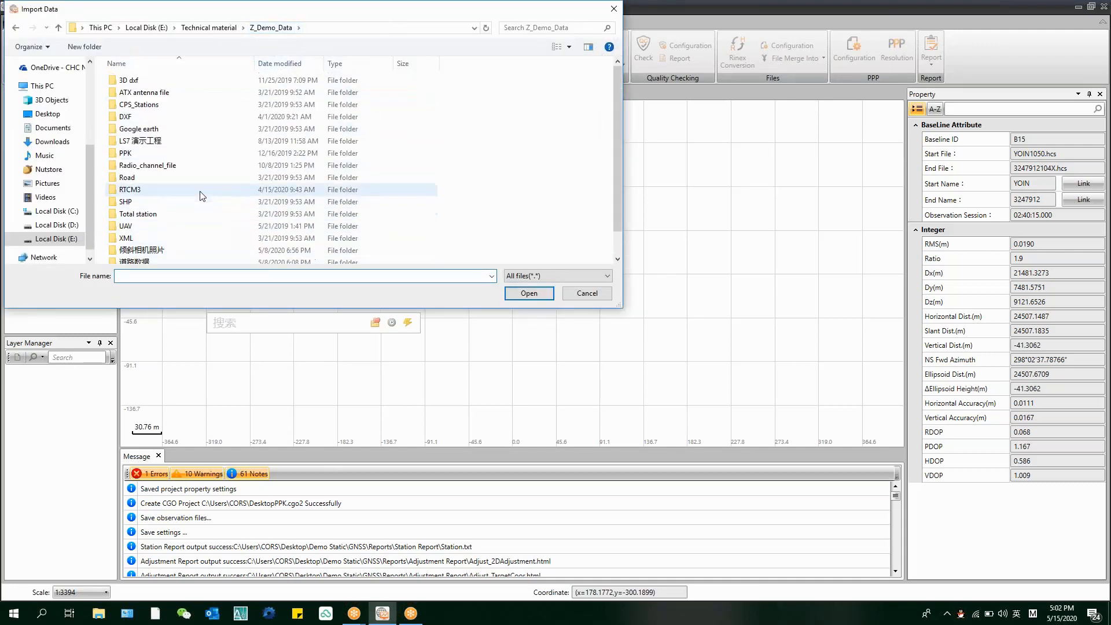
{"action": "scroll", "coordinate": [150, 122], "scroll_direction": "down", "scroll_amount": 1}
{"action": "double_click", "coordinate": [140, 124]}
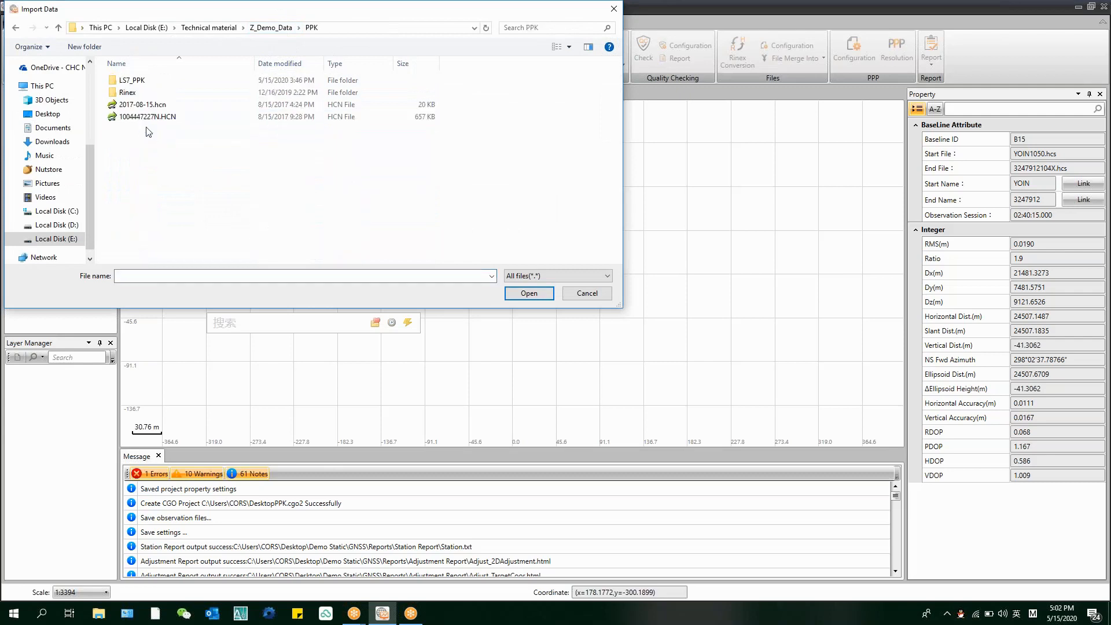
{"action": "left_click_drag", "start_coordinate": [182, 168], "coordinate": [185, 103]}
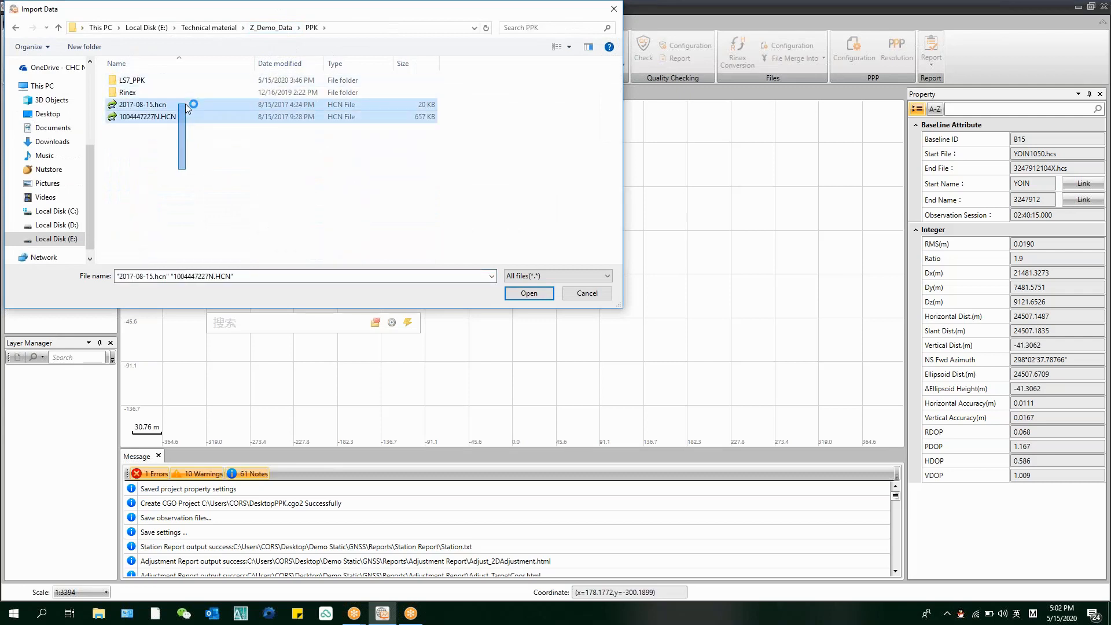
{"action": "left_click", "coordinate": [521, 296]}
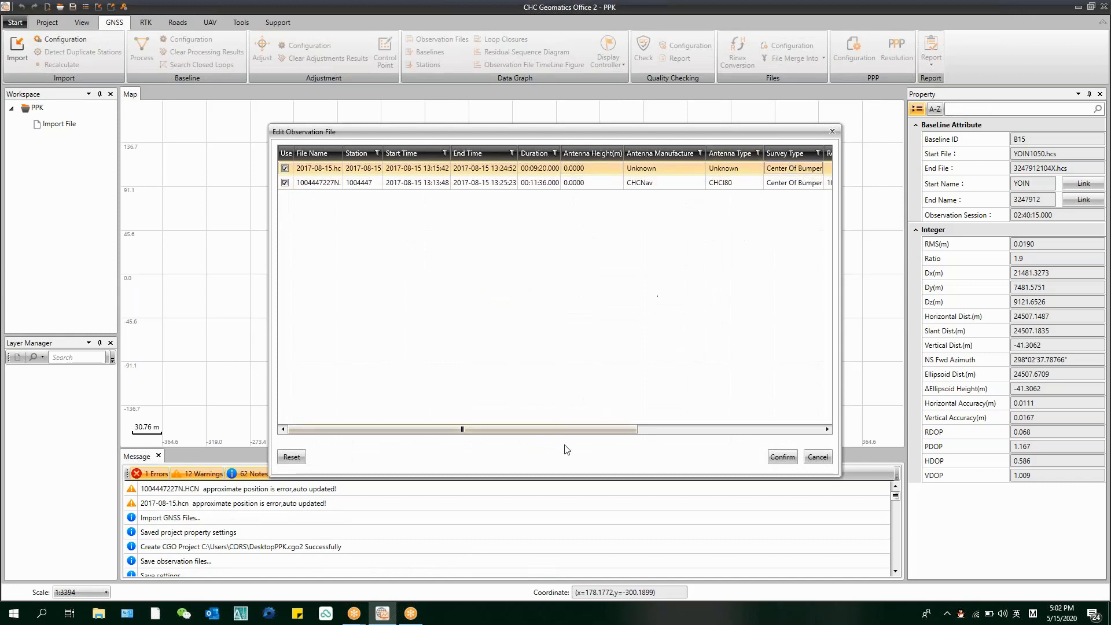
Step: Review the observation file details, accept both files, and ignore the suggested central meridian change
{"action": "left_click_drag", "start_coordinate": [566, 429], "coordinate": [755, 441]}
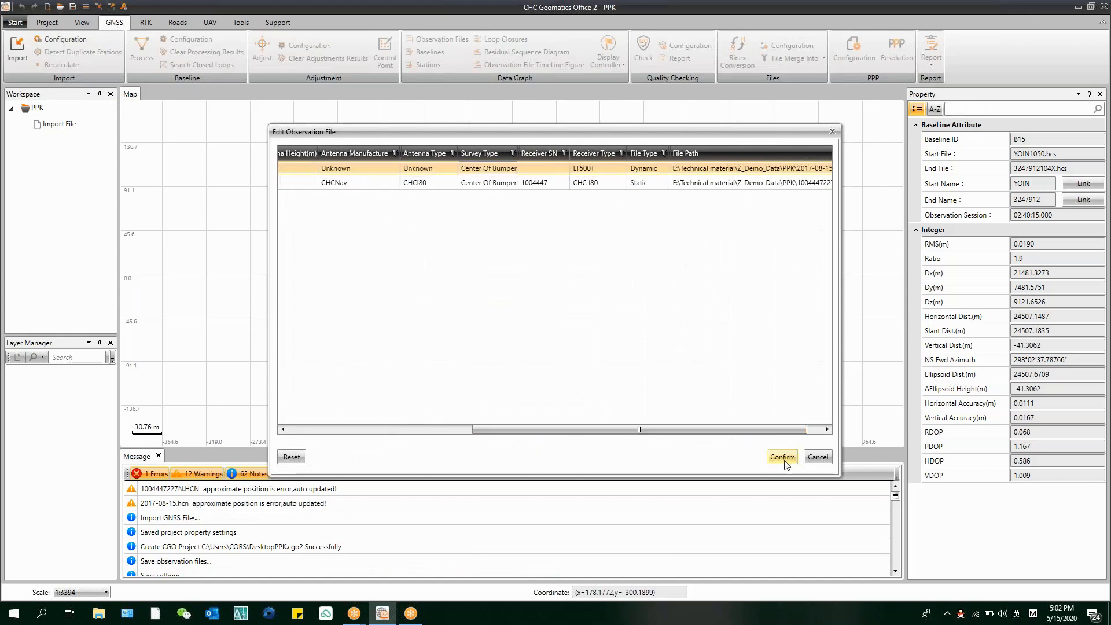
{"action": "left_click_drag", "start_coordinate": [636, 429], "coordinate": [452, 429]}
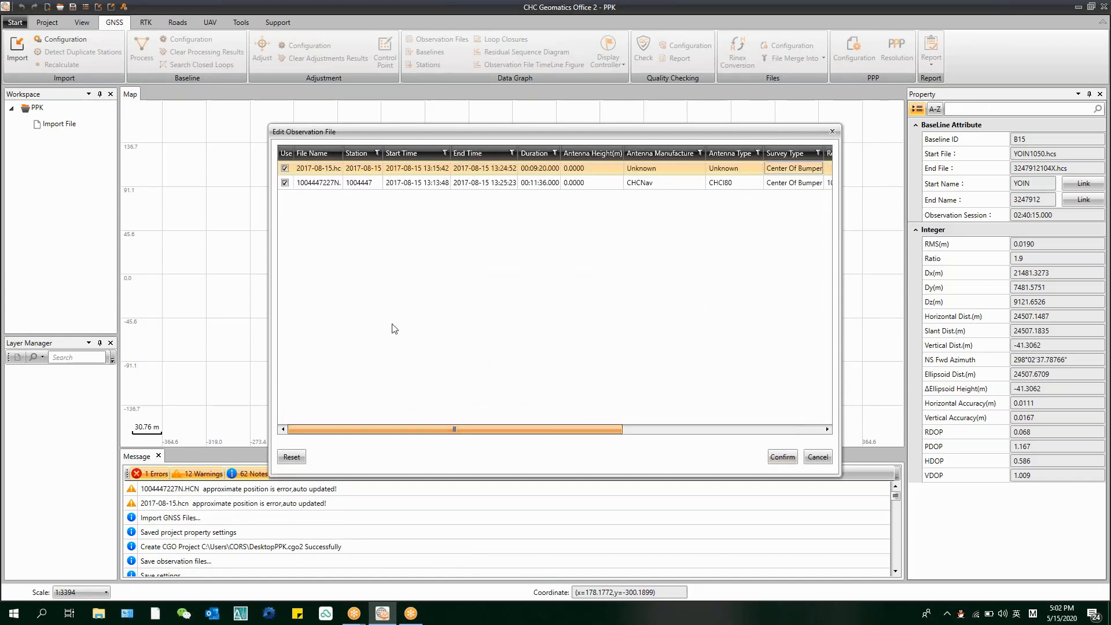
{"action": "left_click", "coordinate": [782, 456]}
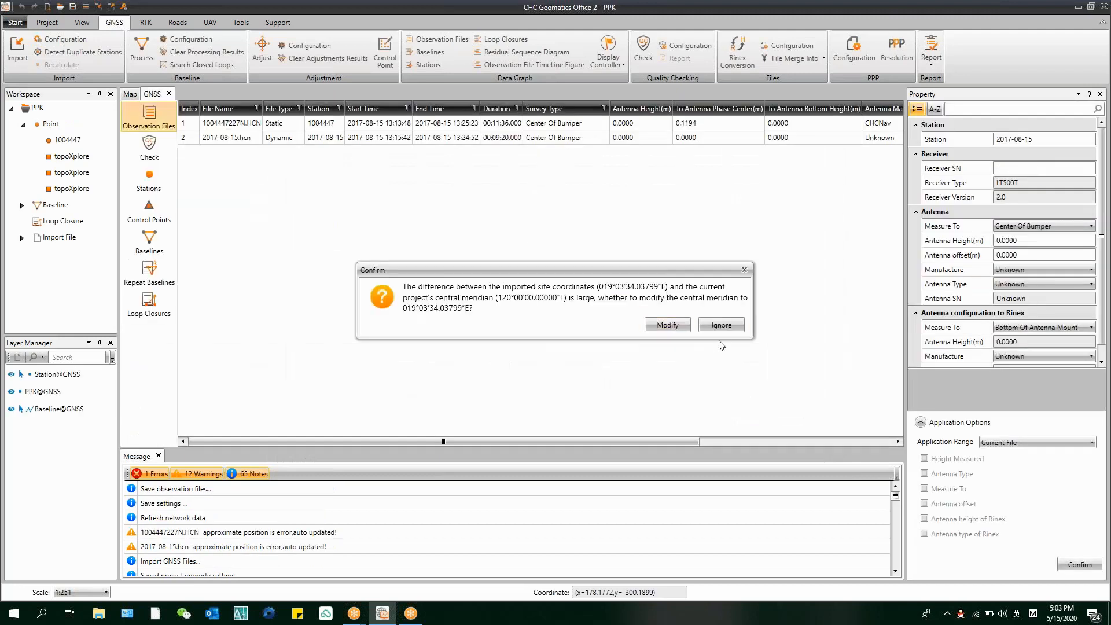
{"action": "left_click", "coordinate": [721, 326]}
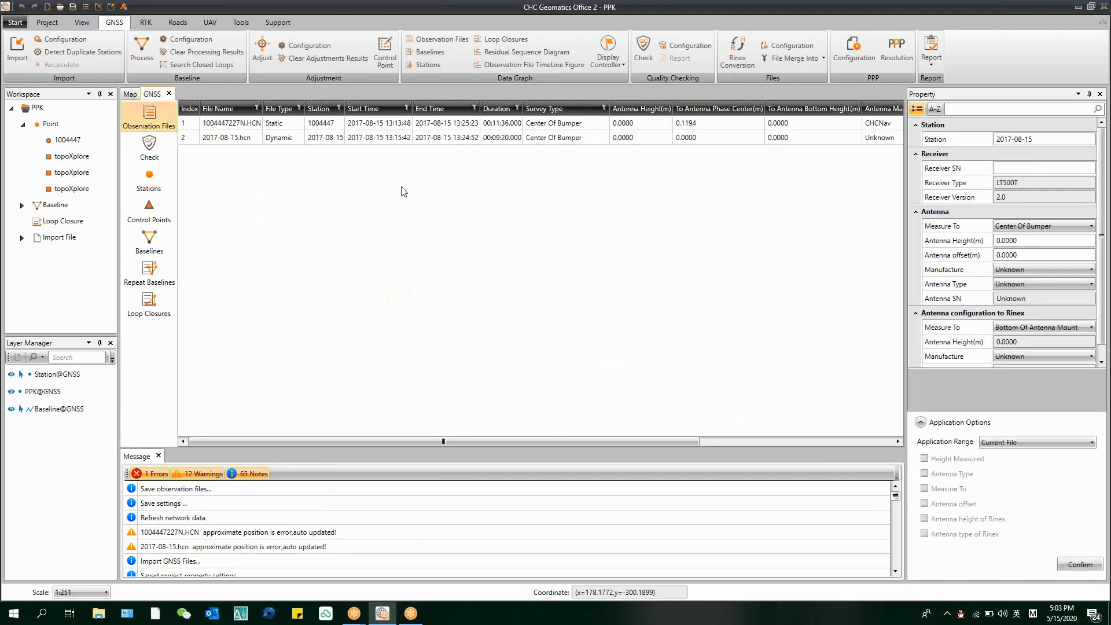
{"action": "left_click", "coordinate": [370, 122]}
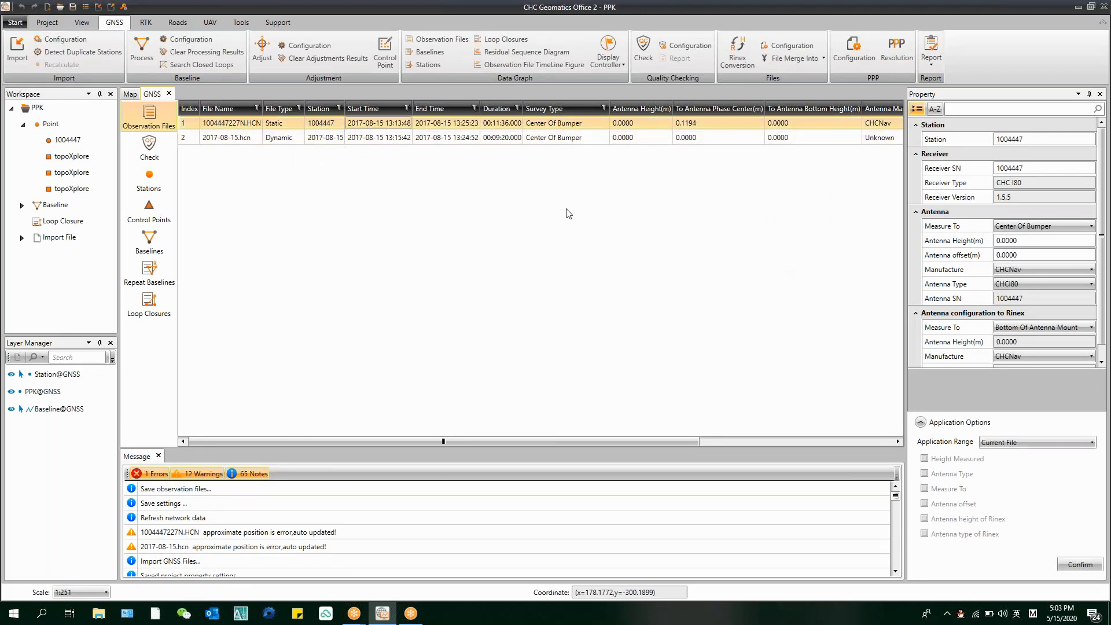
{"action": "left_click", "coordinate": [14, 60]}
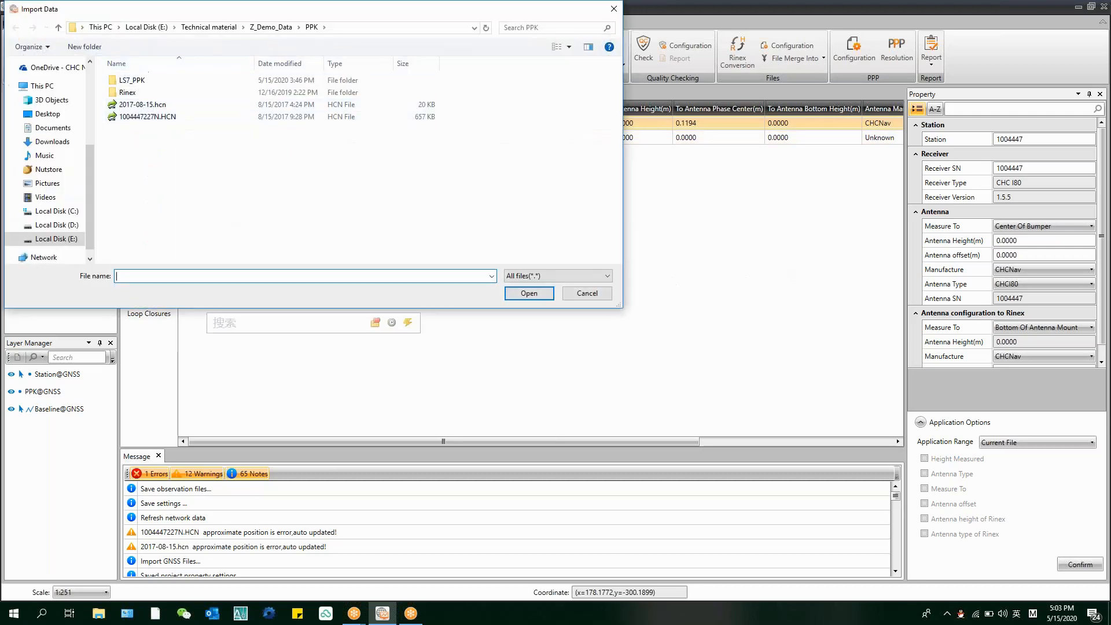
{"action": "left_click", "coordinate": [270, 27]}
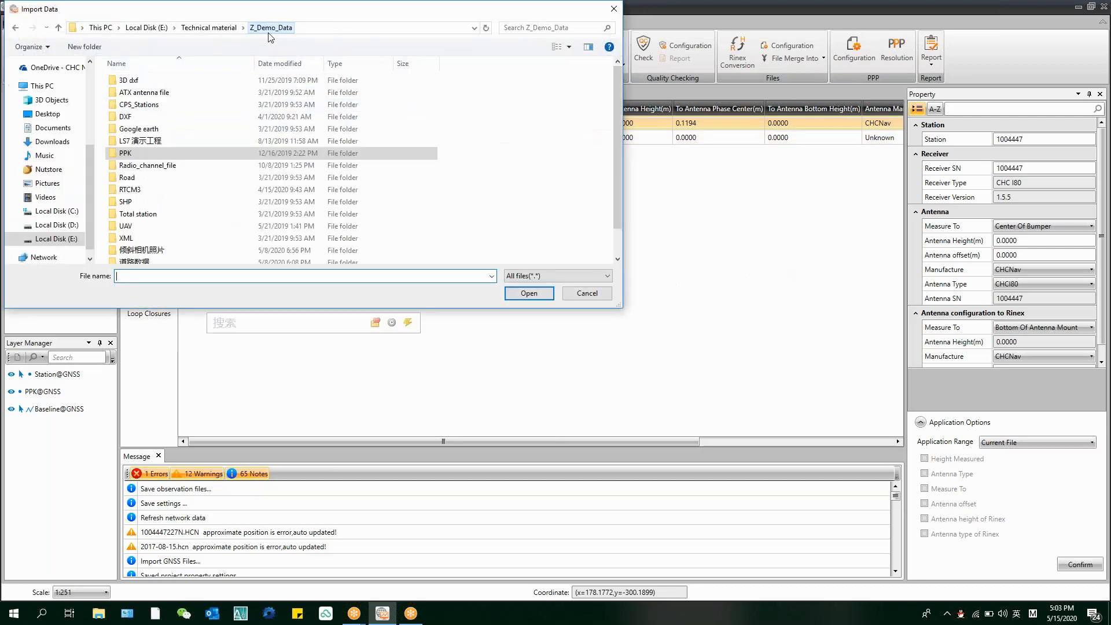
{"action": "double_click", "coordinate": [151, 153]}
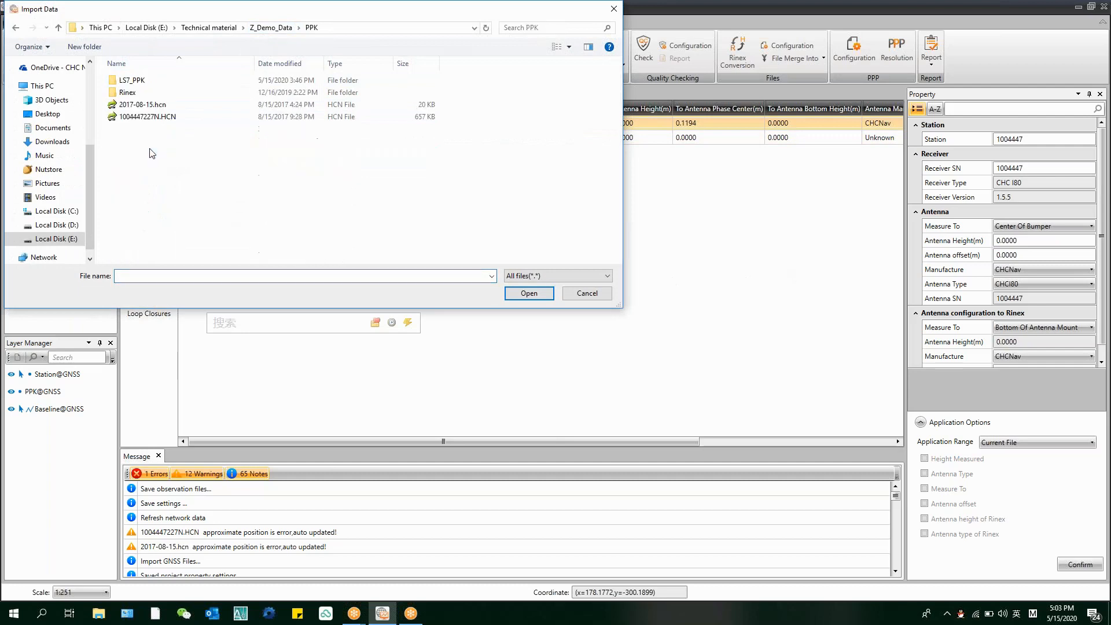
{"action": "double_click", "coordinate": [134, 80]}
{"action": "double_click", "coordinate": [134, 79]}
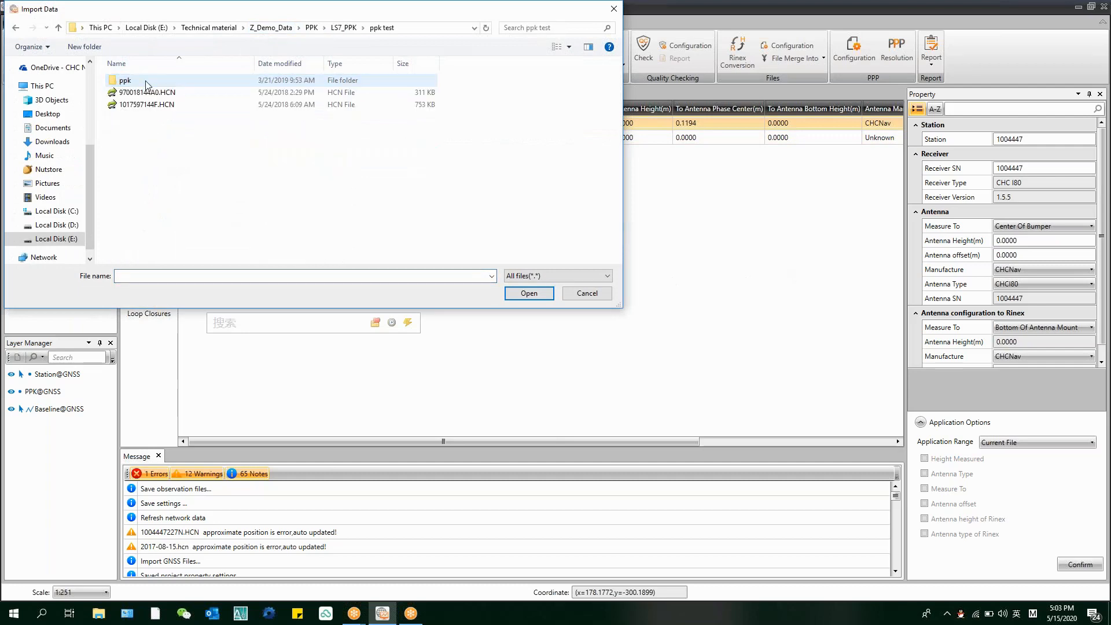
{"action": "left_click", "coordinate": [587, 292]}
{"action": "left_click", "coordinate": [242, 139], "text": "shift"}
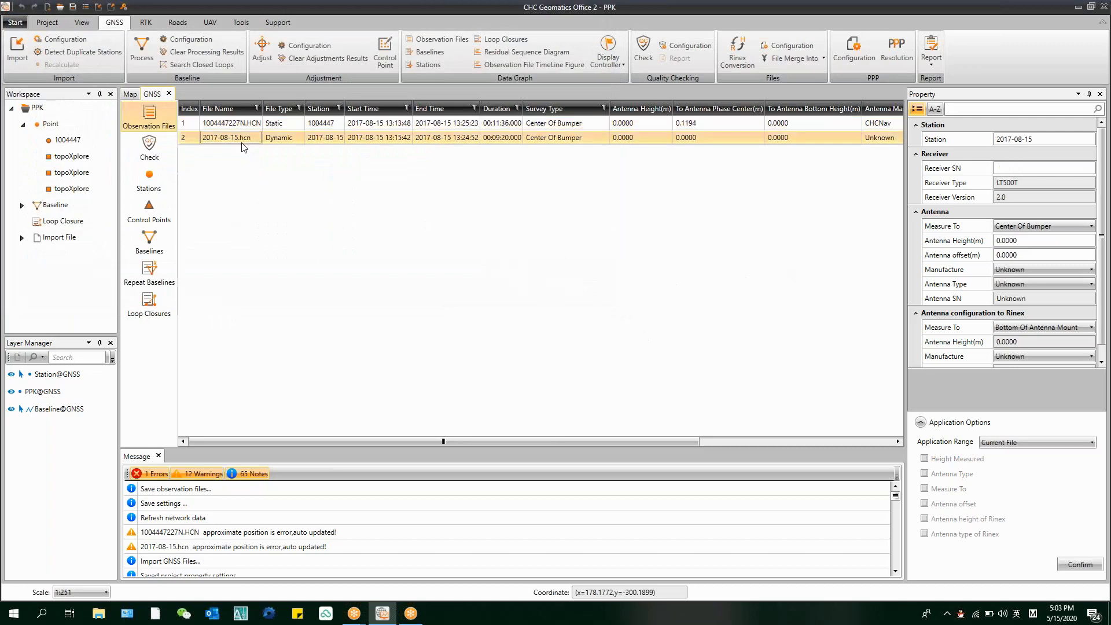
{"action": "right_click", "coordinate": [241, 124]}
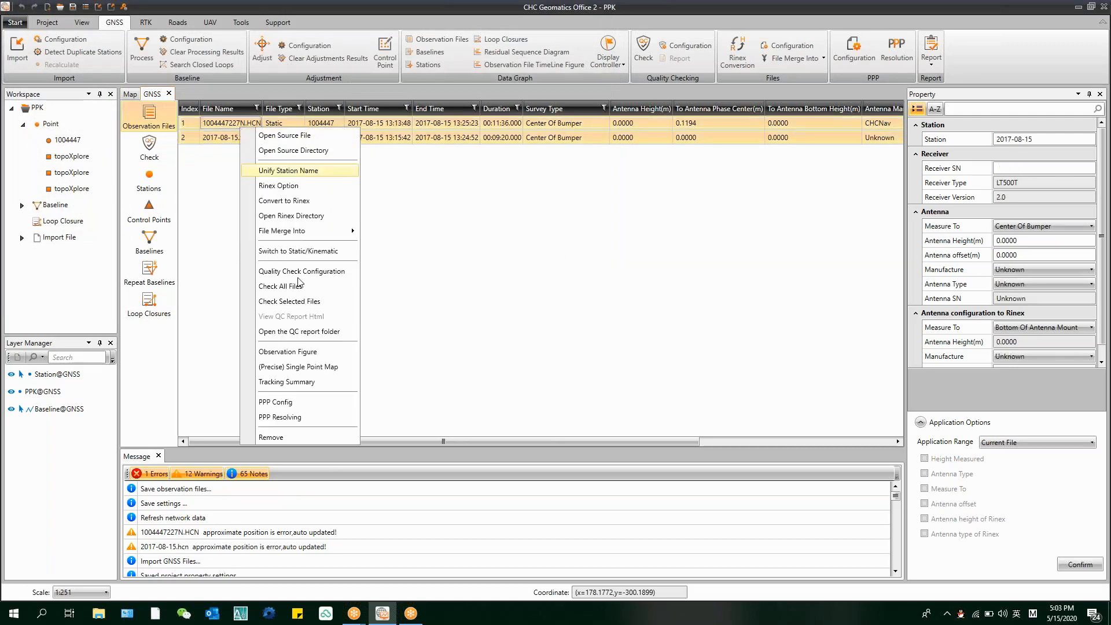
{"action": "left_click", "coordinate": [298, 437]}
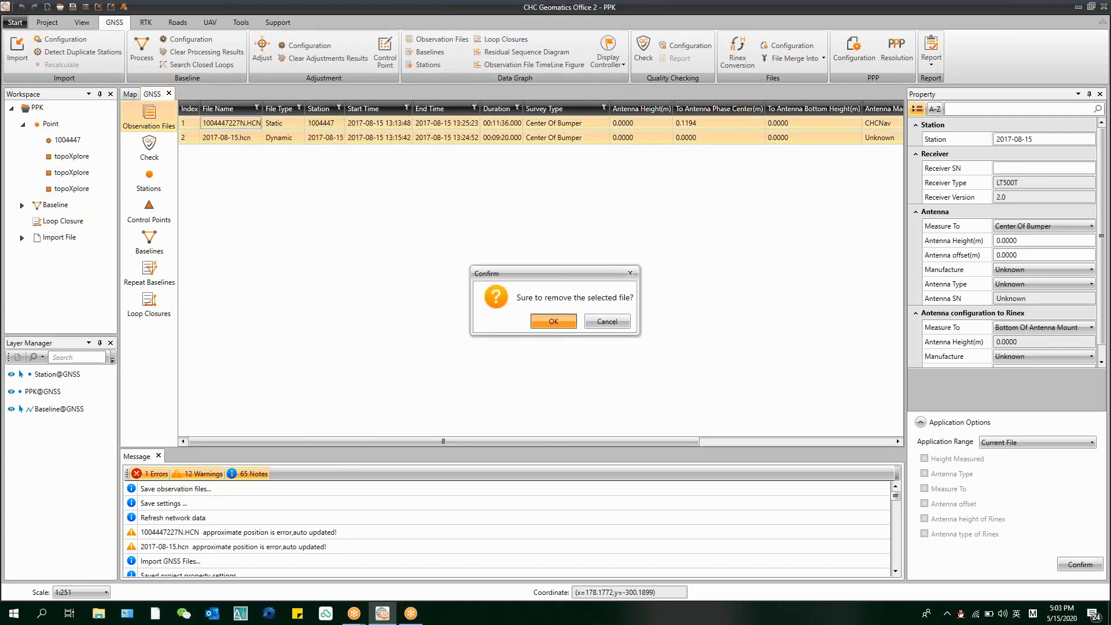
{"action": "left_click", "coordinate": [554, 321]}
{"action": "left_click", "coordinate": [17, 51]}
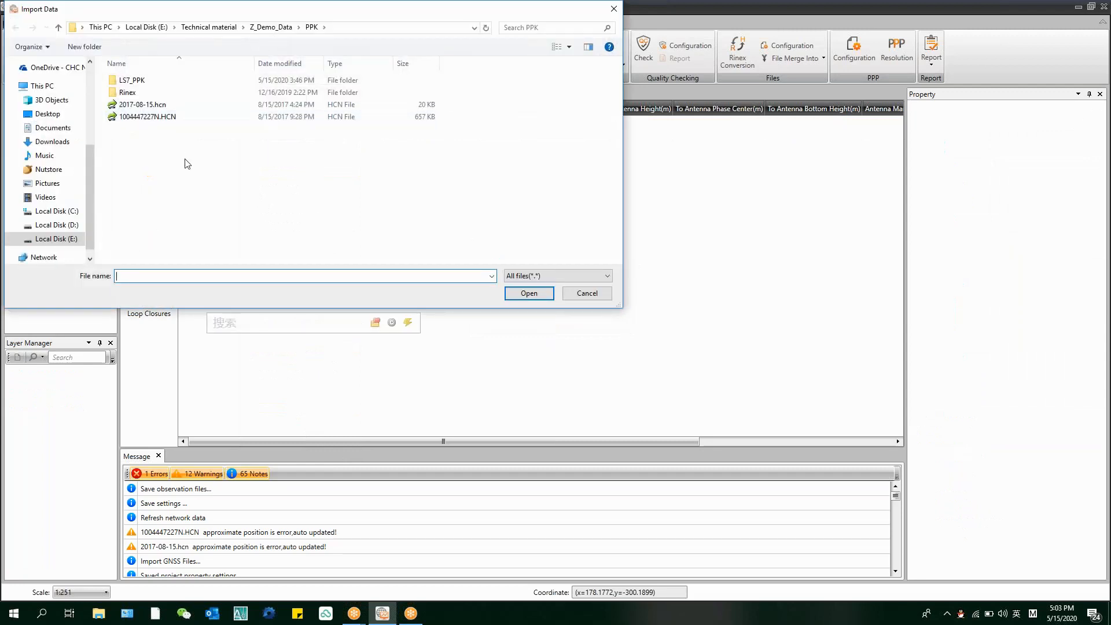
{"action": "left_click_drag", "start_coordinate": [188, 164], "coordinate": [183, 105]}
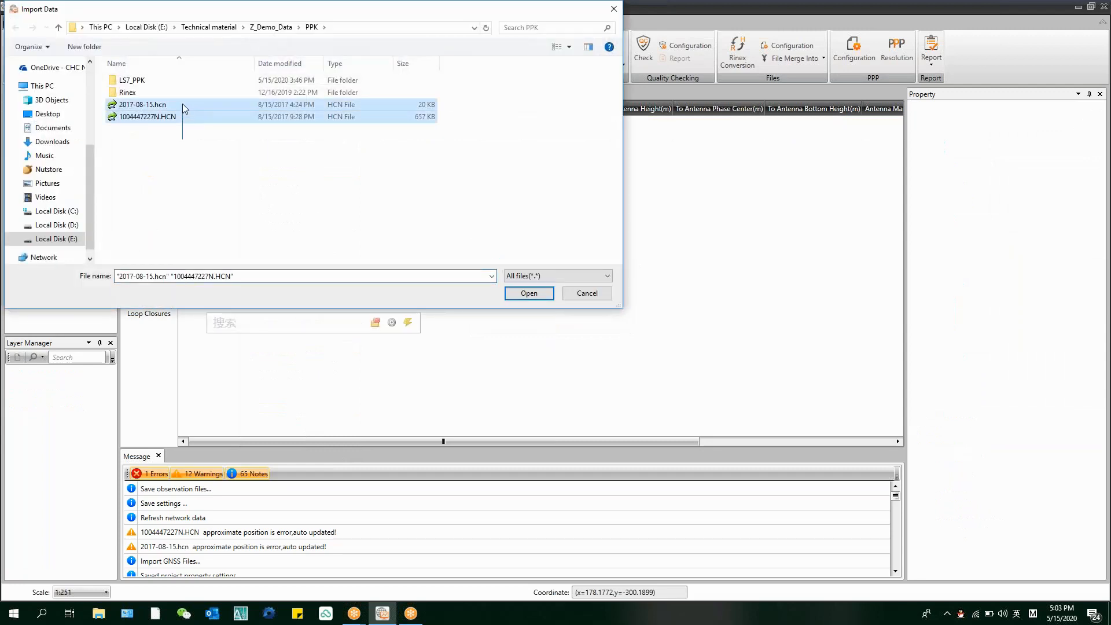
{"action": "double_click", "coordinate": [156, 79]}
{"action": "double_click", "coordinate": [155, 81]}
{"action": "left_click_drag", "start_coordinate": [144, 120], "coordinate": [160, 95]}
{"action": "left_click", "coordinate": [539, 294]}
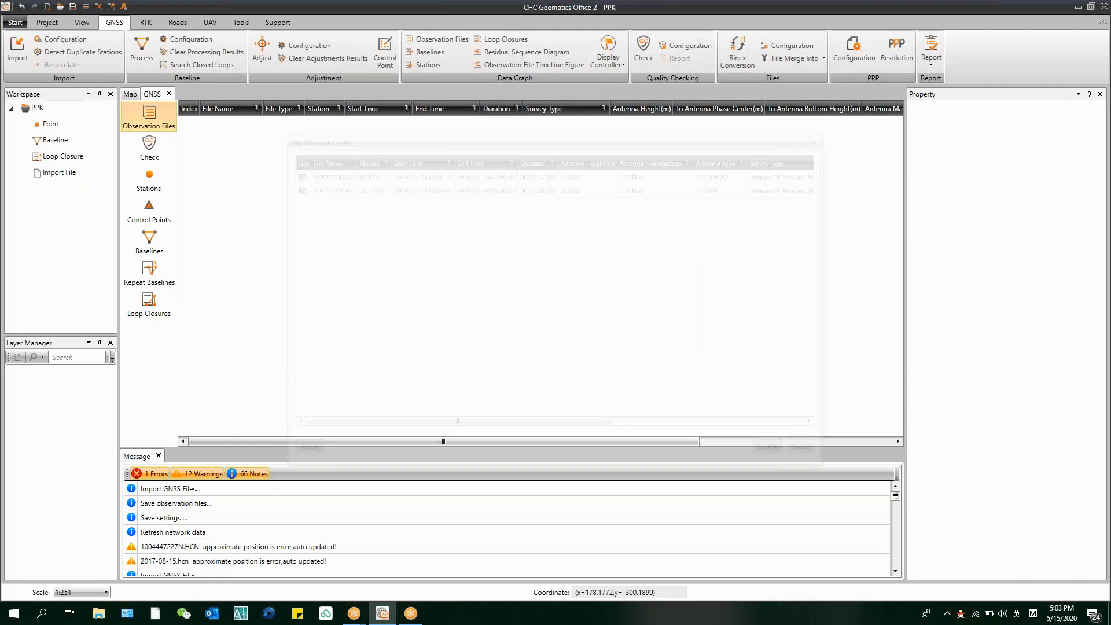
{"action": "left_click", "coordinate": [769, 443]}
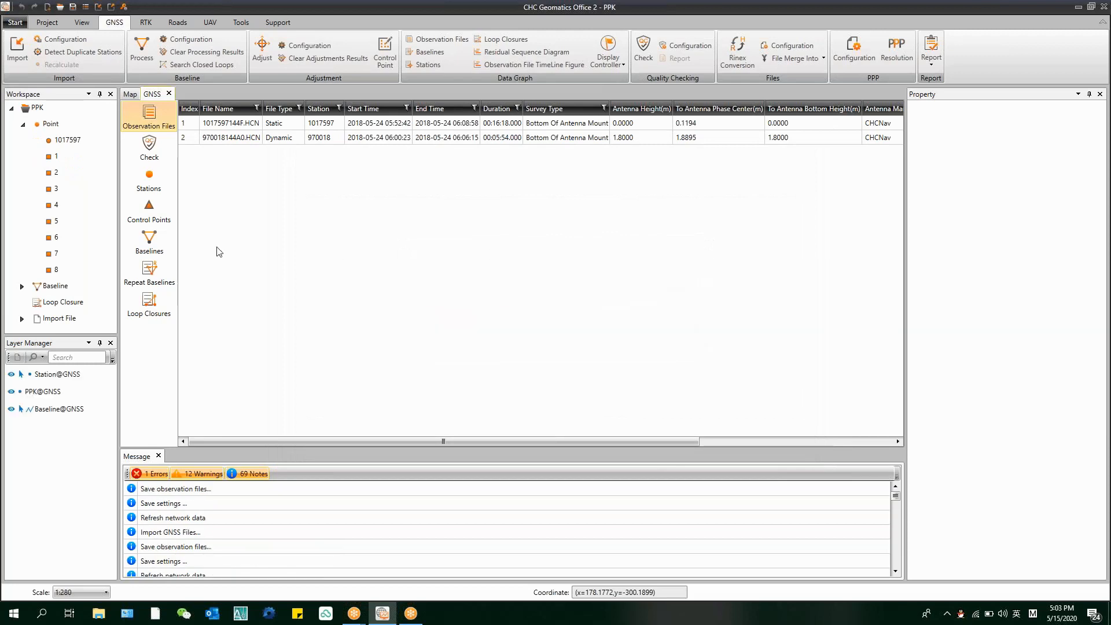
Step: Open the stations list and examine the coordinates of base station 1017597 and the dynamic points
{"action": "left_click", "coordinate": [152, 191]}
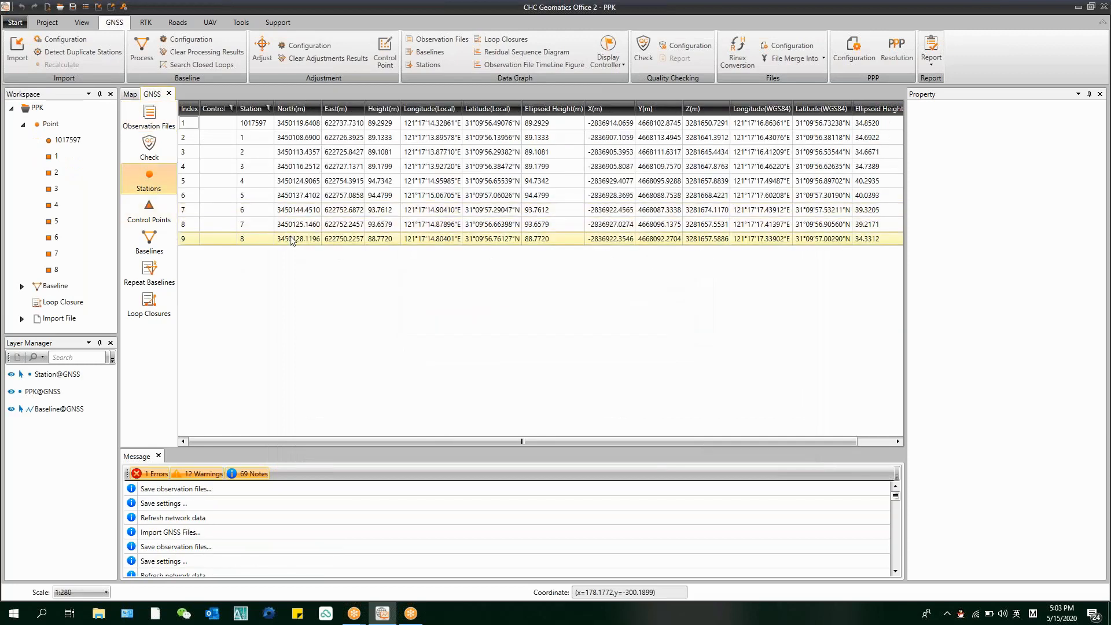
{"action": "left_click", "coordinate": [260, 132]}
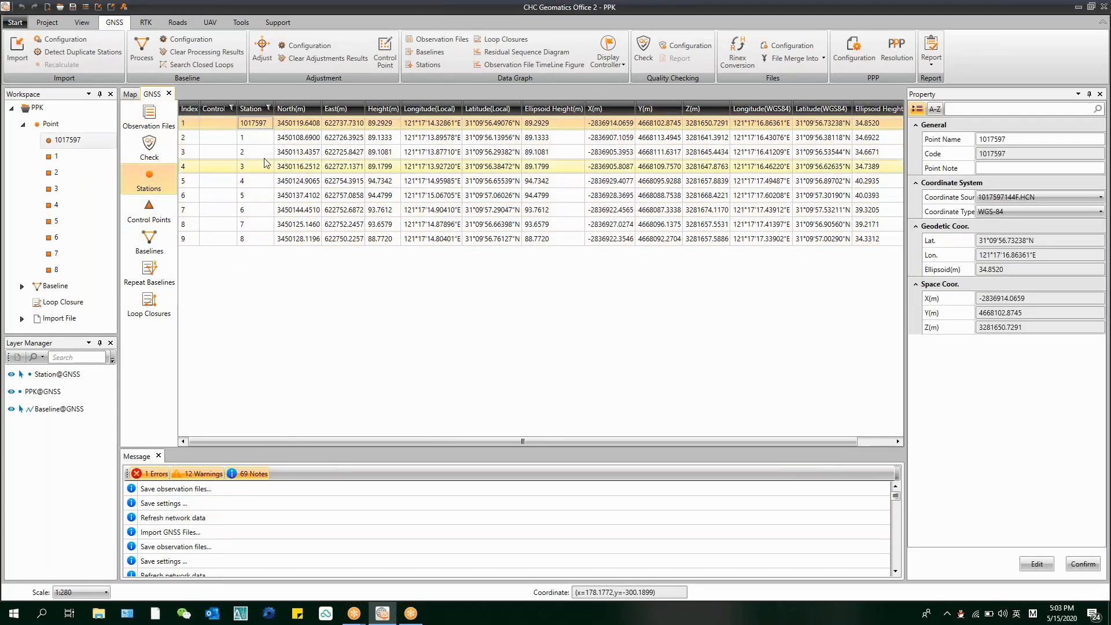
{"action": "left_click", "coordinate": [298, 239]}
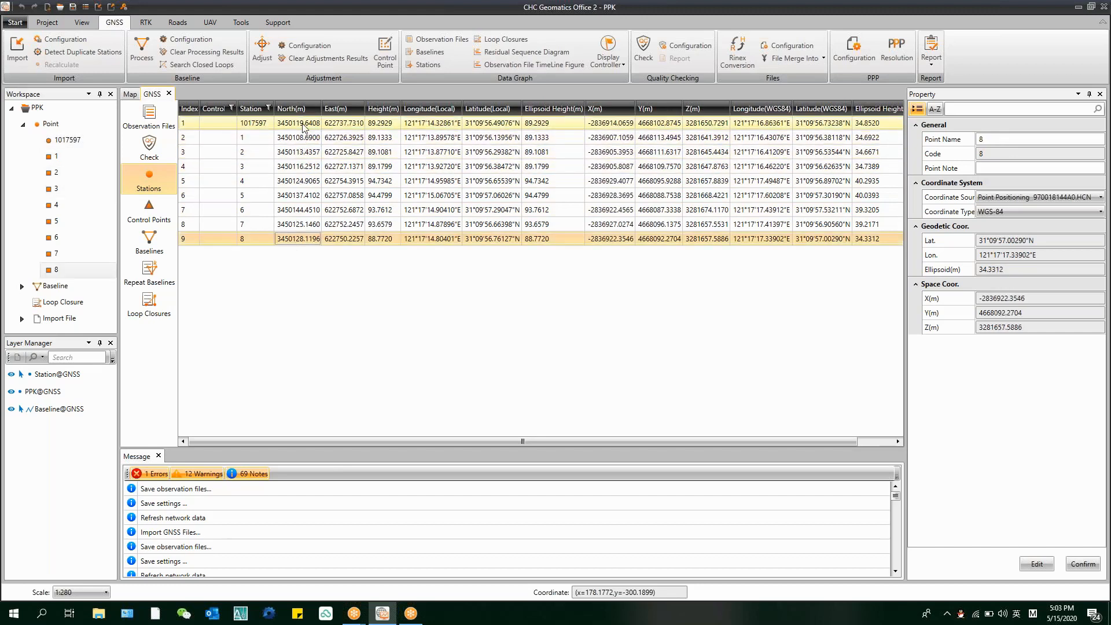
{"action": "left_click", "coordinate": [303, 126]}
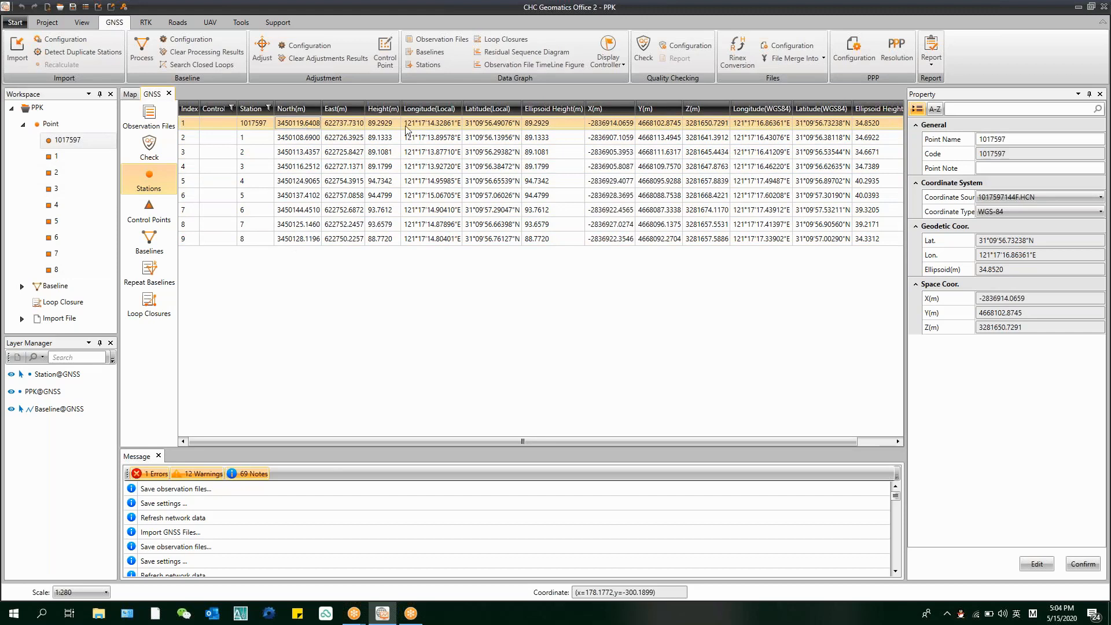
{"action": "key", "text": "Right"}
{"action": "key", "text": "Right"}
{"action": "key", "text": "Right"}
{"action": "key", "text": "Right"}
Step: Set station 1017597's coordinate source to Manual input and its coordinate type to Local
{"action": "left_click", "coordinate": [1023, 211]}
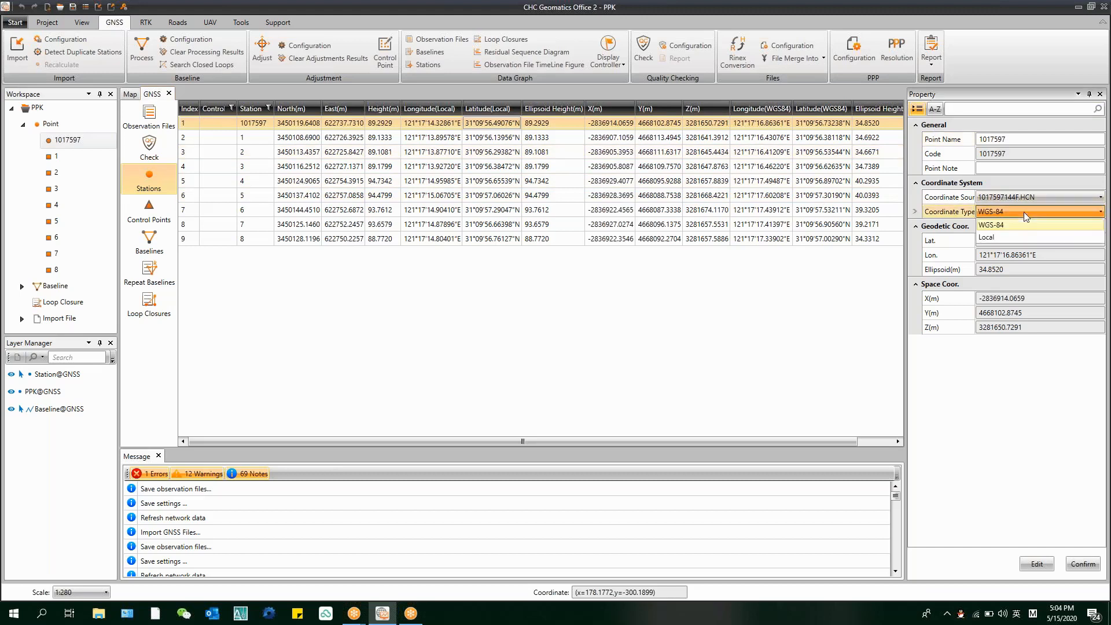
{"action": "left_click", "coordinate": [1008, 210]}
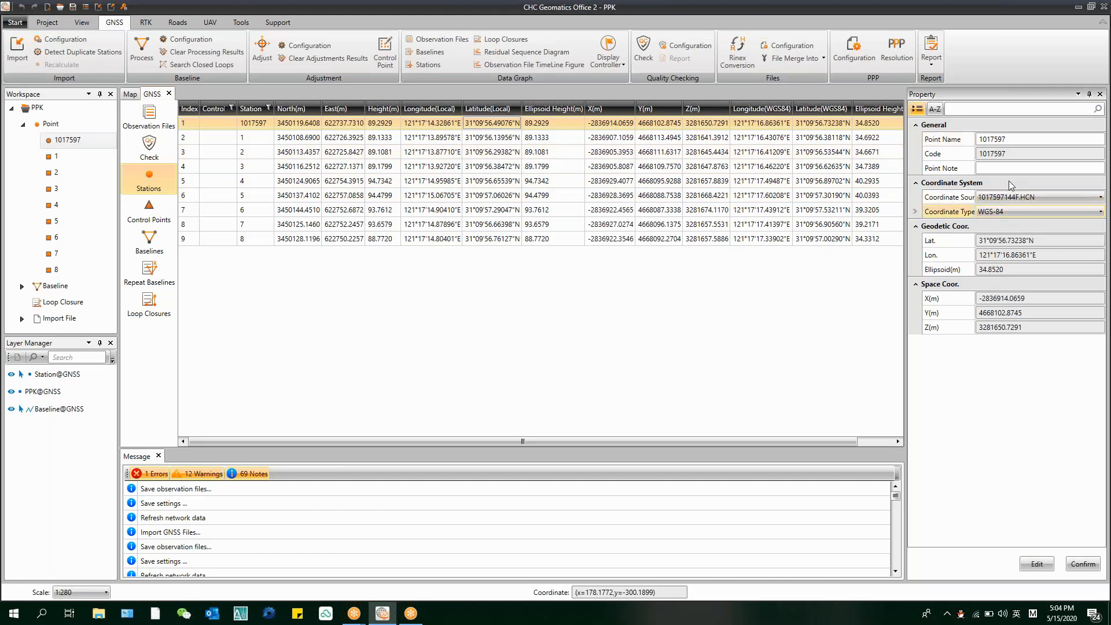
{"action": "left_click", "coordinate": [983, 198]}
{"action": "left_click", "coordinate": [1009, 211]}
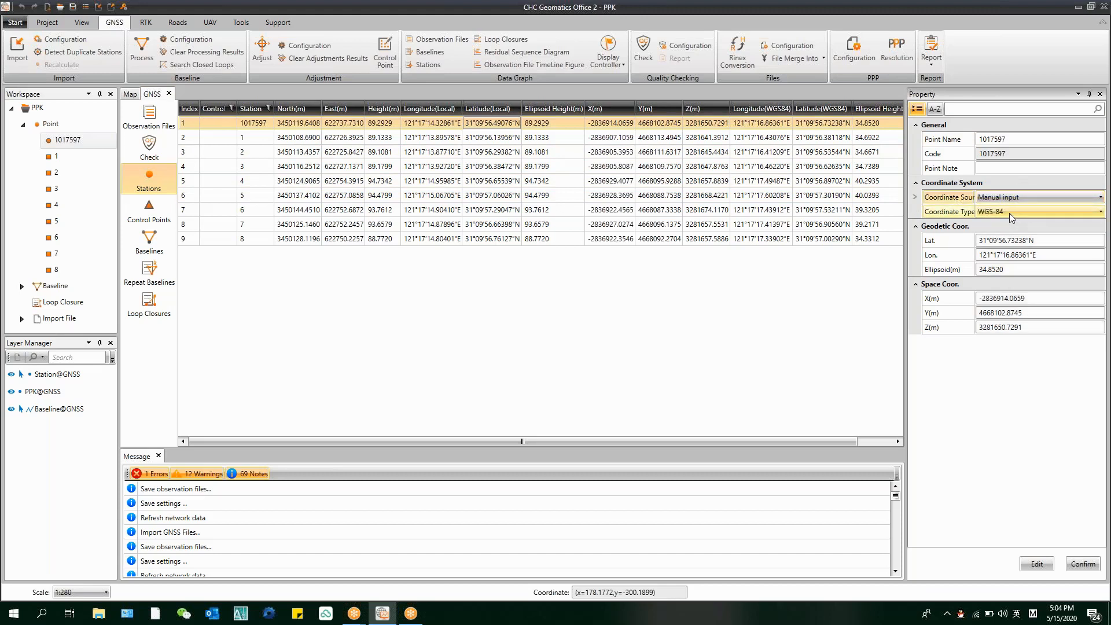
{"action": "left_click", "coordinate": [1008, 209]}
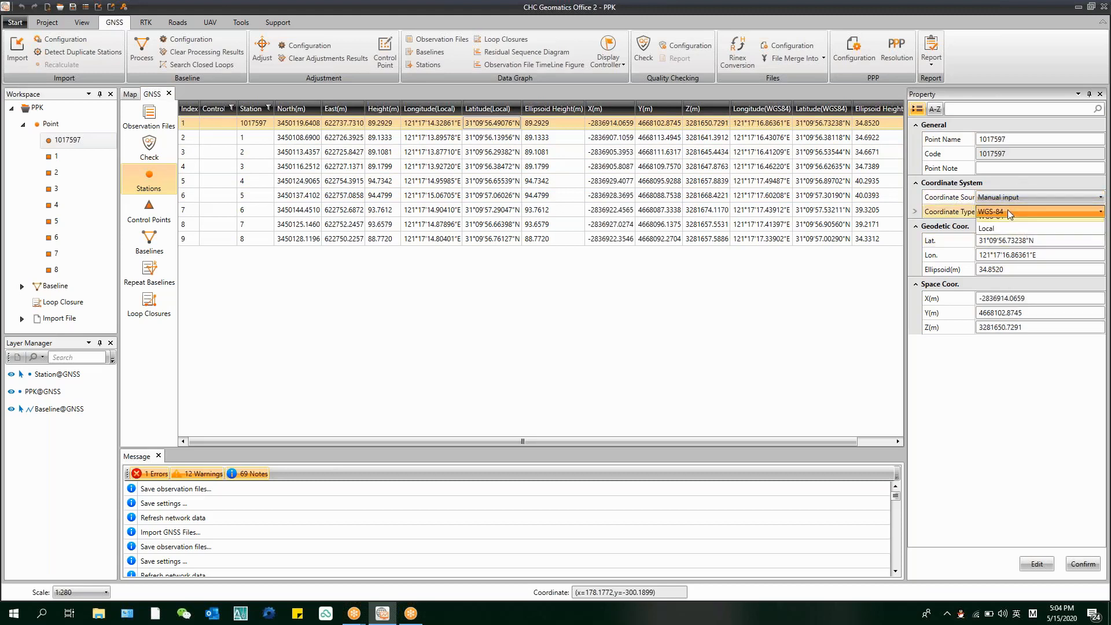
{"action": "left_click", "coordinate": [1010, 239]}
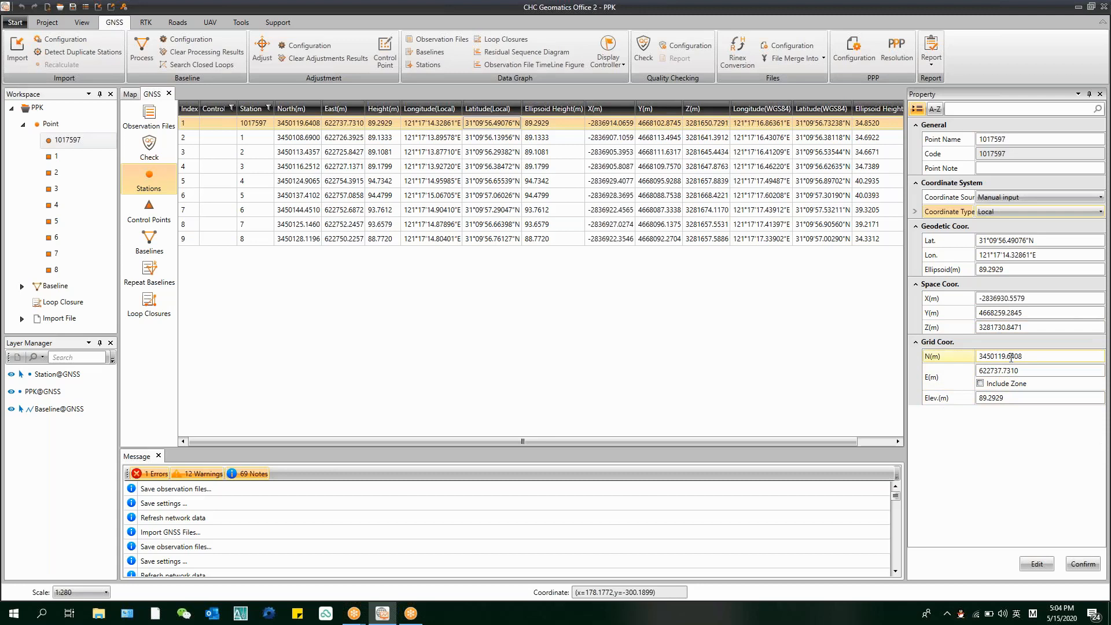
Step: Set station 1017597's grid coordinates to N 3450119.64, E 622737.73 and elevation 89.30, and apply them
{"action": "left_click_drag", "start_coordinate": [1024, 357], "coordinate": [1019, 355]}
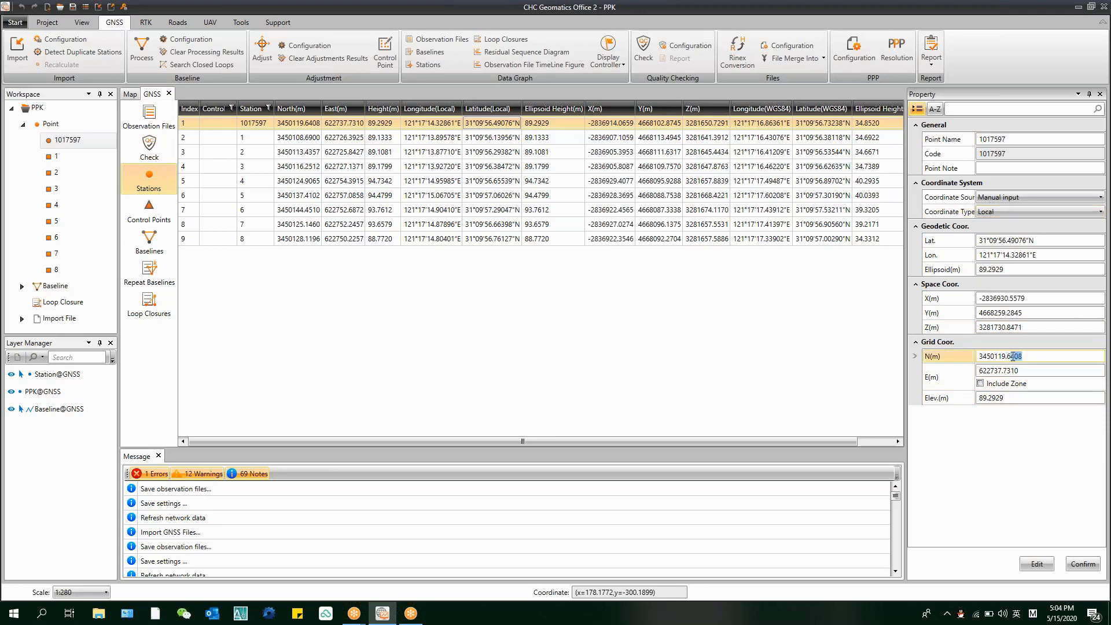
{"action": "key", "text": "BackSpace"}
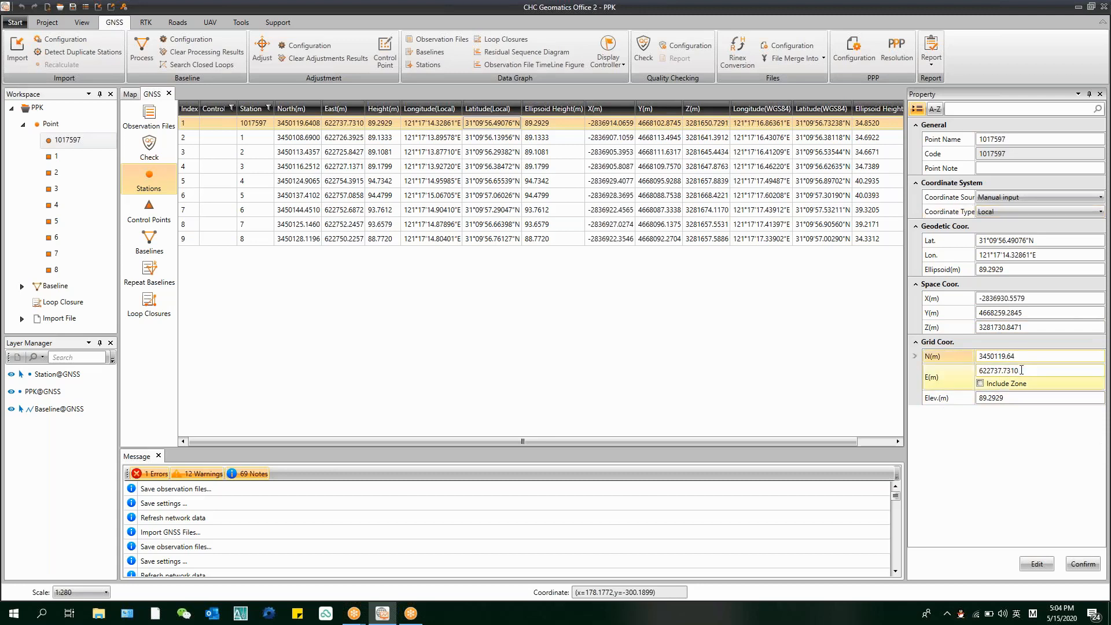
{"action": "left_click", "coordinate": [1011, 370]}
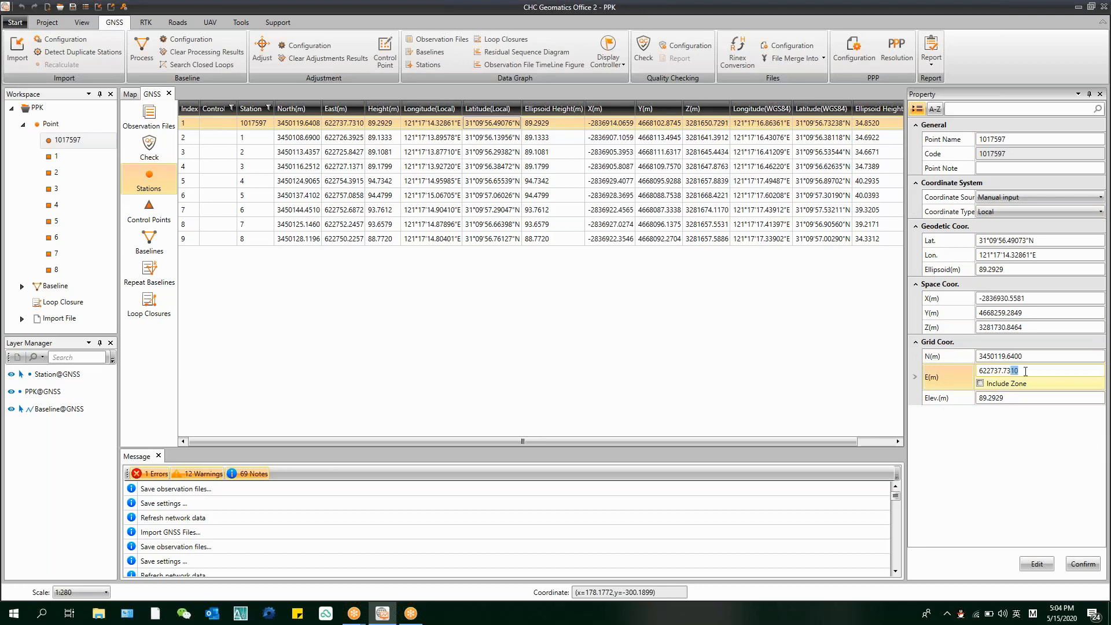
{"action": "key", "text": "BackSpace"}
{"action": "left_click", "coordinate": [1041, 456]}
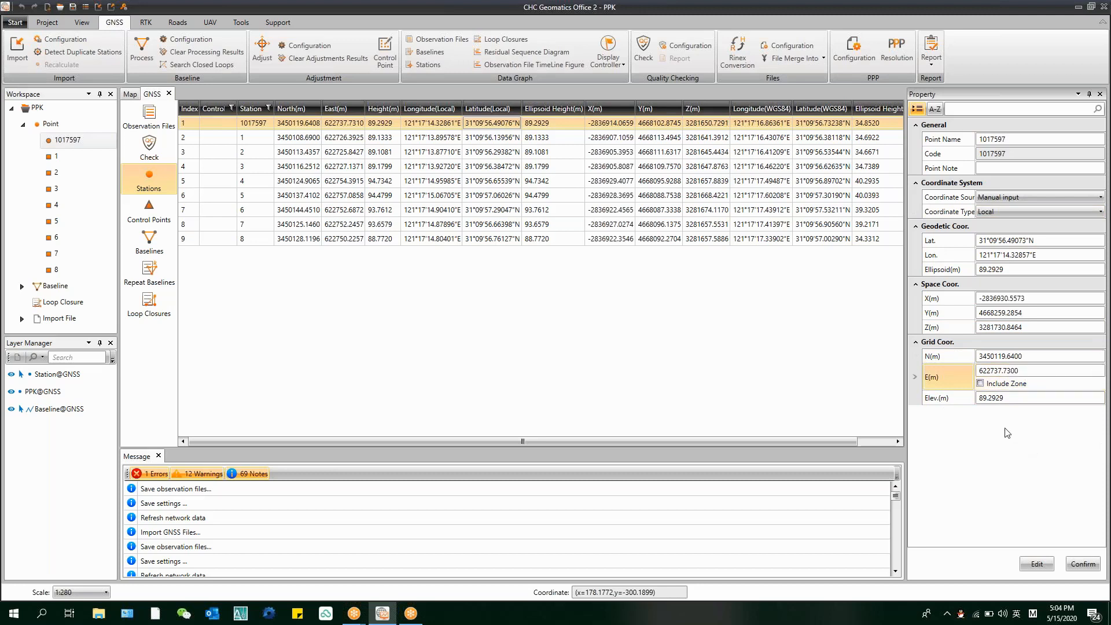
{"action": "left_click", "coordinate": [993, 397]}
{"action": "left_click_drag", "start_coordinate": [988, 398], "coordinate": [1004, 397]}
{"action": "type", "text": "30"}
{"action": "left_click", "coordinate": [1014, 457]}
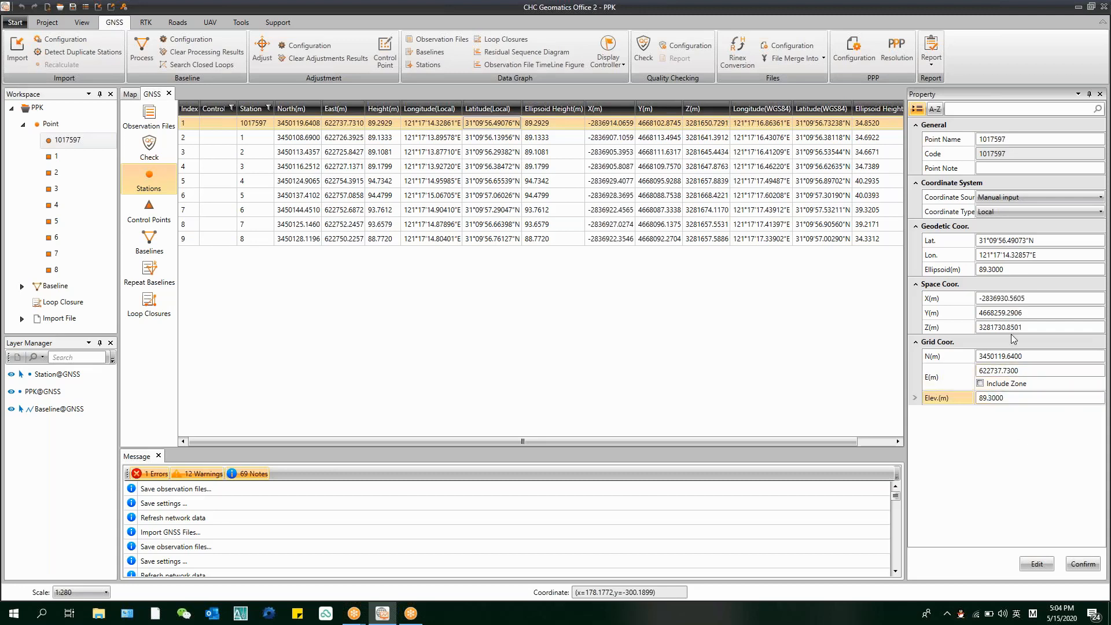
{"action": "left_click", "coordinate": [1091, 568]}
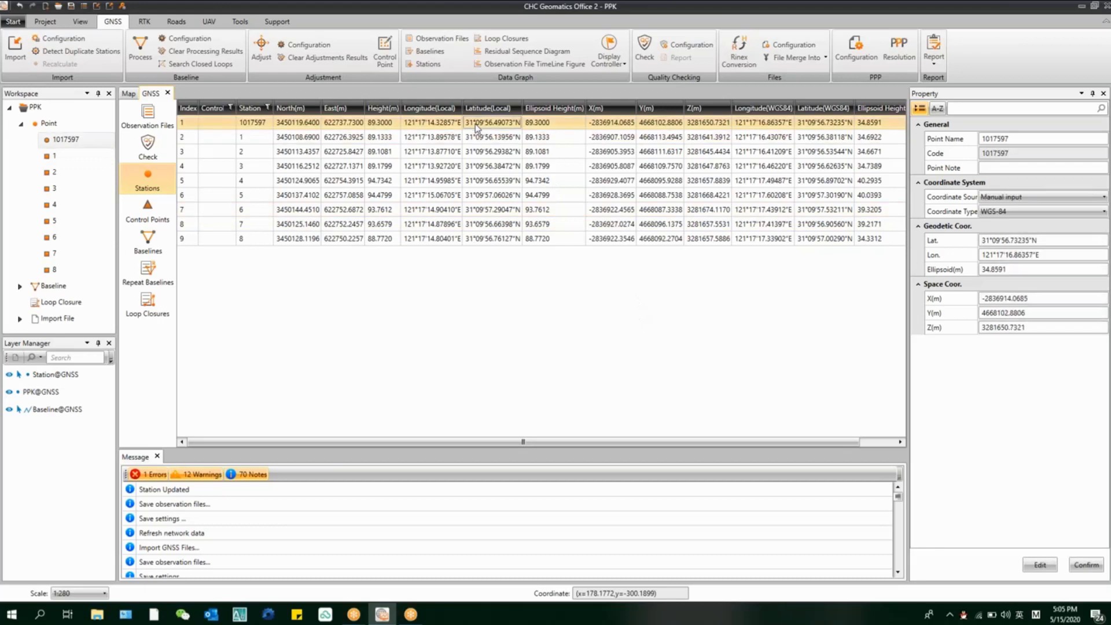
Step: Process the PPK project's baselines using the updated base station coordinates
{"action": "left_click", "coordinate": [1027, 326]}
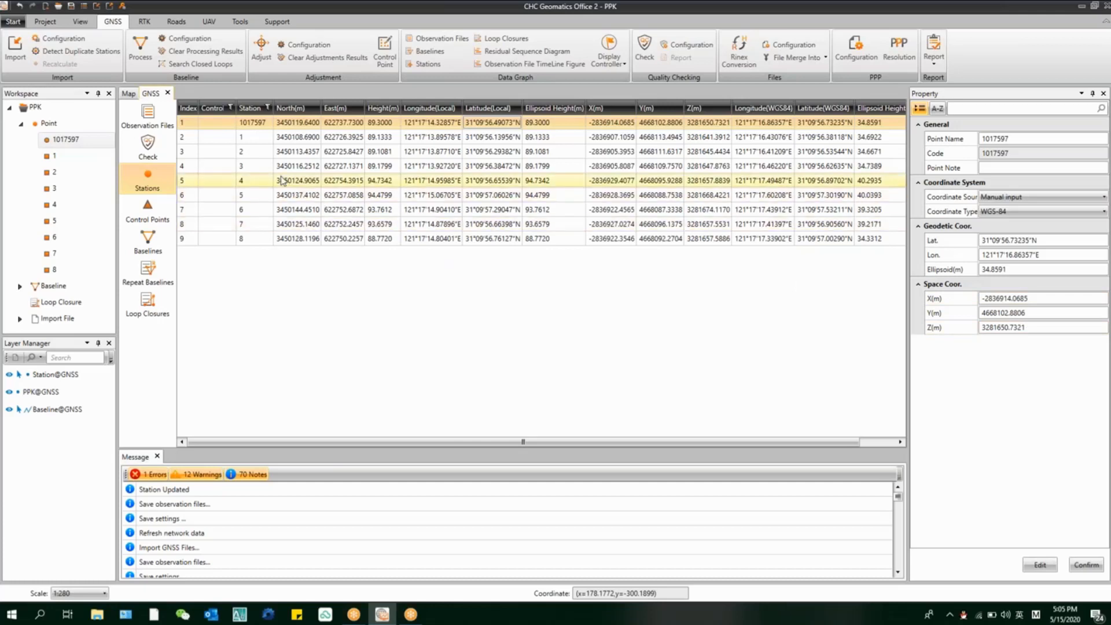
{"action": "left_click", "coordinate": [134, 57]}
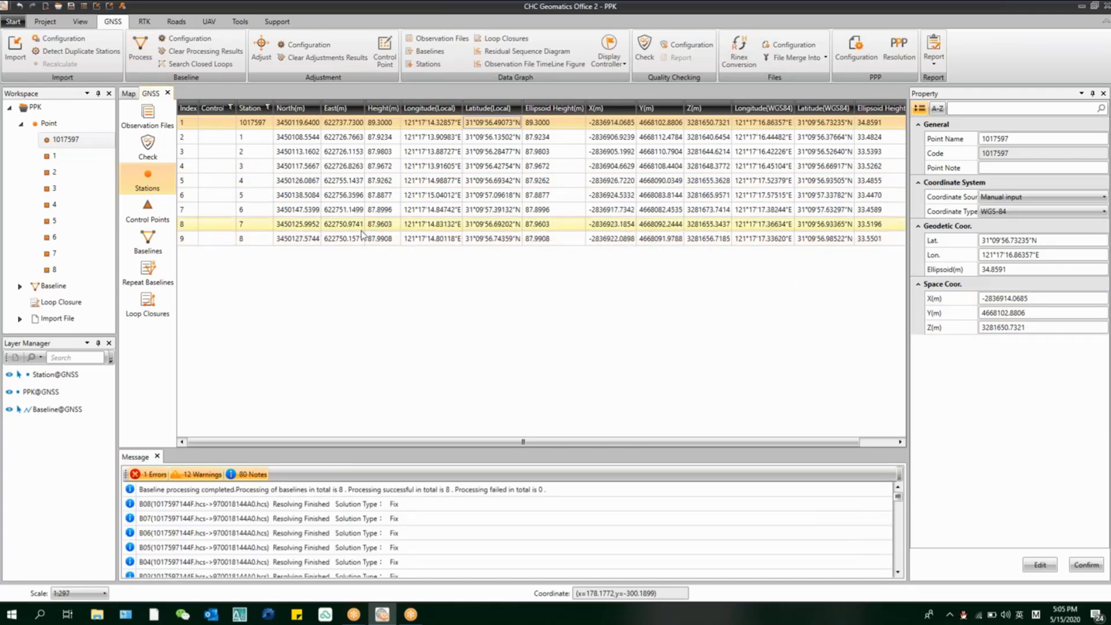
Step: Import the LandStar project folder ppk from LS7_PPK\ppk test into the project
{"action": "left_click", "coordinate": [142, 22]}
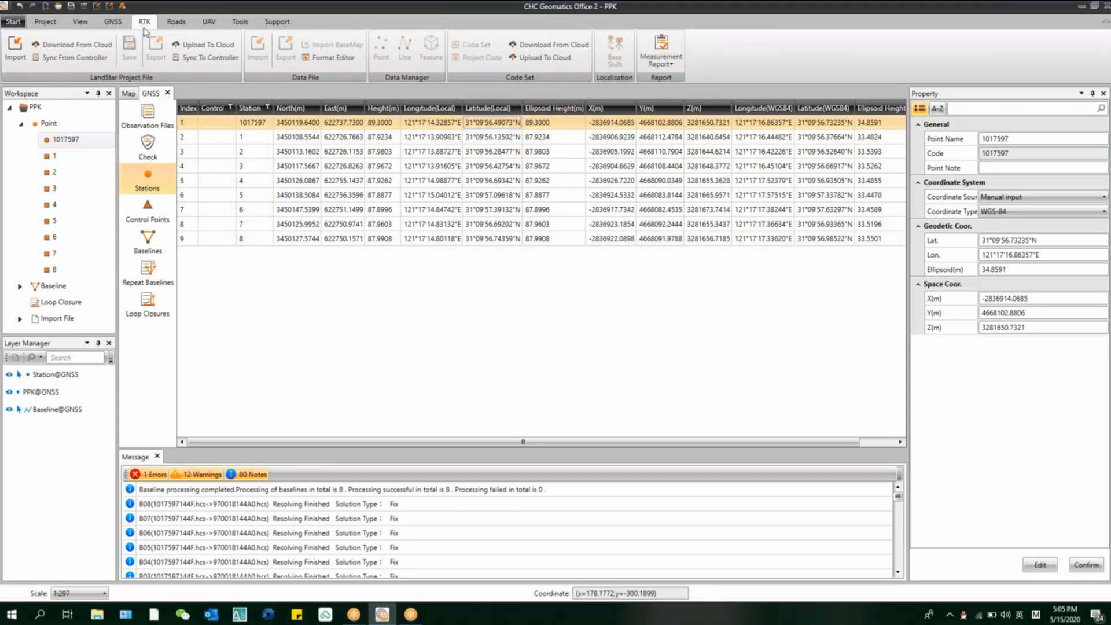
{"action": "left_click", "coordinate": [19, 58]}
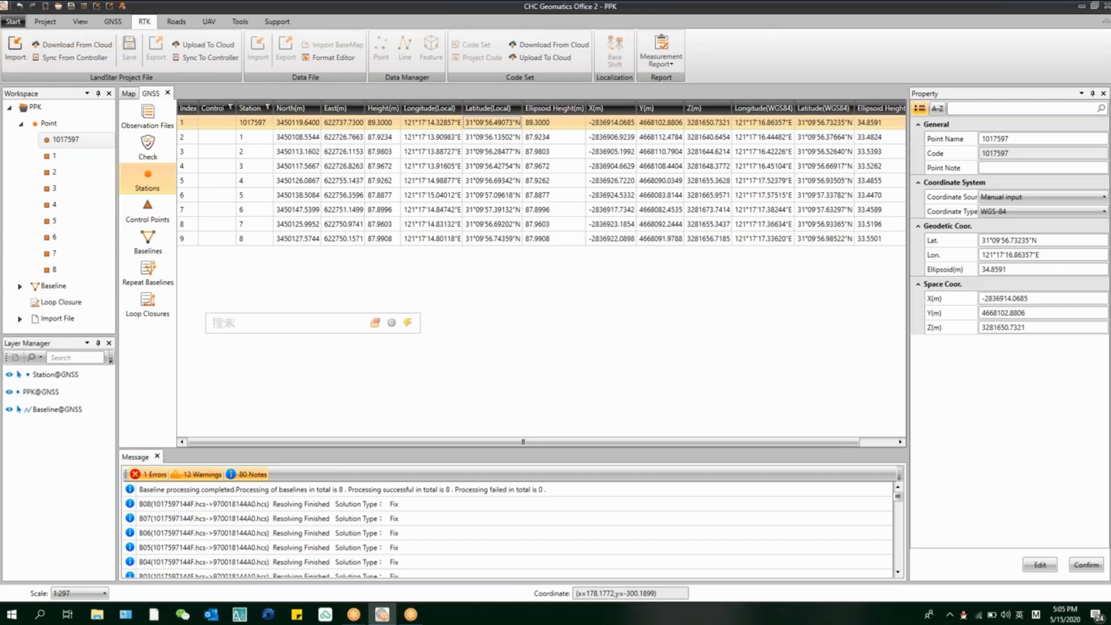
{"action": "left_click", "coordinate": [297, 83]}
{"action": "double_click", "coordinate": [297, 84]}
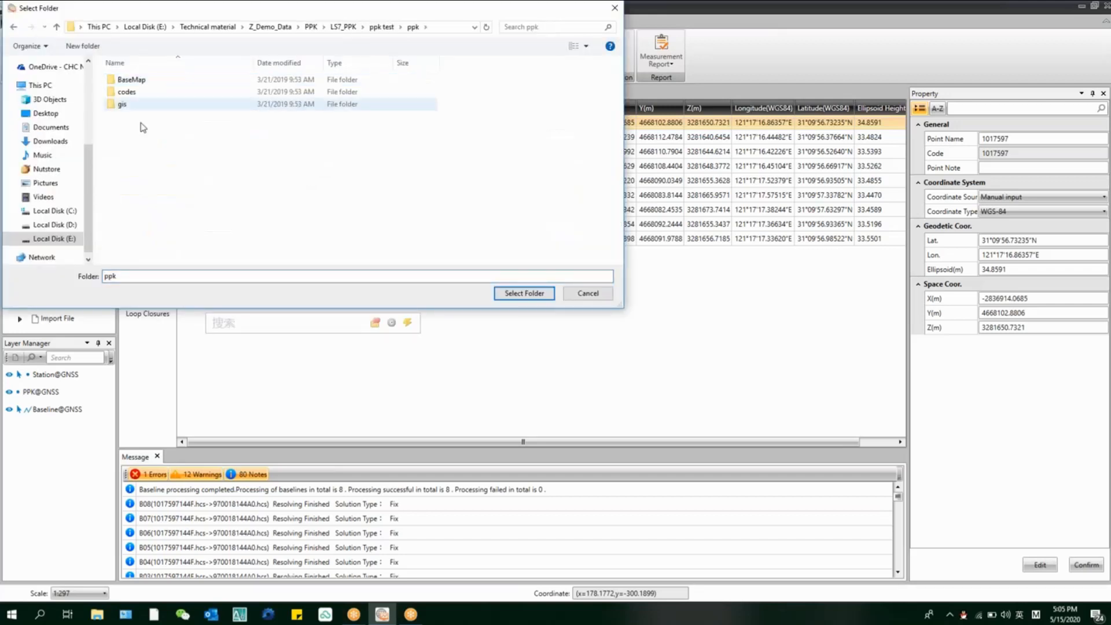
{"action": "left_click", "coordinate": [380, 28]}
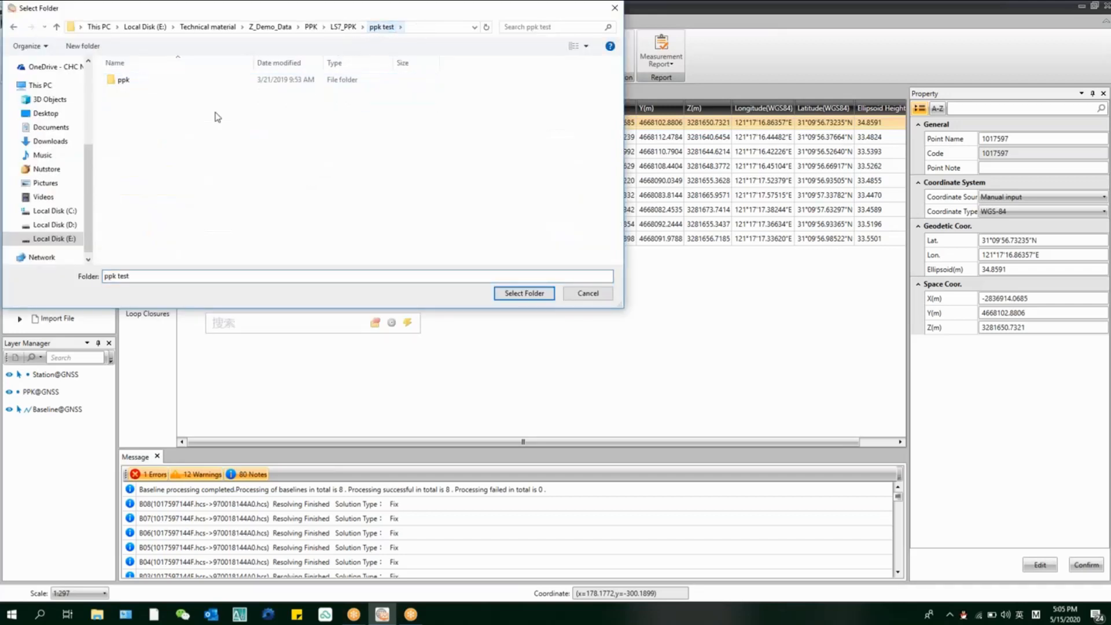
{"action": "left_click", "coordinate": [204, 88]}
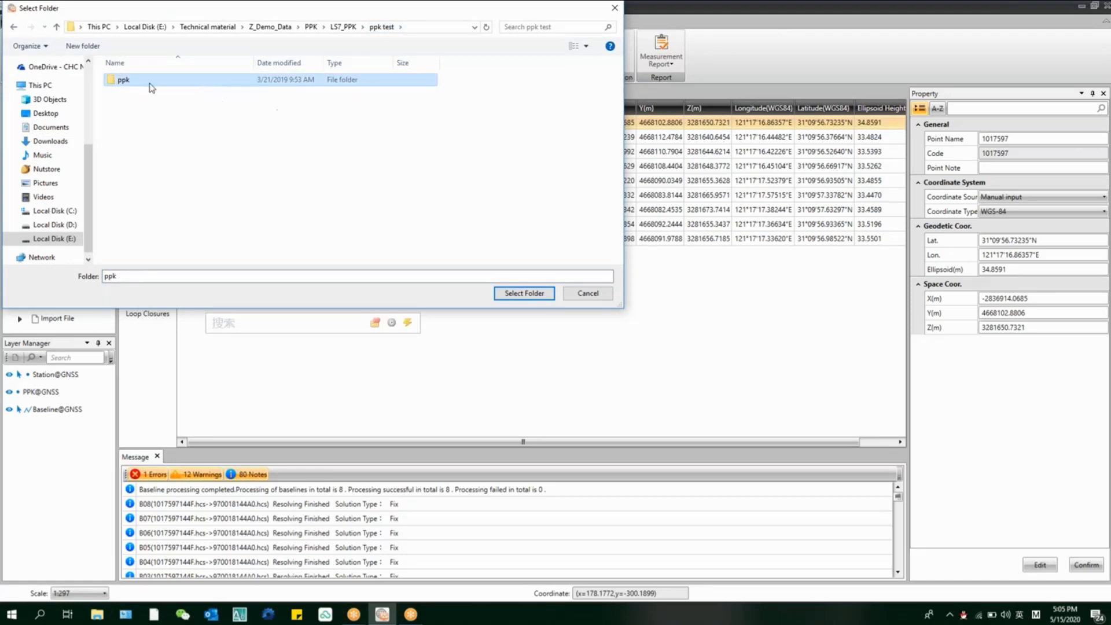
{"action": "left_click", "coordinate": [523, 294]}
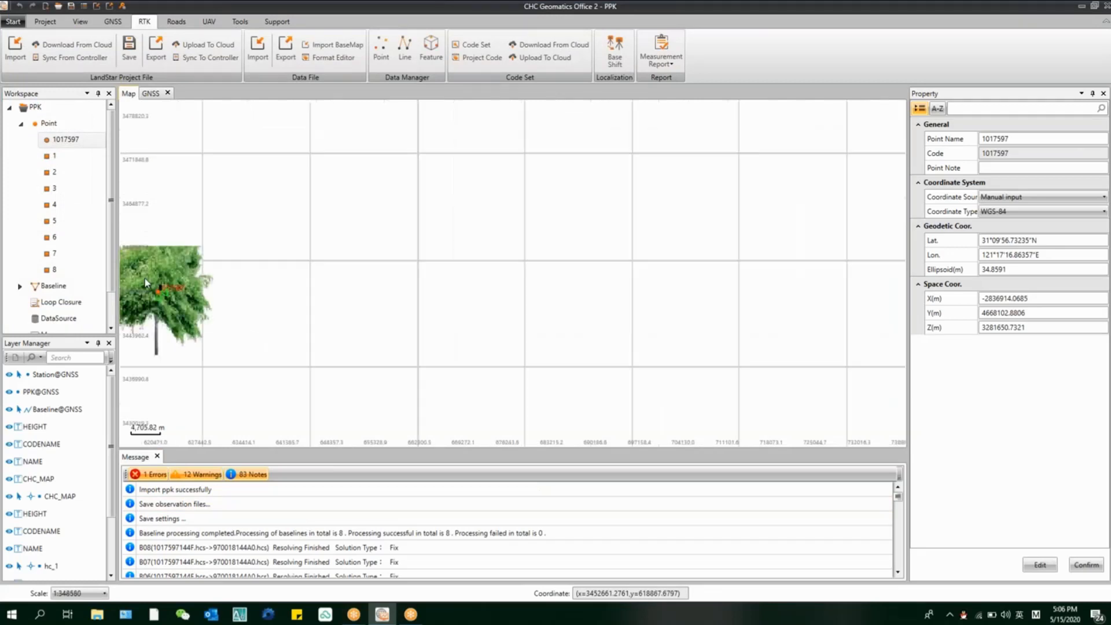
Step: Examine the imported survey points, line and baselines around station 1017597 on the map at close range
{"action": "scroll", "coordinate": [146, 282], "scroll_direction": "up", "scroll_amount": 1}
{"action": "left_click", "coordinate": [230, 308]}
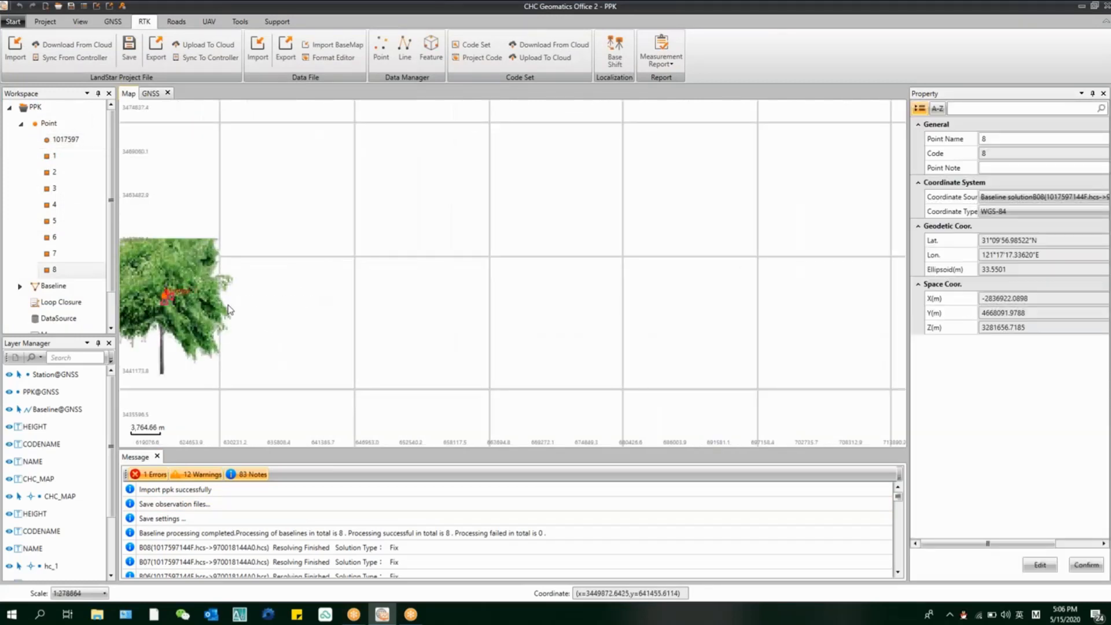
{"action": "left_click", "coordinate": [230, 310]}
{"action": "scroll", "coordinate": [230, 310], "scroll_direction": "down", "scroll_amount": 1}
{"action": "scroll", "coordinate": [150, 310], "scroll_direction": "up", "scroll_amount": 7}
{"action": "scroll", "coordinate": [304, 241], "scroll_direction": "up", "scroll_amount": 12}
{"action": "scroll", "coordinate": [355, 288], "scroll_direction": "up", "scroll_amount": 8}
{"action": "scroll", "coordinate": [358, 304], "scroll_direction": "up", "scroll_amount": 1}
{"action": "scroll", "coordinate": [336, 284], "scroll_direction": "down", "scroll_amount": 1}
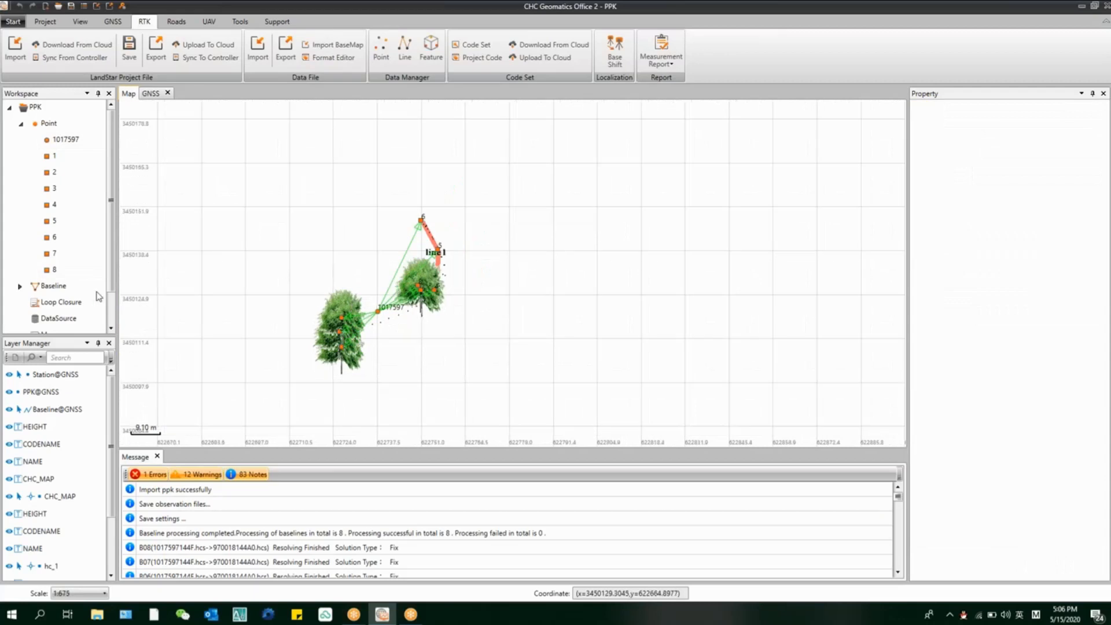
Step: Open the data list of the imported ppk(LandStar) file
{"action": "scroll", "coordinate": [112, 269], "scroll_direction": "down", "scroll_amount": 1}
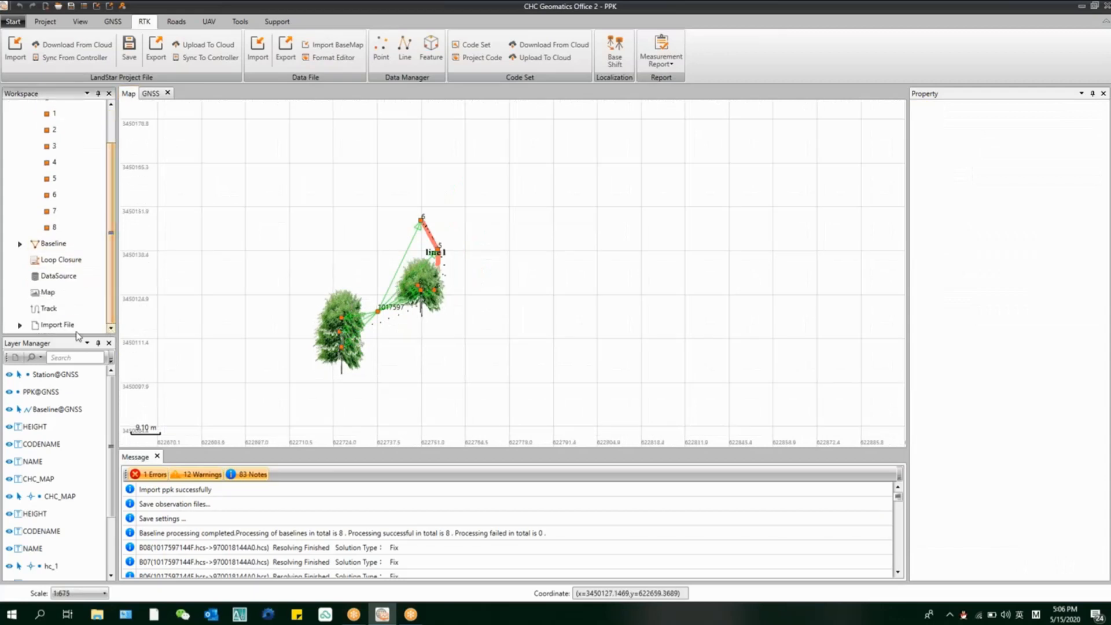
{"action": "scroll", "coordinate": [48, 283], "scroll_direction": "down", "scroll_amount": 1}
{"action": "double_click", "coordinate": [48, 283]}
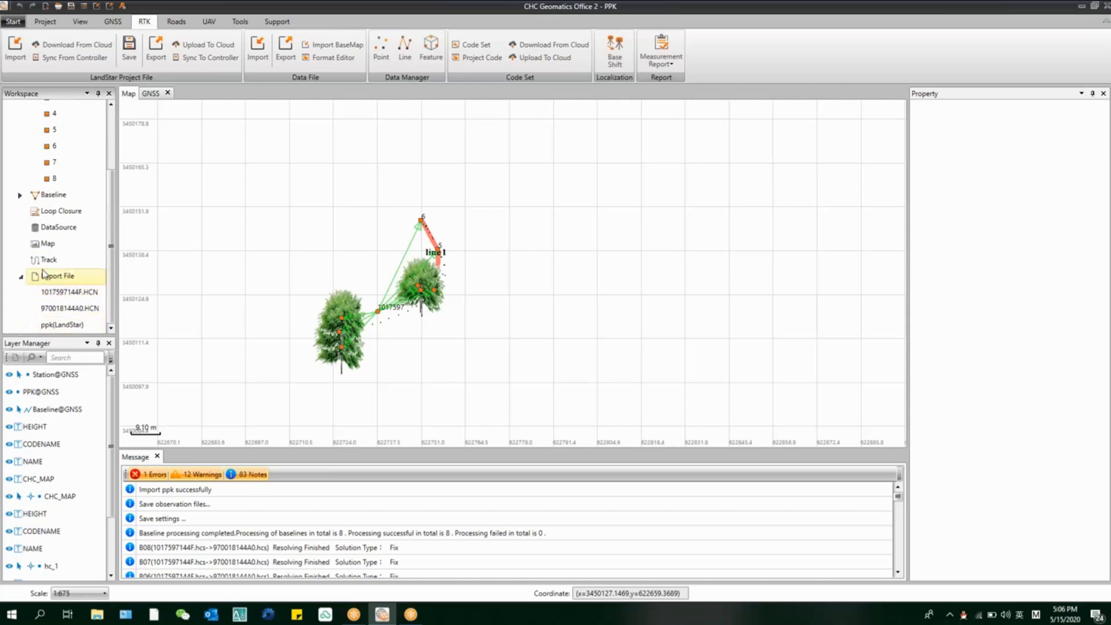
{"action": "left_click", "coordinate": [69, 280]}
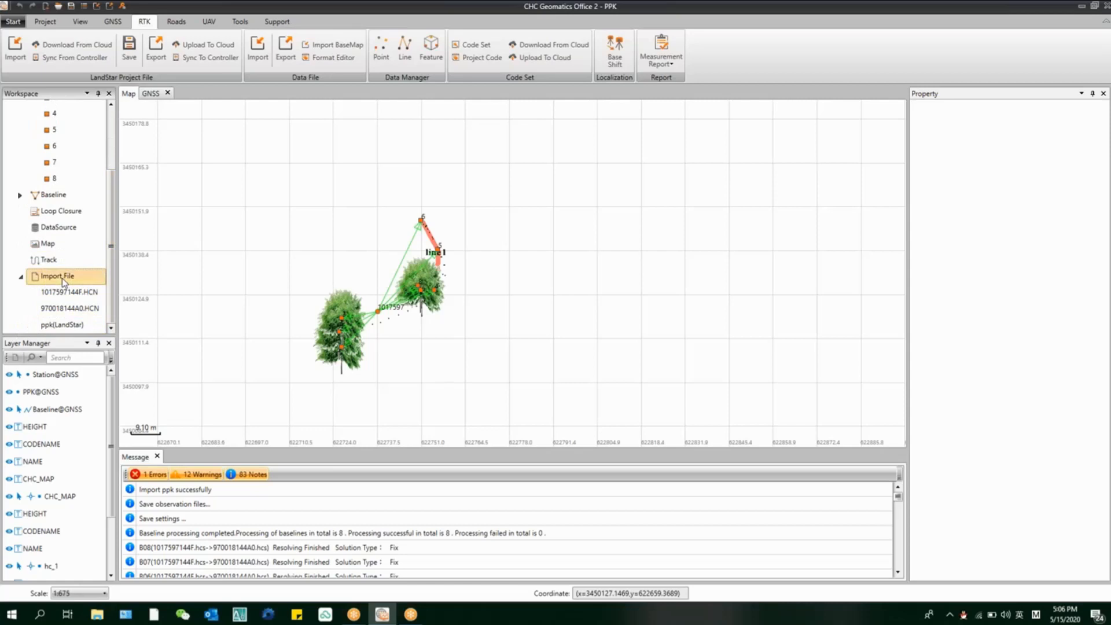
{"action": "left_click", "coordinate": [69, 325]}
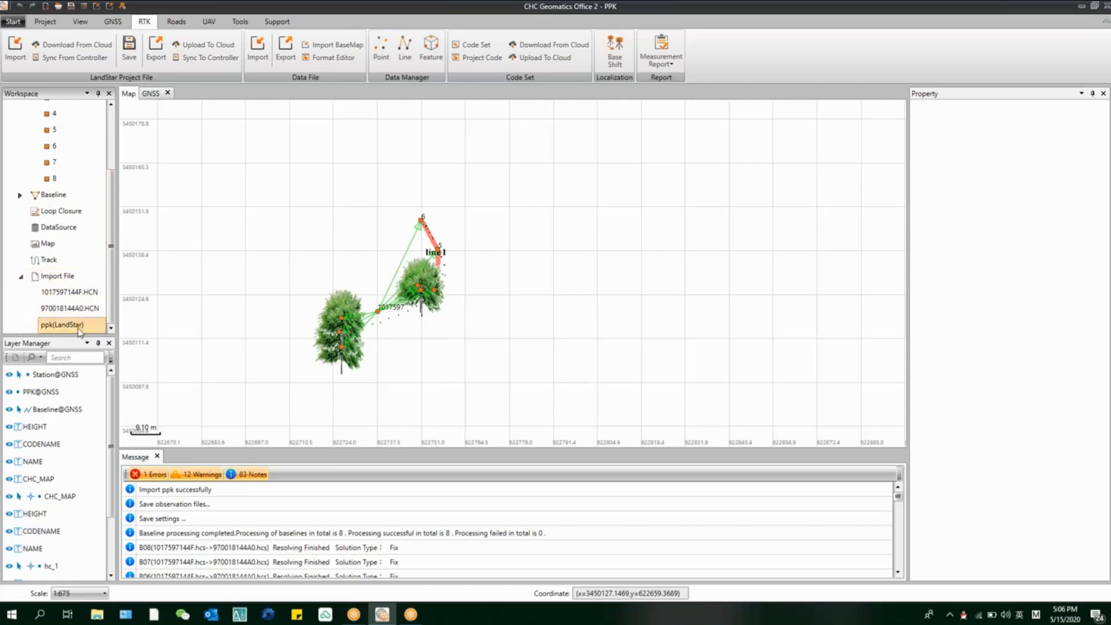
{"action": "right_click", "coordinate": [89, 331]}
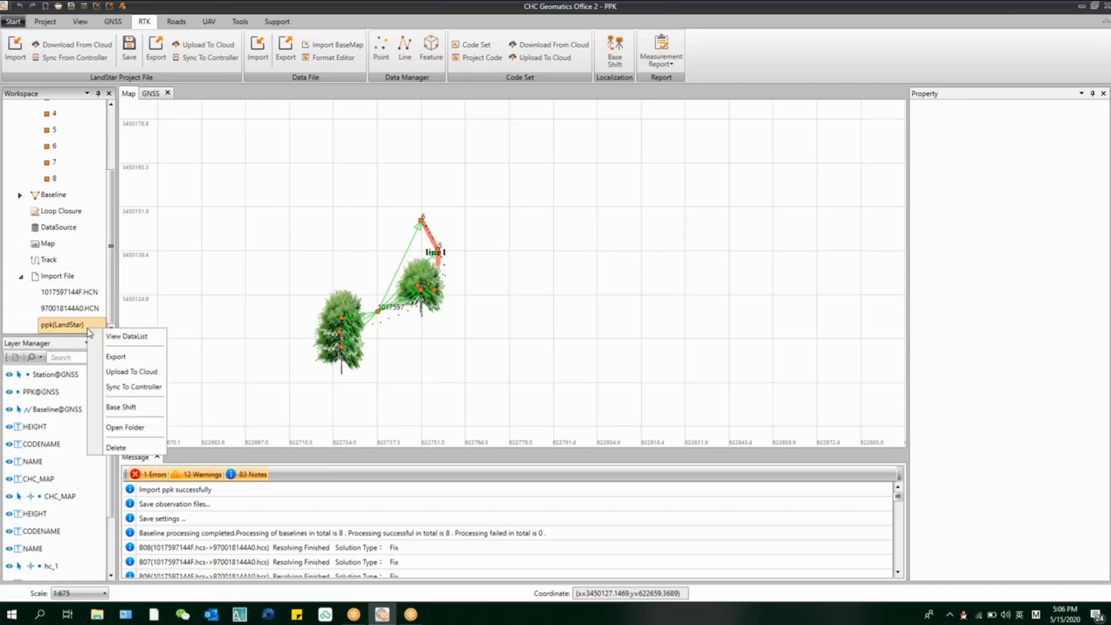
{"action": "left_click", "coordinate": [135, 342]}
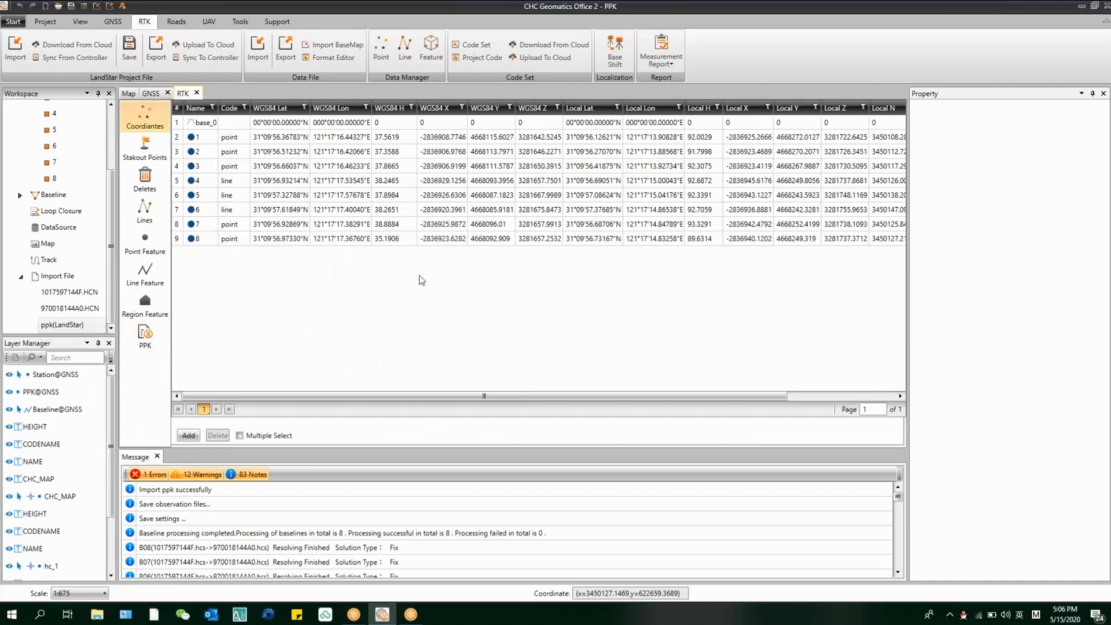
Step: Review the coordinates of the imported survey points, including point 5, and show the PPK results list
{"action": "left_click", "coordinate": [365, 237]}
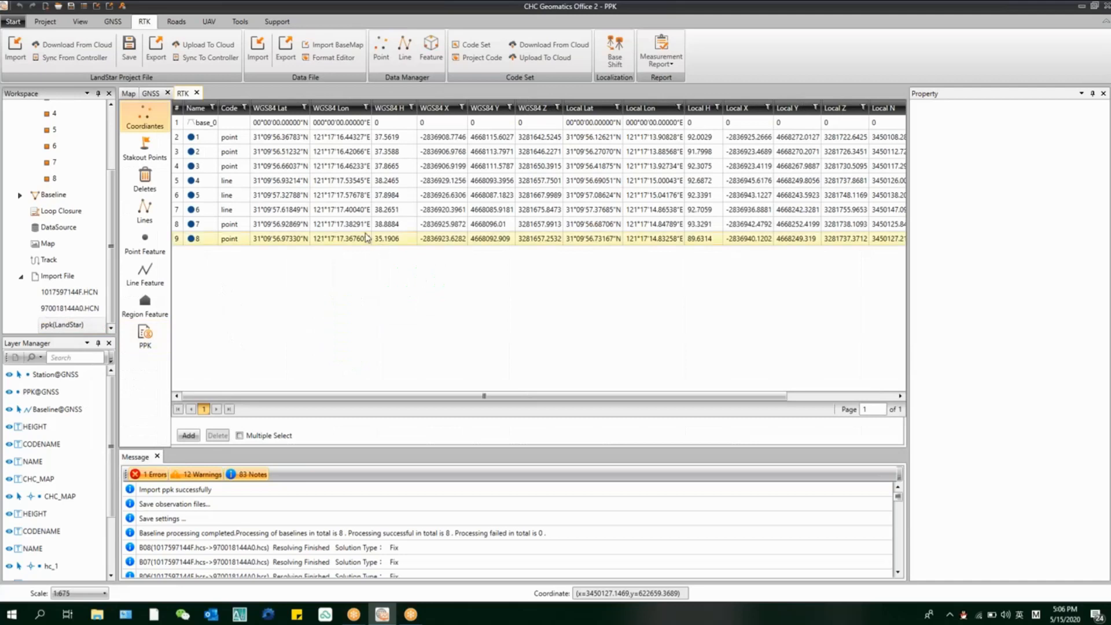
{"action": "left_click", "coordinate": [338, 194]}
{"action": "left_click", "coordinate": [302, 137]}
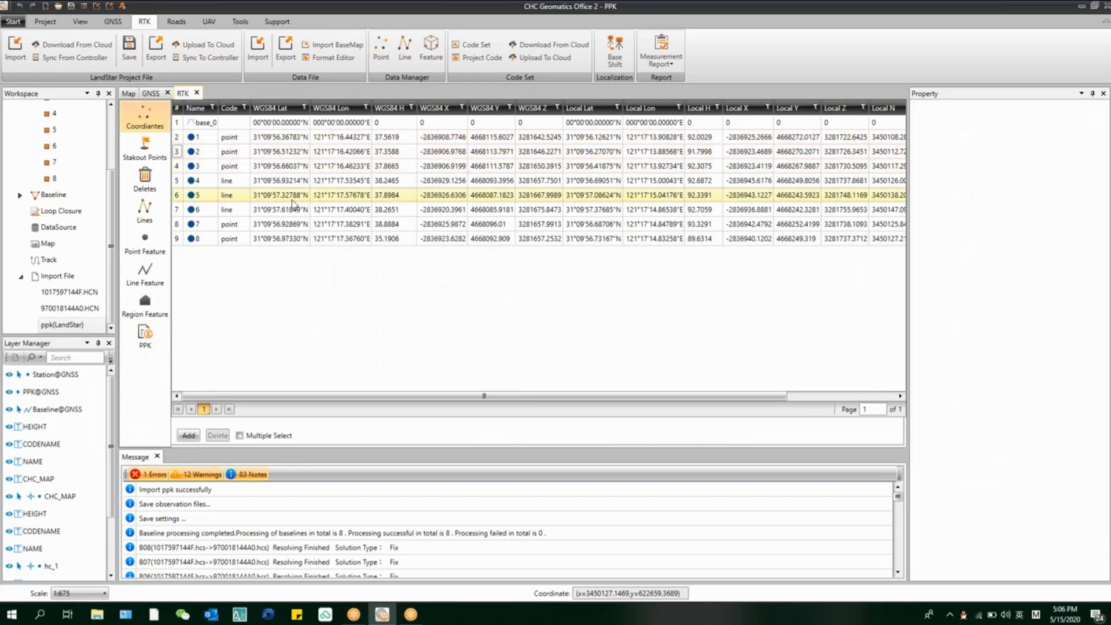
{"action": "left_click", "coordinate": [294, 197]}
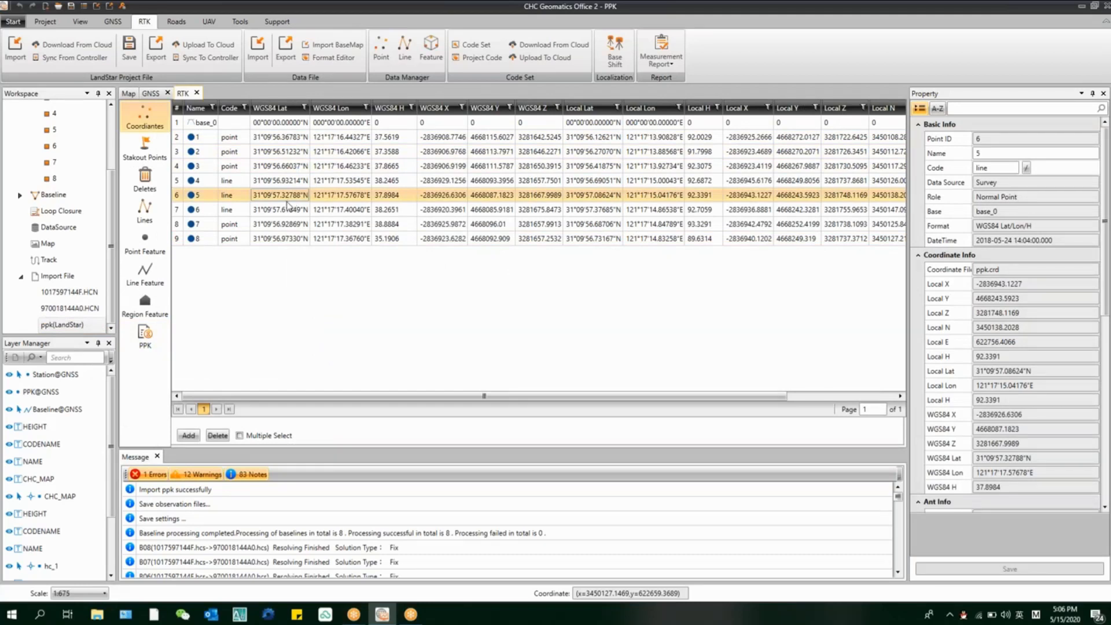
{"action": "left_click", "coordinate": [145, 338]}
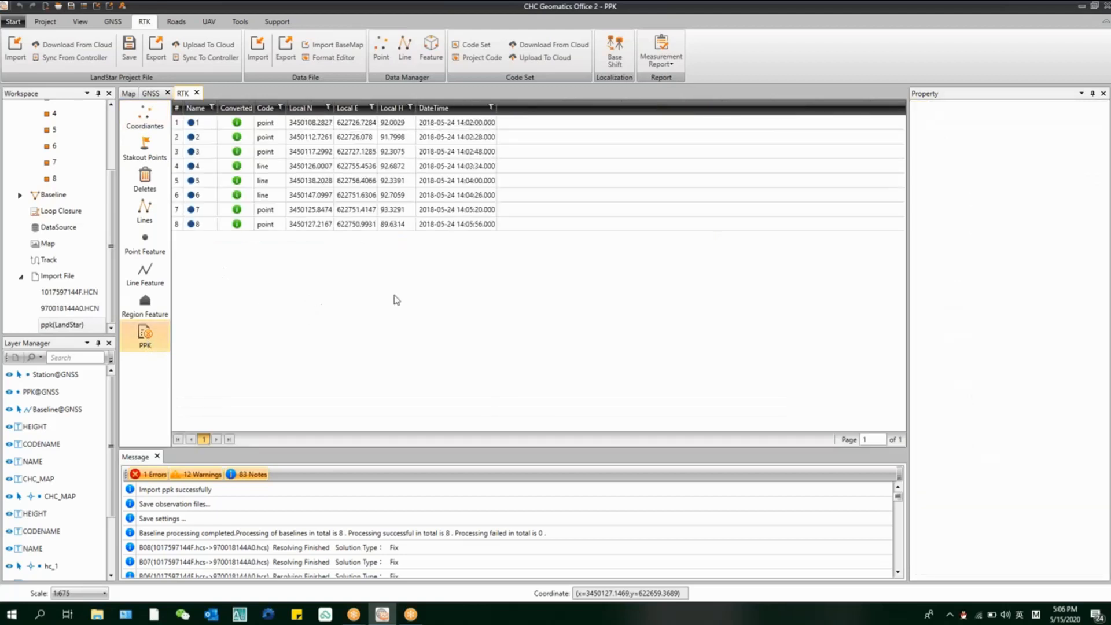
Step: Convert all PPK points 1 to 8 at once using the baseline solution
{"action": "left_click", "coordinate": [276, 128]}
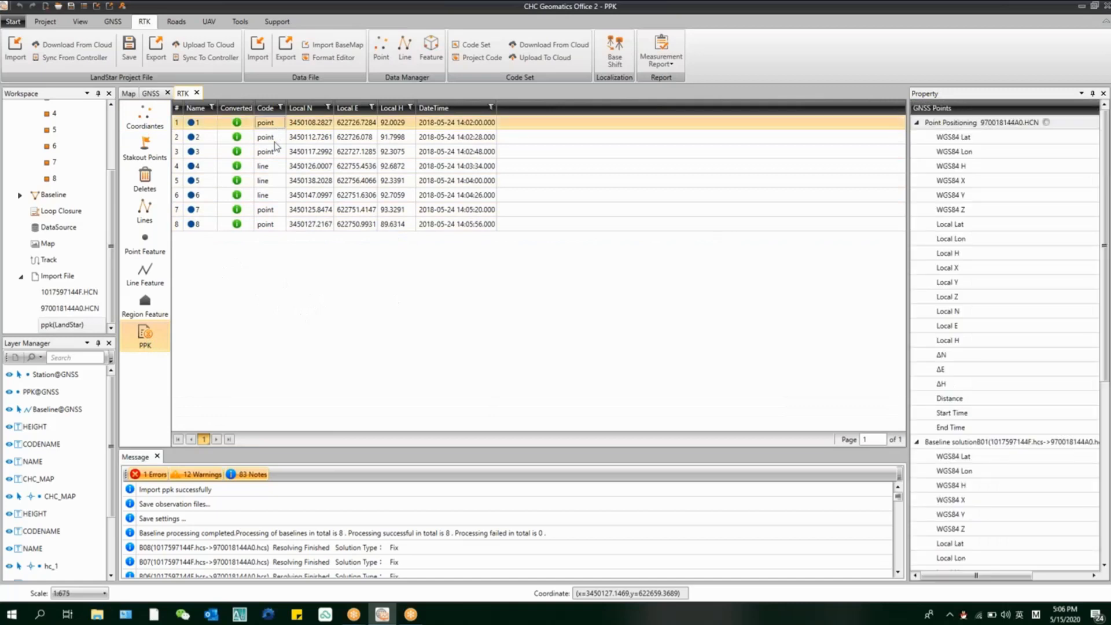
{"action": "left_click", "coordinate": [294, 226], "text": "shift"}
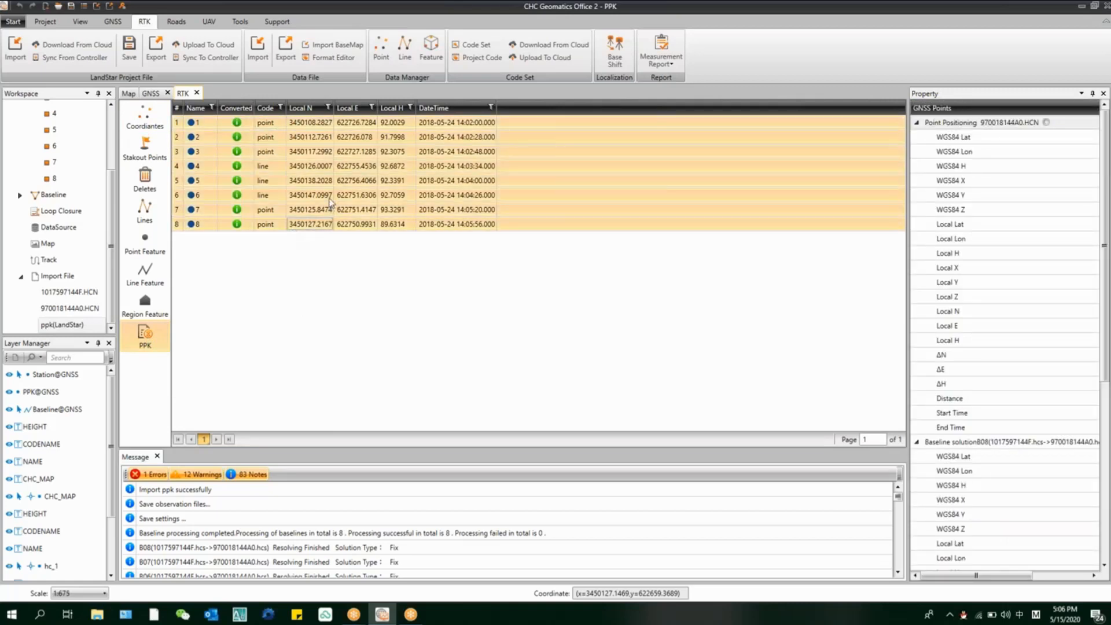
{"action": "right_click", "coordinate": [335, 171]}
{"action": "mouse_move", "coordinate": [380, 199]}
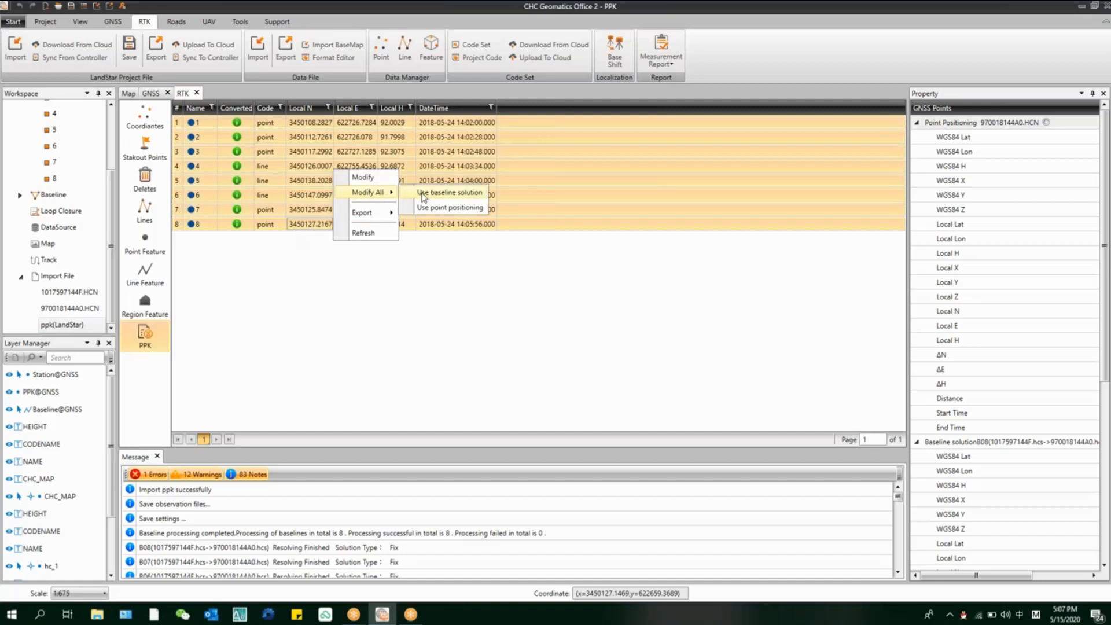
{"action": "left_click", "coordinate": [423, 194]}
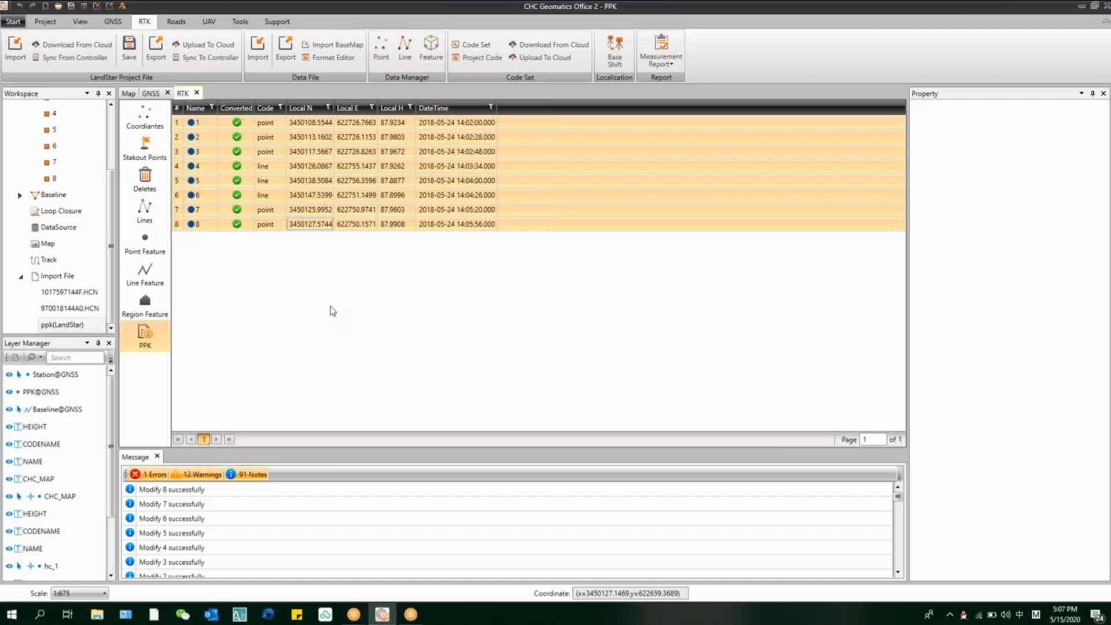
Step: Look through the point feature, line feature and lines lists of the LandStar project
{"action": "left_click", "coordinate": [148, 254]}
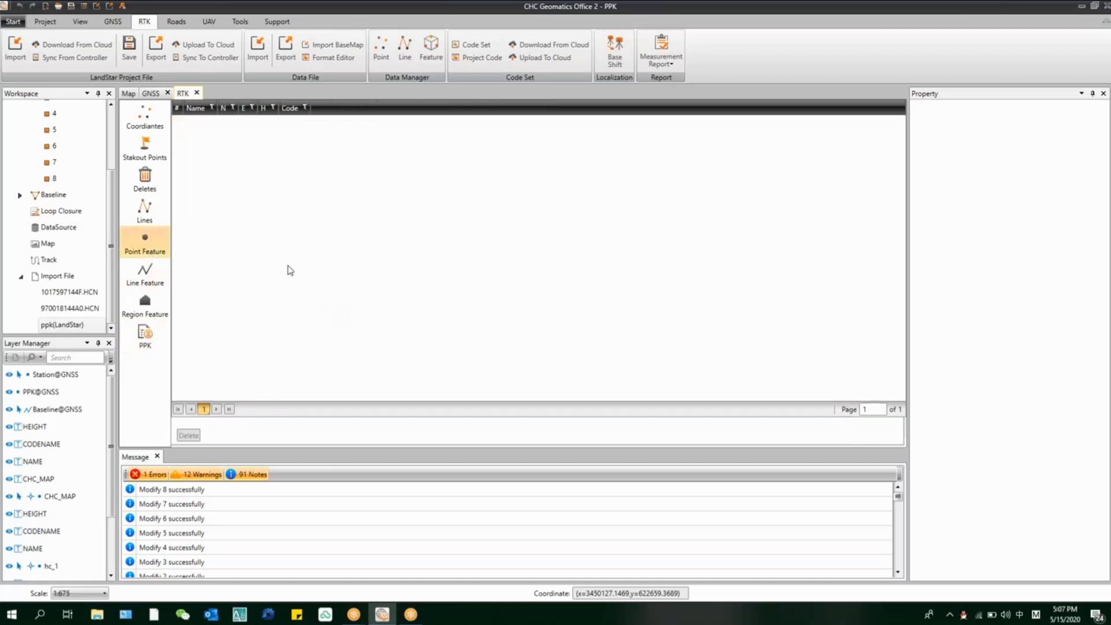
{"action": "left_click", "coordinate": [149, 332]}
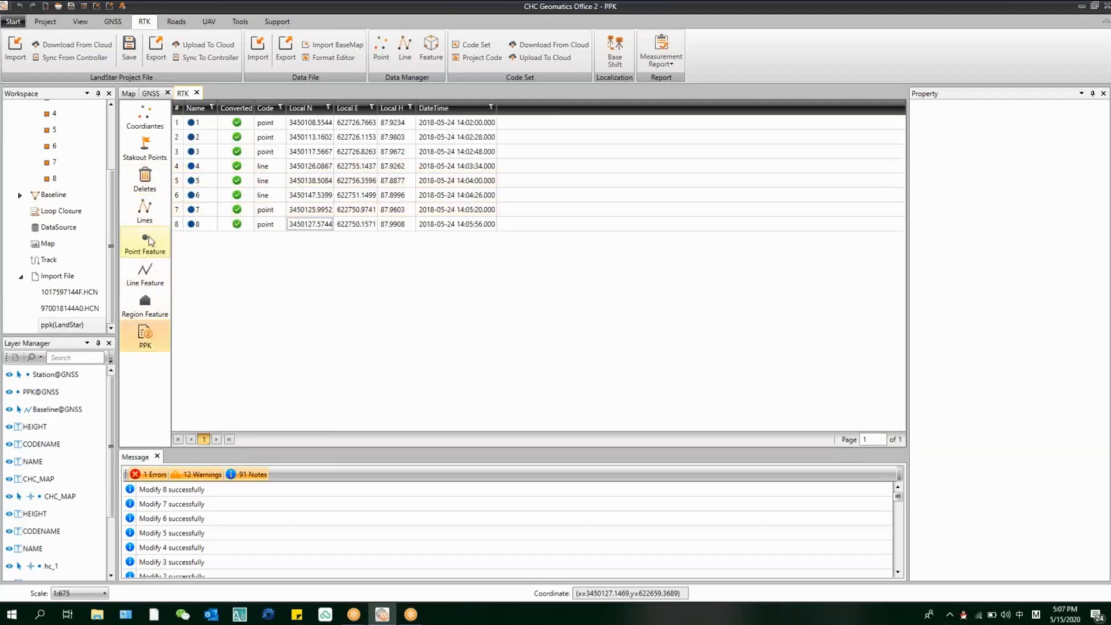
{"action": "left_click", "coordinate": [148, 237]}
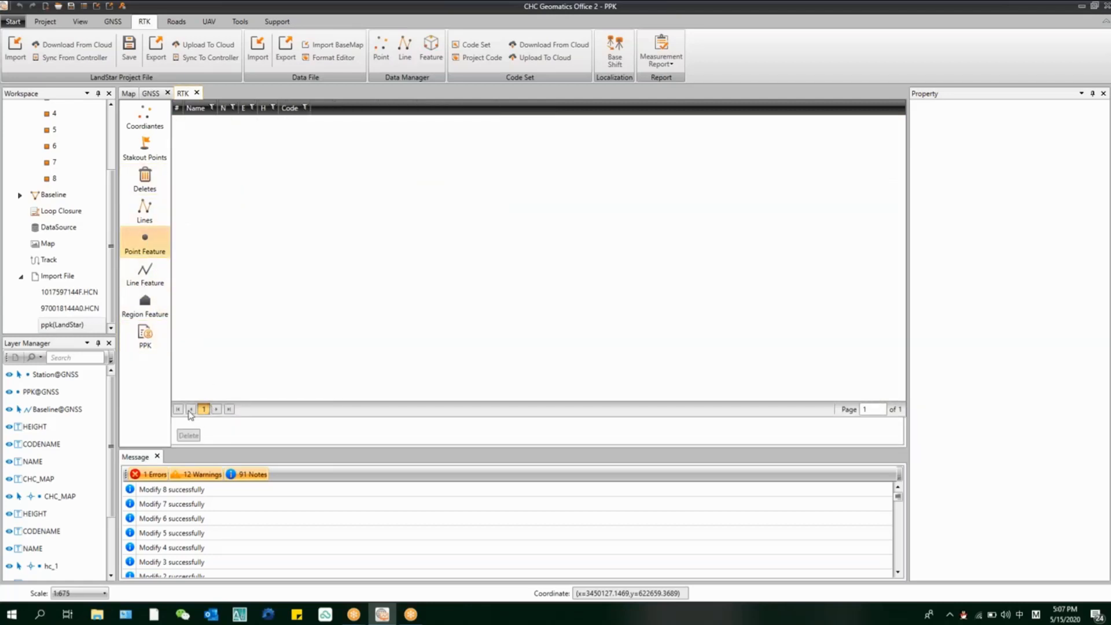
{"action": "left_click", "coordinate": [143, 287]}
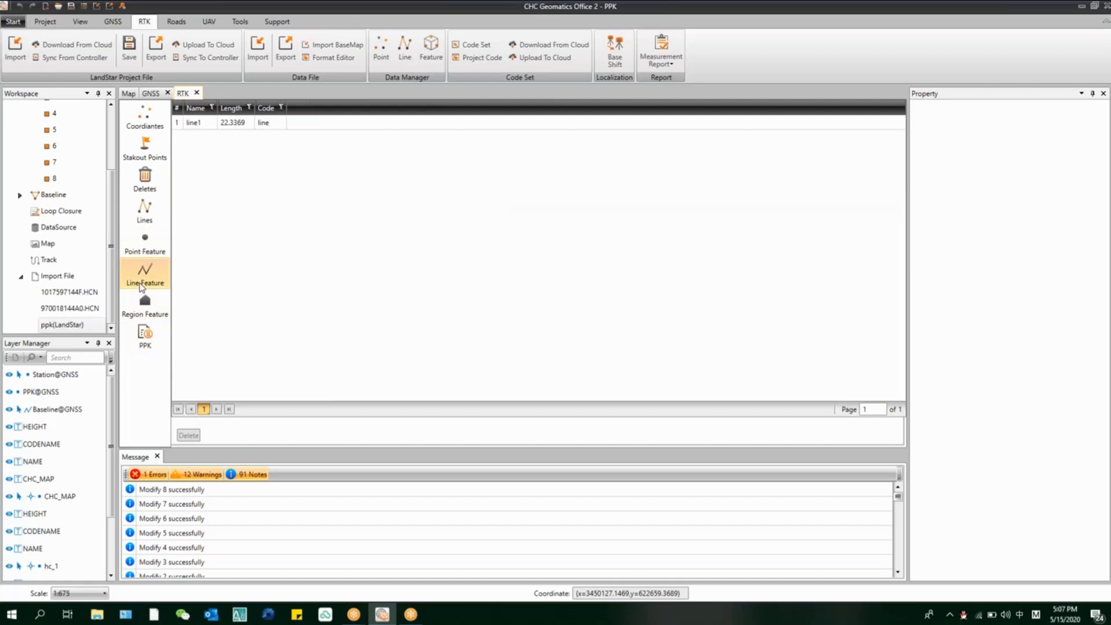
{"action": "left_click", "coordinate": [140, 243]}
{"action": "left_click", "coordinate": [144, 211]}
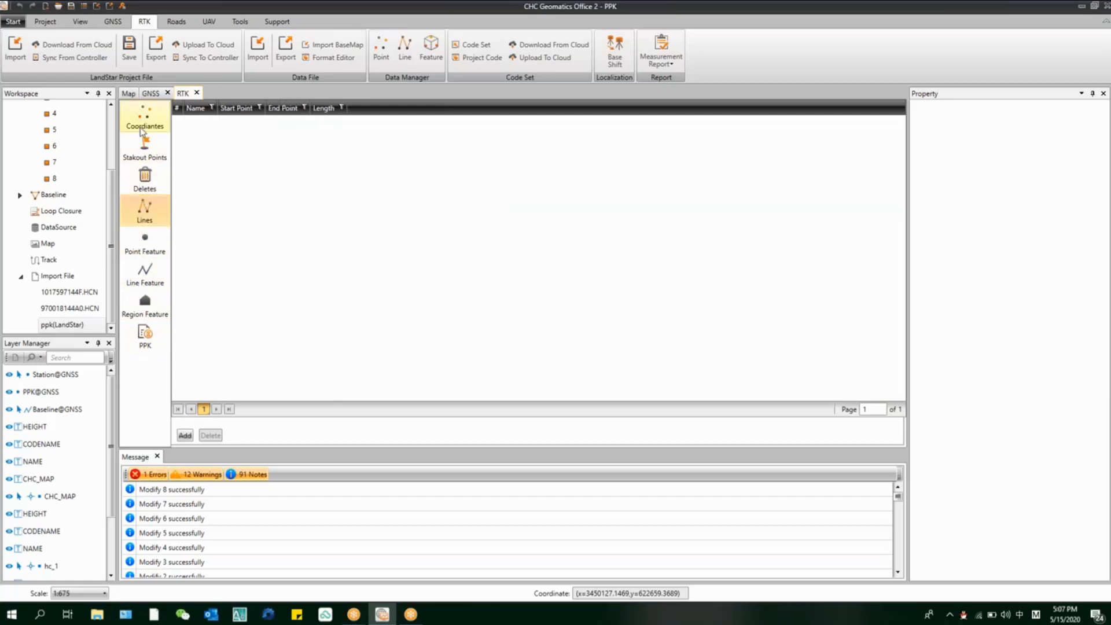
Step: Check the coordinates of survey points 5, 2 and 1, and return to the PPK results list
{"action": "left_click", "coordinate": [140, 128]}
{"action": "left_click", "coordinate": [253, 195]}
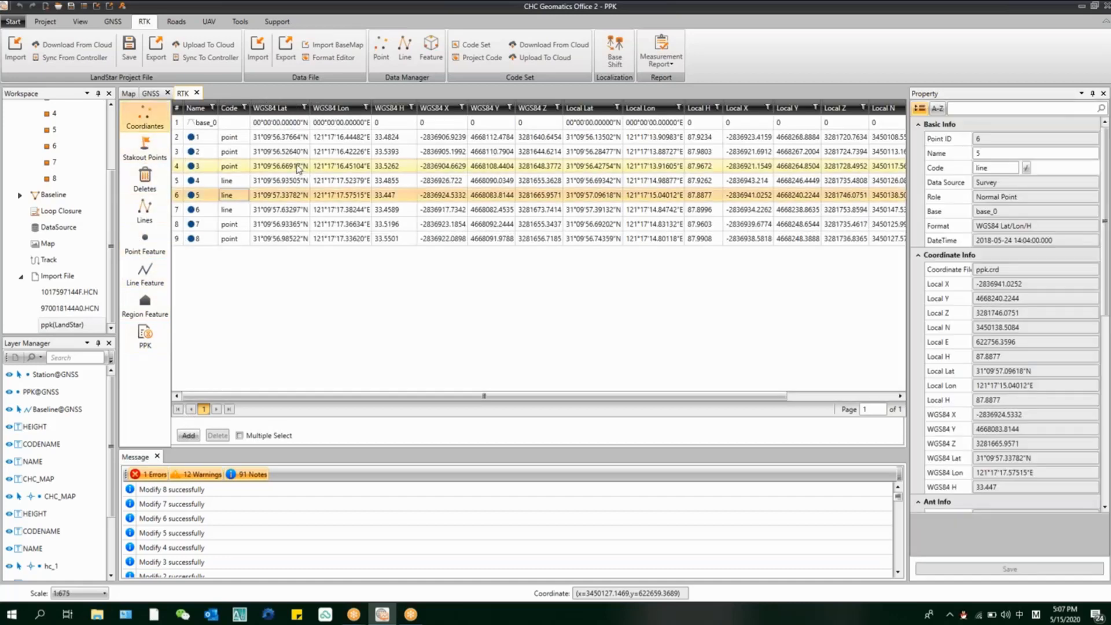
{"action": "left_click", "coordinate": [297, 153]}
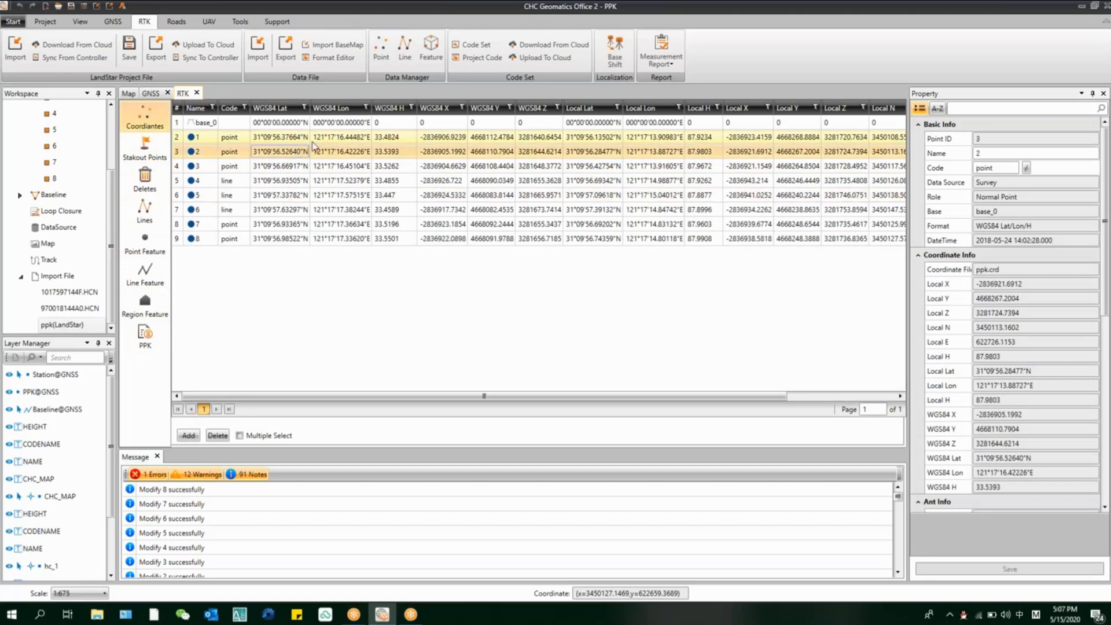
{"action": "left_click", "coordinate": [313, 143]}
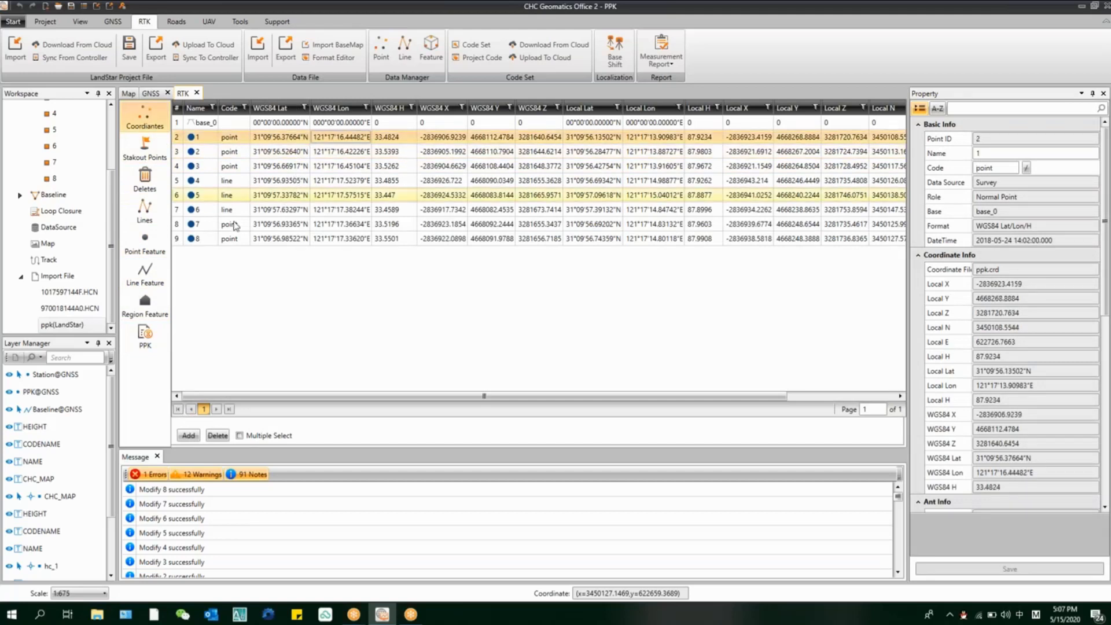
{"action": "left_click", "coordinate": [145, 335]}
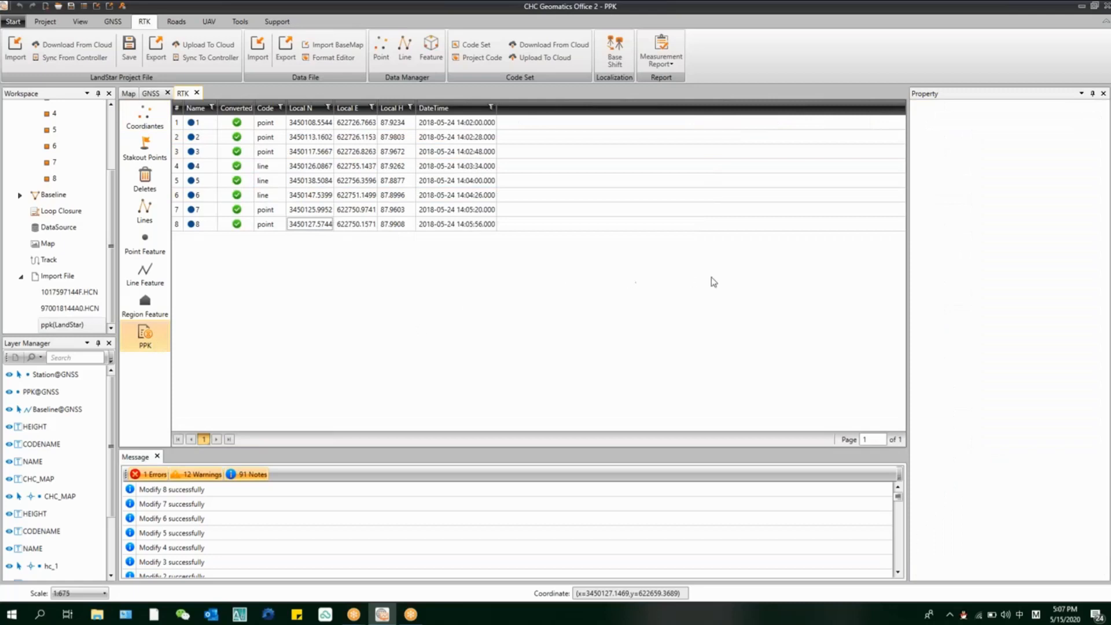